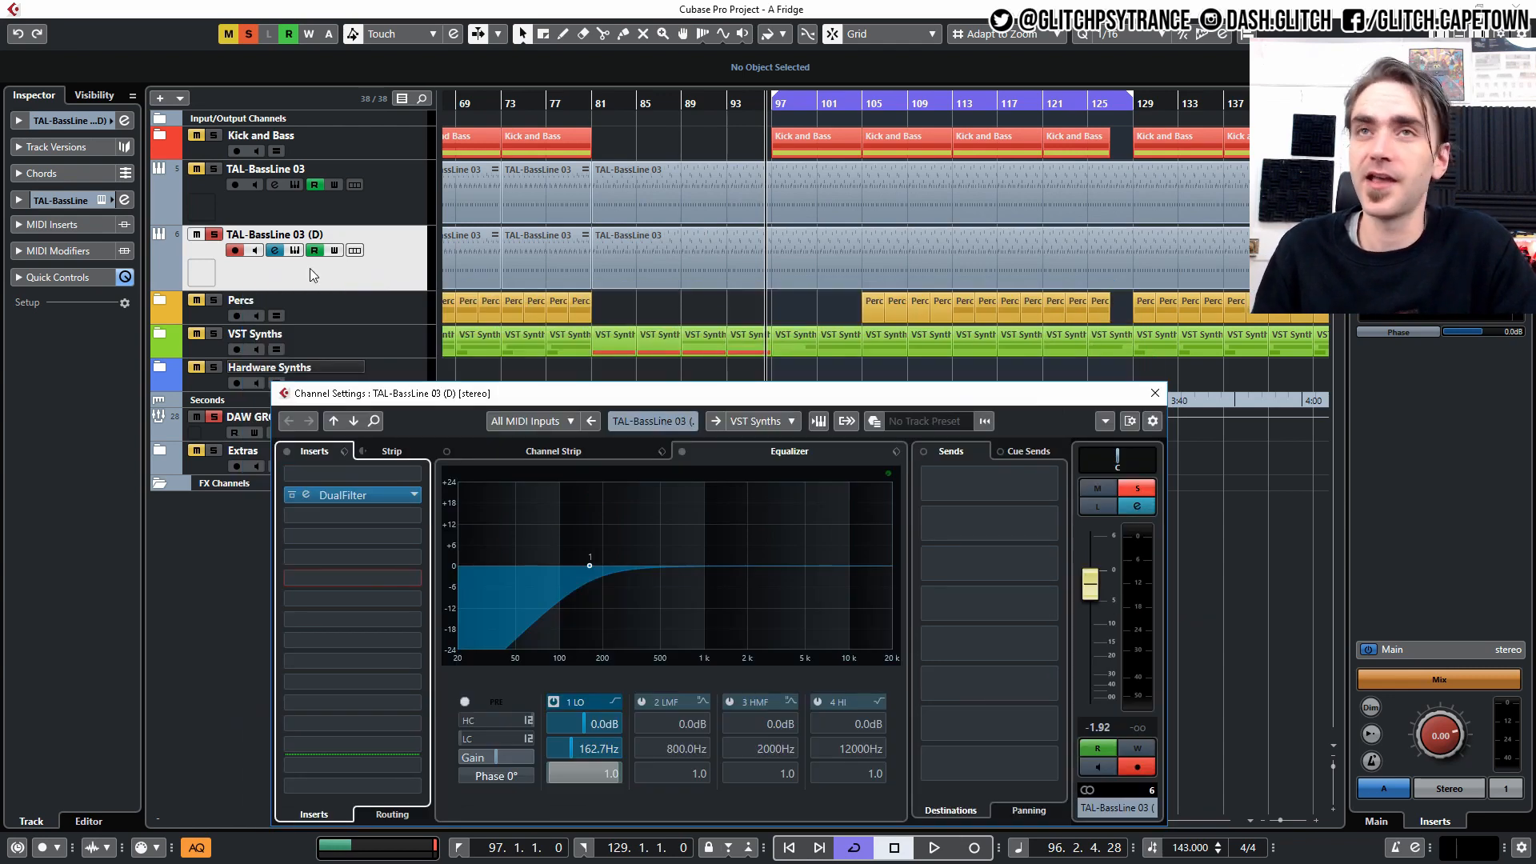
Insert EchoBoy after DualFilter on the TAL-BassLine 03 (D) channel and bypass it
drag(813, 396, 888, 273)
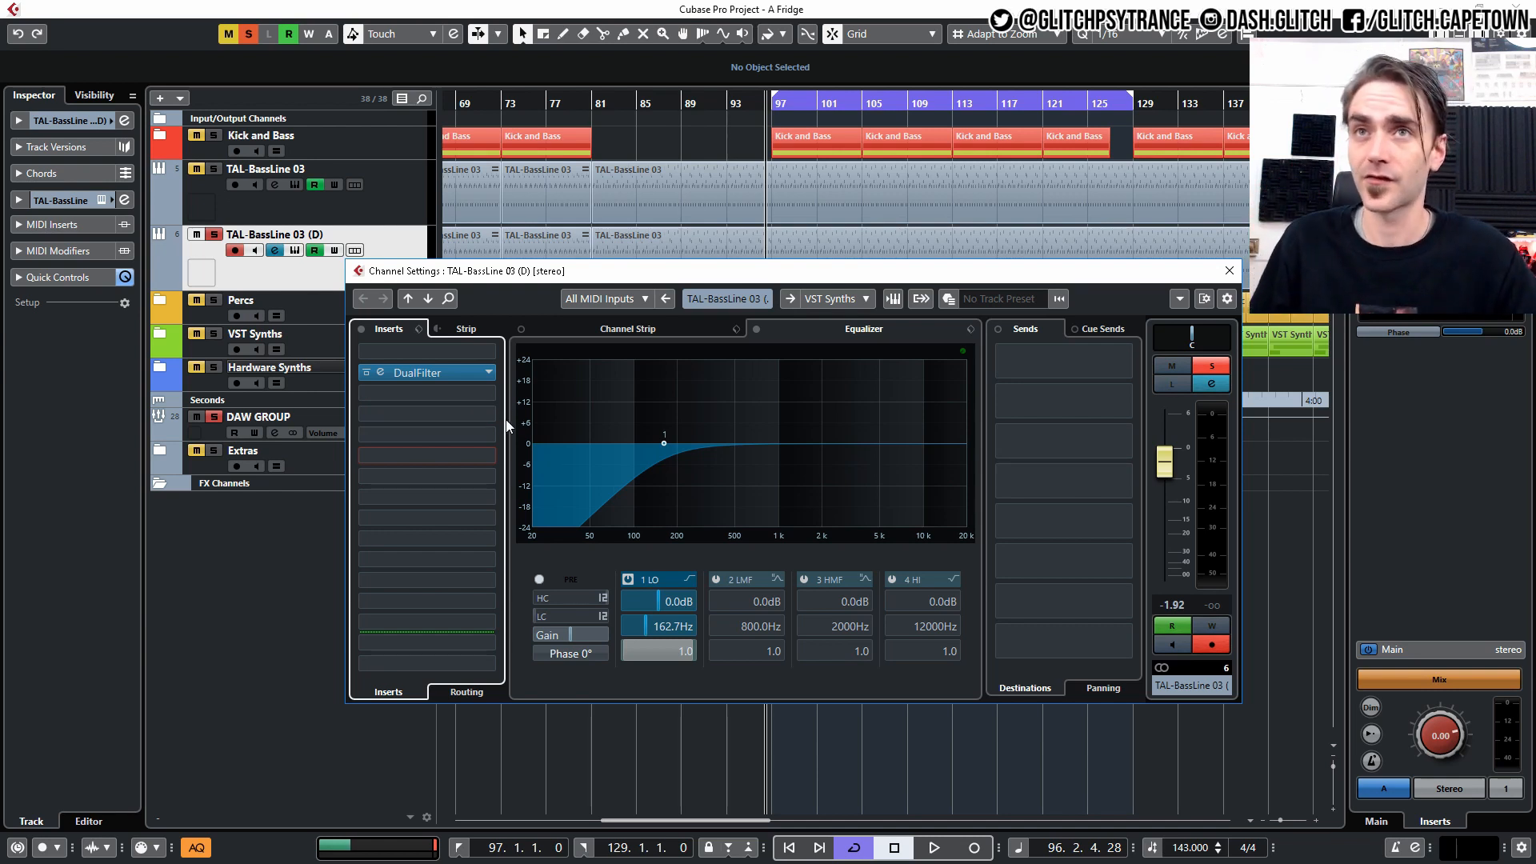
click(488, 416)
text(echo)
key(Return)
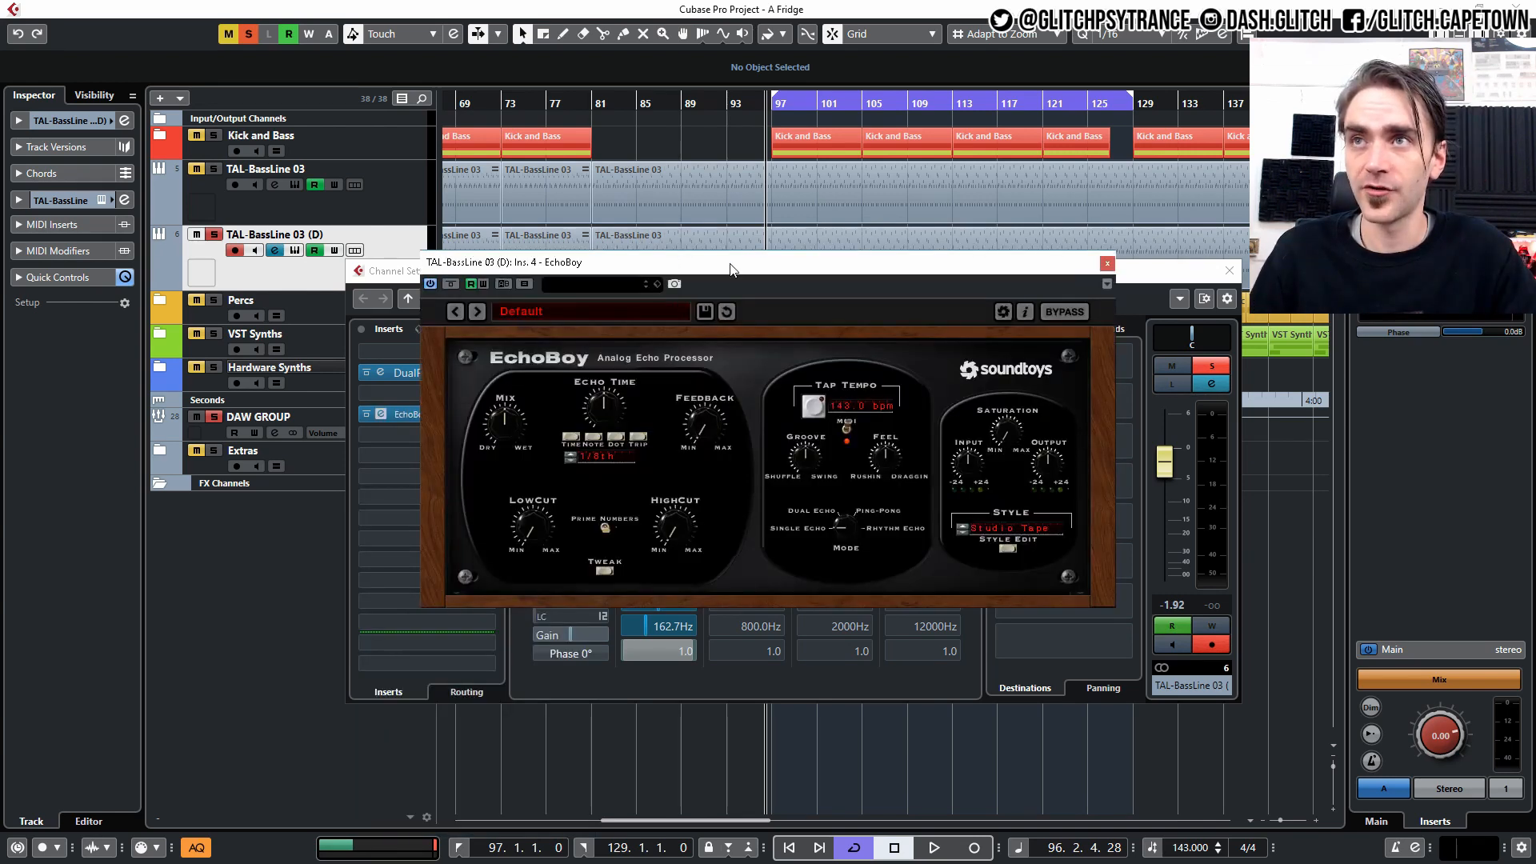
click(367, 414)
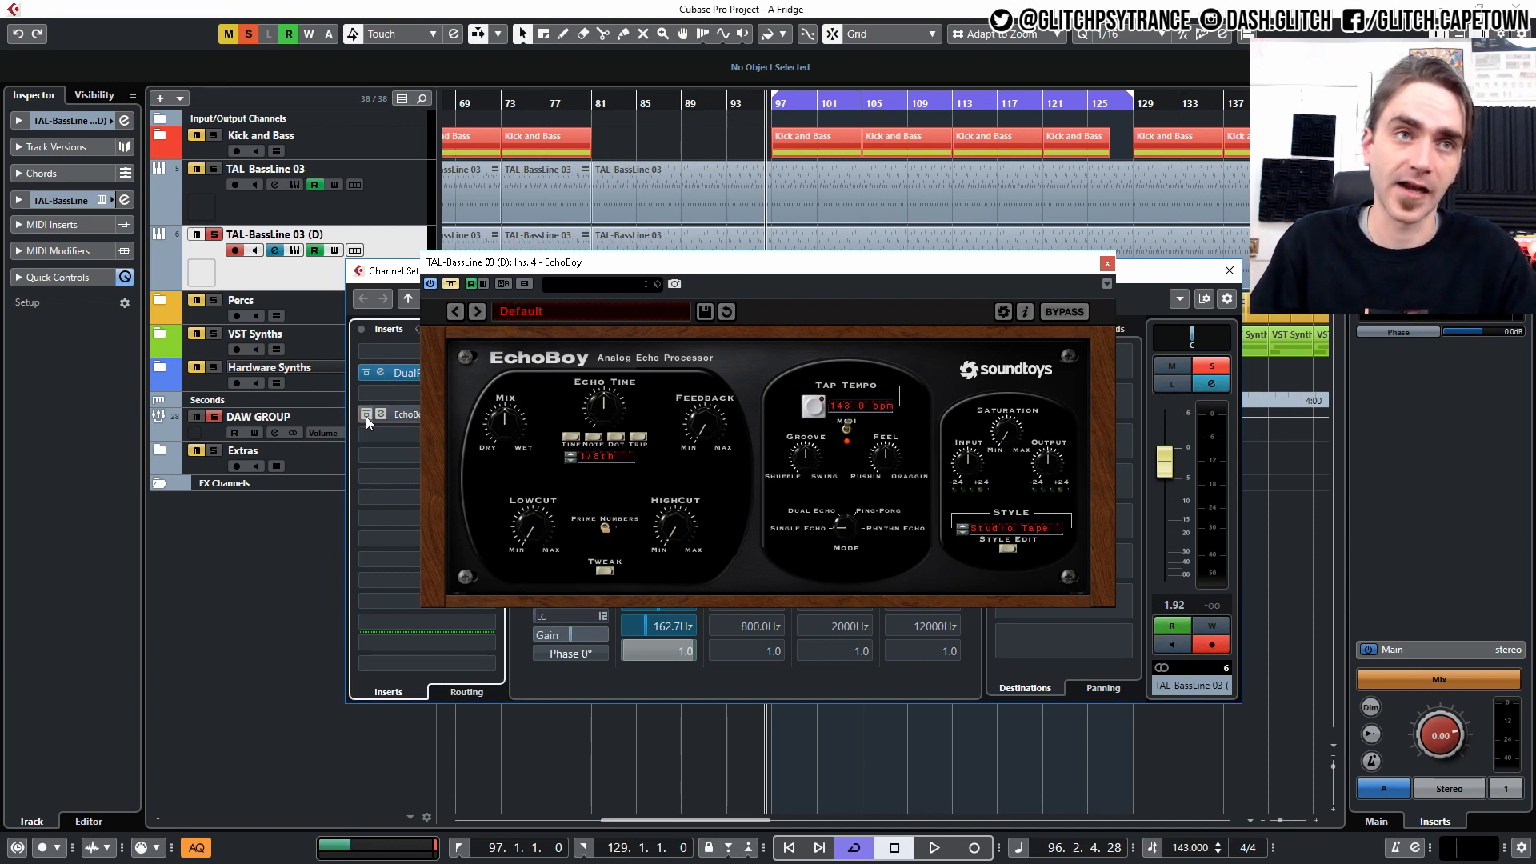
Play the bassline from bar 97 and from bar 121 with EchoBoy bypassed, checking the track's automation lanes and MIDI inserts
key(KP_1)
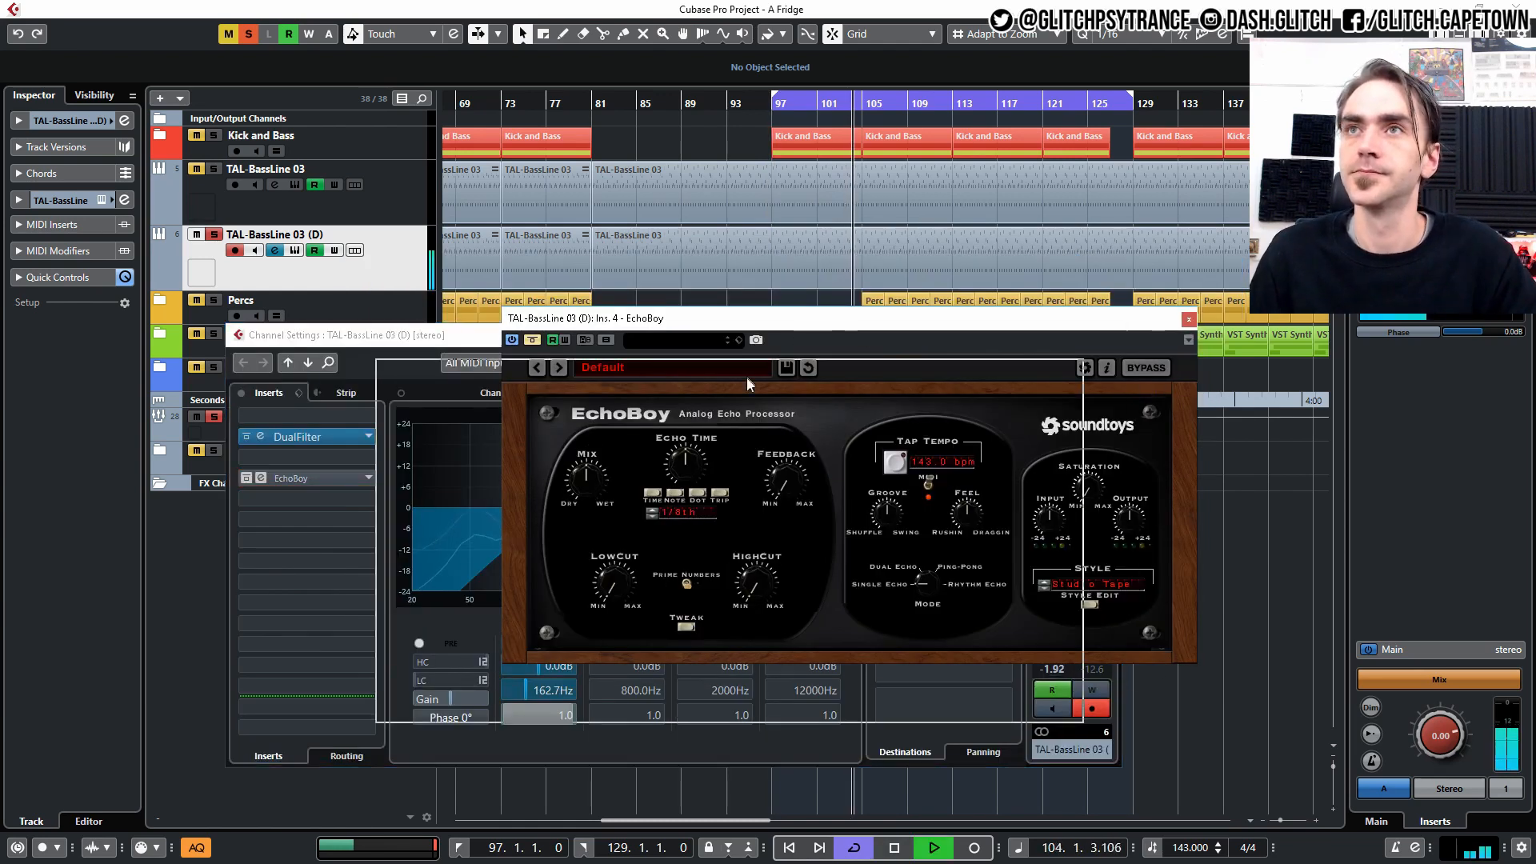
drag(866, 332, 743, 389)
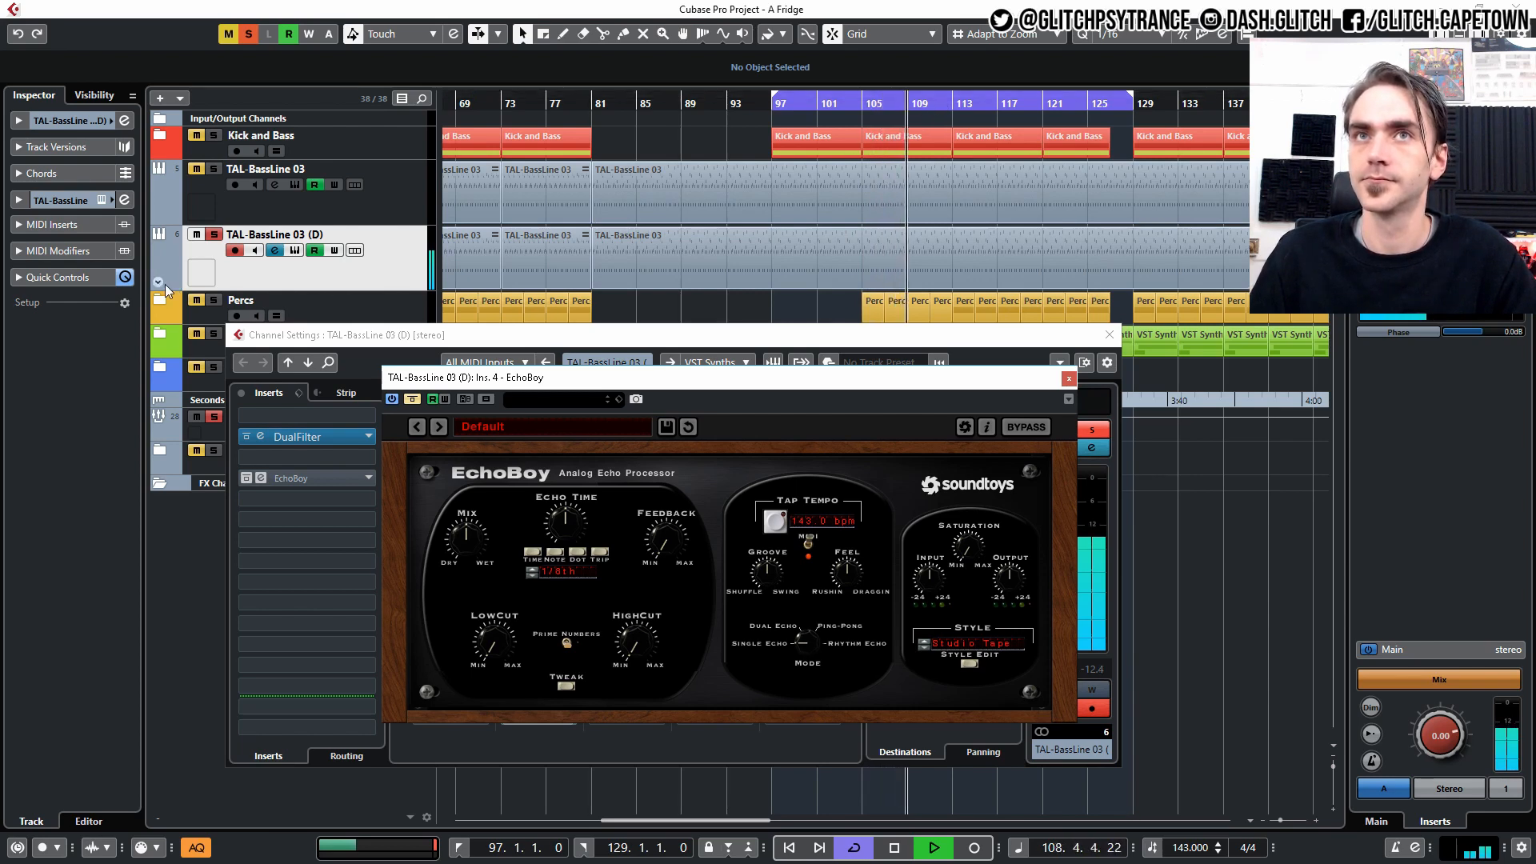
click(160, 283)
click(982, 105)
click(1051, 116)
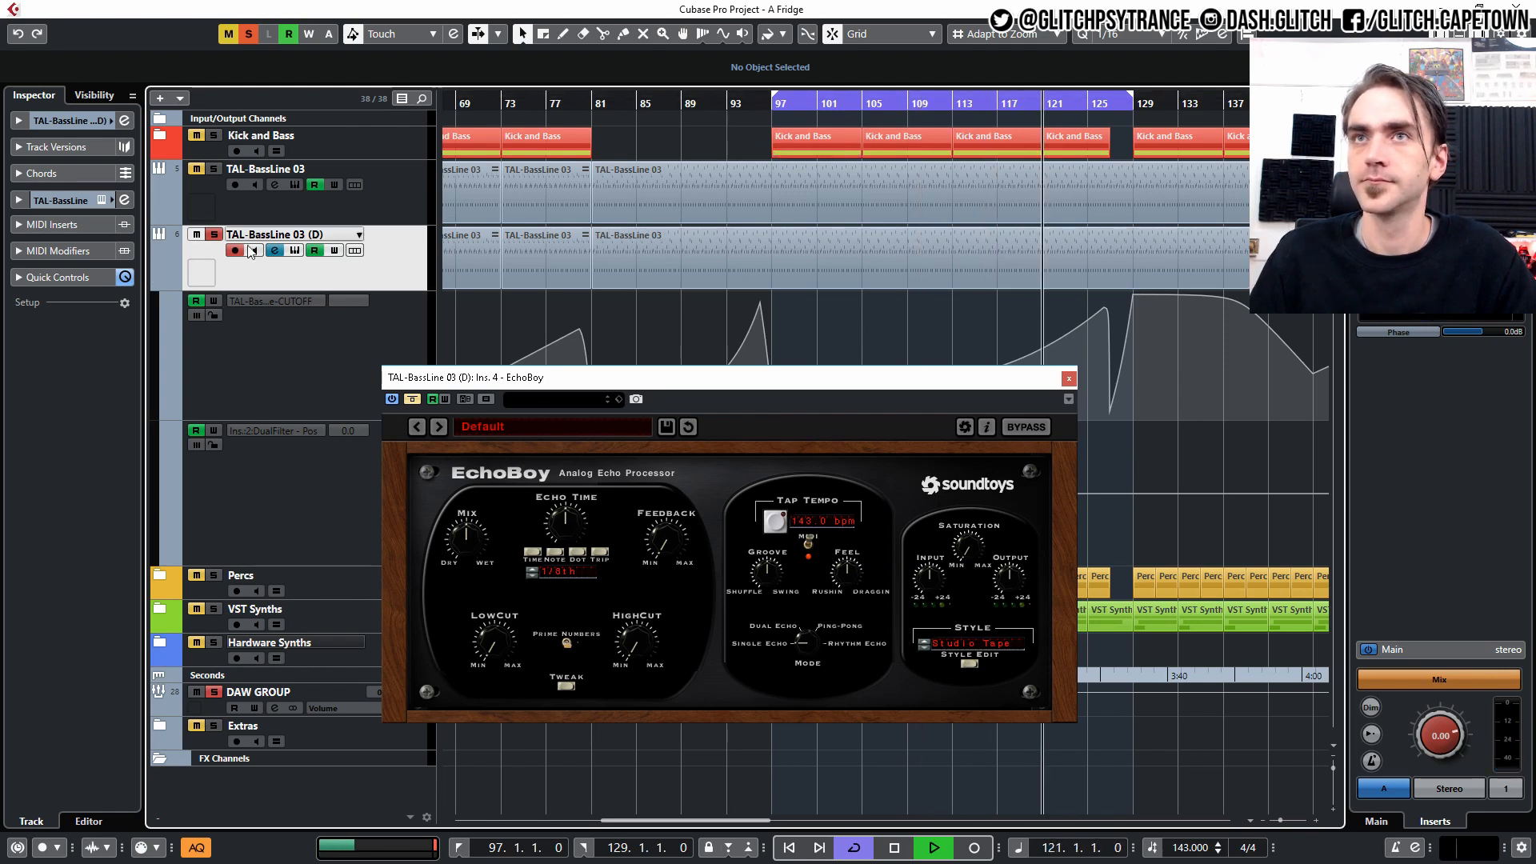
click(158, 283)
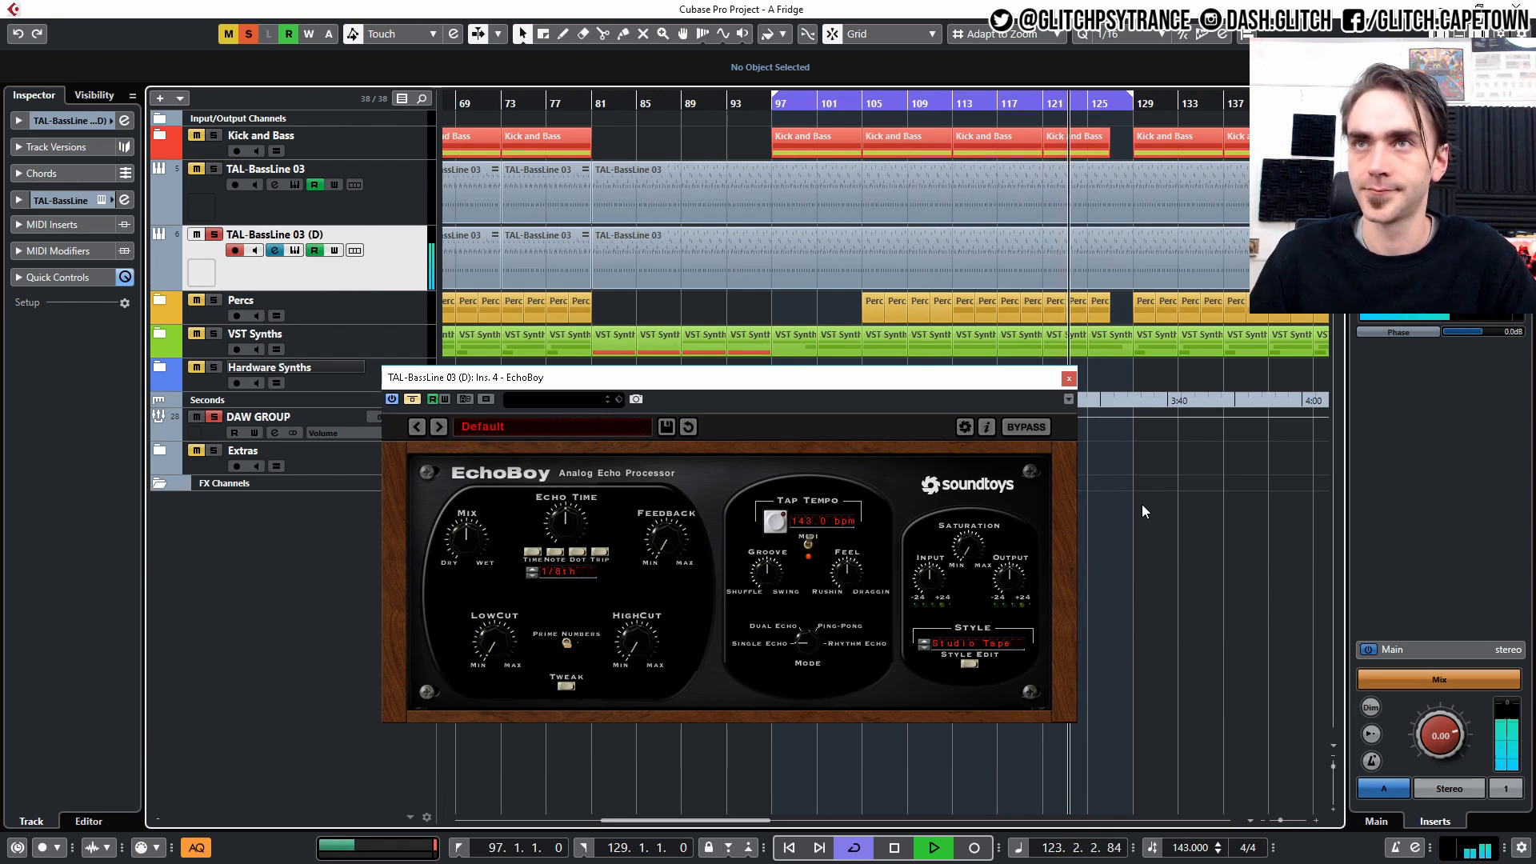
key(space)
click(52, 225)
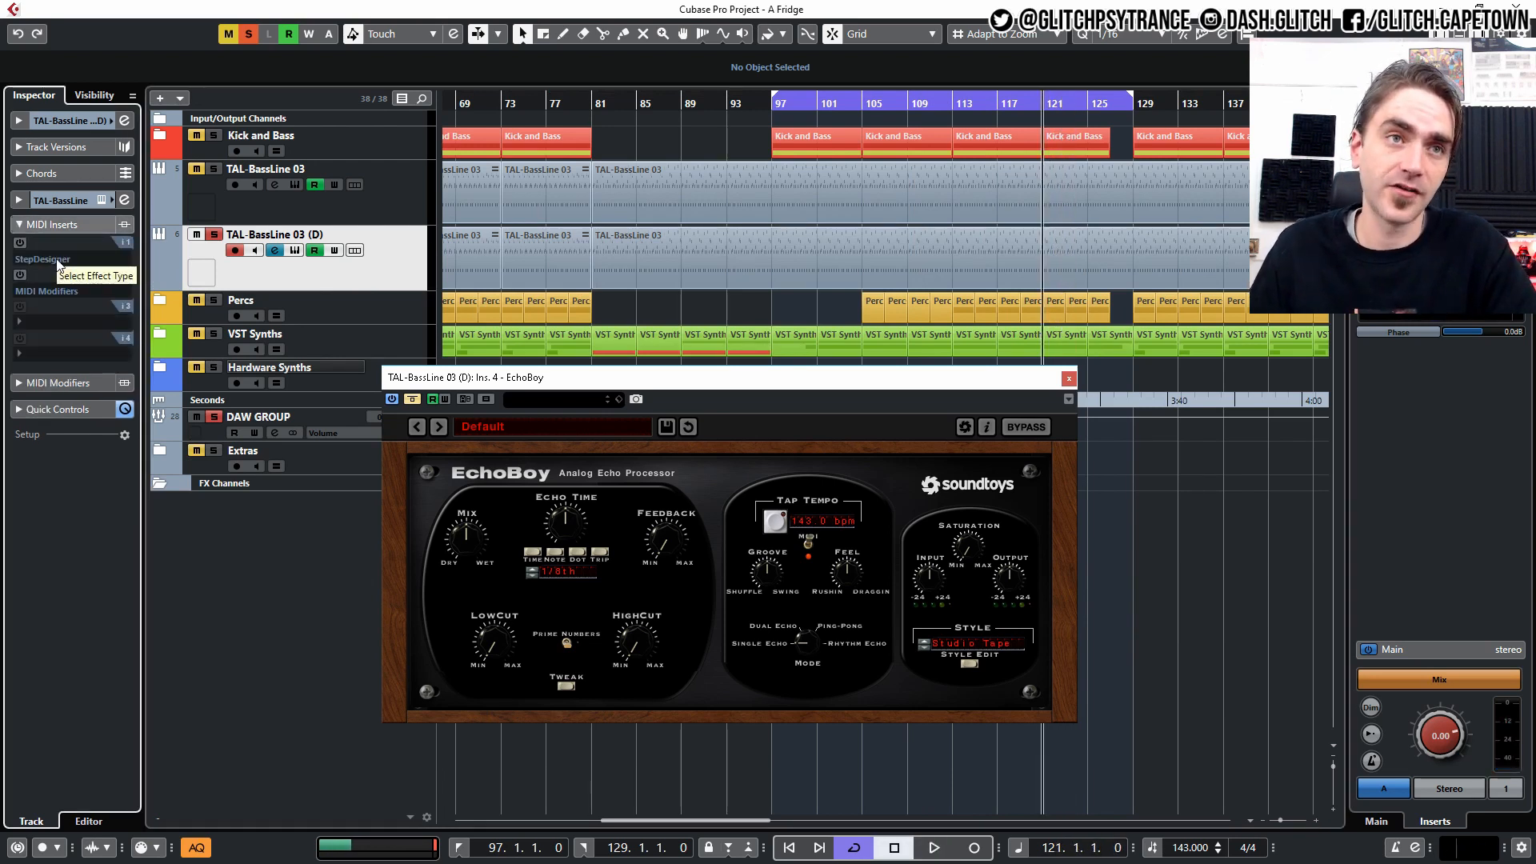
click(19, 226)
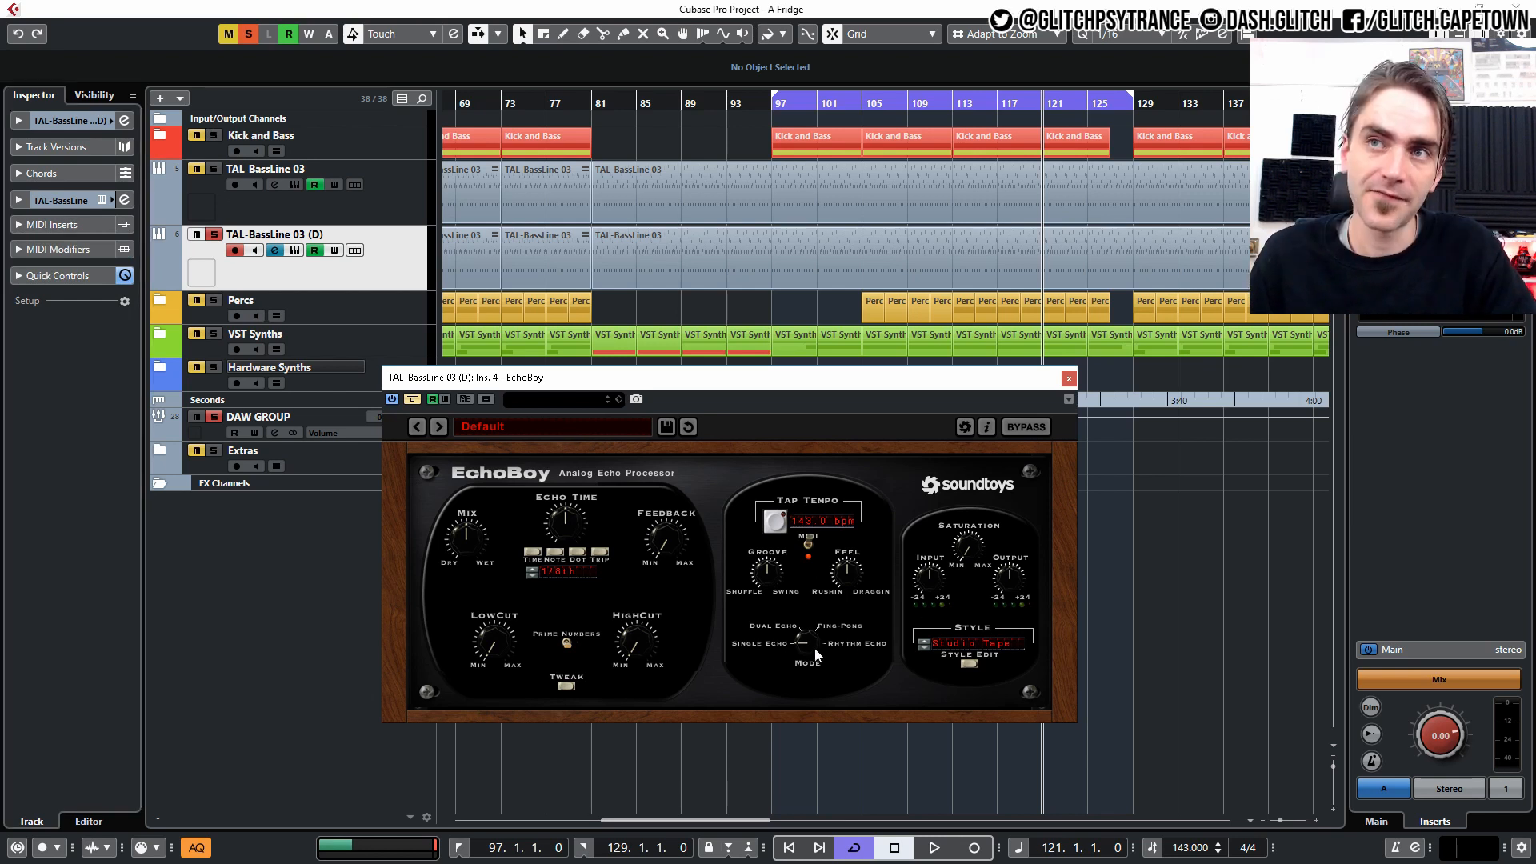
Set EchoBoy to Ping-Pong mode with much higher feedback, take it out of bypass and audition the bassline
drag(809, 641, 824, 614)
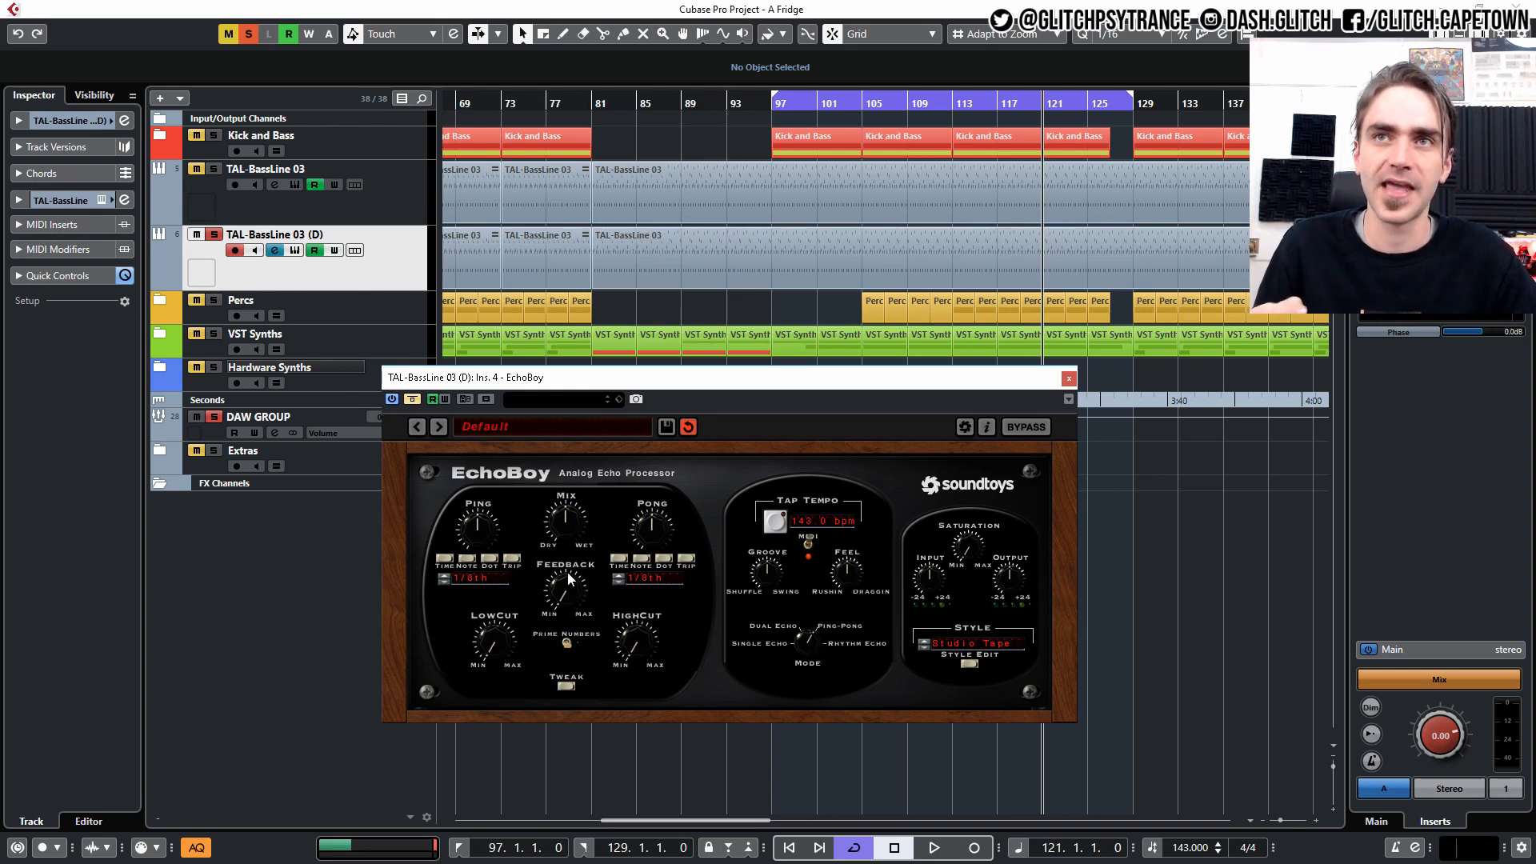
drag(575, 592, 568, 487)
click(412, 402)
drag(566, 596, 565, 589)
click(1124, 541)
key(space)
key(space)
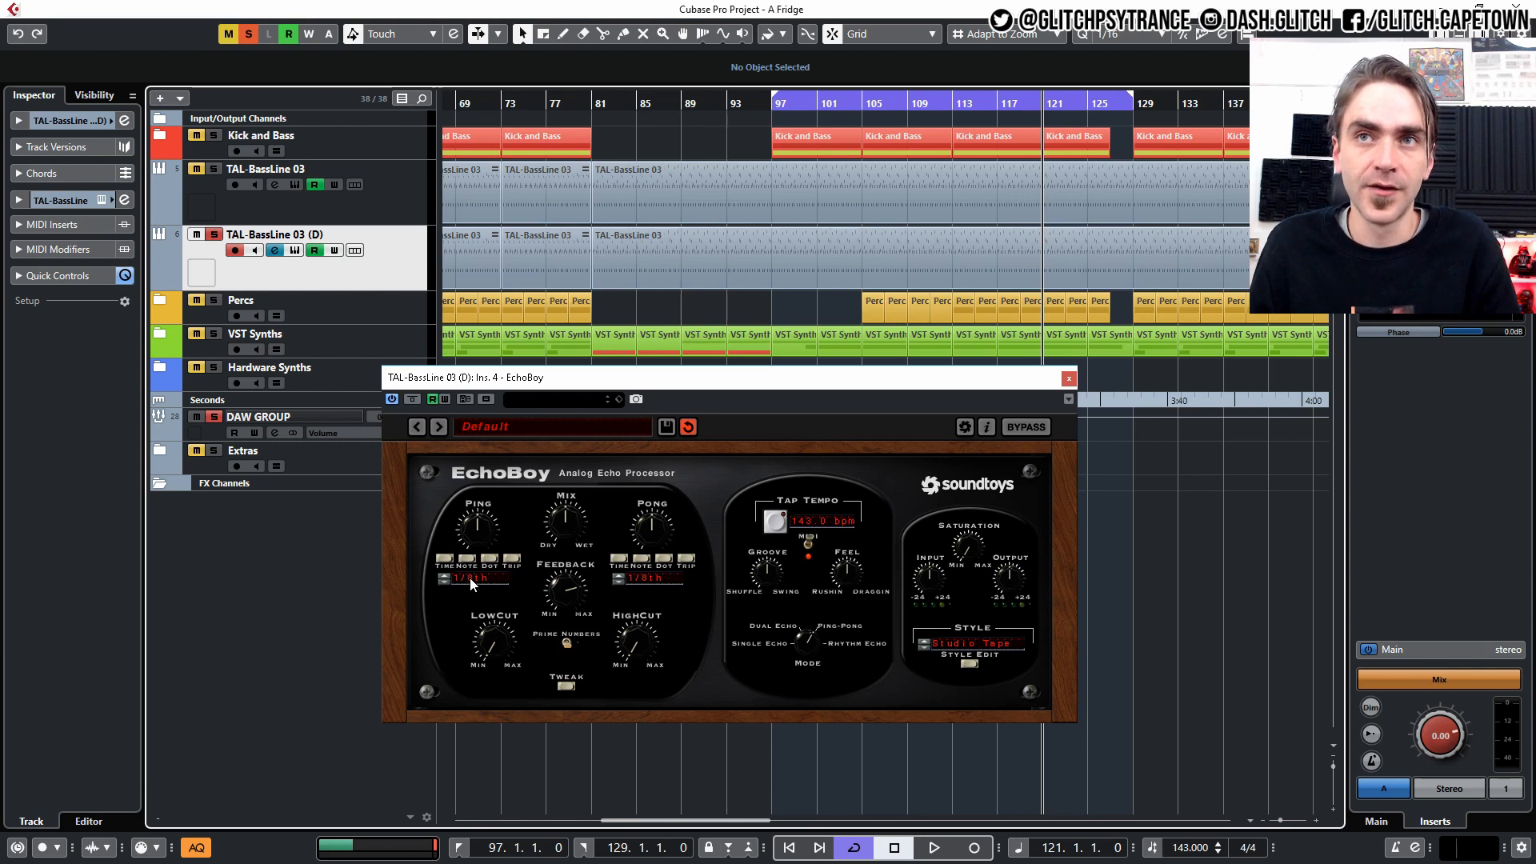
Set EchoBoy's Ping and Pong times to dotted 1/8 notes and audition the echo
click(489, 559)
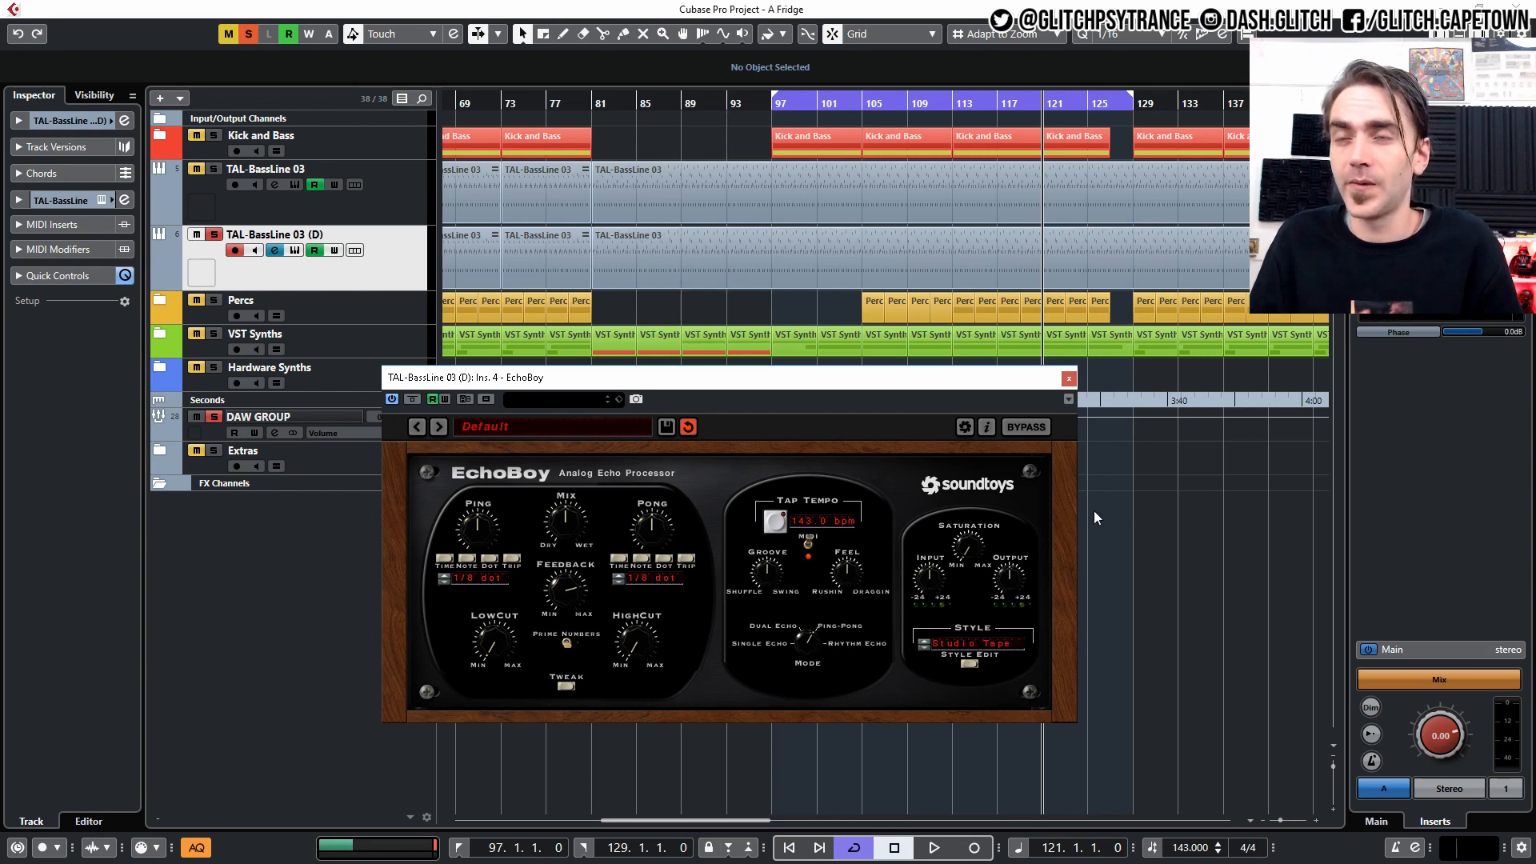
click(1149, 597)
key(space)
key(space)
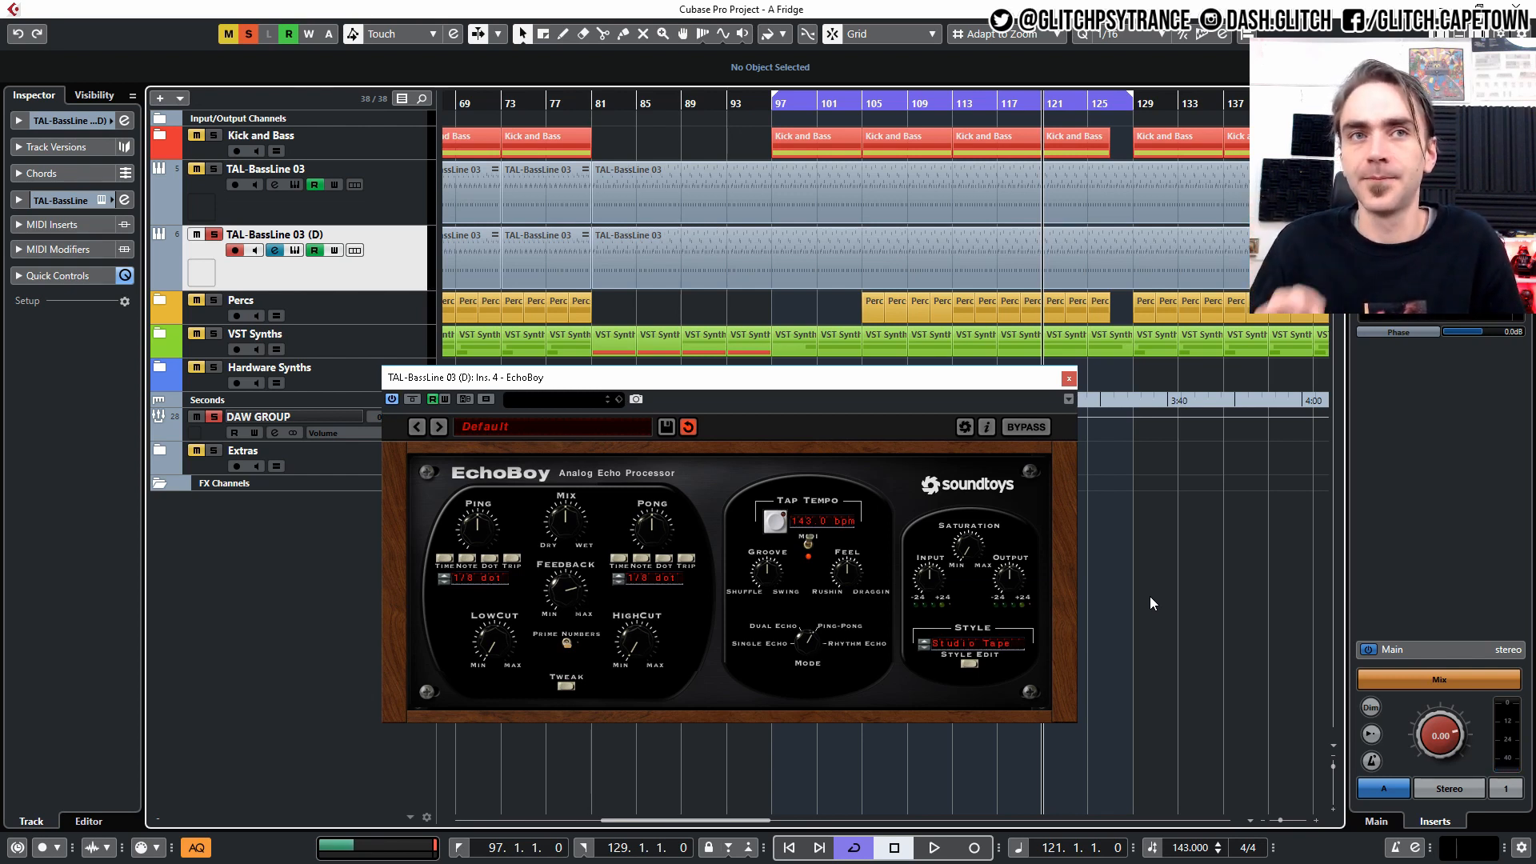
Raise EchoBoy's low cut to just below the middle of its range and set the style to Space Echo
drag(489, 643, 504, 566)
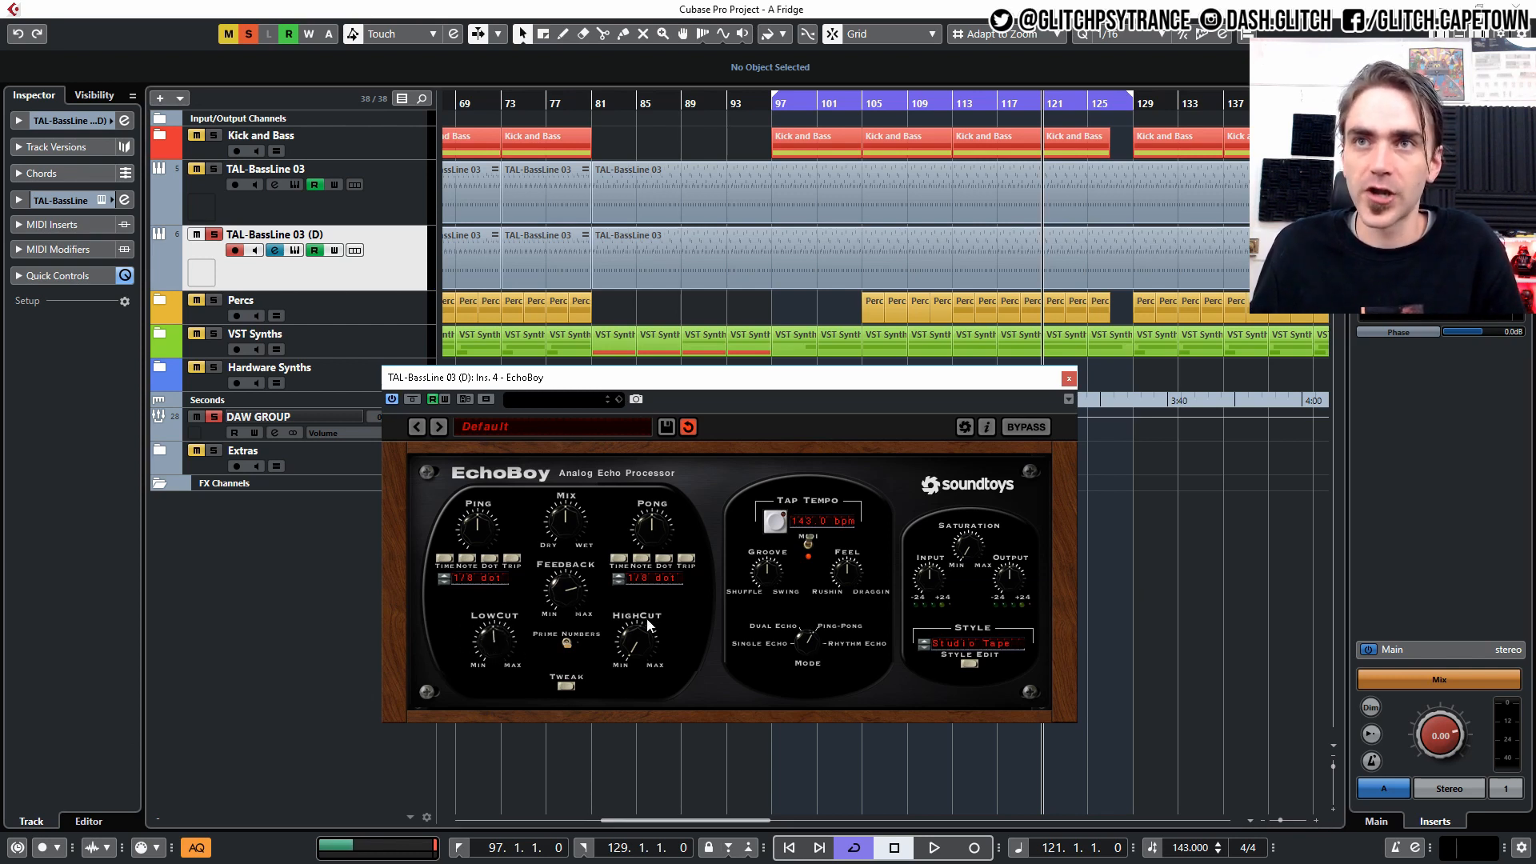
drag(486, 645, 485, 640)
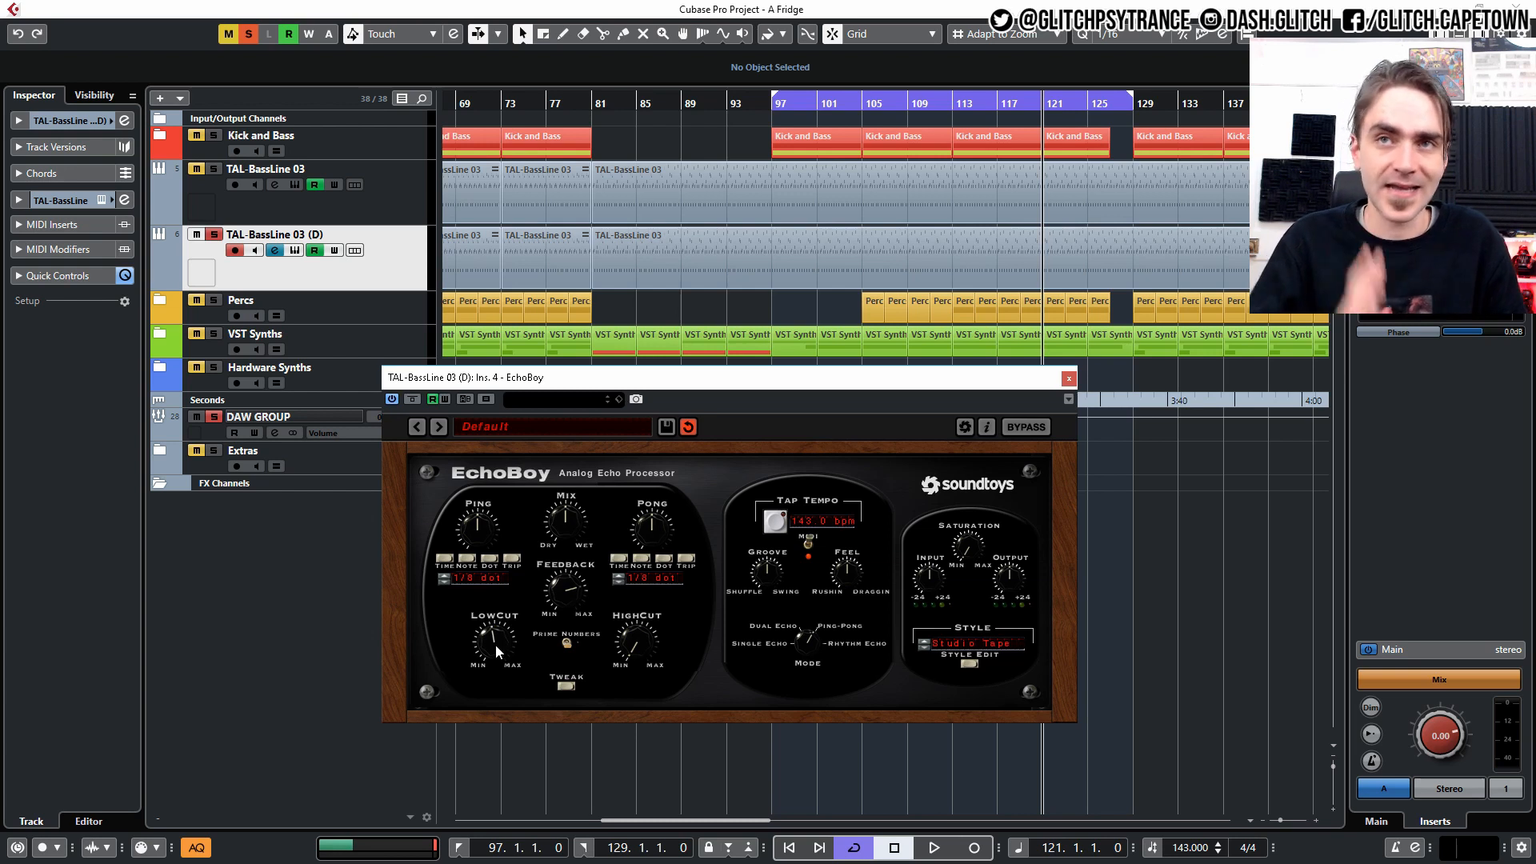
drag(496, 644, 497, 645)
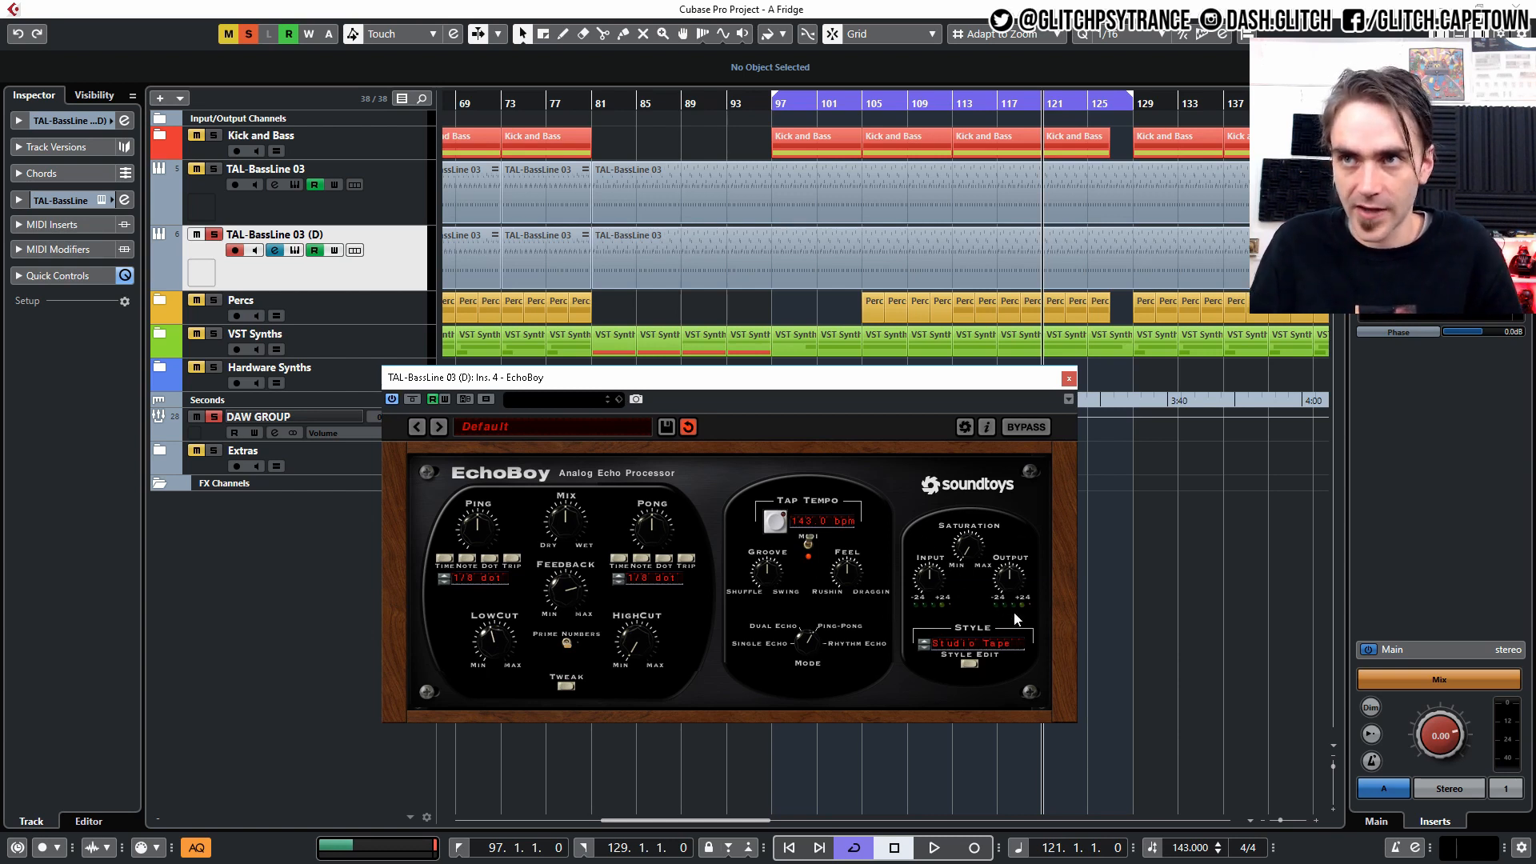
click(966, 645)
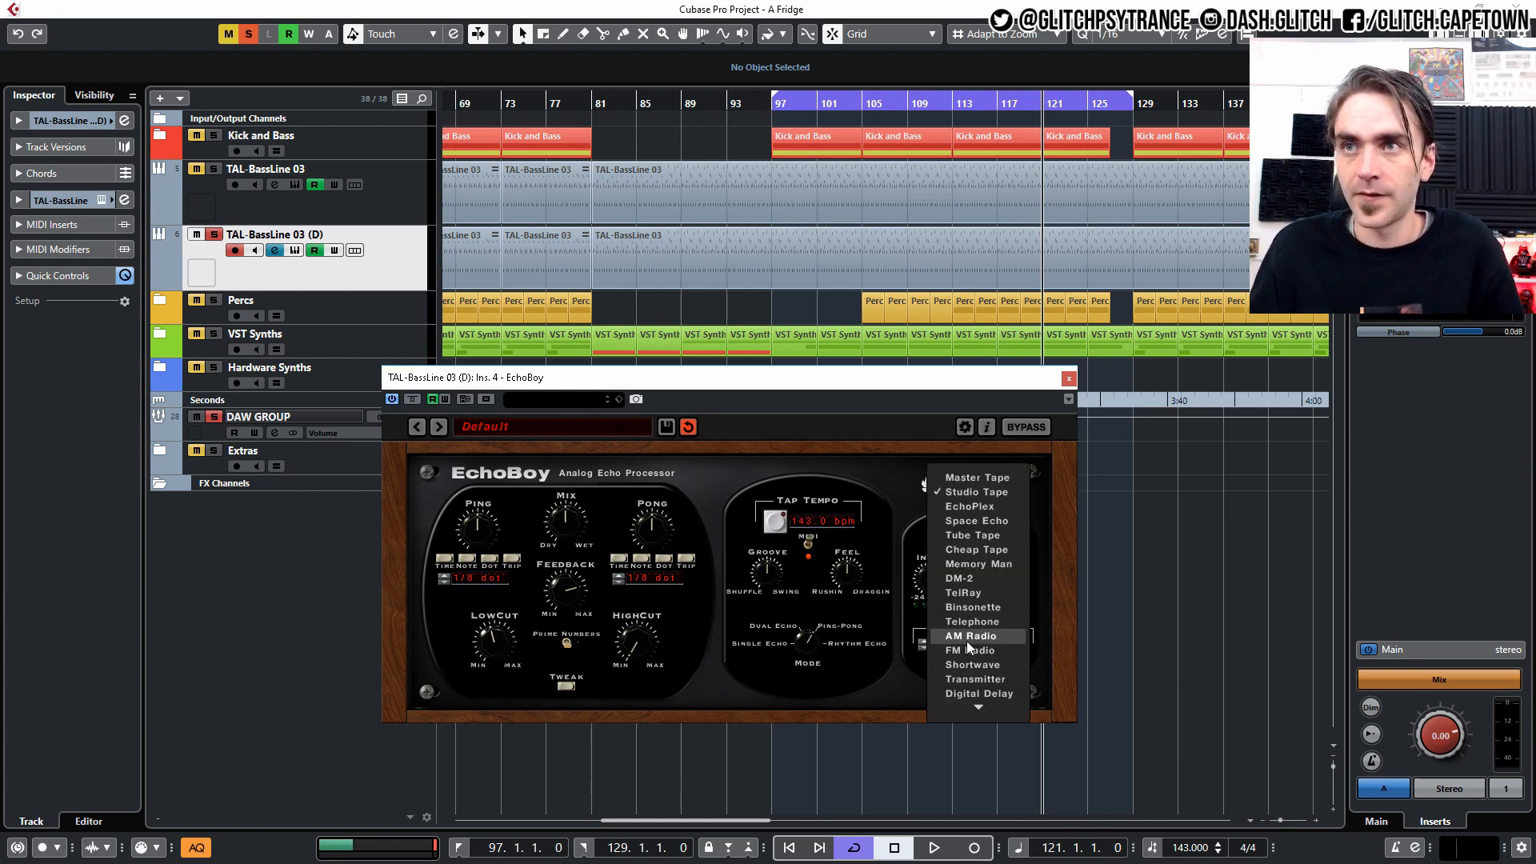
click(990, 522)
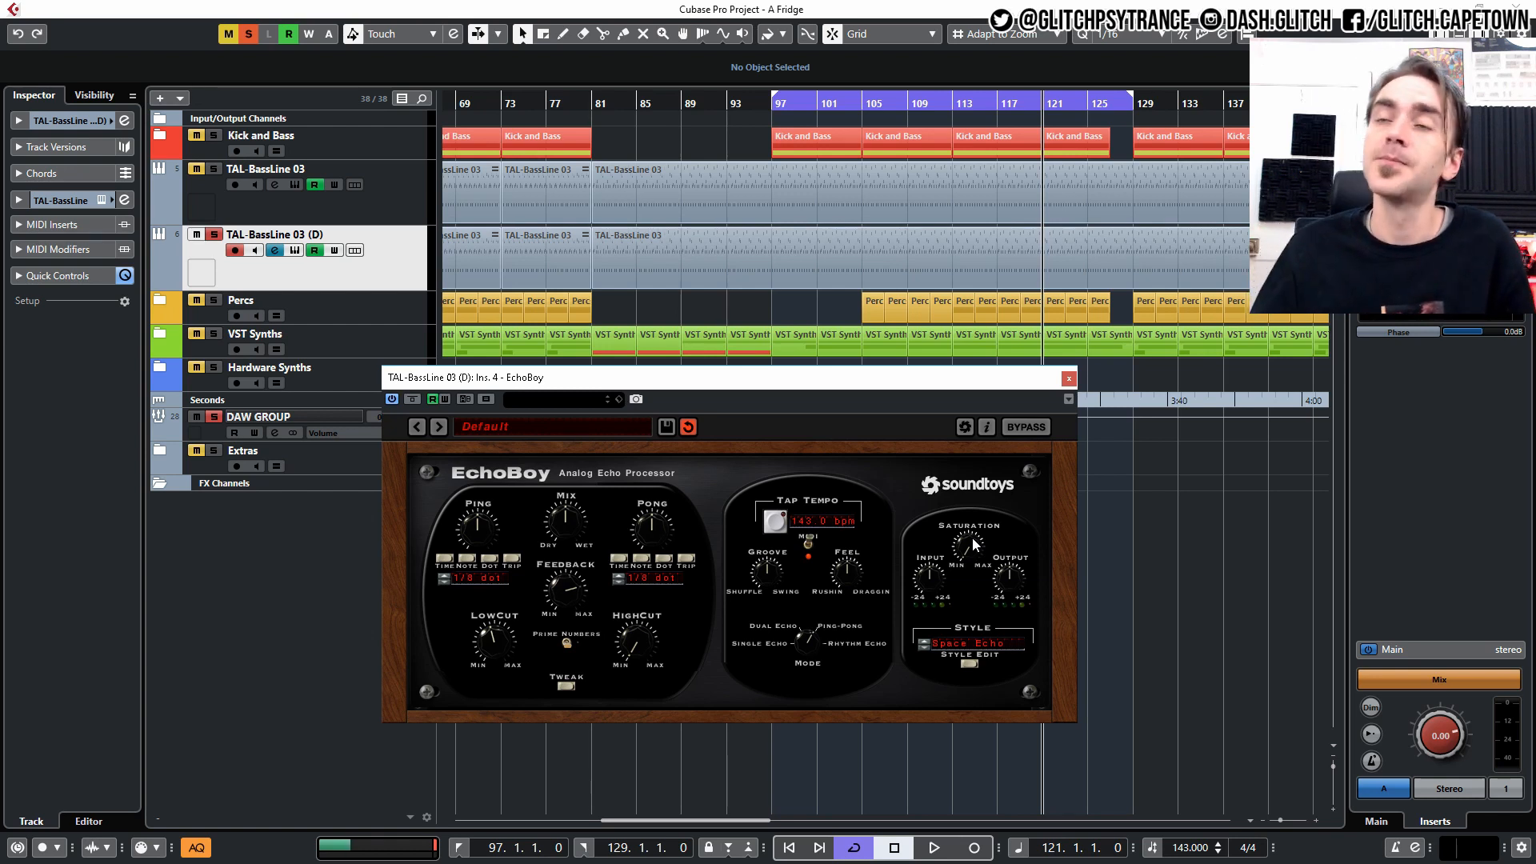
Raise EchoBoy's saturation and slightly reduce its output and mix while auditioning the bassline
key(space)
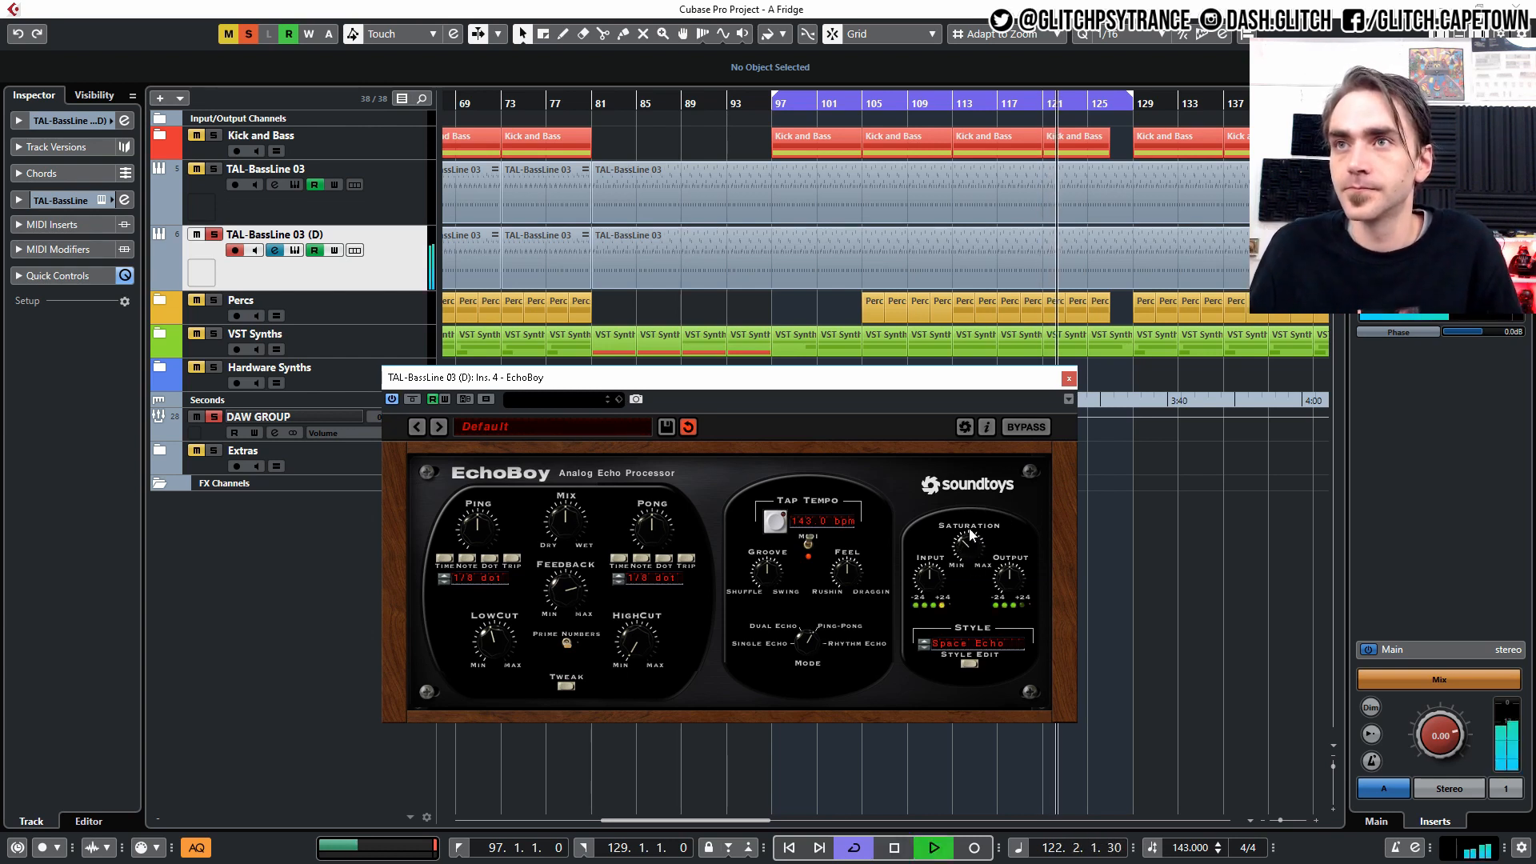
key(space)
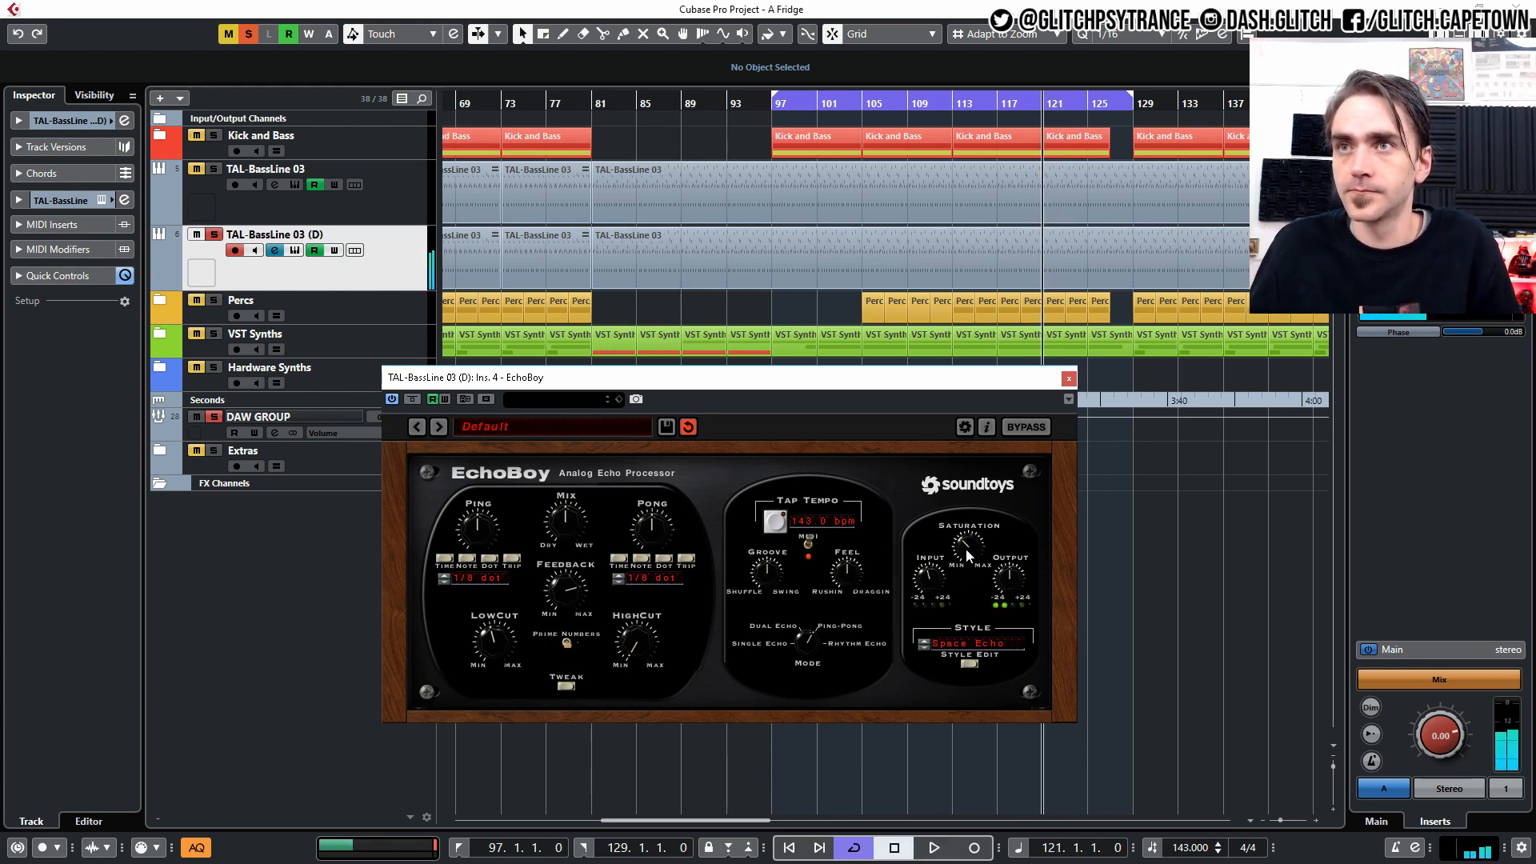
key(space)
key(space)
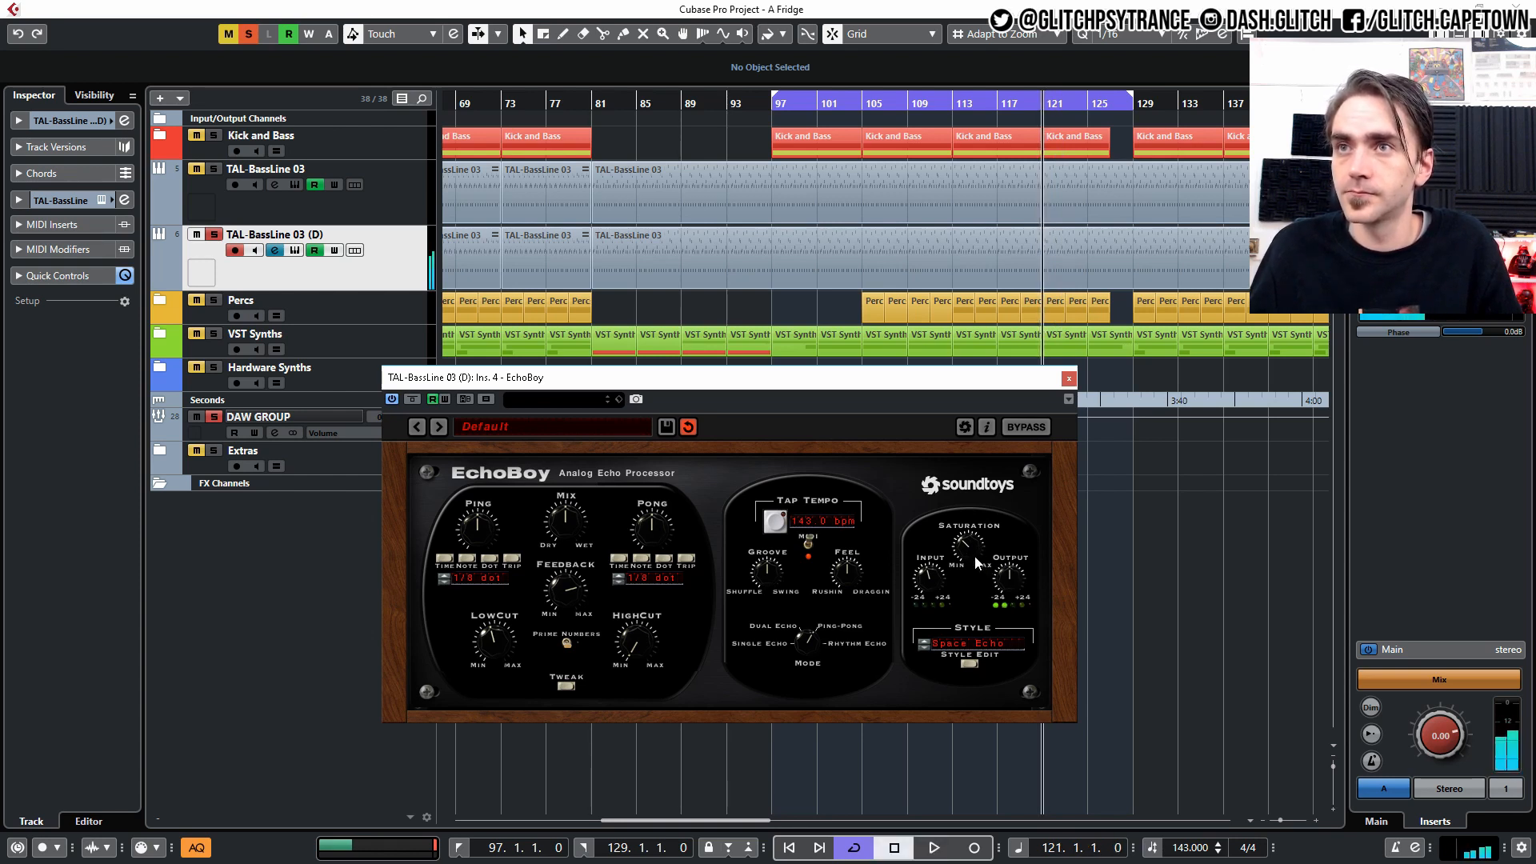
drag(972, 525, 1005, 541)
key(space)
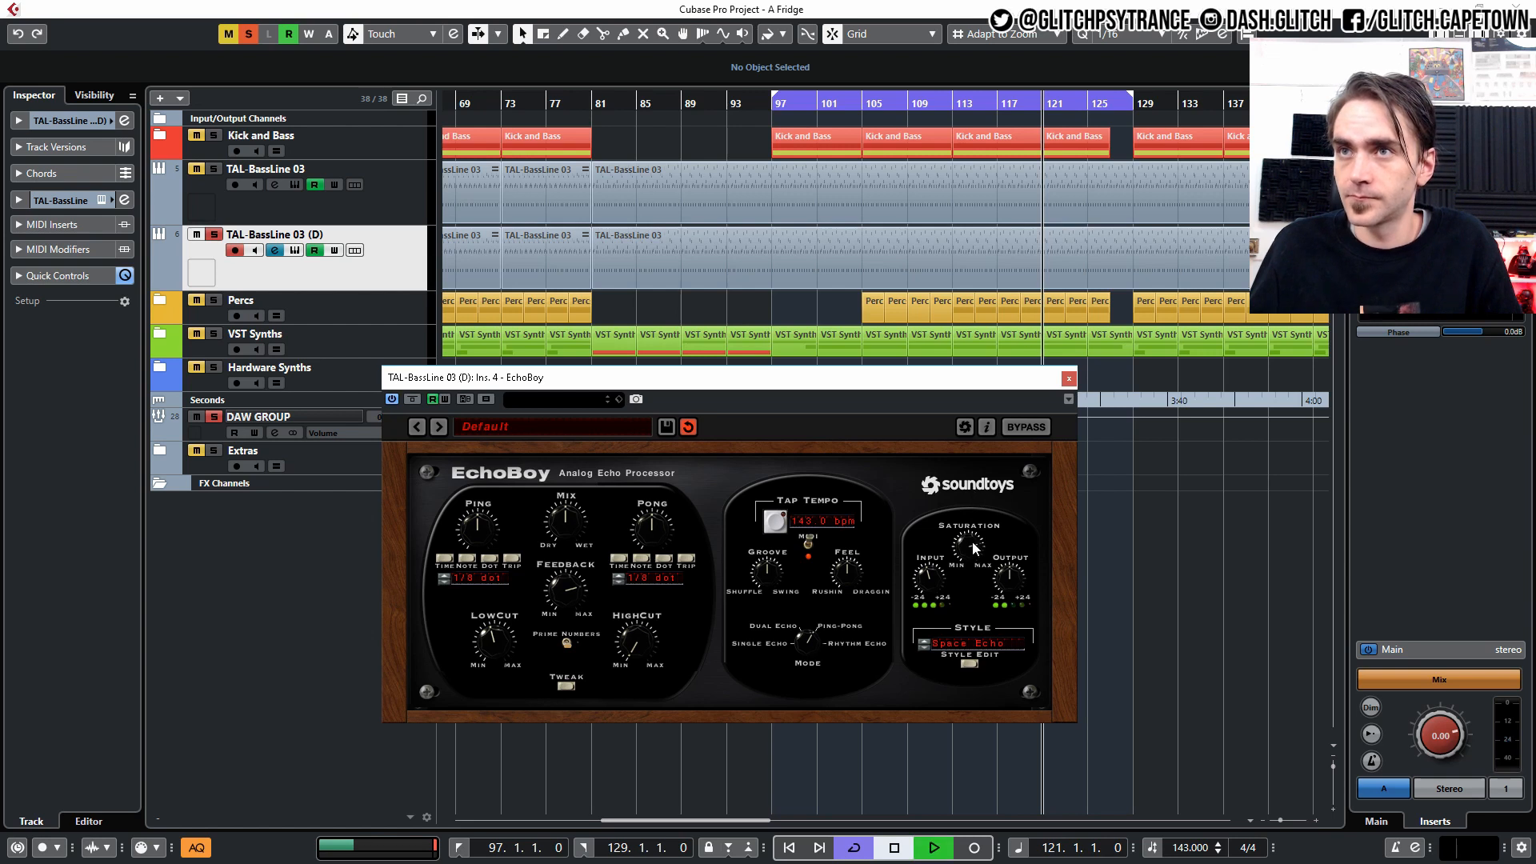
key(space)
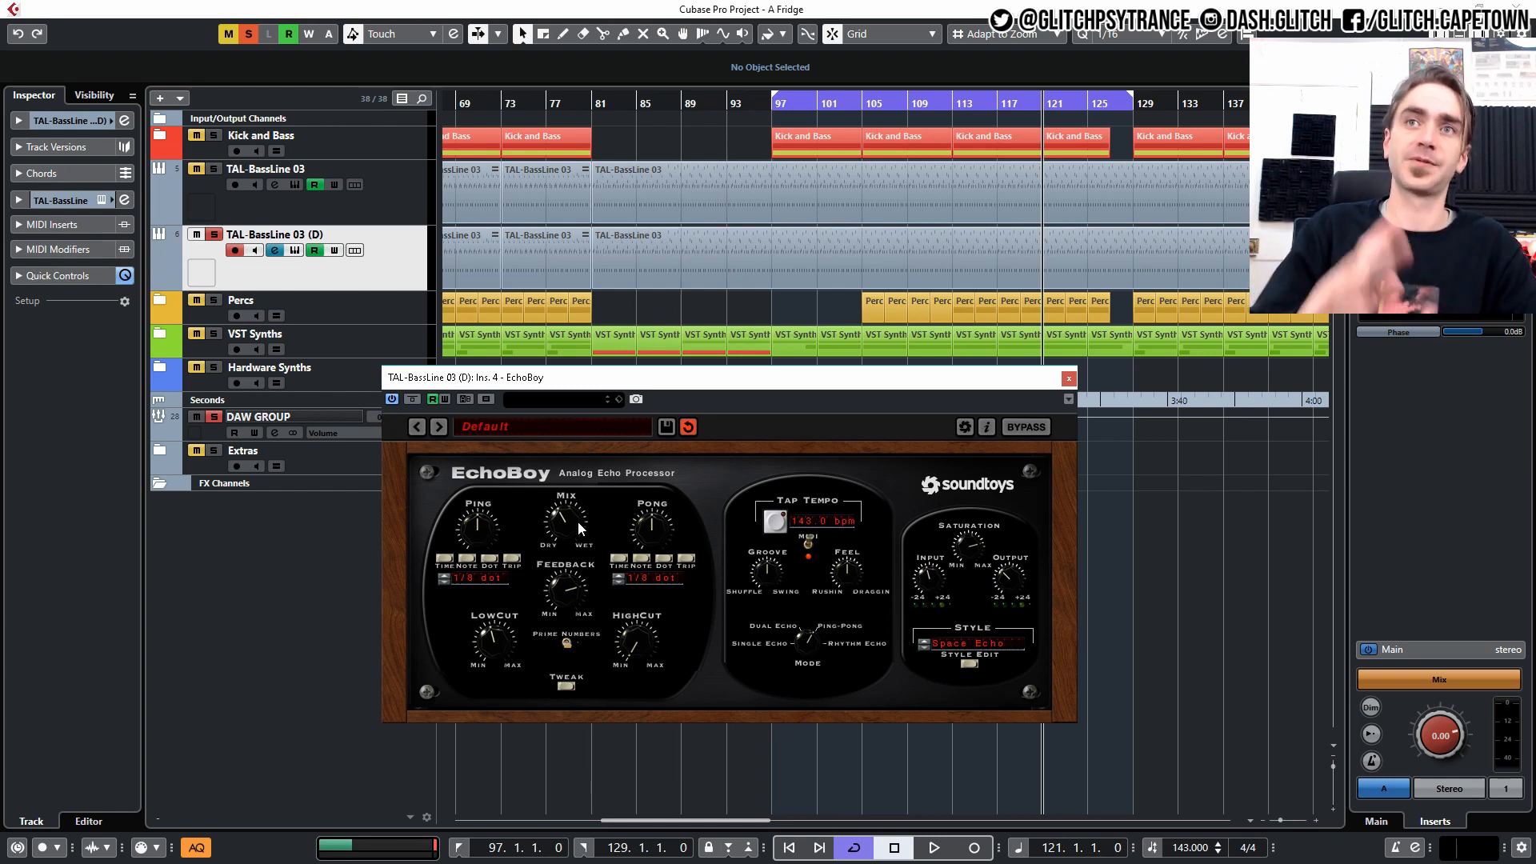
key(space)
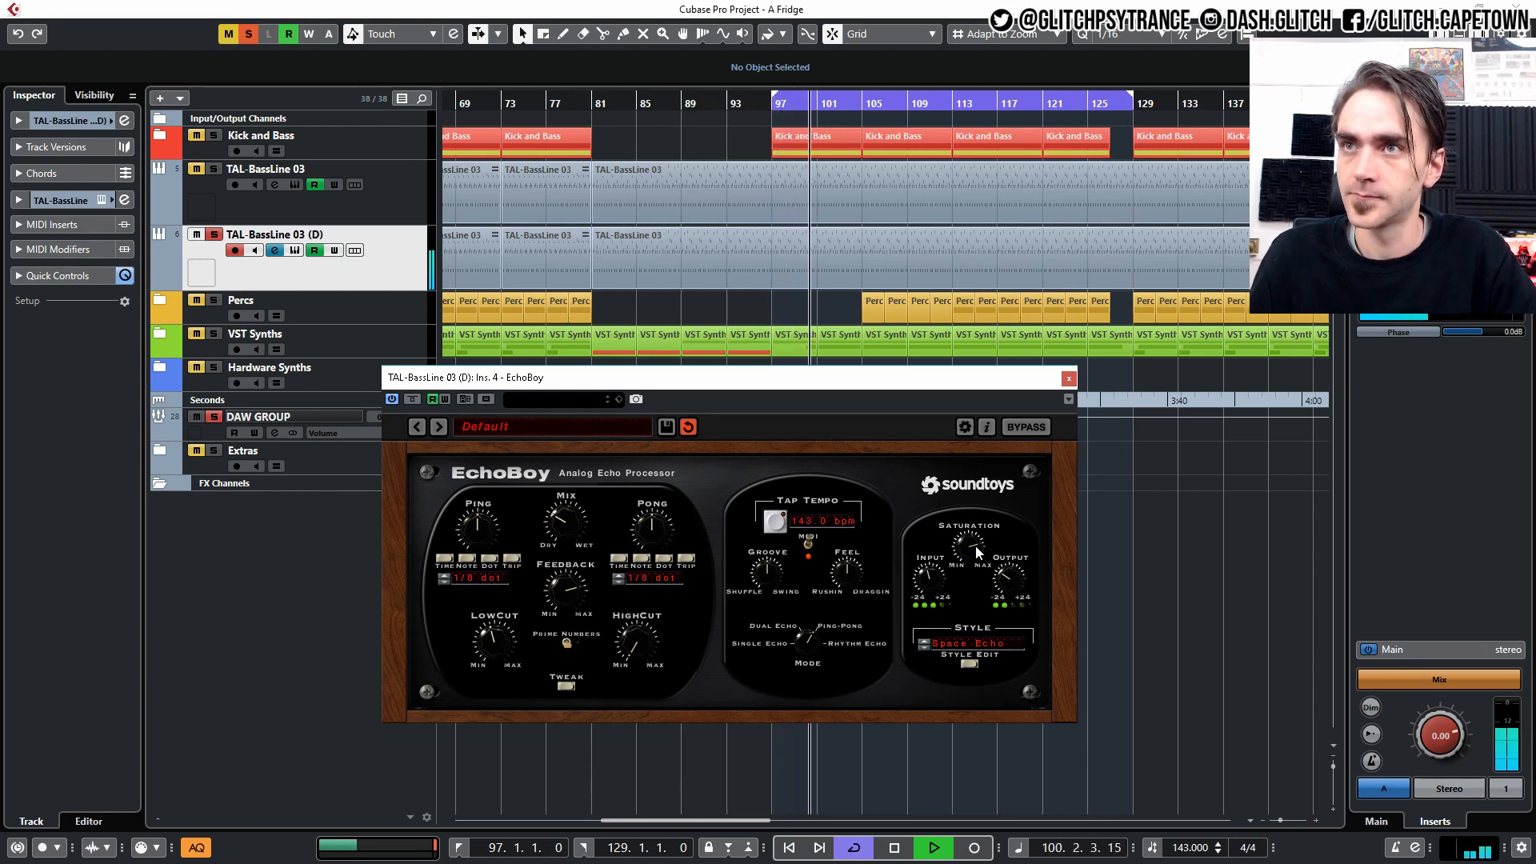
key(space)
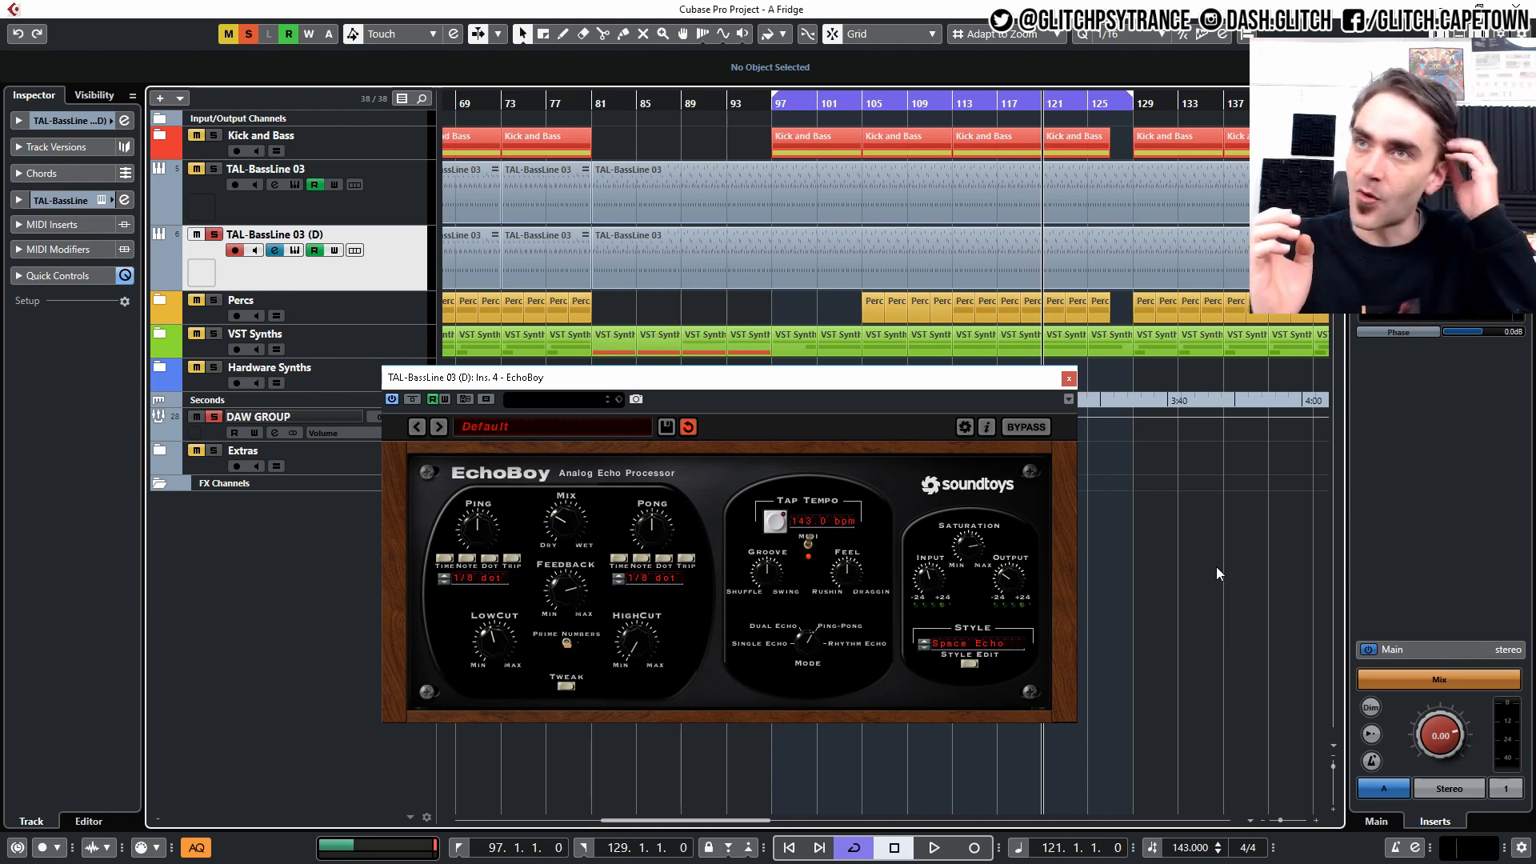
Load ColourCopy after the bypassed EchoBoy, with its mix lowered and the right delay tap moved to about 67
click(54, 120)
click(125, 118)
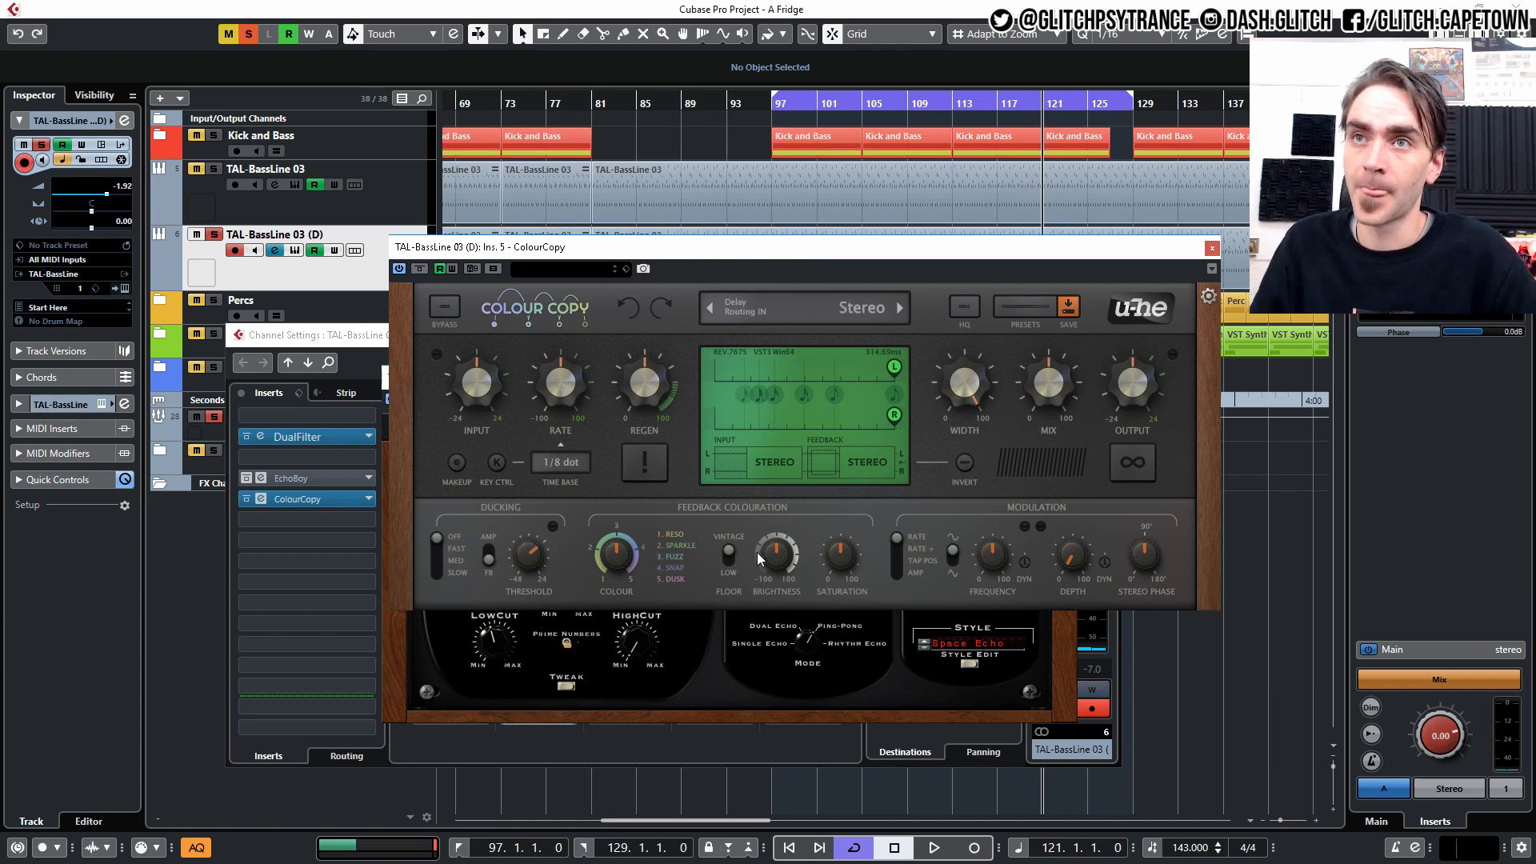
drag(1047, 379, 1013, 412)
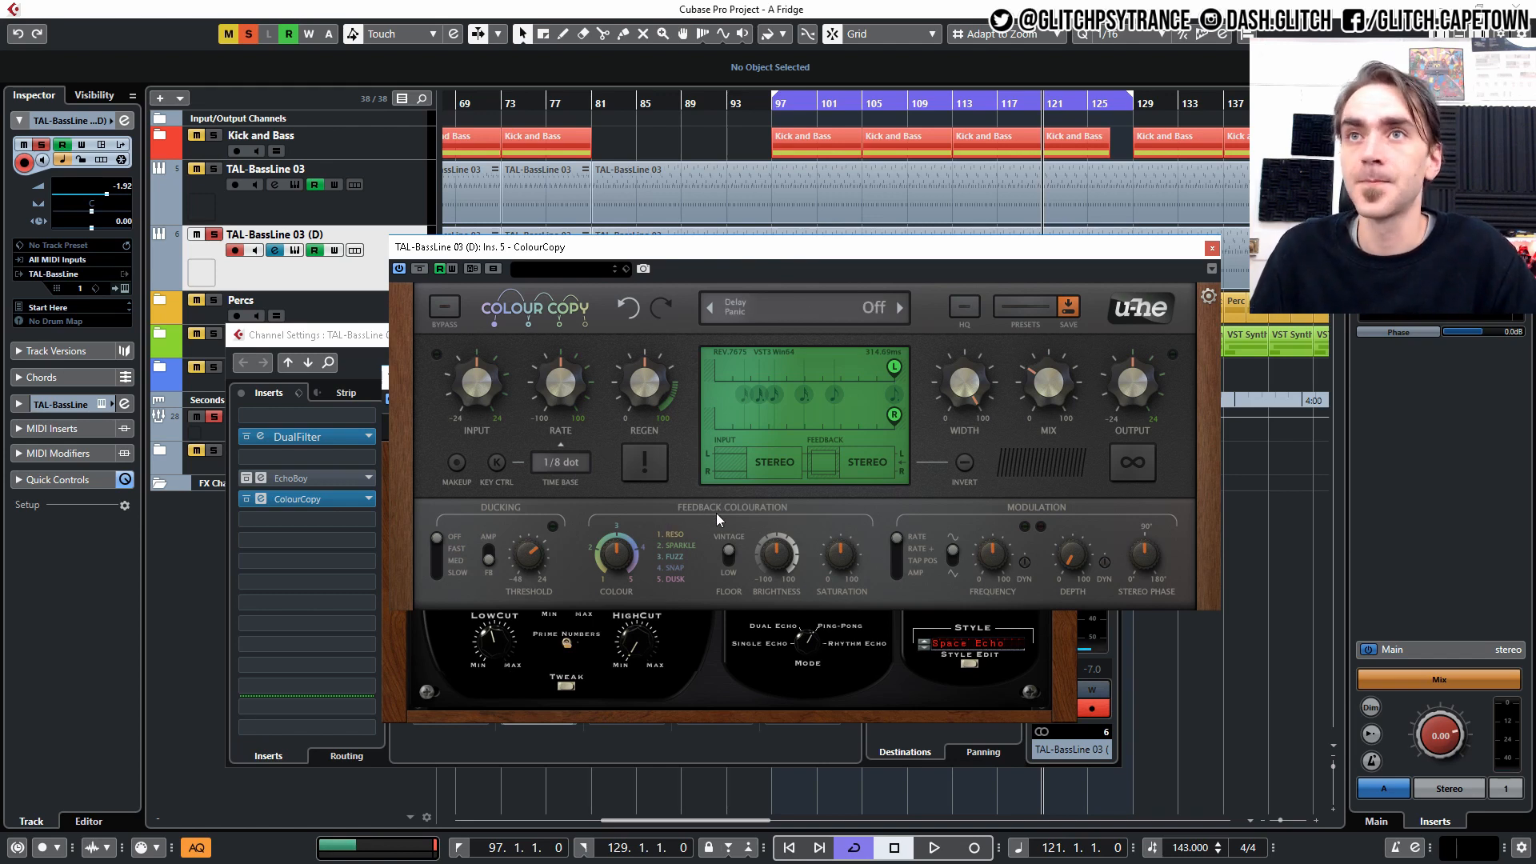
drag(897, 422, 837, 415)
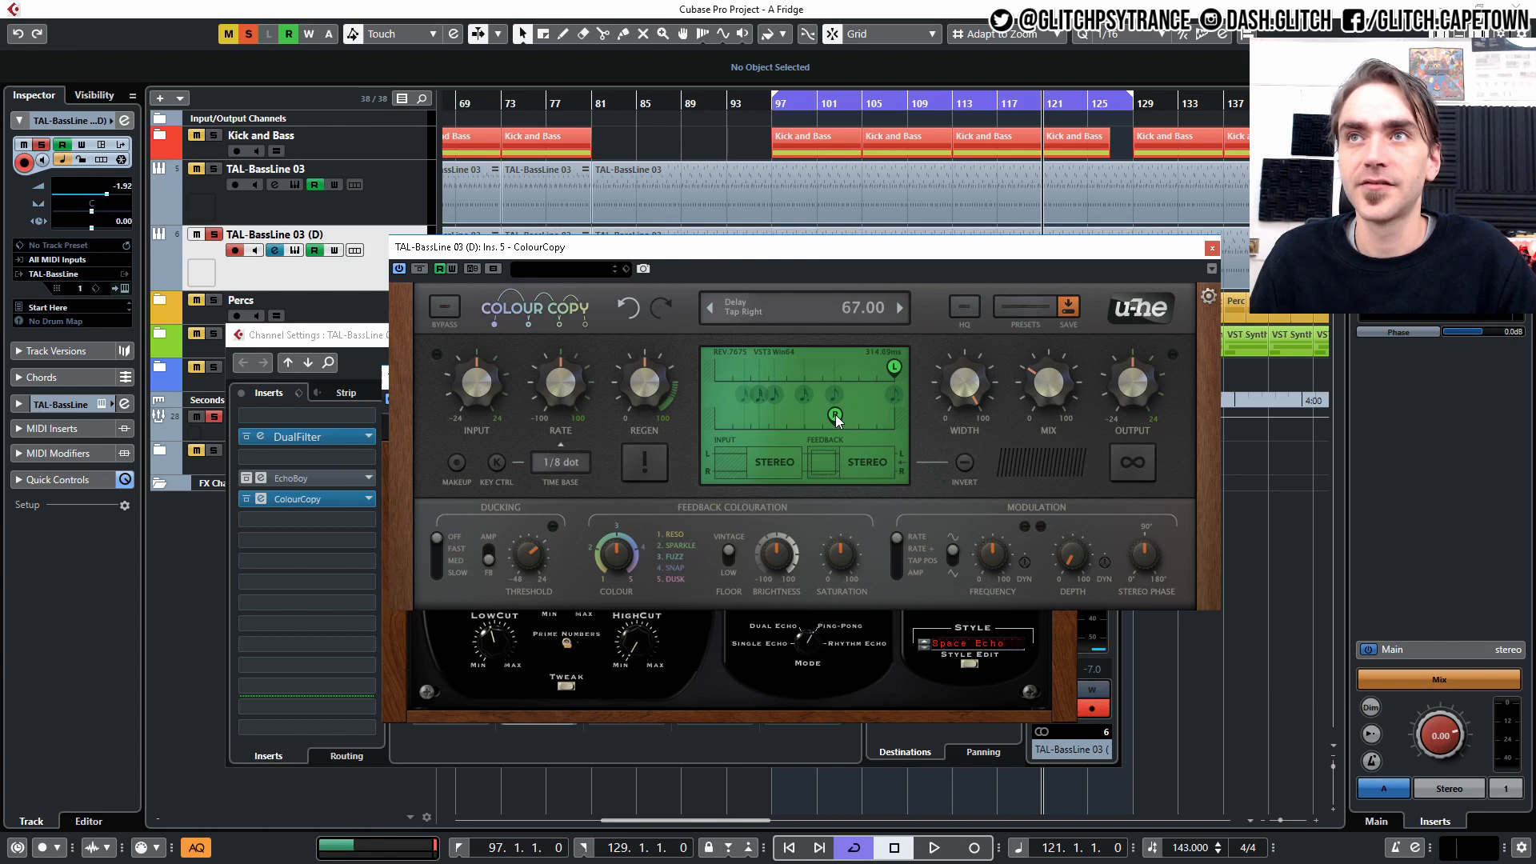
drag(836, 417, 830, 416)
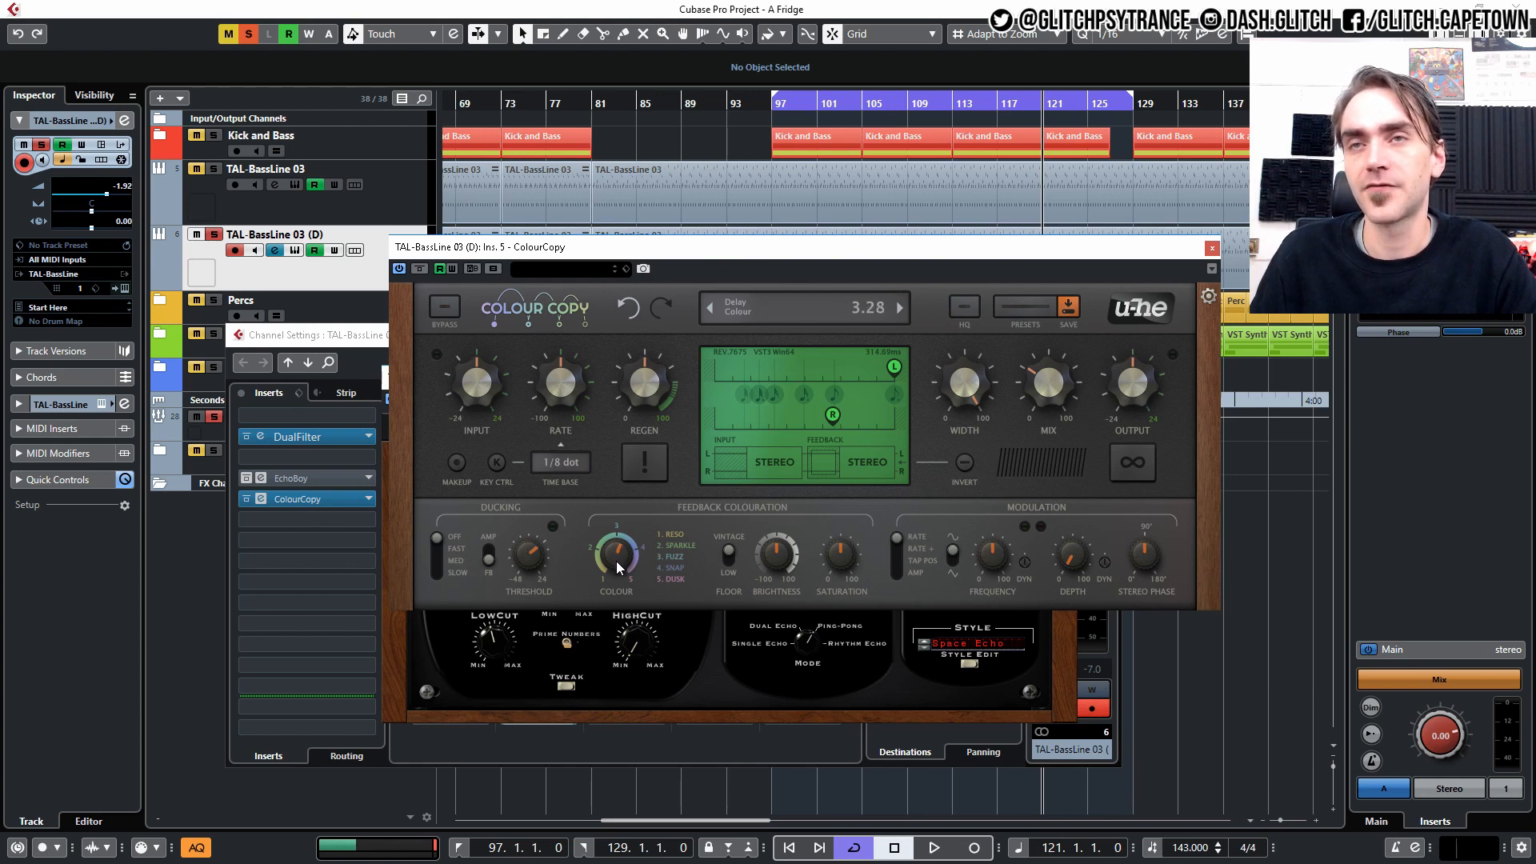
Shift ColourCopy's feedback colour towards Sparkle, with saturation at 64 and brightness at 34
scroll(603, 587, down, 2)
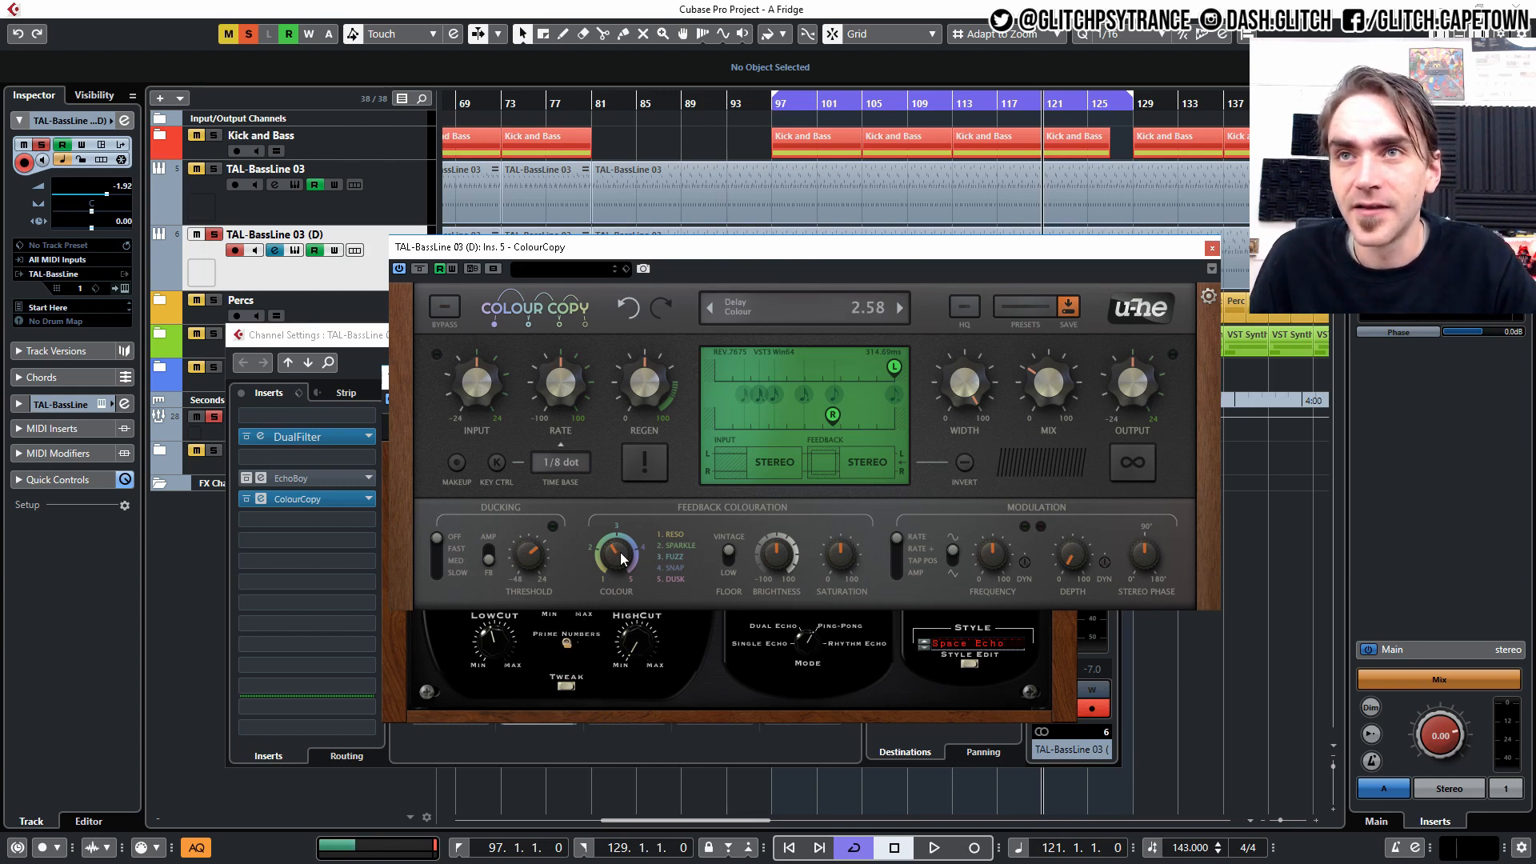
scroll(614, 555, down, 1)
drag(621, 573, 593, 532)
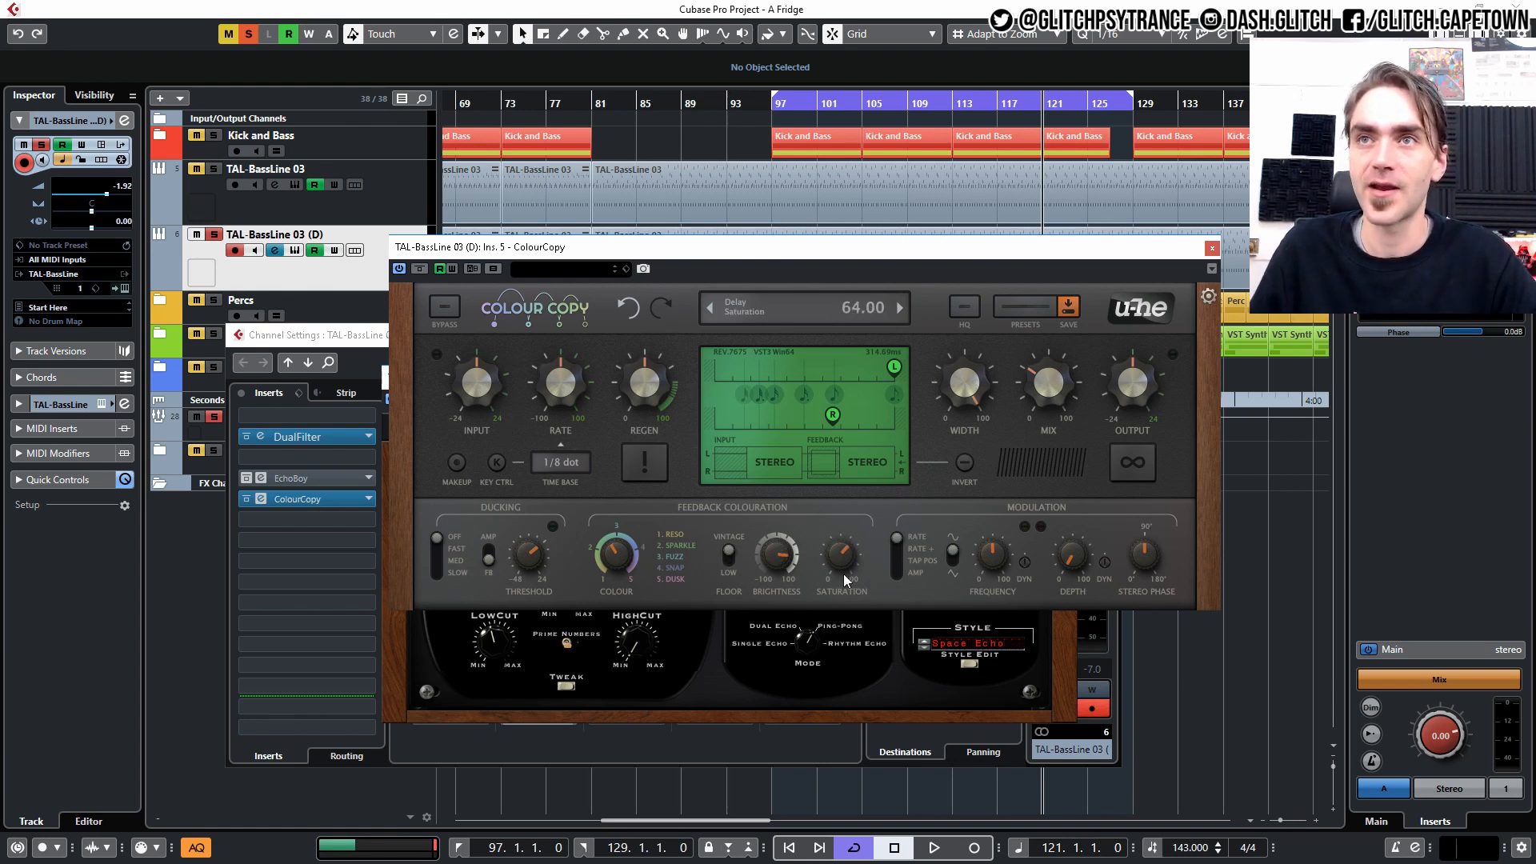
drag(773, 552, 767, 560)
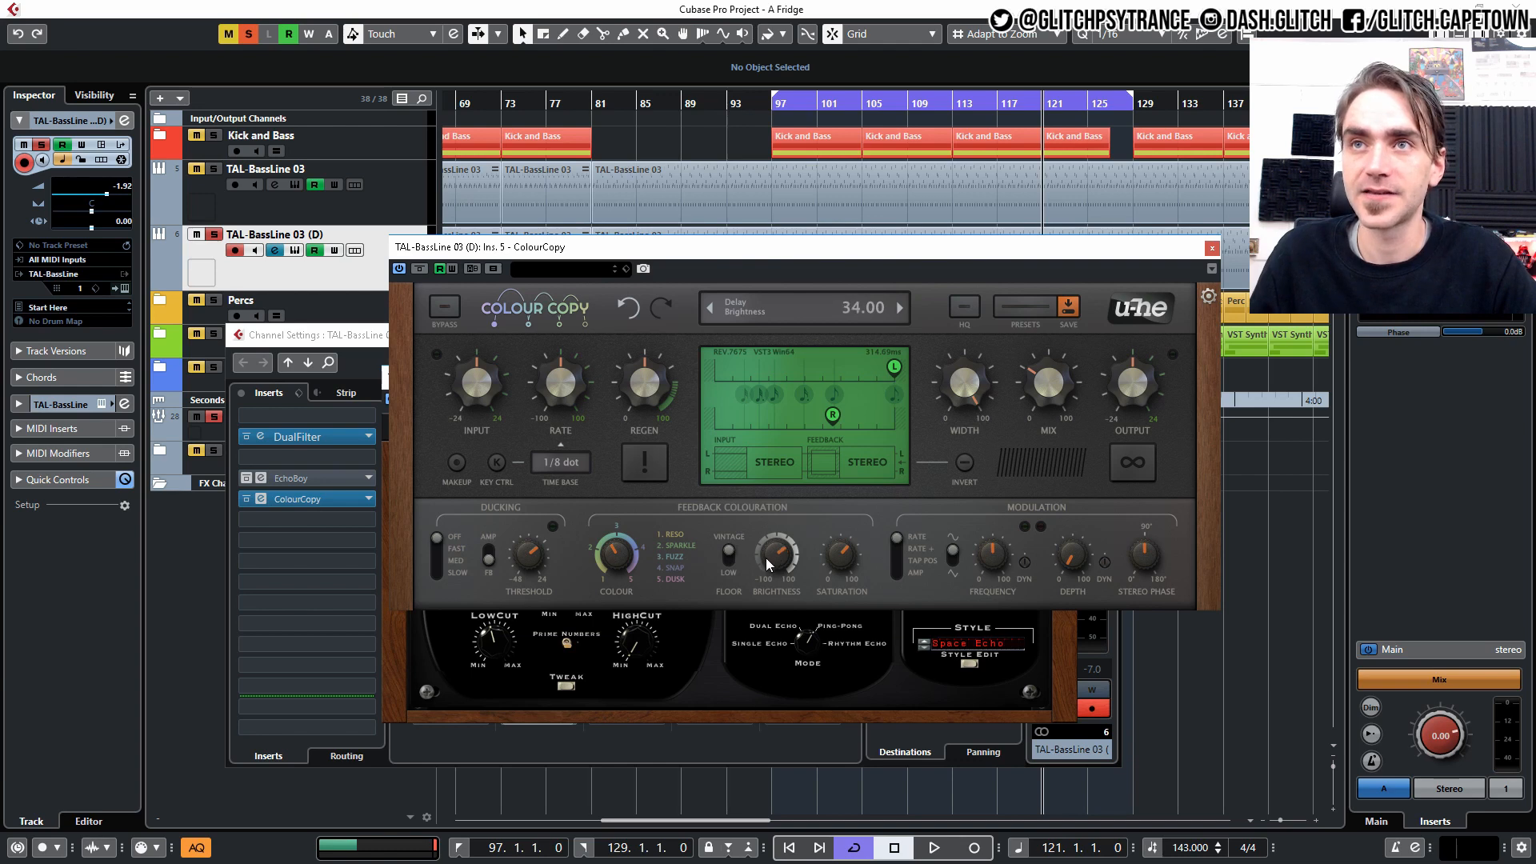
Try ColourCopy's feedback floor settings, including Vintage, and demonstrate the brightness control
click(732, 559)
click(731, 559)
click(729, 561)
click(731, 557)
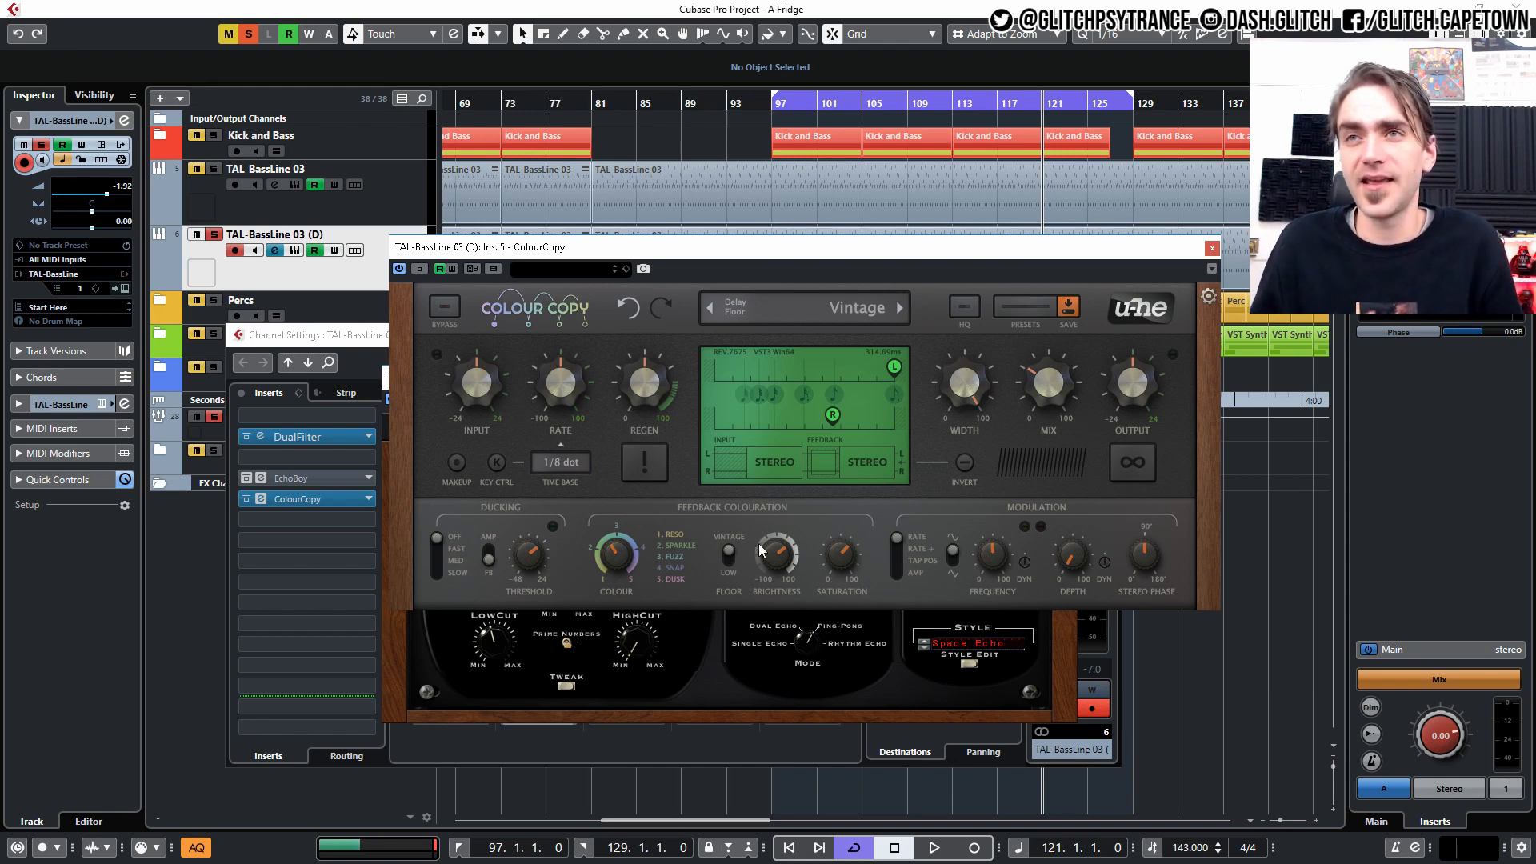
click(729, 560)
click(777, 550)
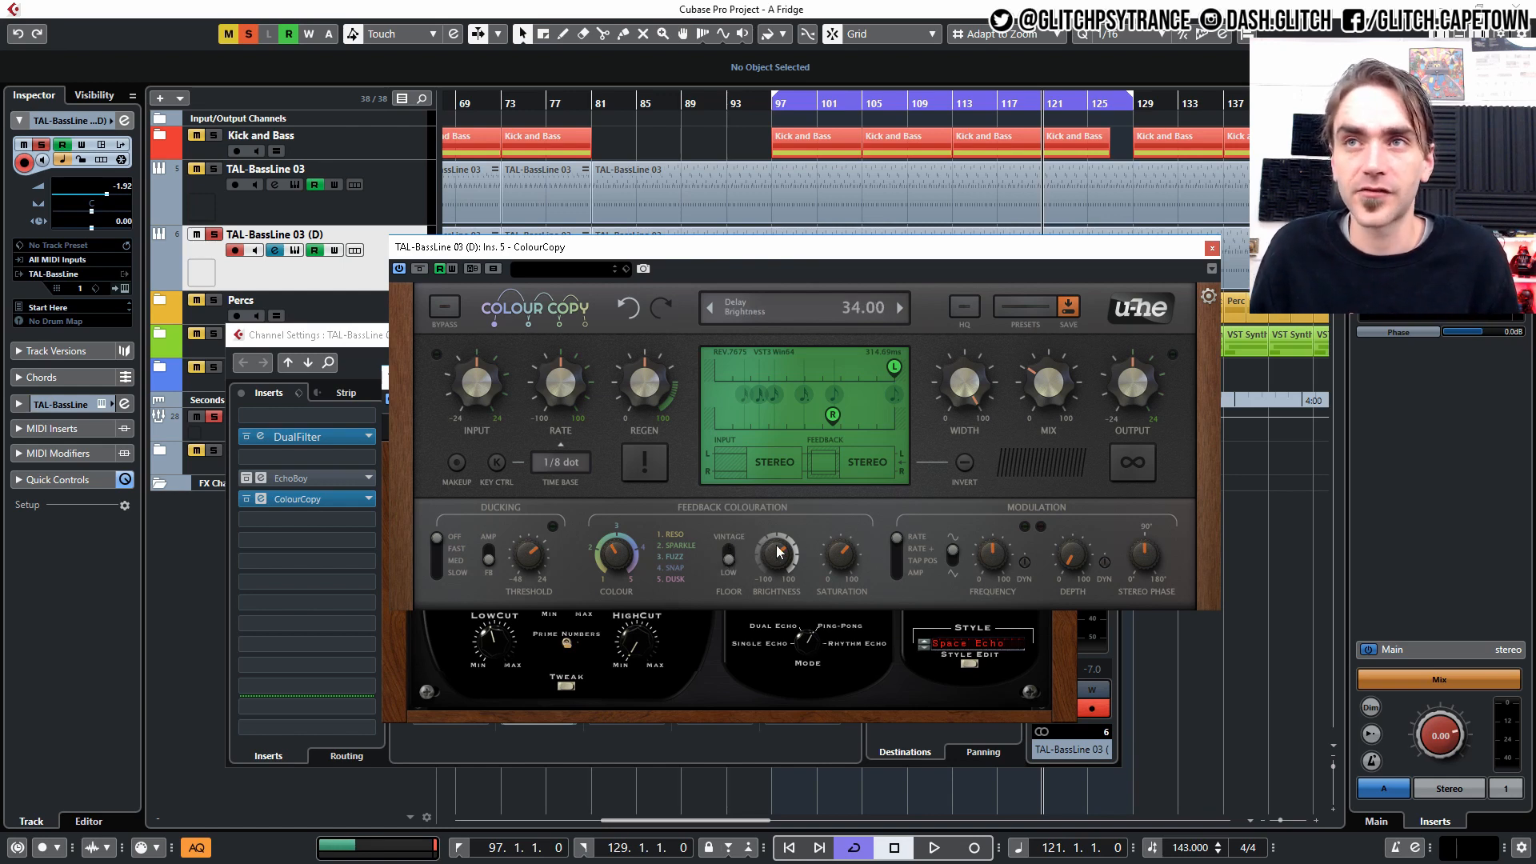
drag(786, 584, 914, 527)
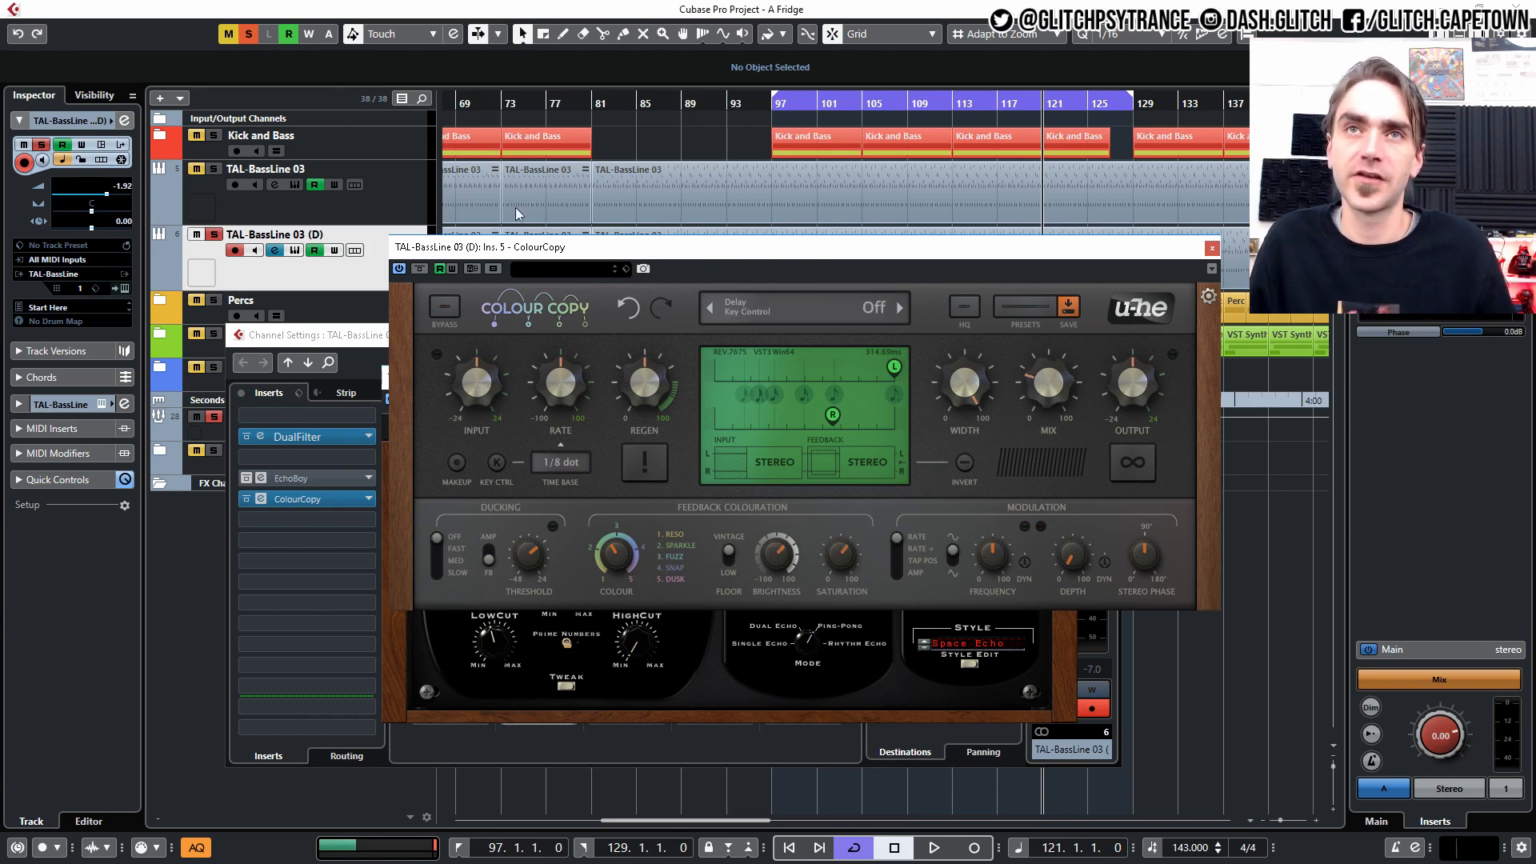
Start playback and arrange the ColourCopy window above the EchoBoy window so both delays are fully visible
click(1183, 664)
key(space)
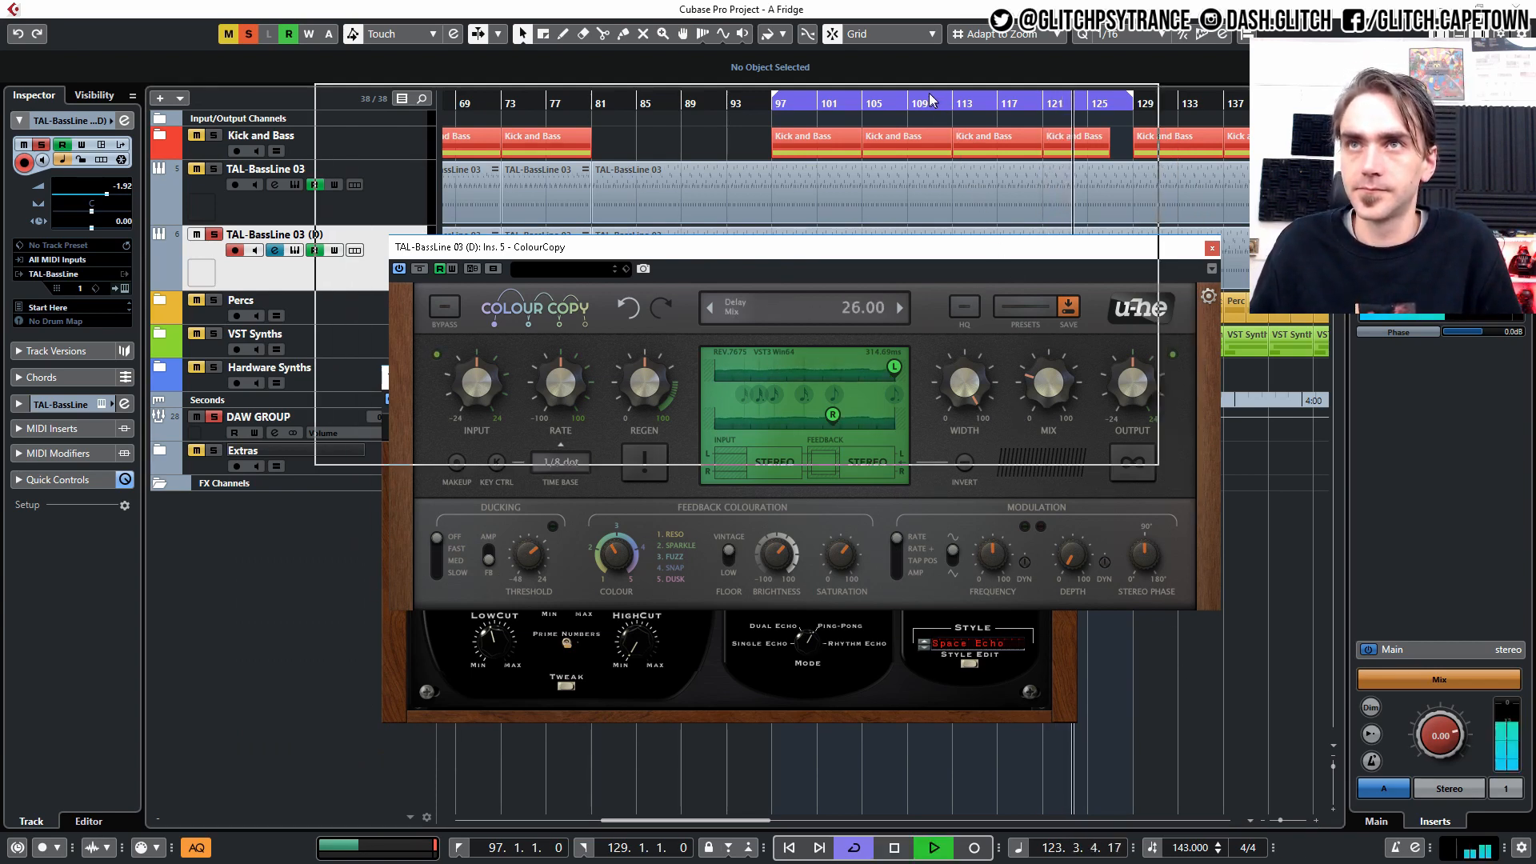
drag(1012, 248, 933, 103)
click(800, 476)
drag(808, 374, 804, 475)
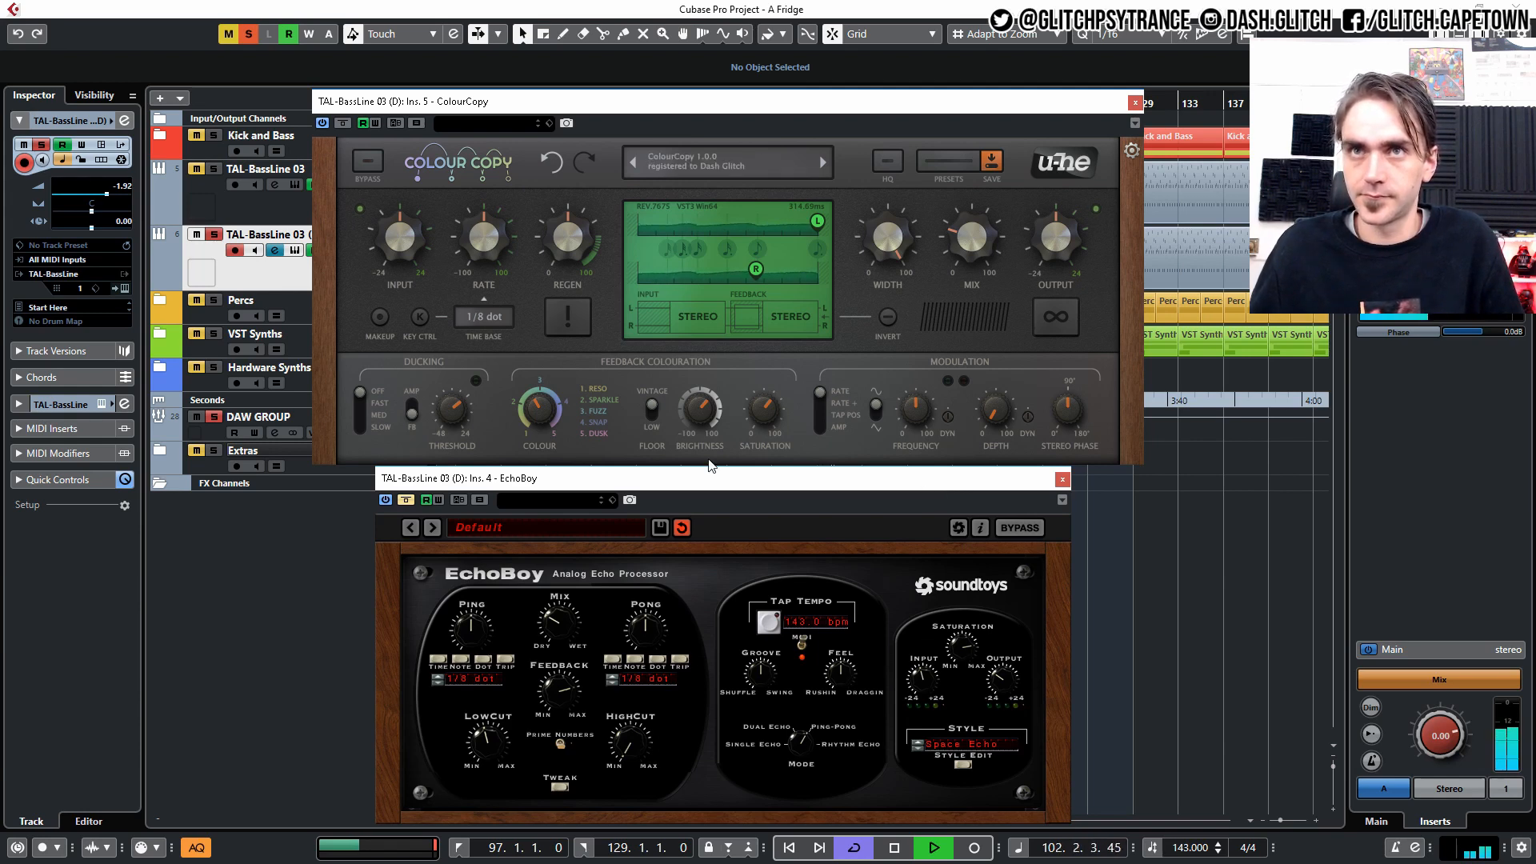
Set ColourCopy's brightness to 54 while comparing both delays through their insert bypasses, finishing with EchoBoy active and ColourCopy bypassed
click(124, 120)
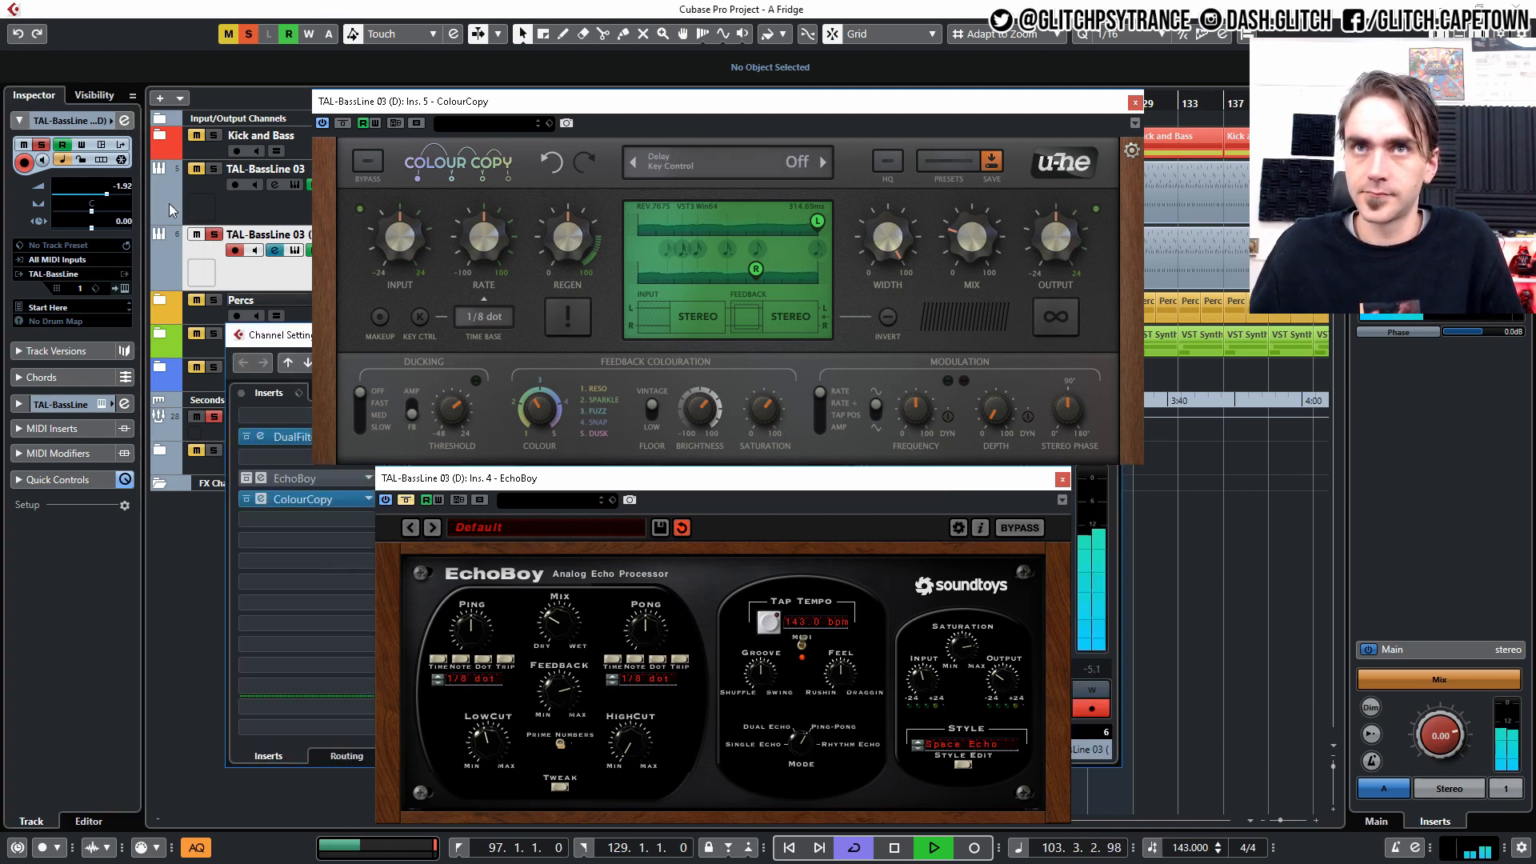
click(247, 500)
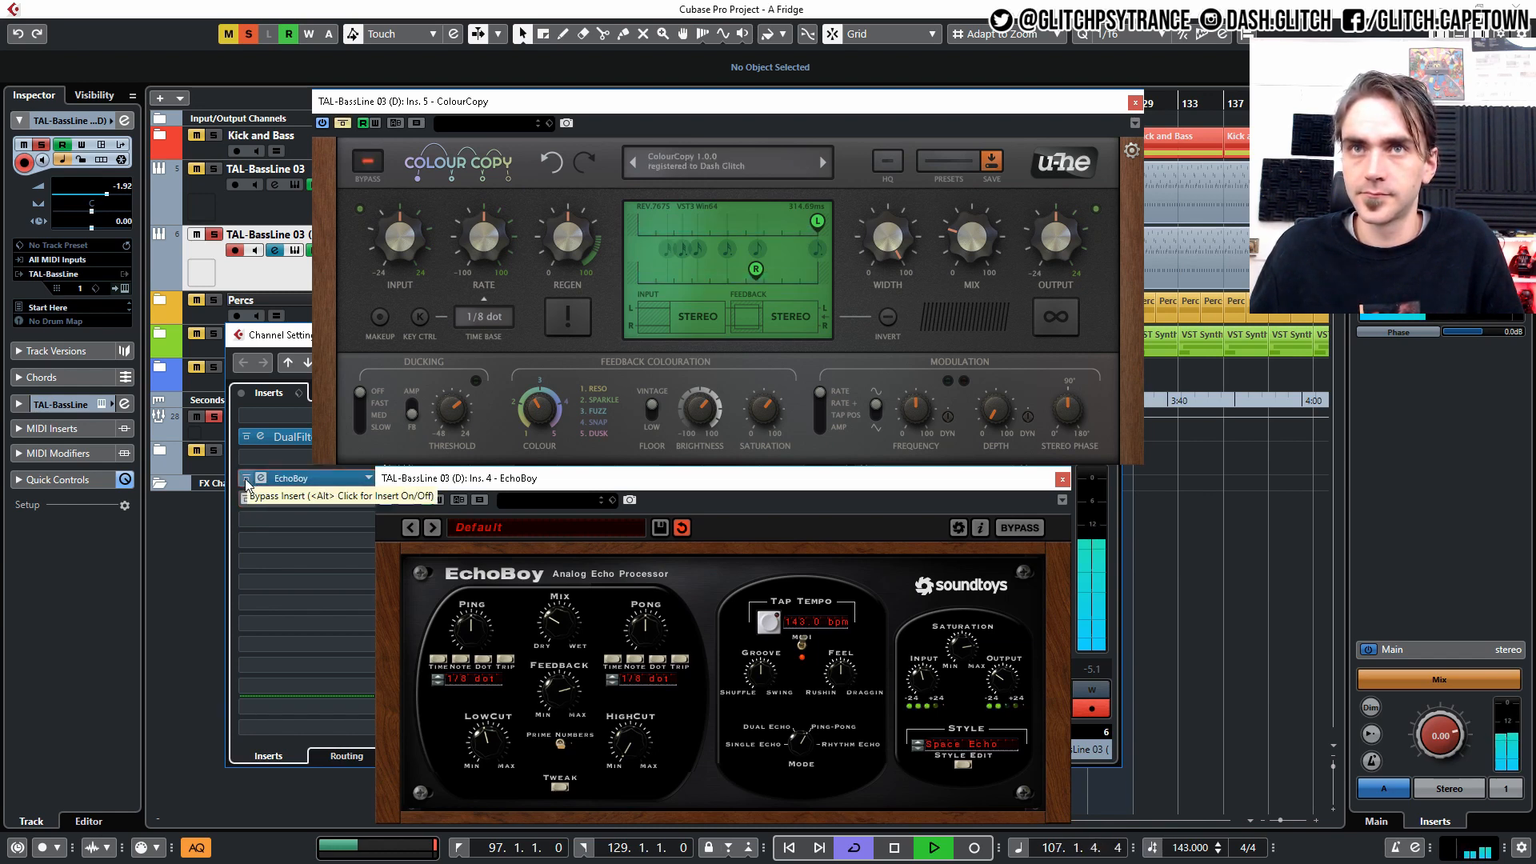
click(246, 498)
drag(705, 406, 705, 412)
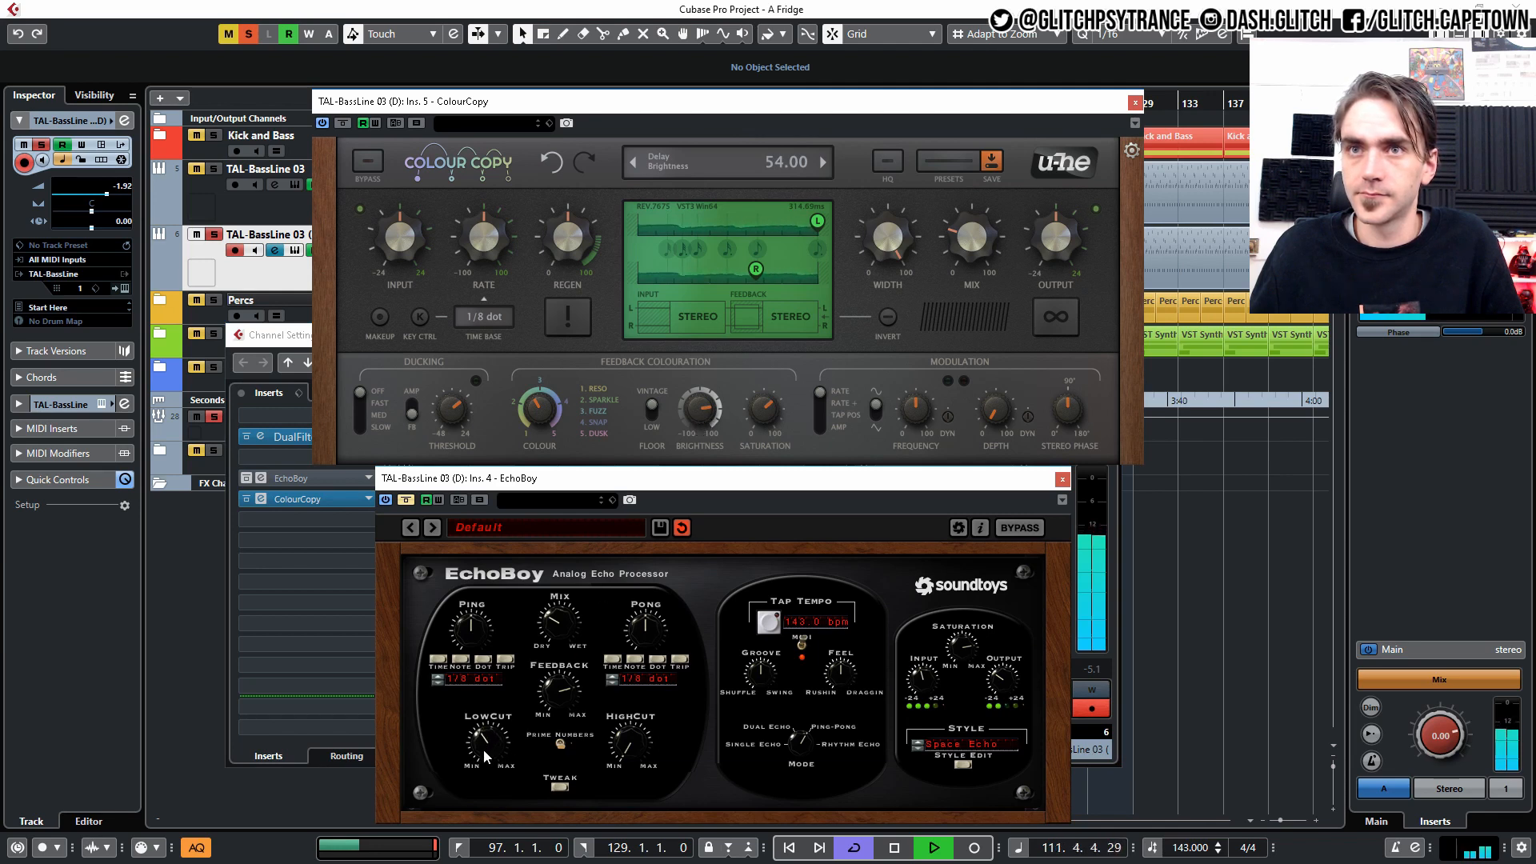
click(248, 507)
click(248, 479)
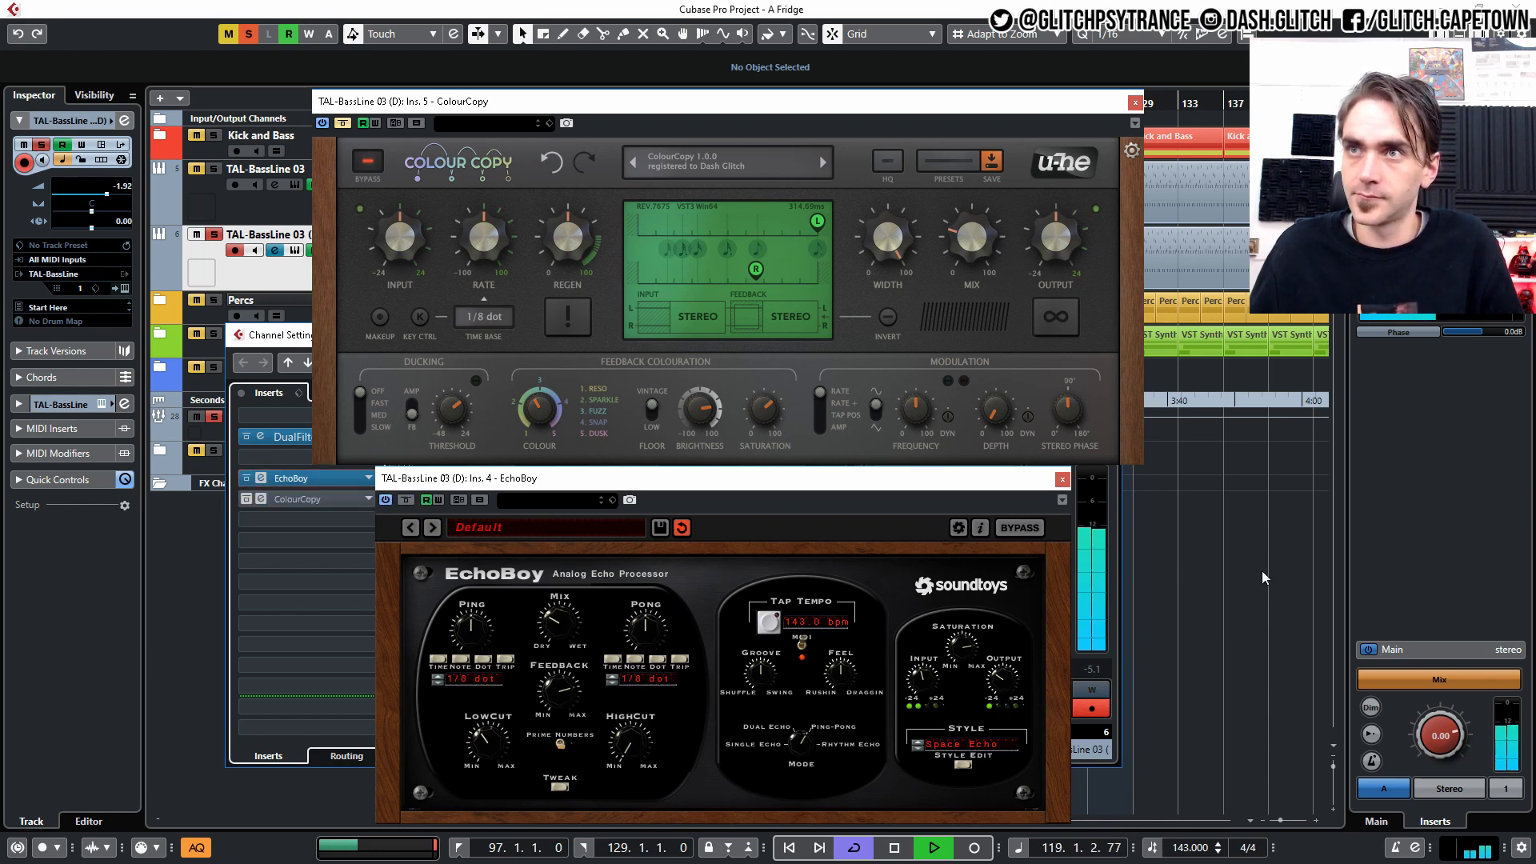
Close both delay plugin windows and the channel settings, and unsolo the duplicate bassline to hear it in the mix
click(1067, 481)
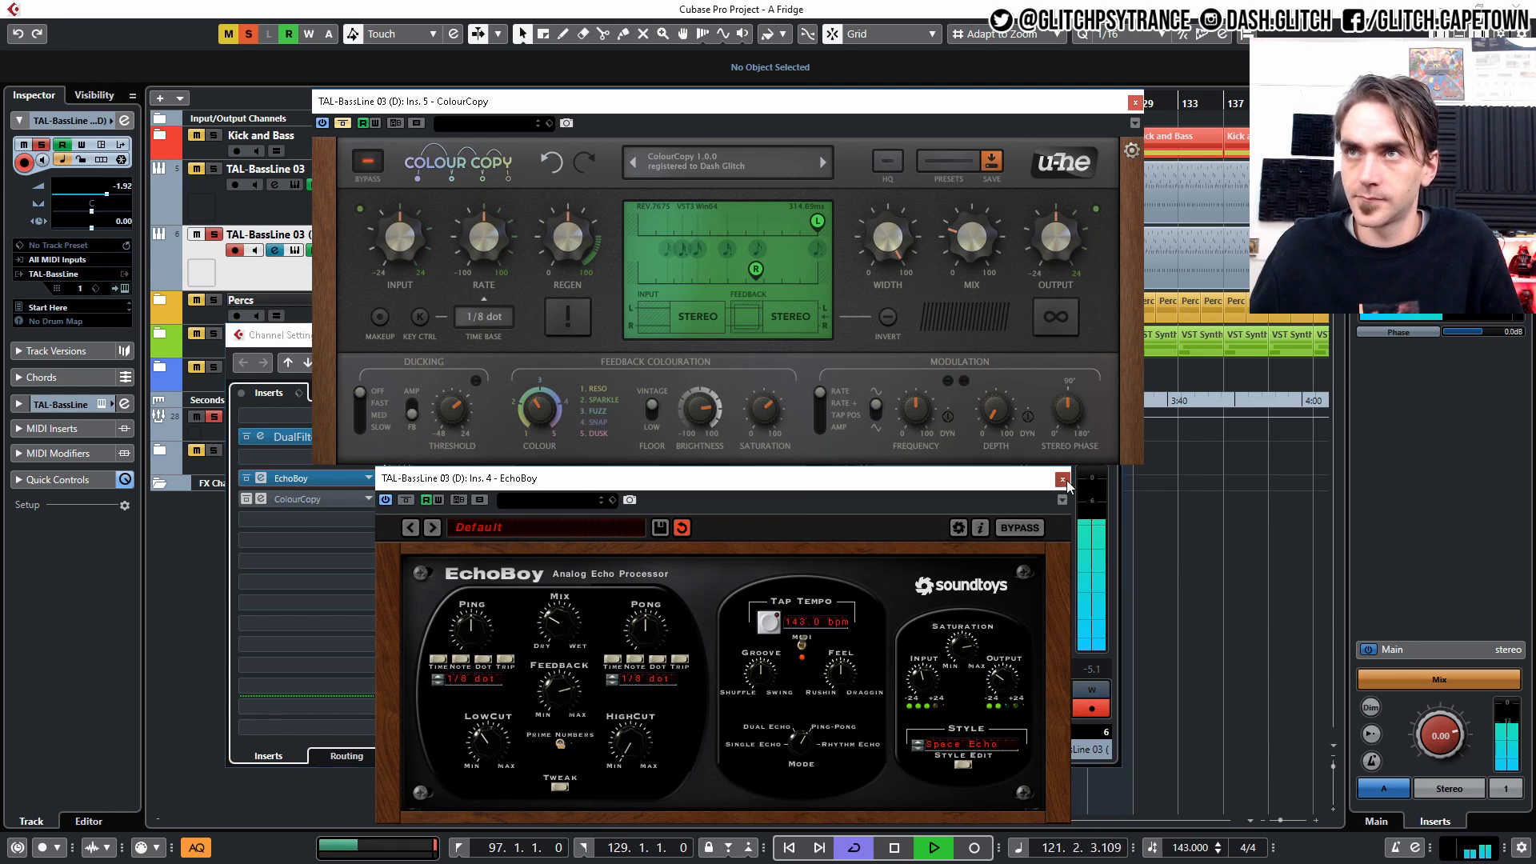
click(1136, 103)
click(1212, 600)
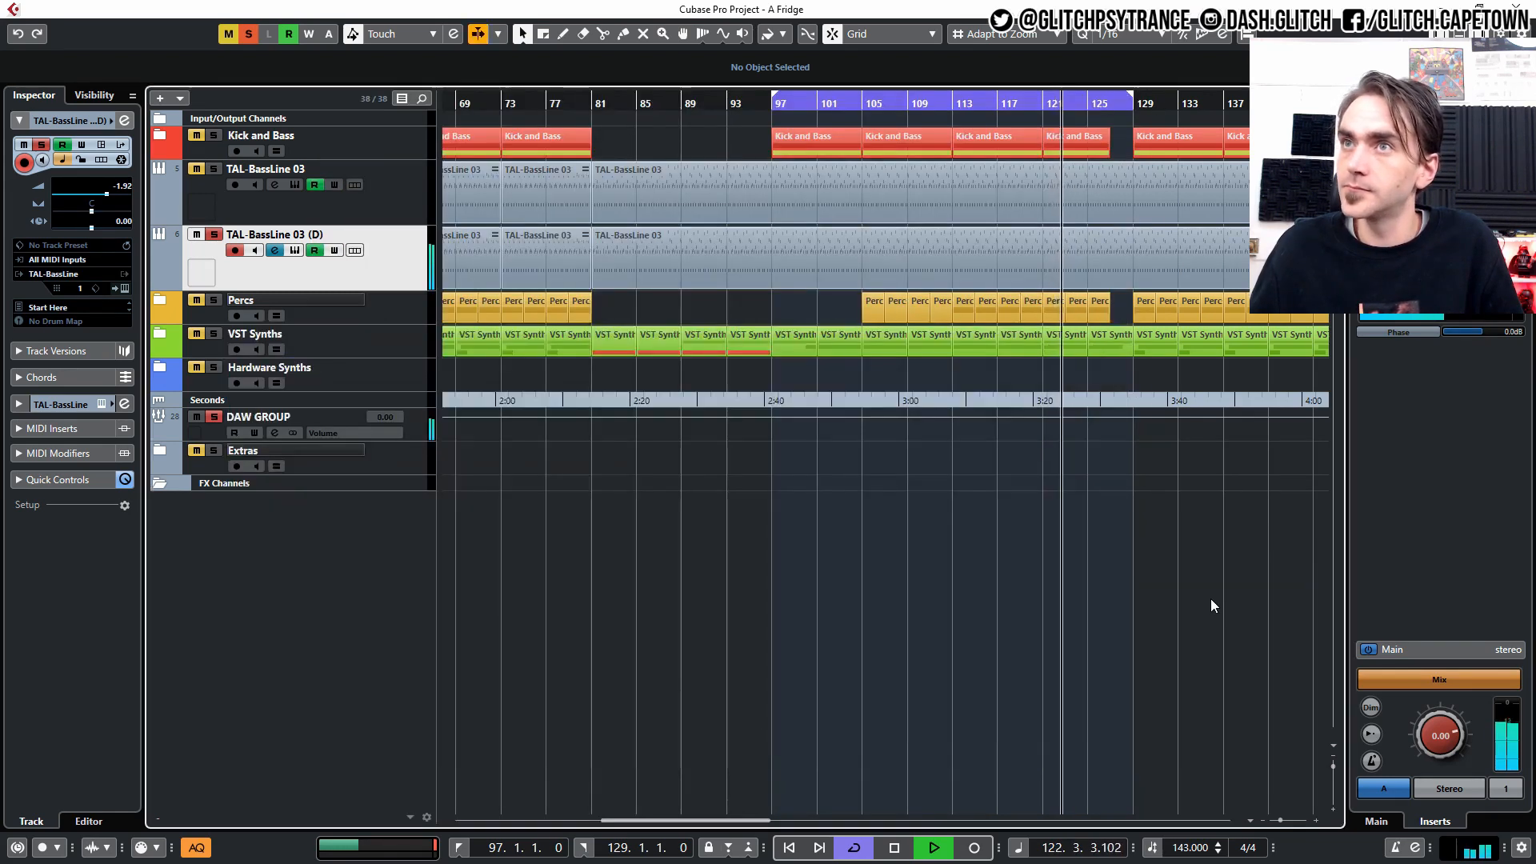
key(s)
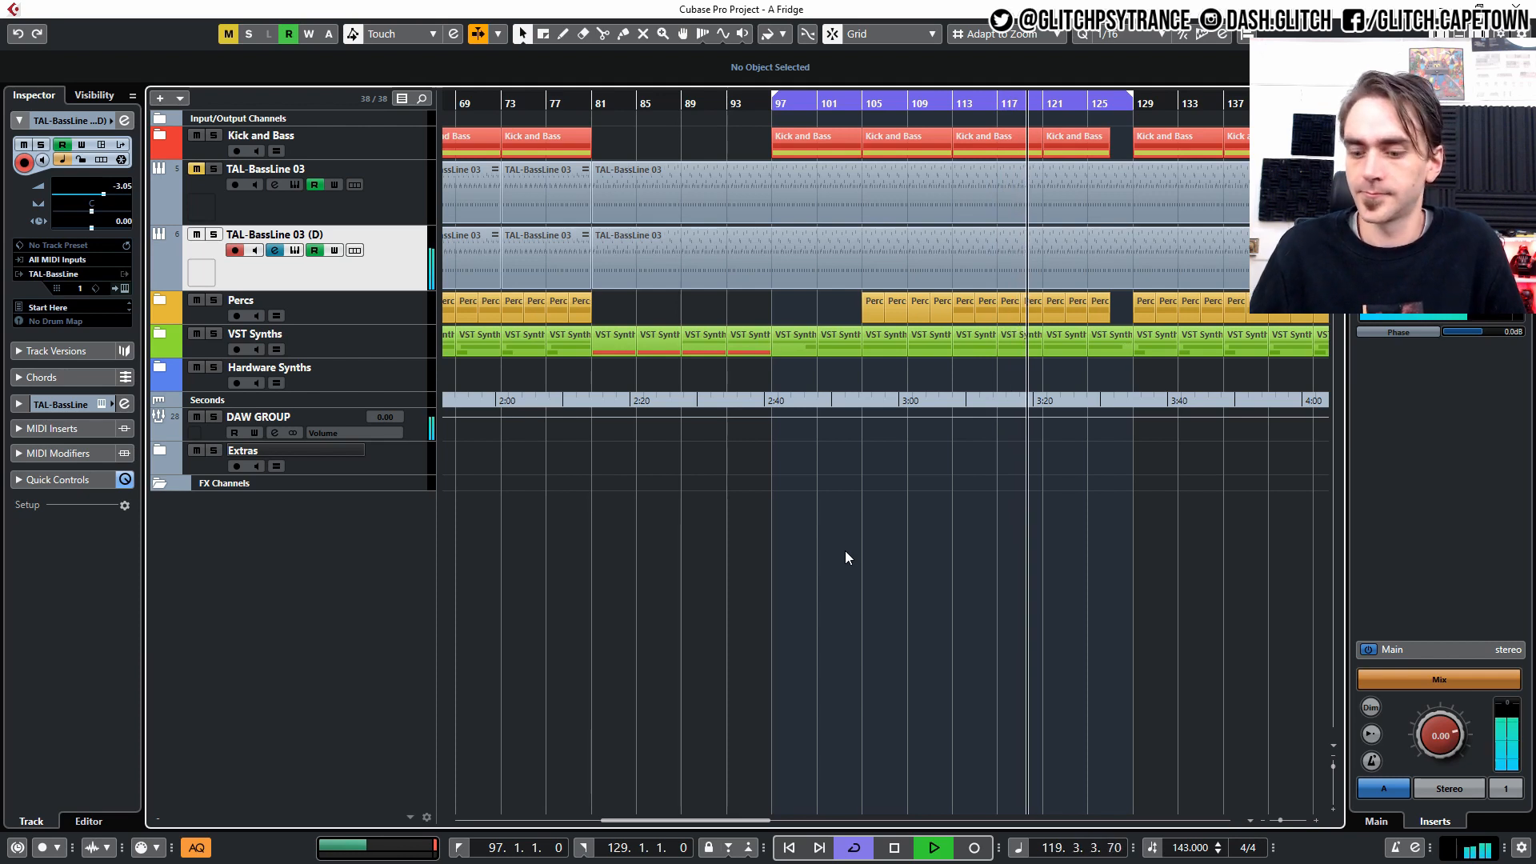
Disable cycle playback and lower the duplicate TAL-BassLine 03 track's volume to -5.66
key(KP_Divide)
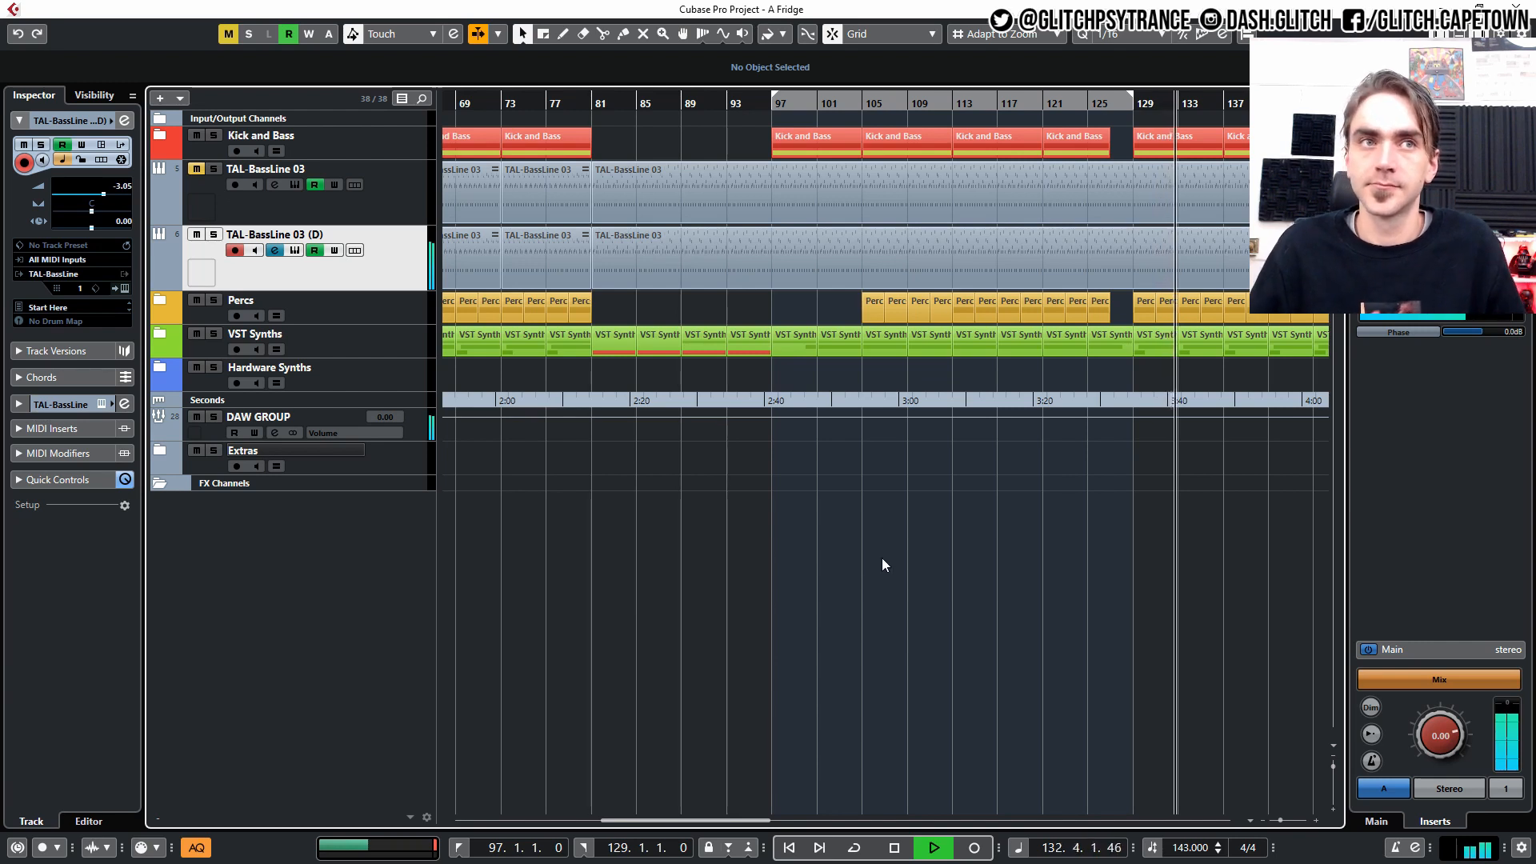
scroll(882, 558, down, 1)
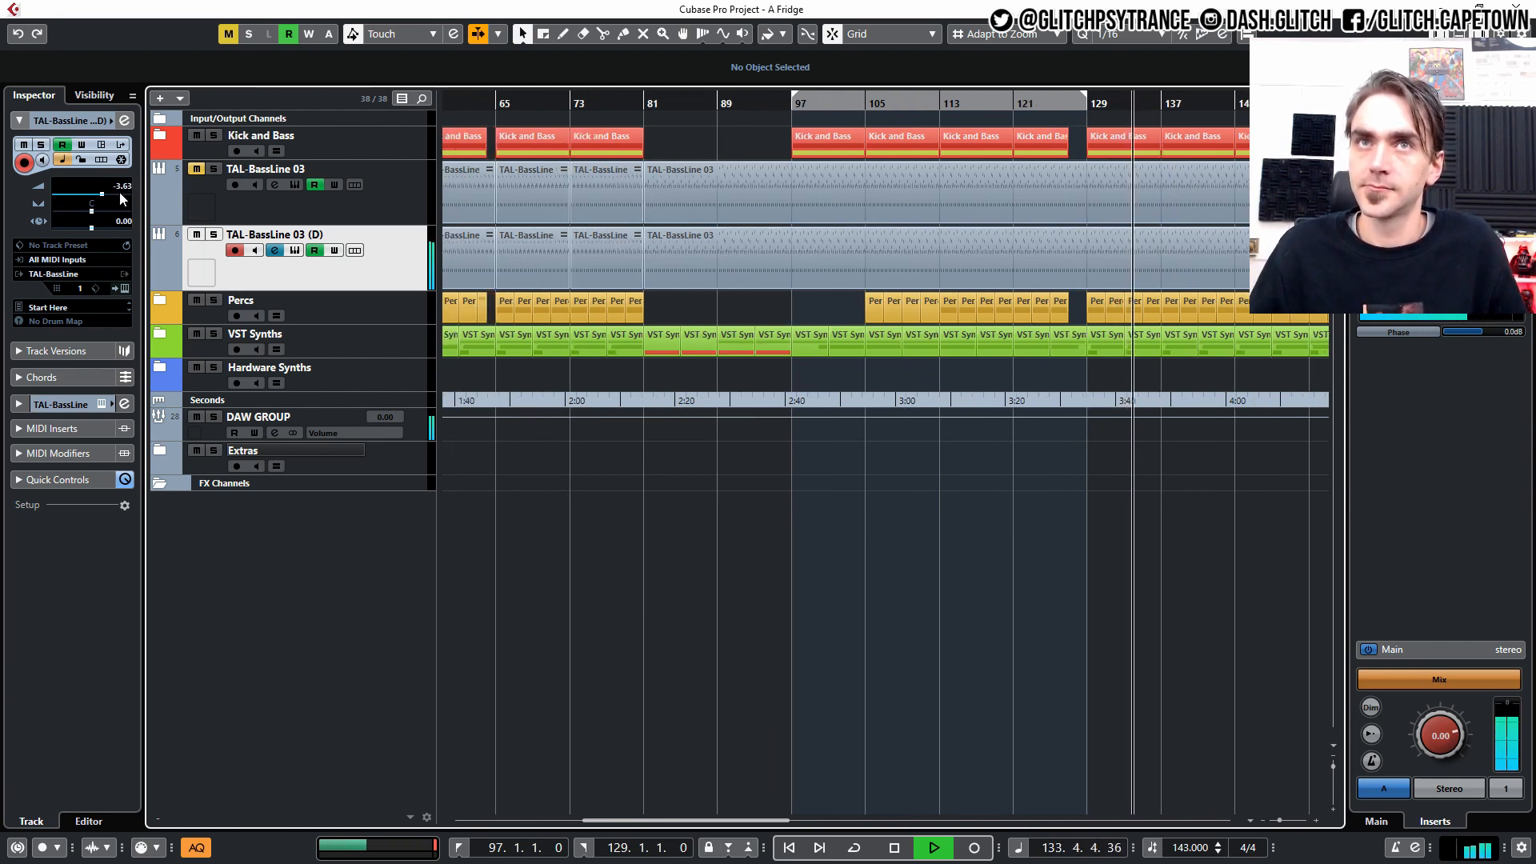
scroll(122, 195, down, 5)
scroll(122, 194, down, 1)
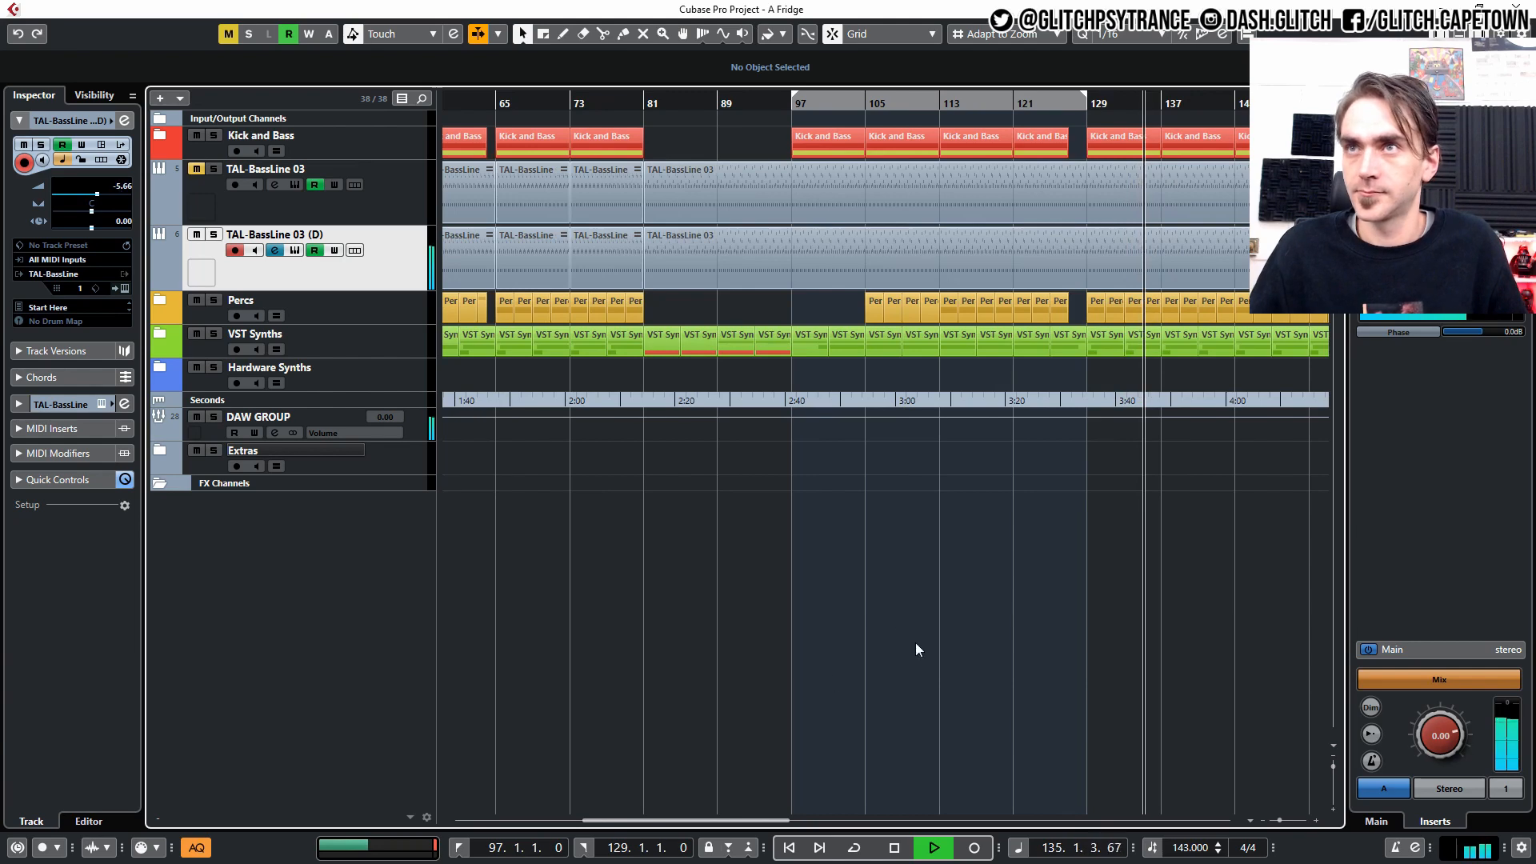
Mute the duplicate TAL-BassLine 03 track and stop playback
scroll(872, 618, up, 1)
scroll(865, 622, up, 1)
scroll(864, 622, up, 1)
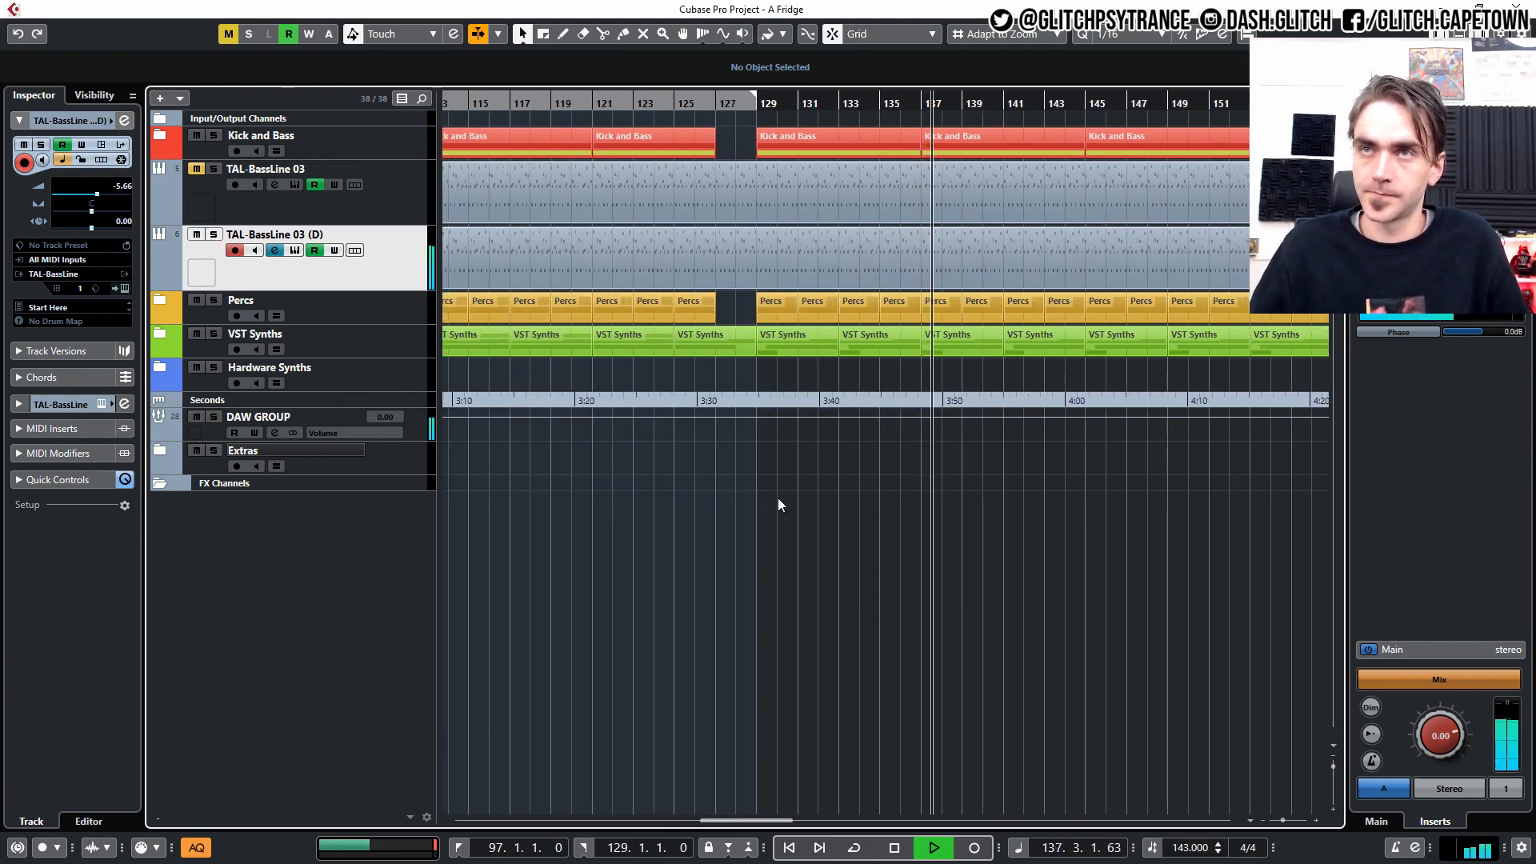
click(195, 236)
key(space)
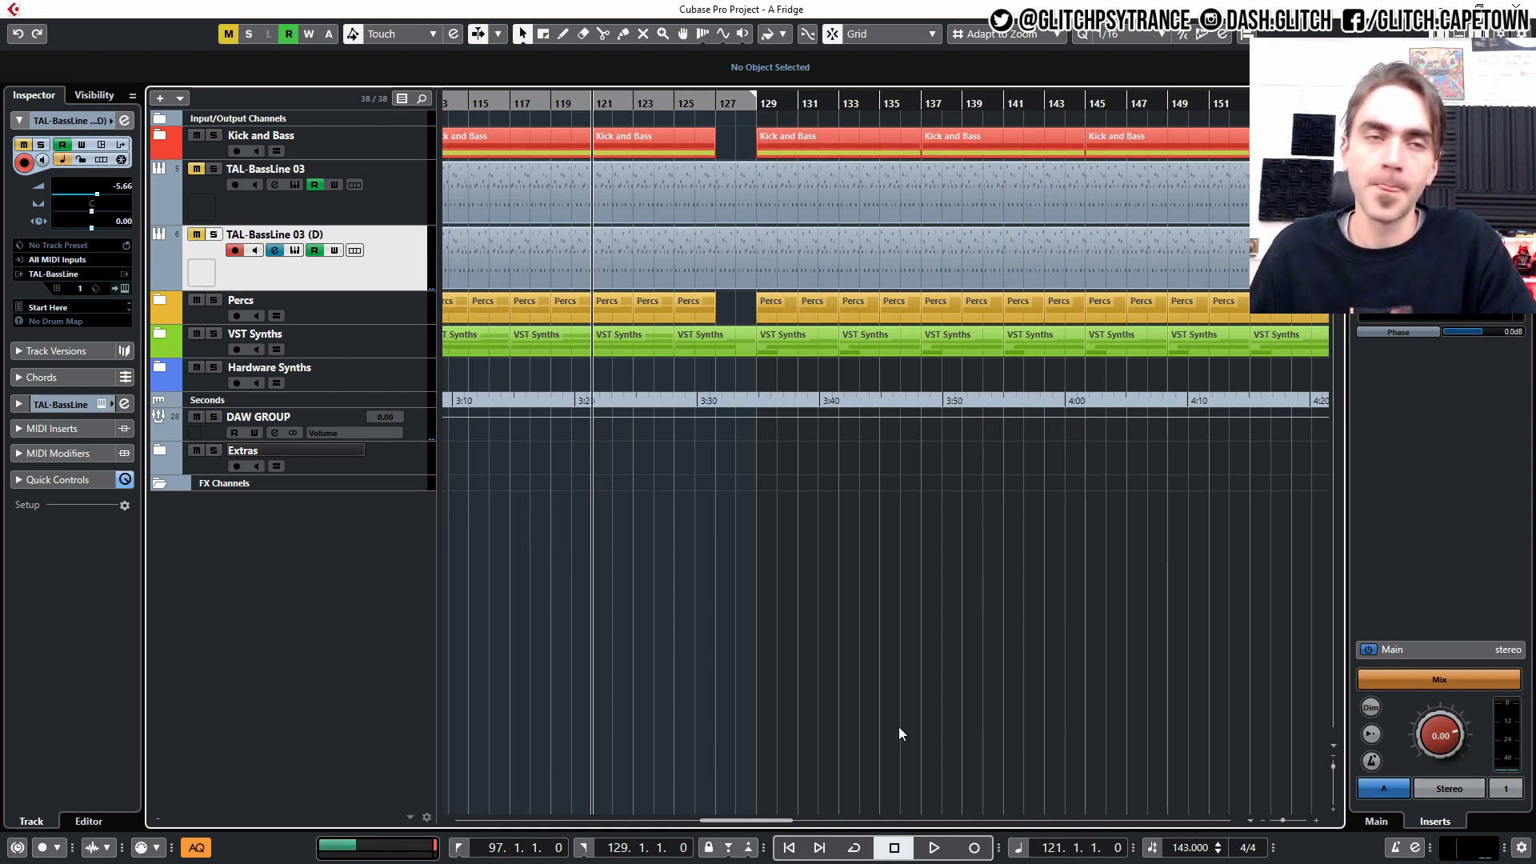
Expand the VST Synths folder and activate a cycle range from bar 129 to bar 161
click(181, 367)
click(156, 325)
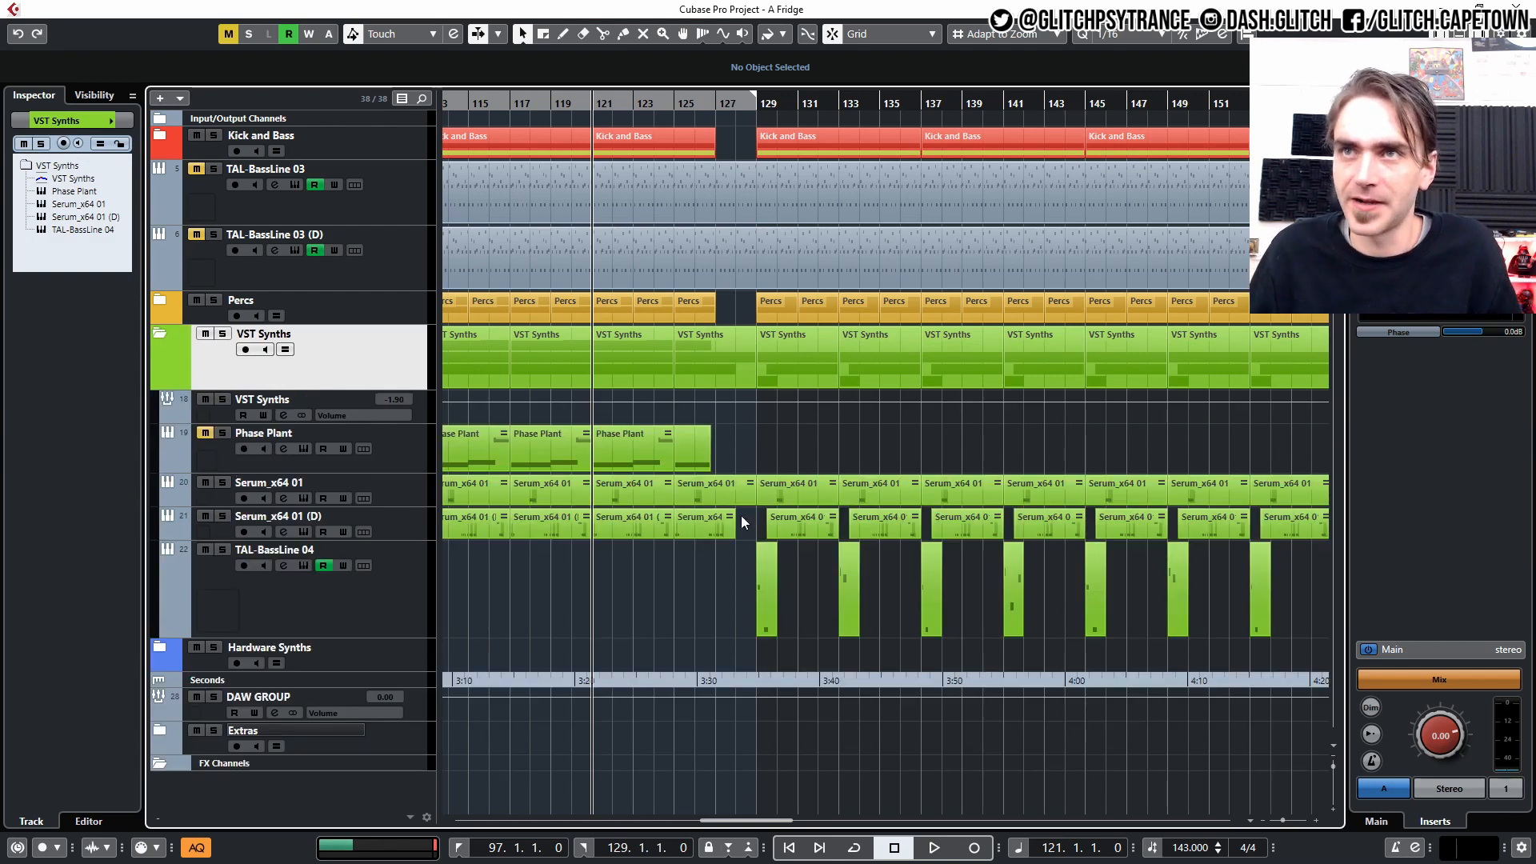
scroll(741, 516, down, 2)
scroll(738, 516, right, 2)
drag(578, 91, 1012, 94)
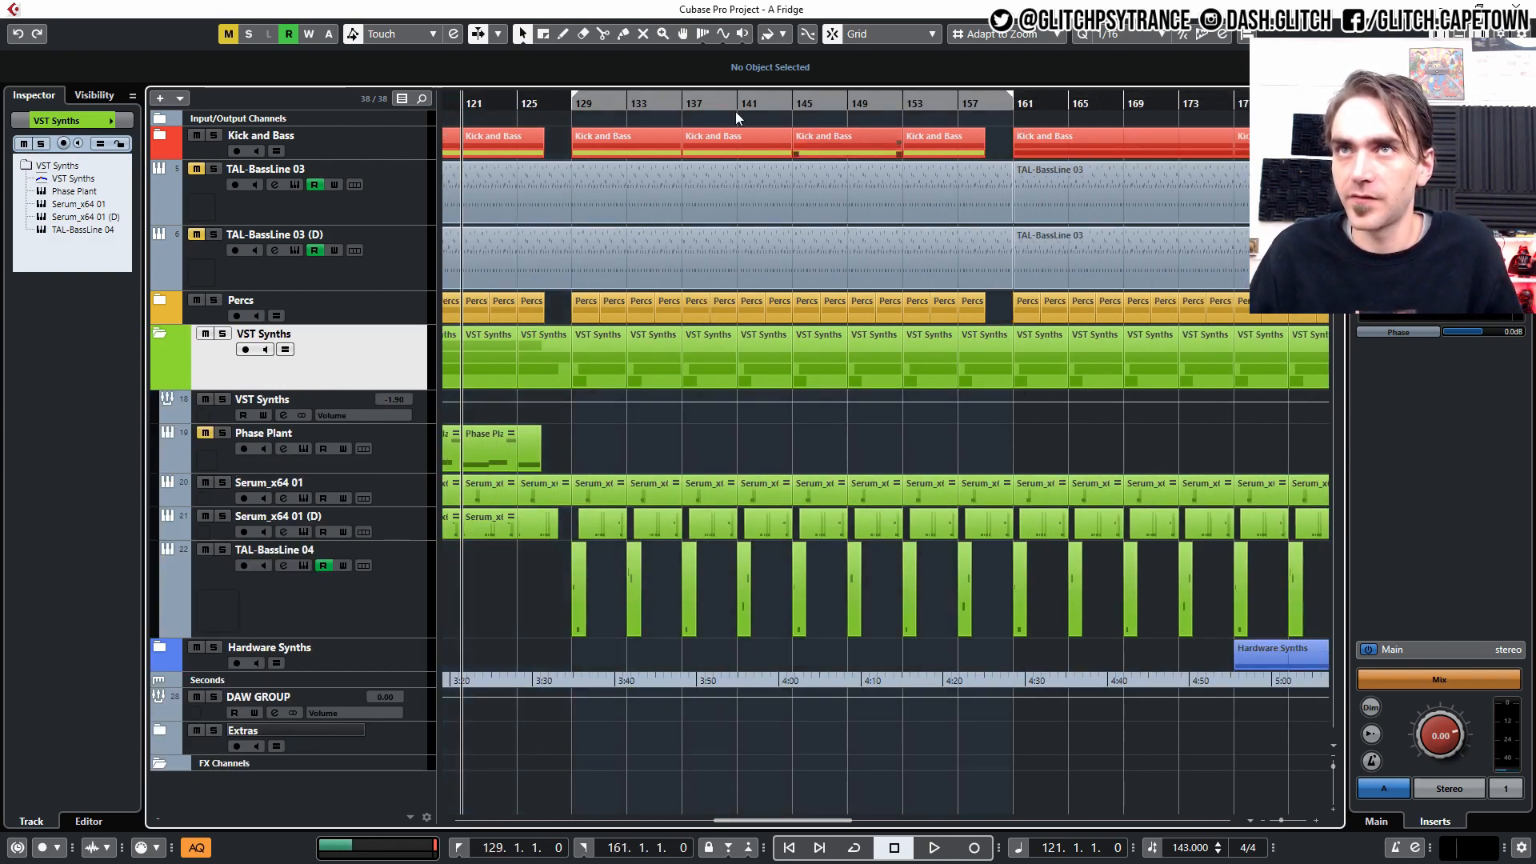
click(635, 98)
Rename the TAL-BassLine 04 track as Serum
click(292, 615)
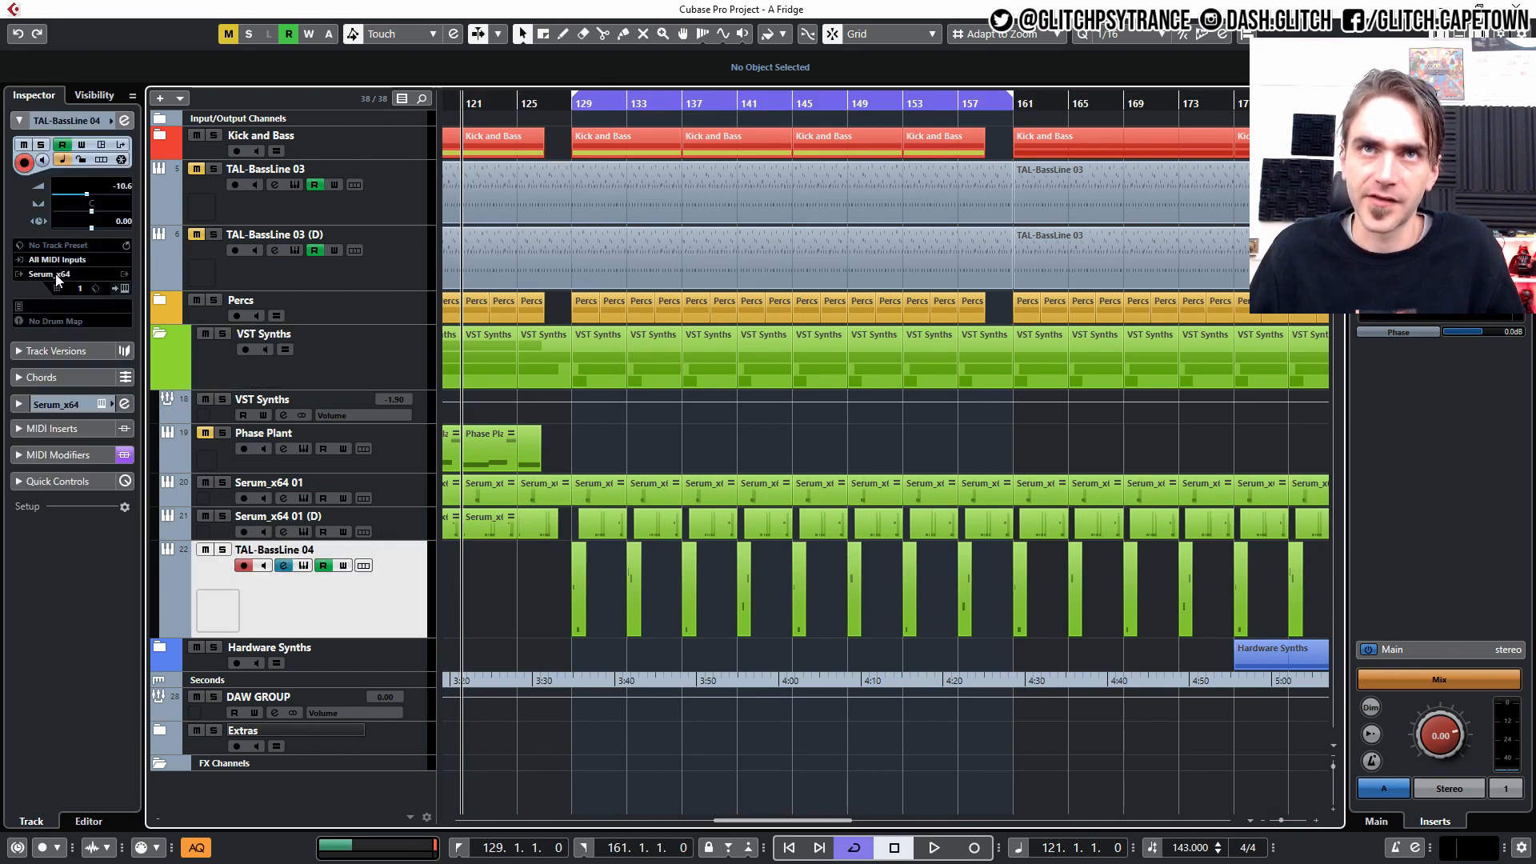
double_click(277, 551)
text(Serum)
key(Return)
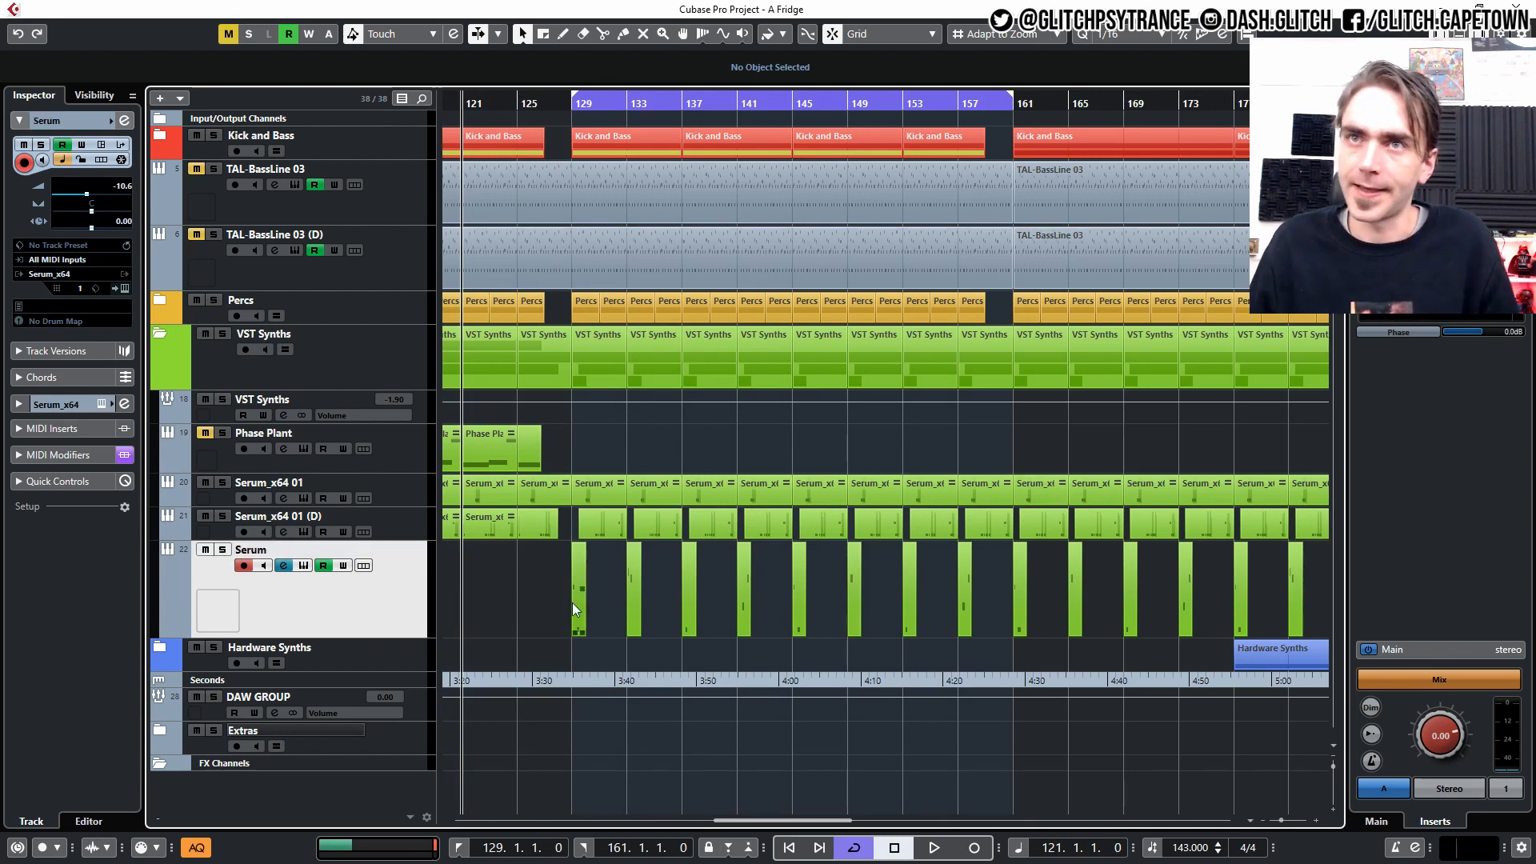
Place the playhead just before the first Serum part and solo the Serum track
click(564, 105)
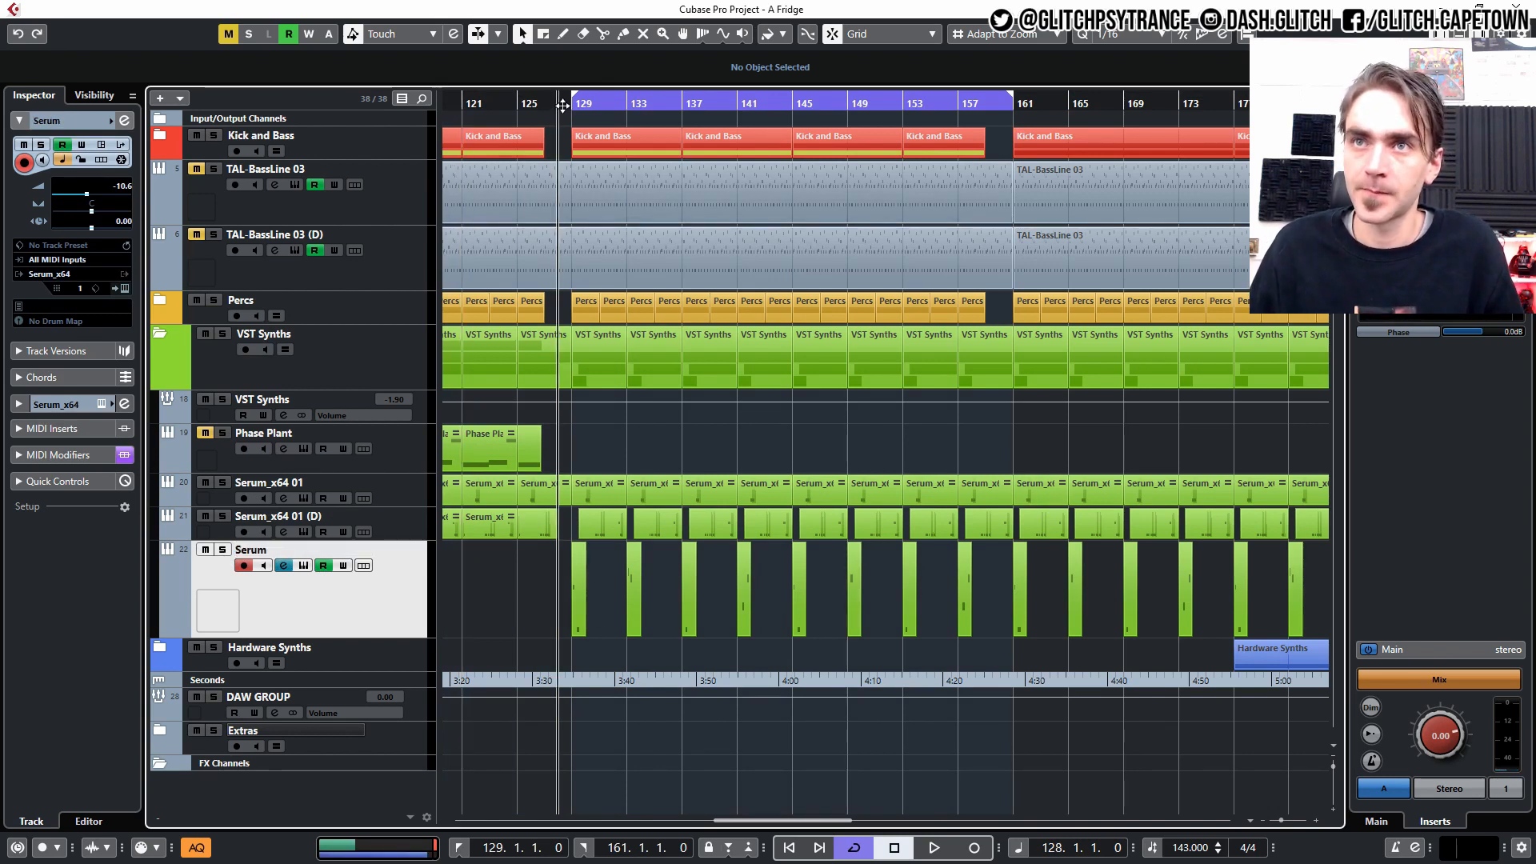
scroll(603, 548, up, 2)
scroll(613, 566, up, 2)
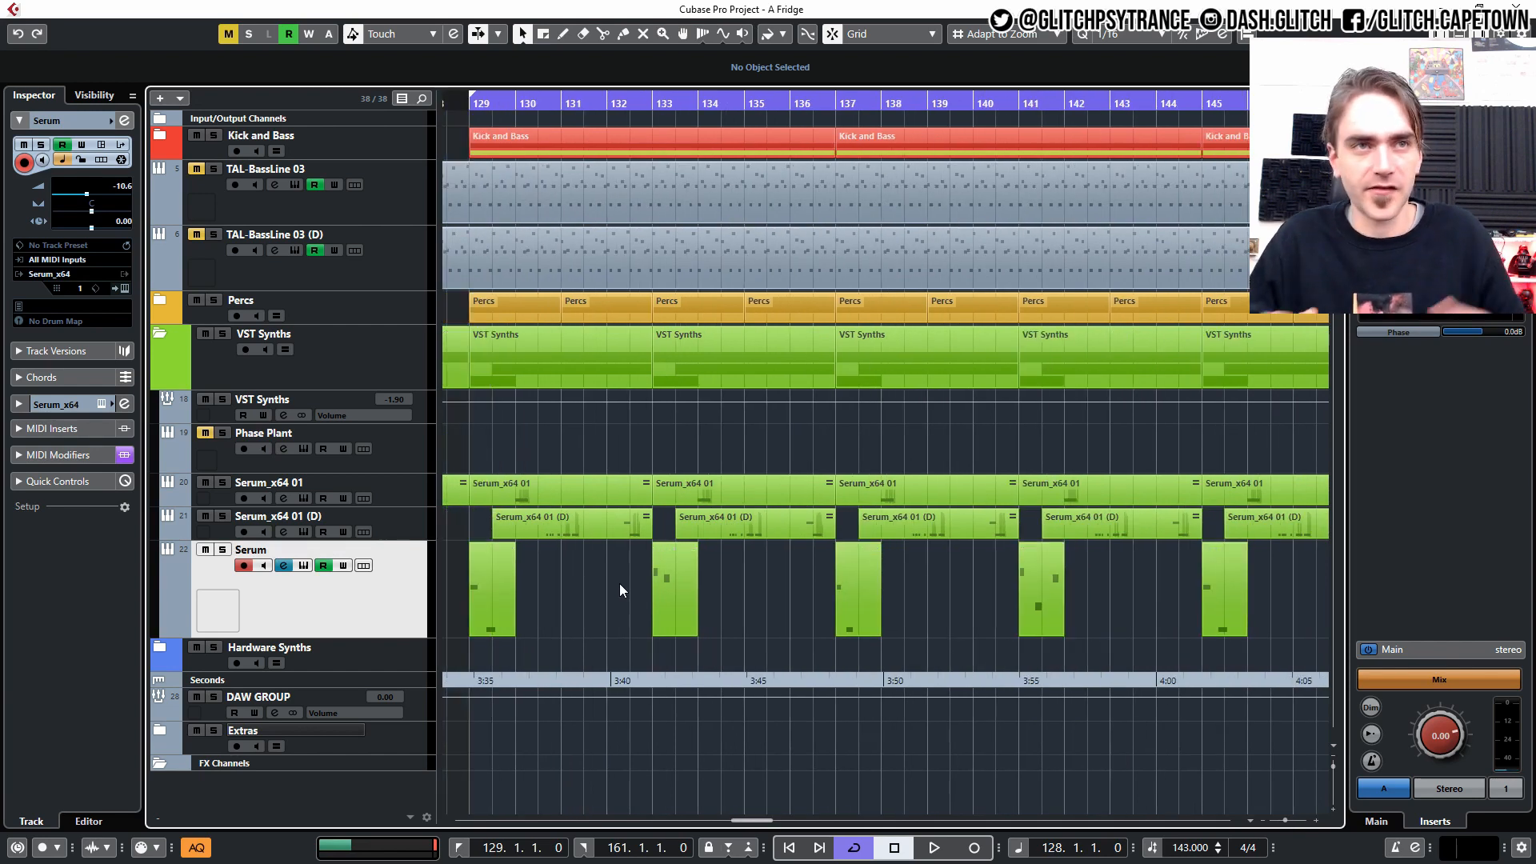
scroll(596, 582, left, 3)
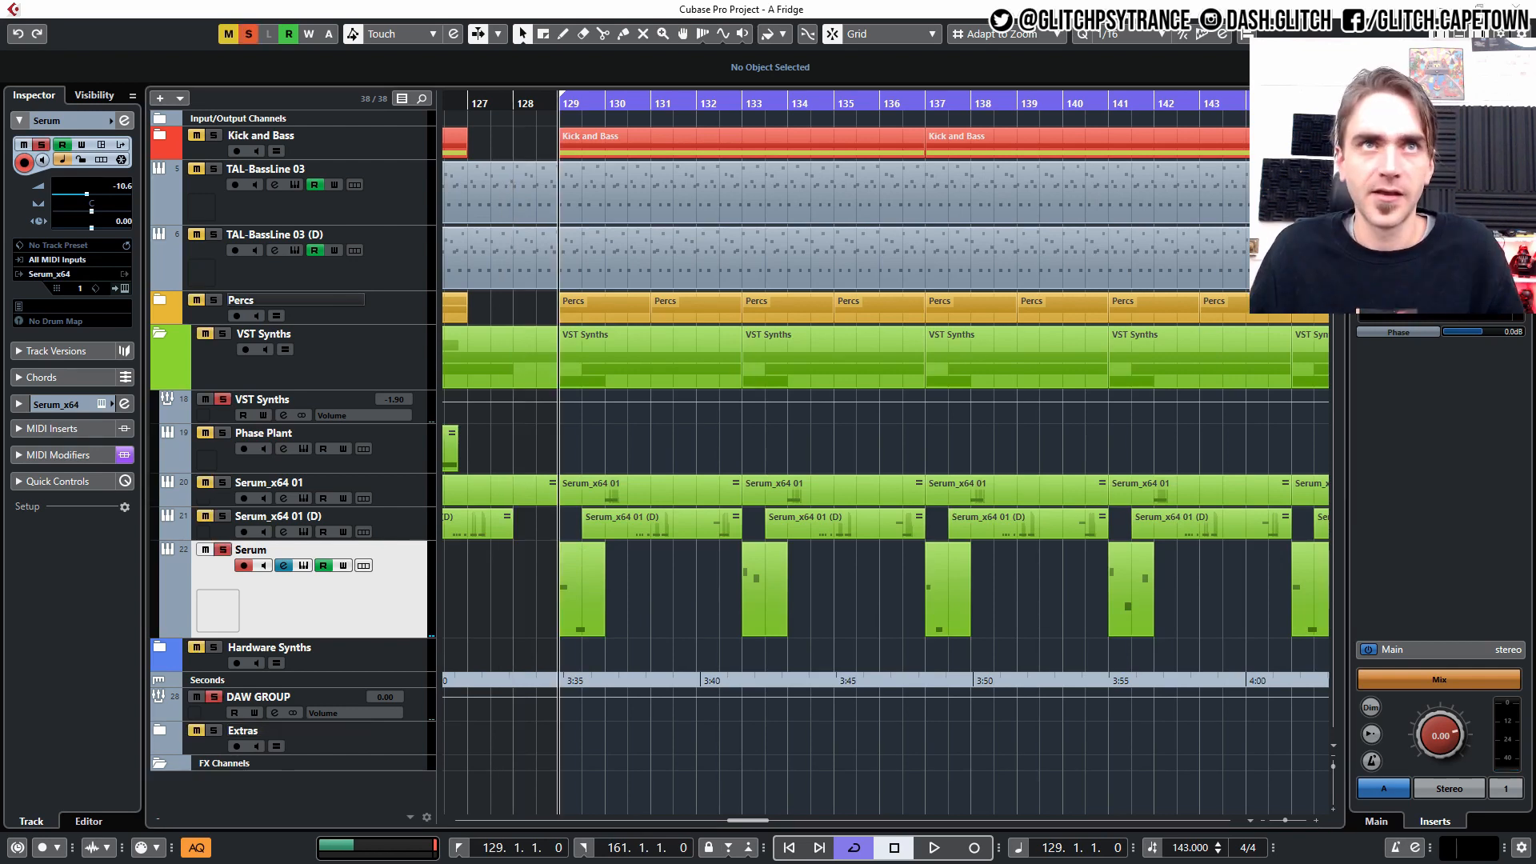
drag(1115, 233, 1057, 212)
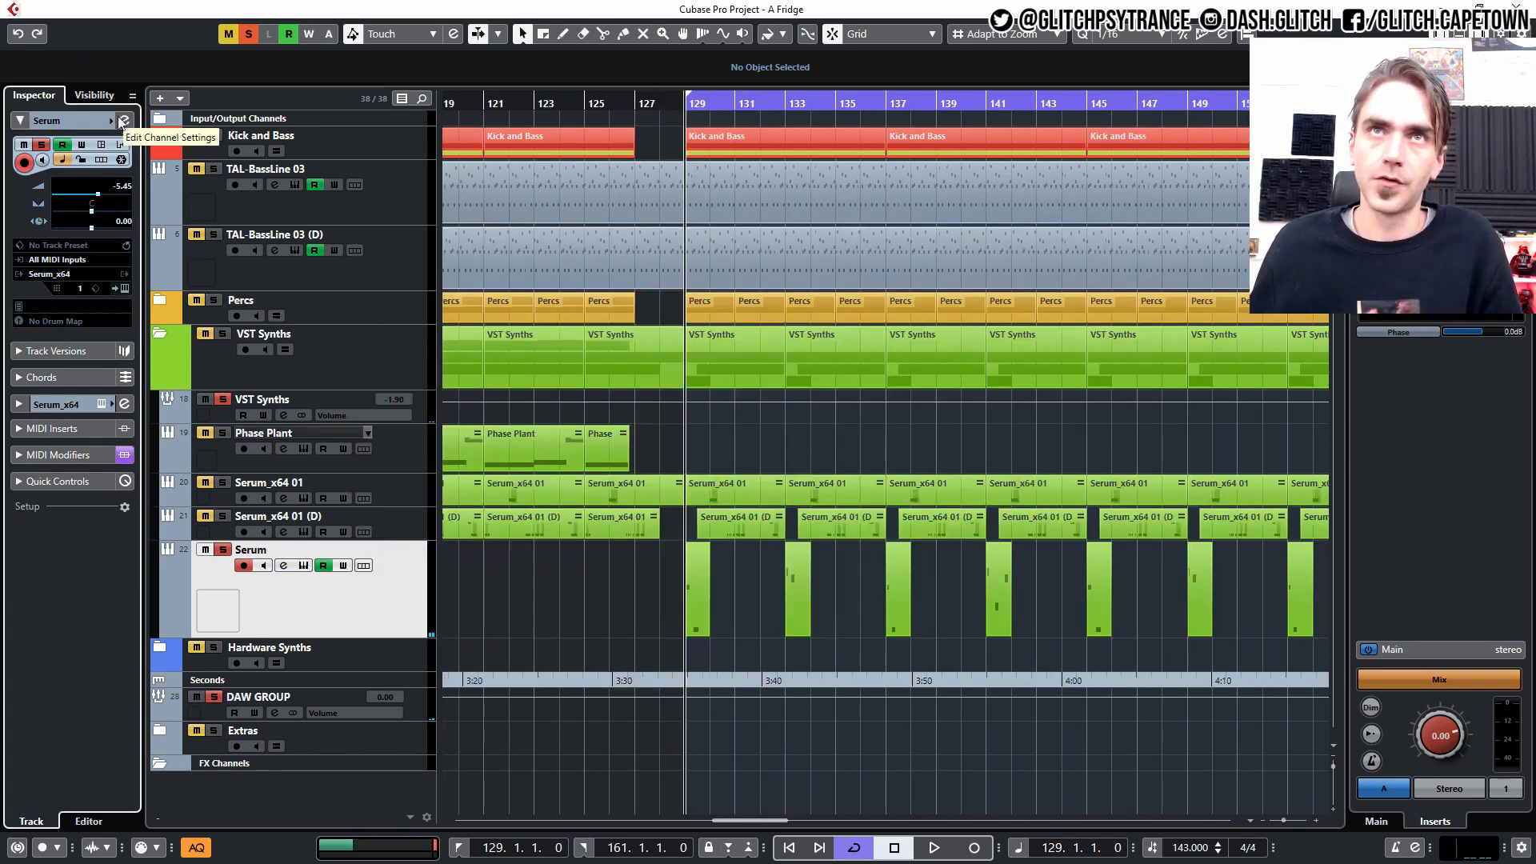
Insert EchoBoy after the Compressor in the Serum track's channel
click(129, 121)
click(384, 224)
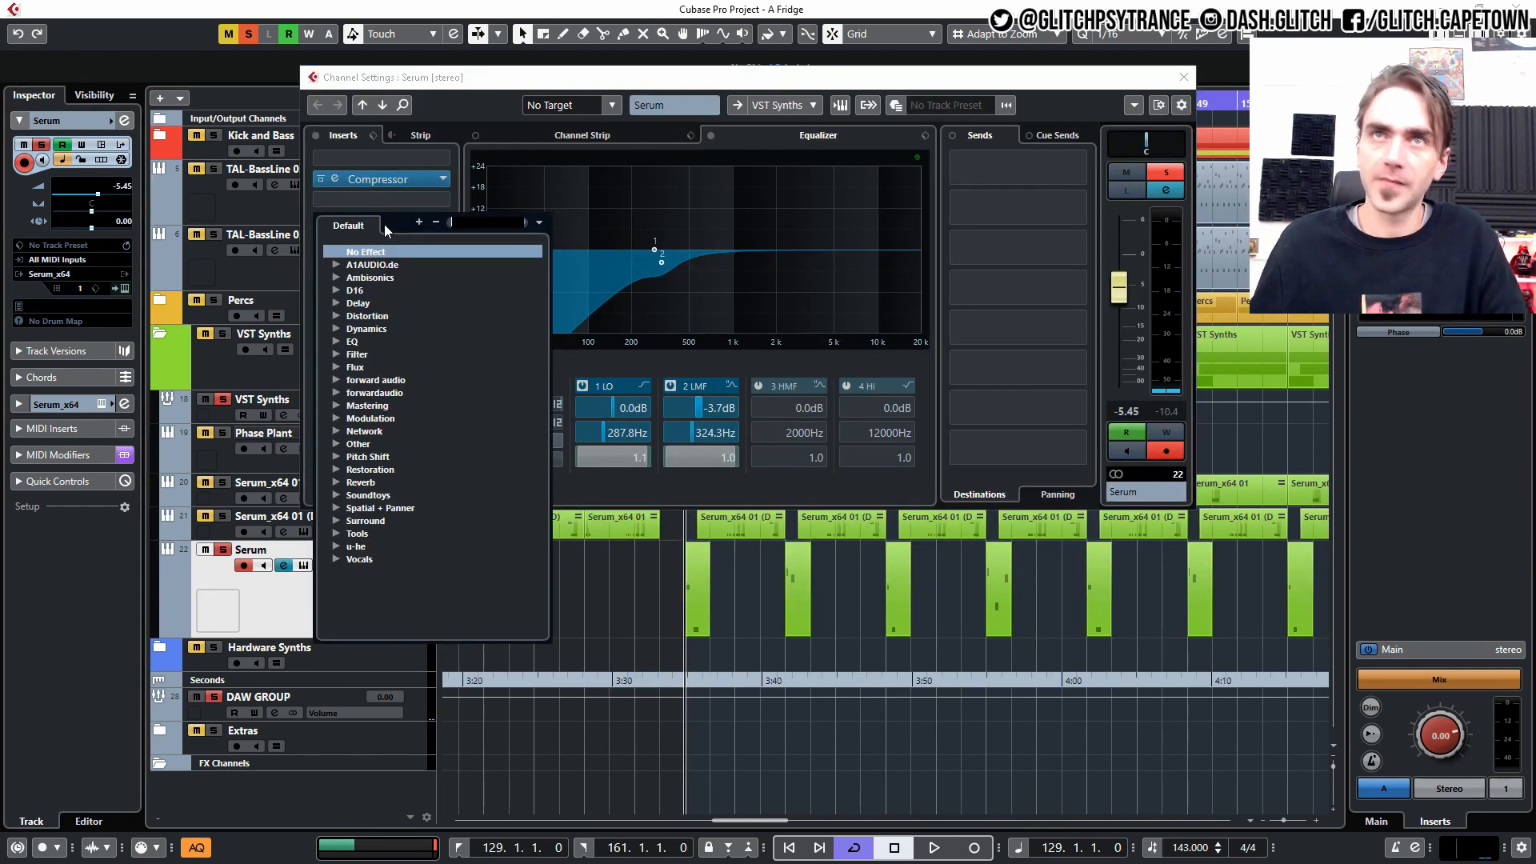
text(echobo)
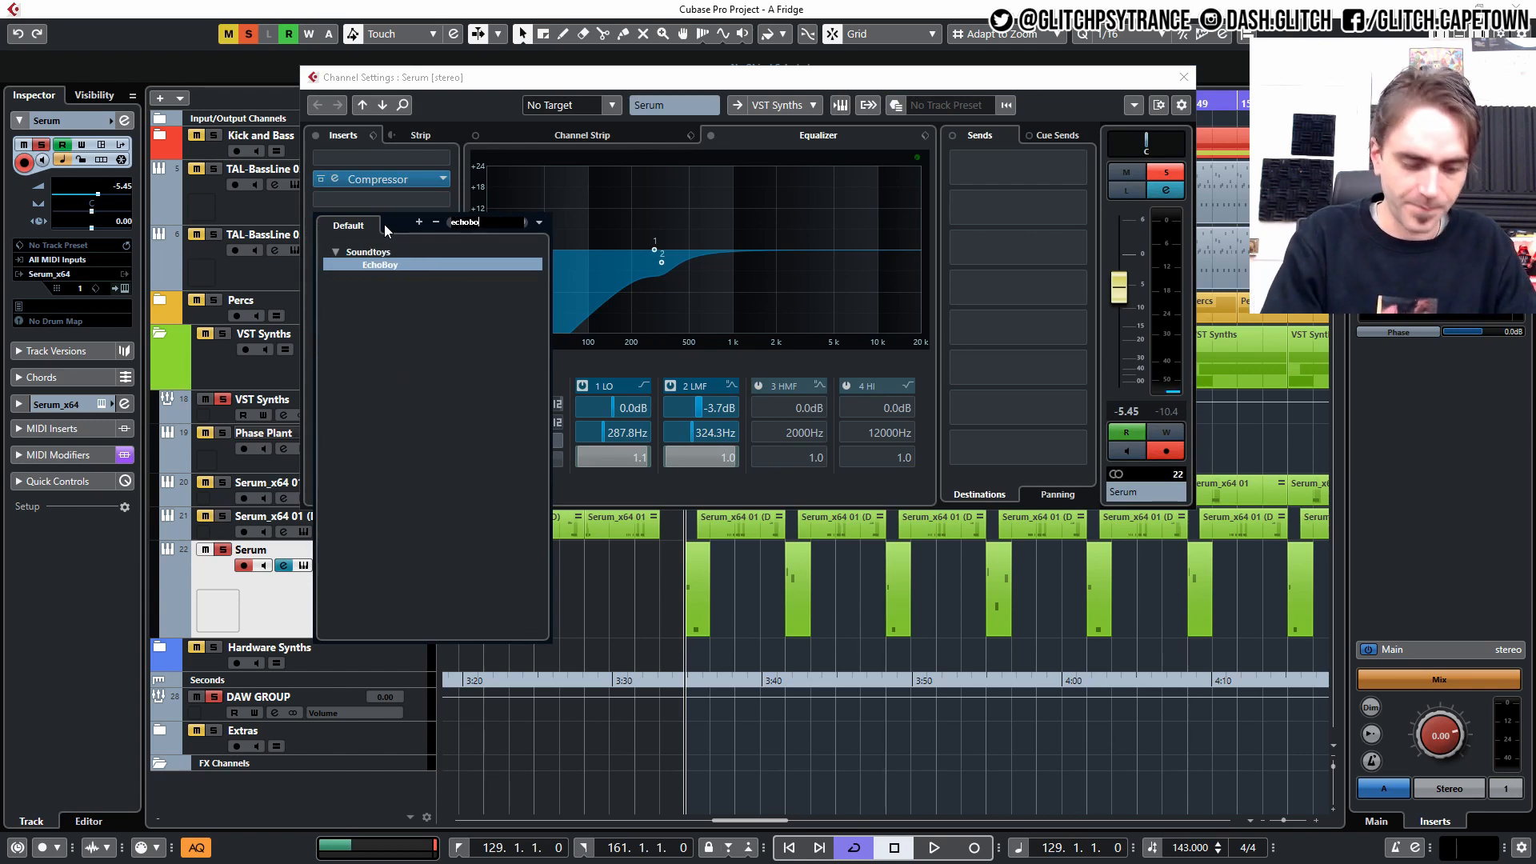
click(390, 267)
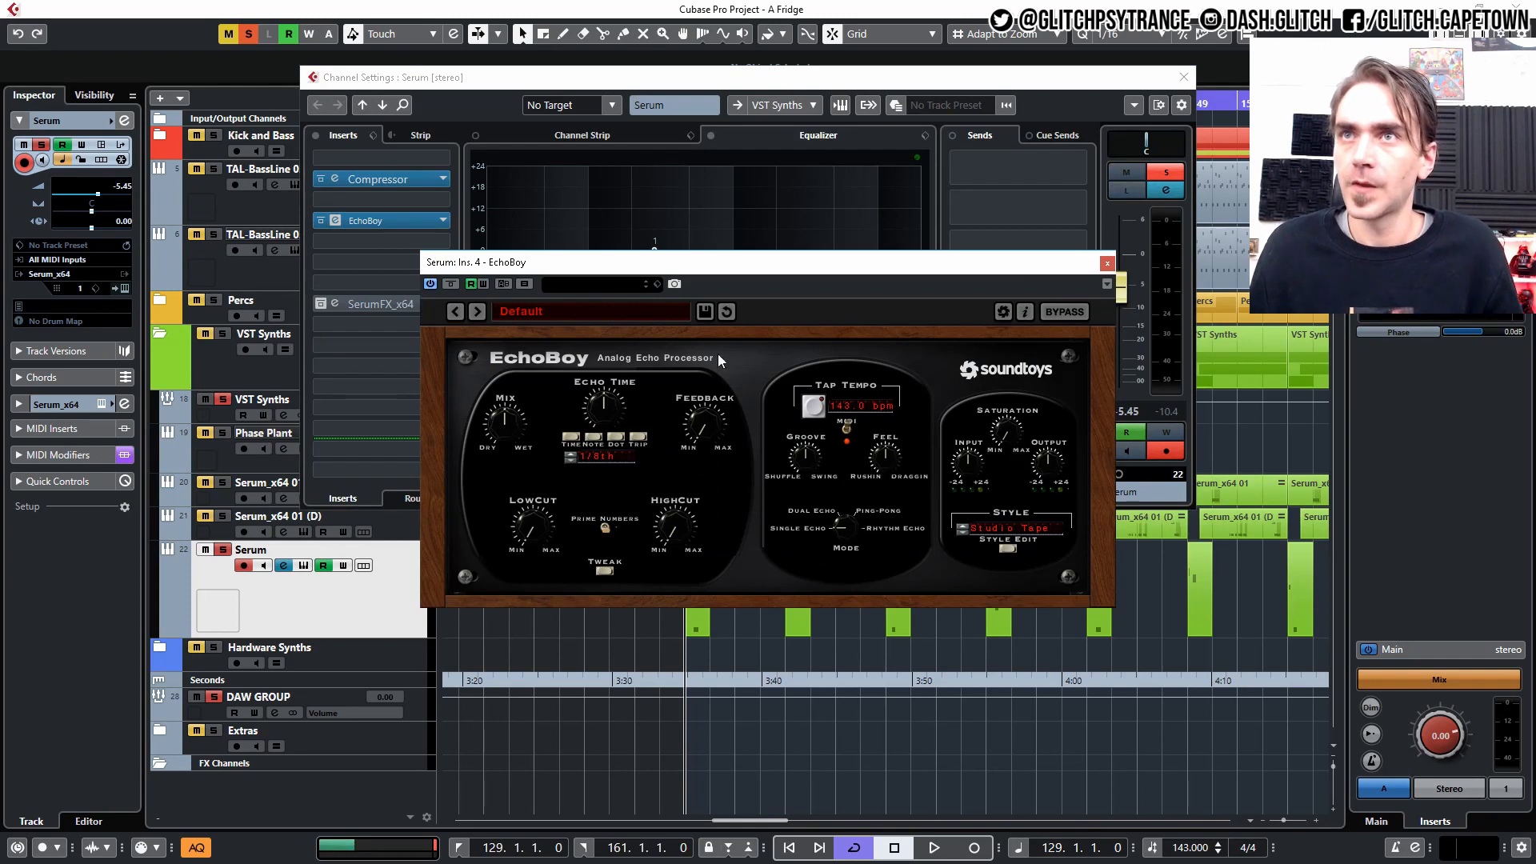
Switch EchoBoy to Ping-Pong mode and set both the ping and pong times to 1/4 dot
drag(850, 554, 856, 500)
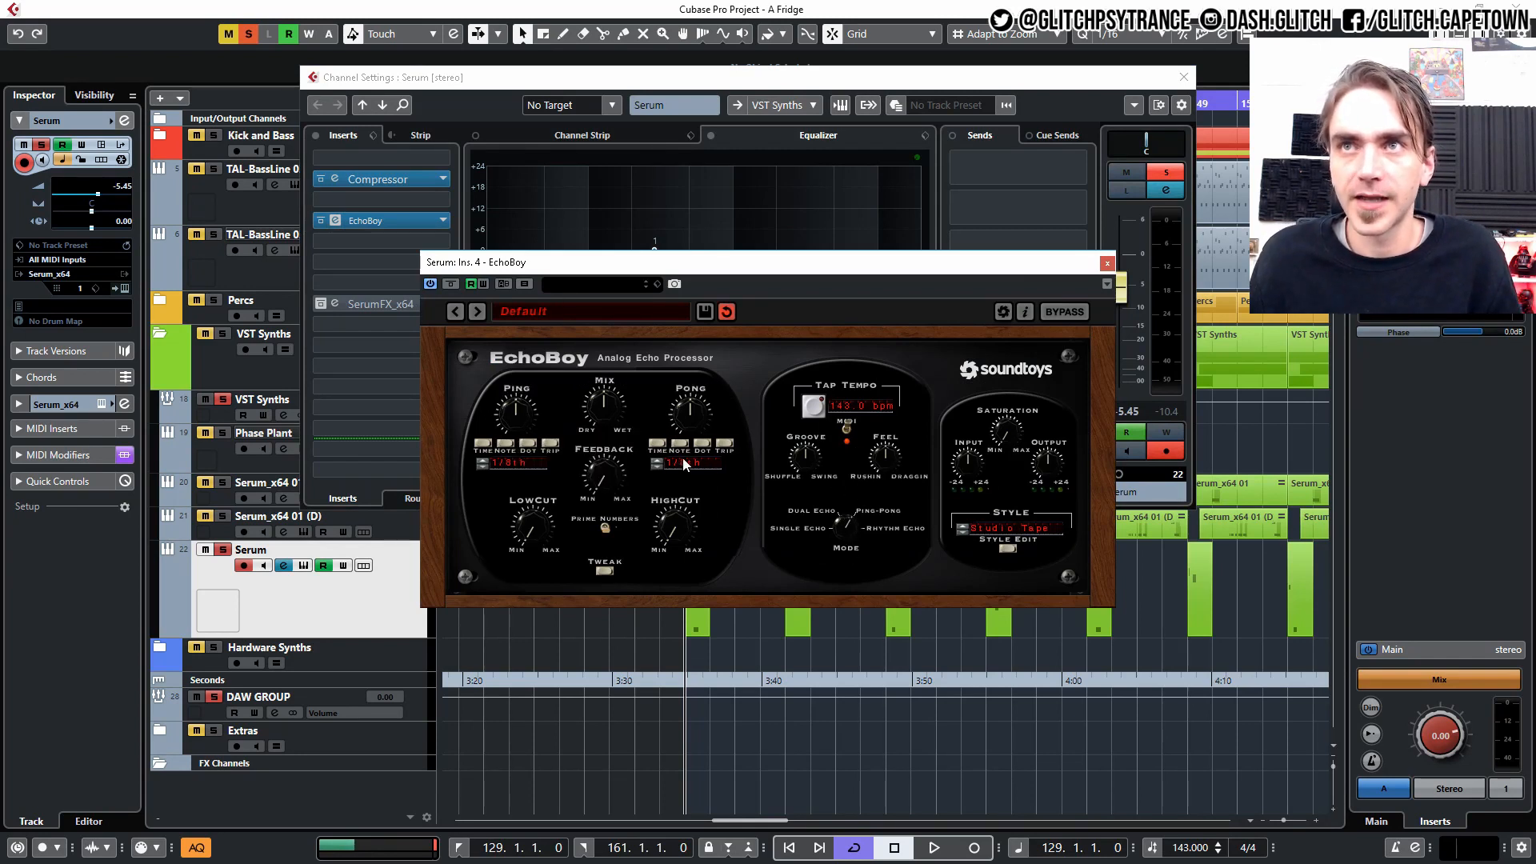
click(657, 469)
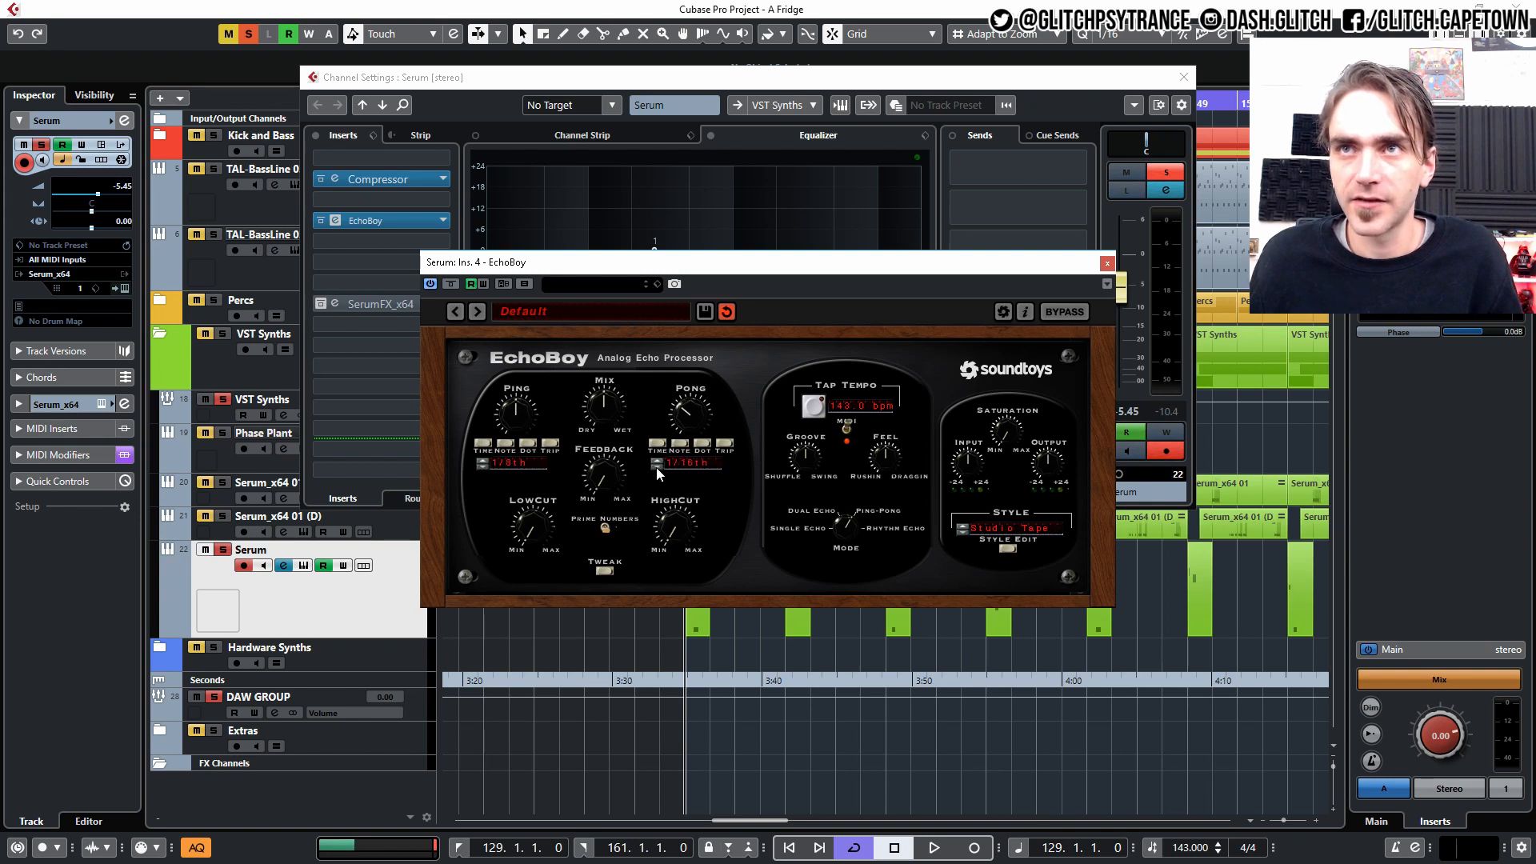
click(657, 460)
click(657, 460)
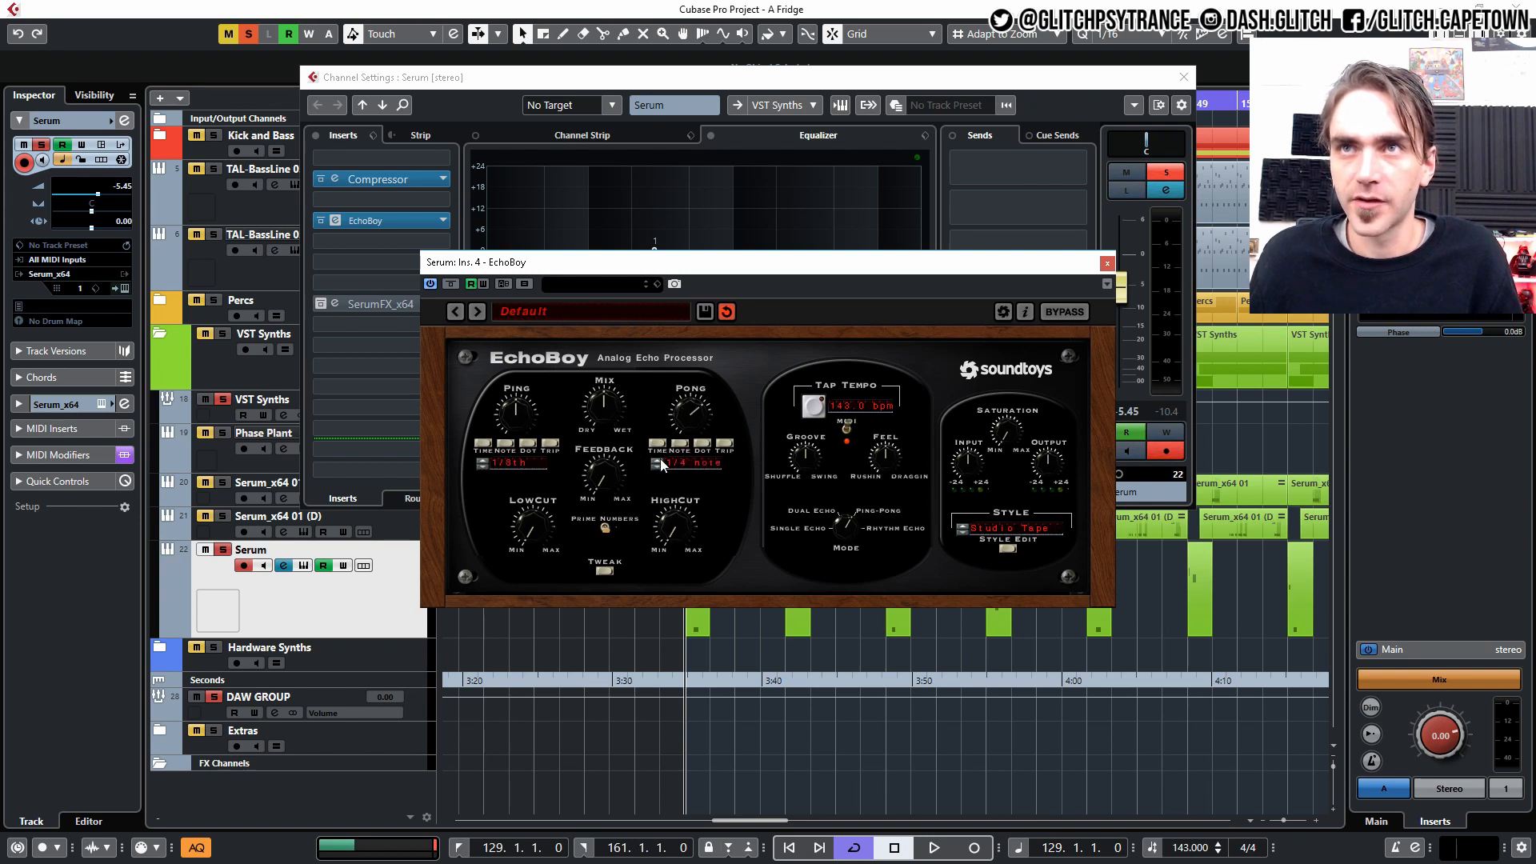
click(483, 468)
click(483, 468)
click(484, 468)
click(483, 468)
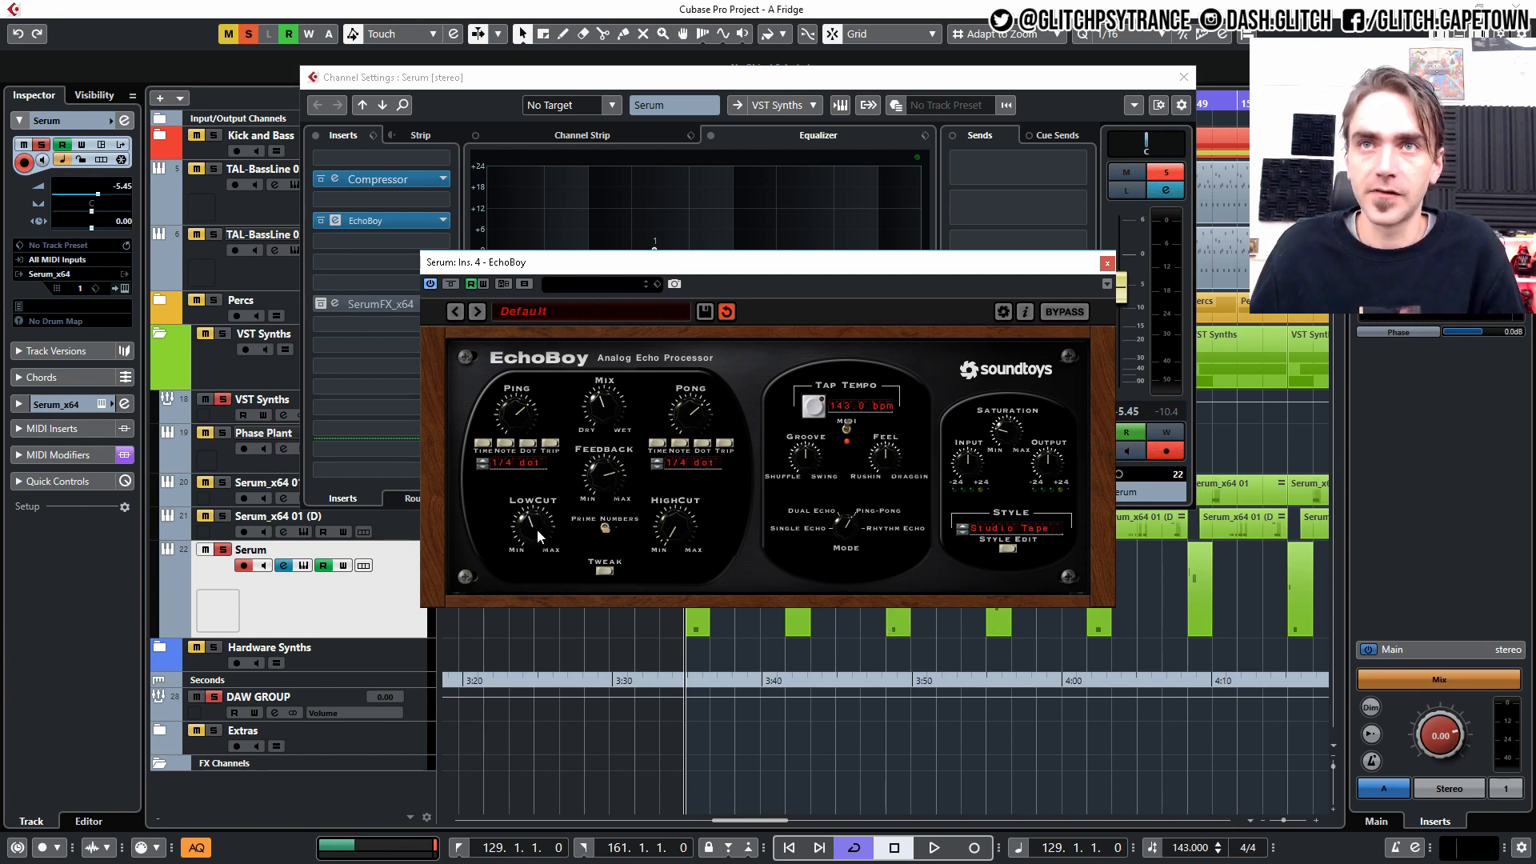
Audition the soloed Serum part with its ping-pong echo, keeping the EchoBoy window clear of the track's parts
click(768, 642)
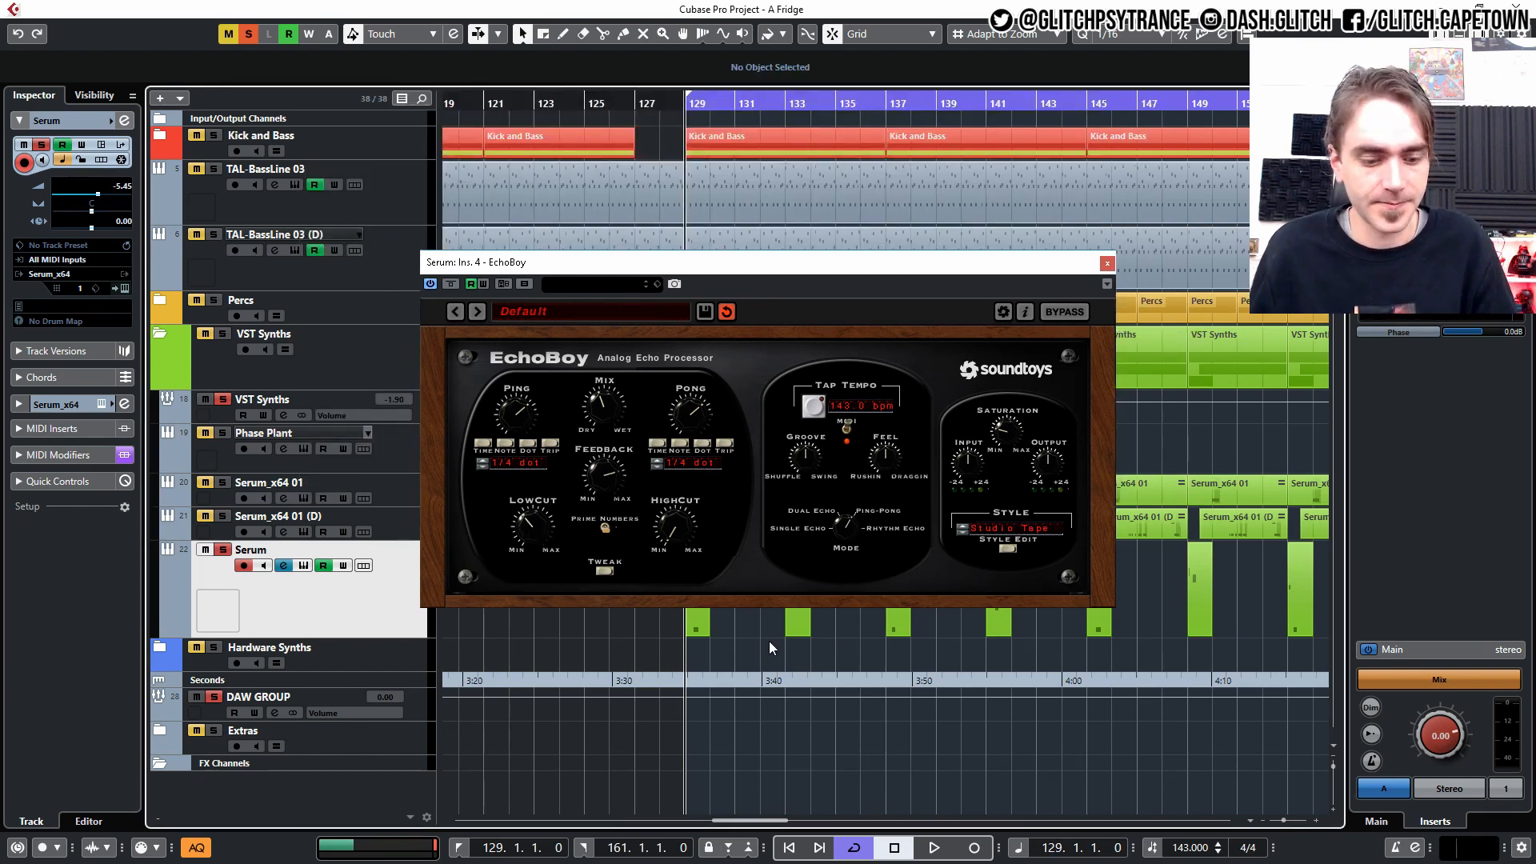
key(space)
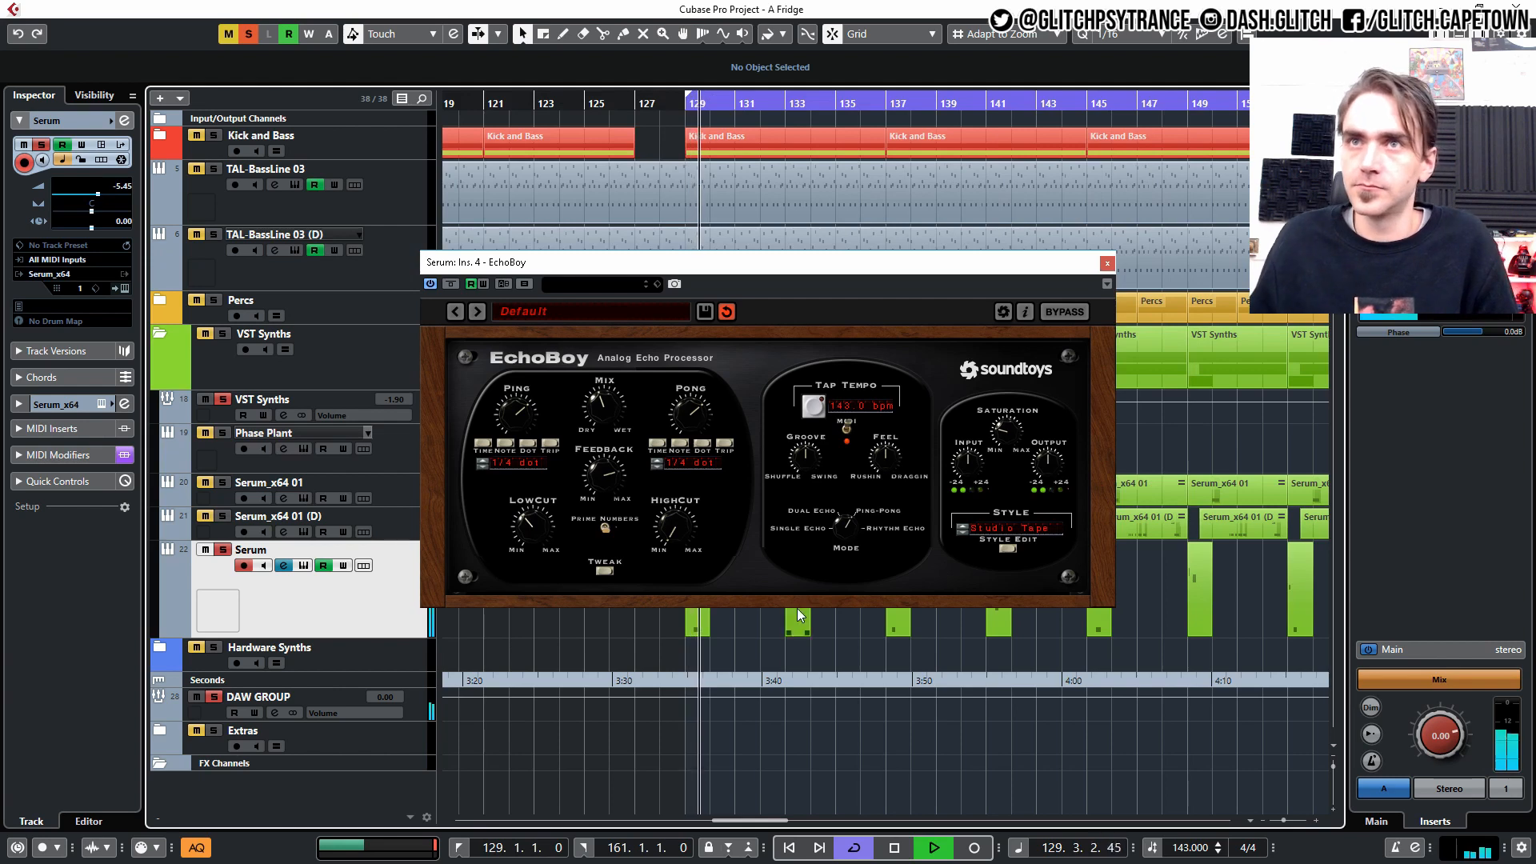
drag(878, 277, 918, 174)
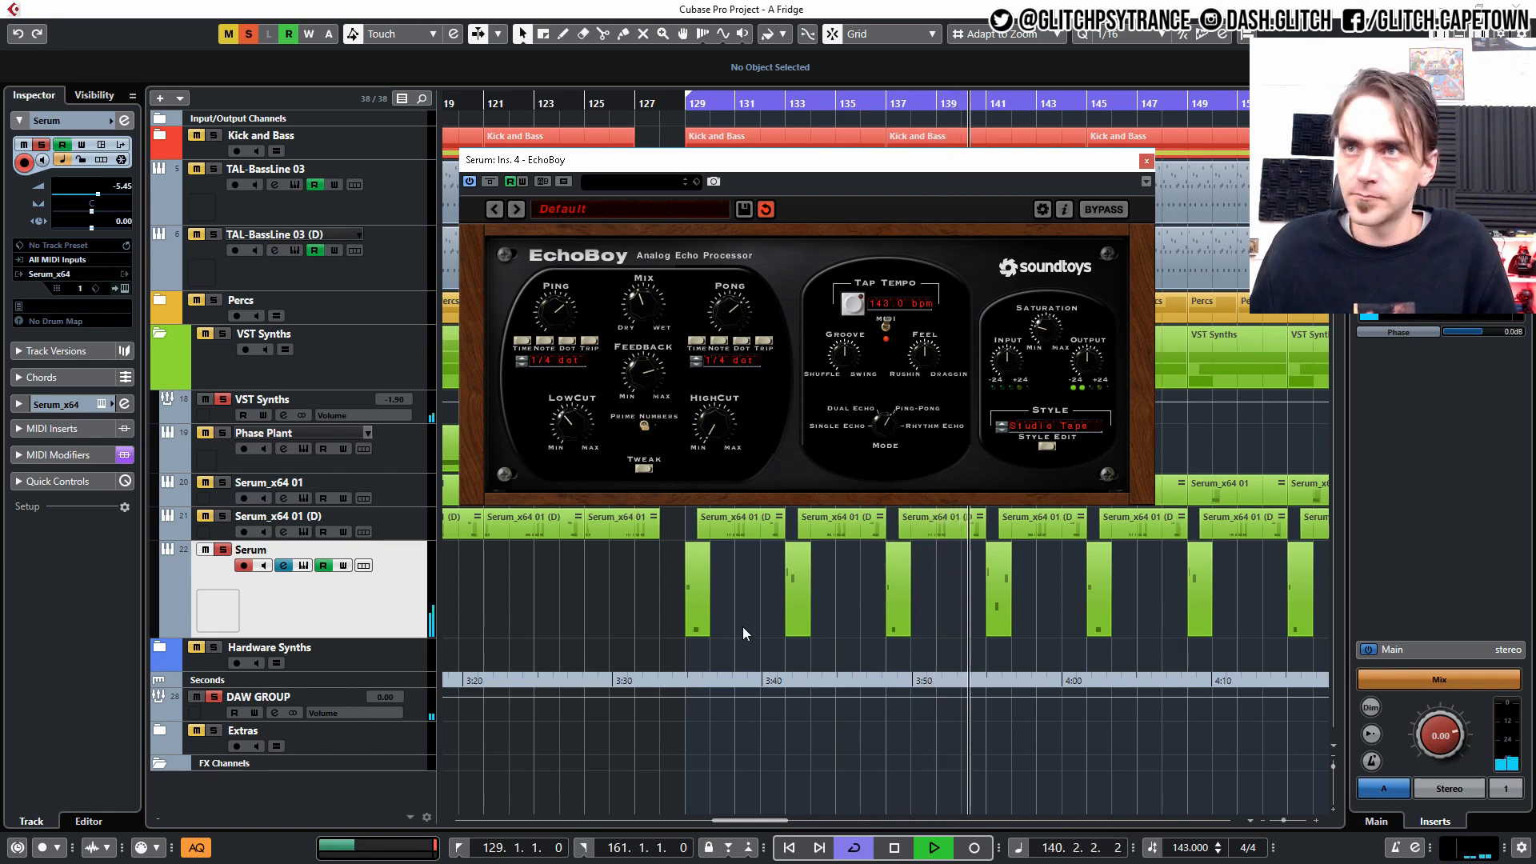
key(space)
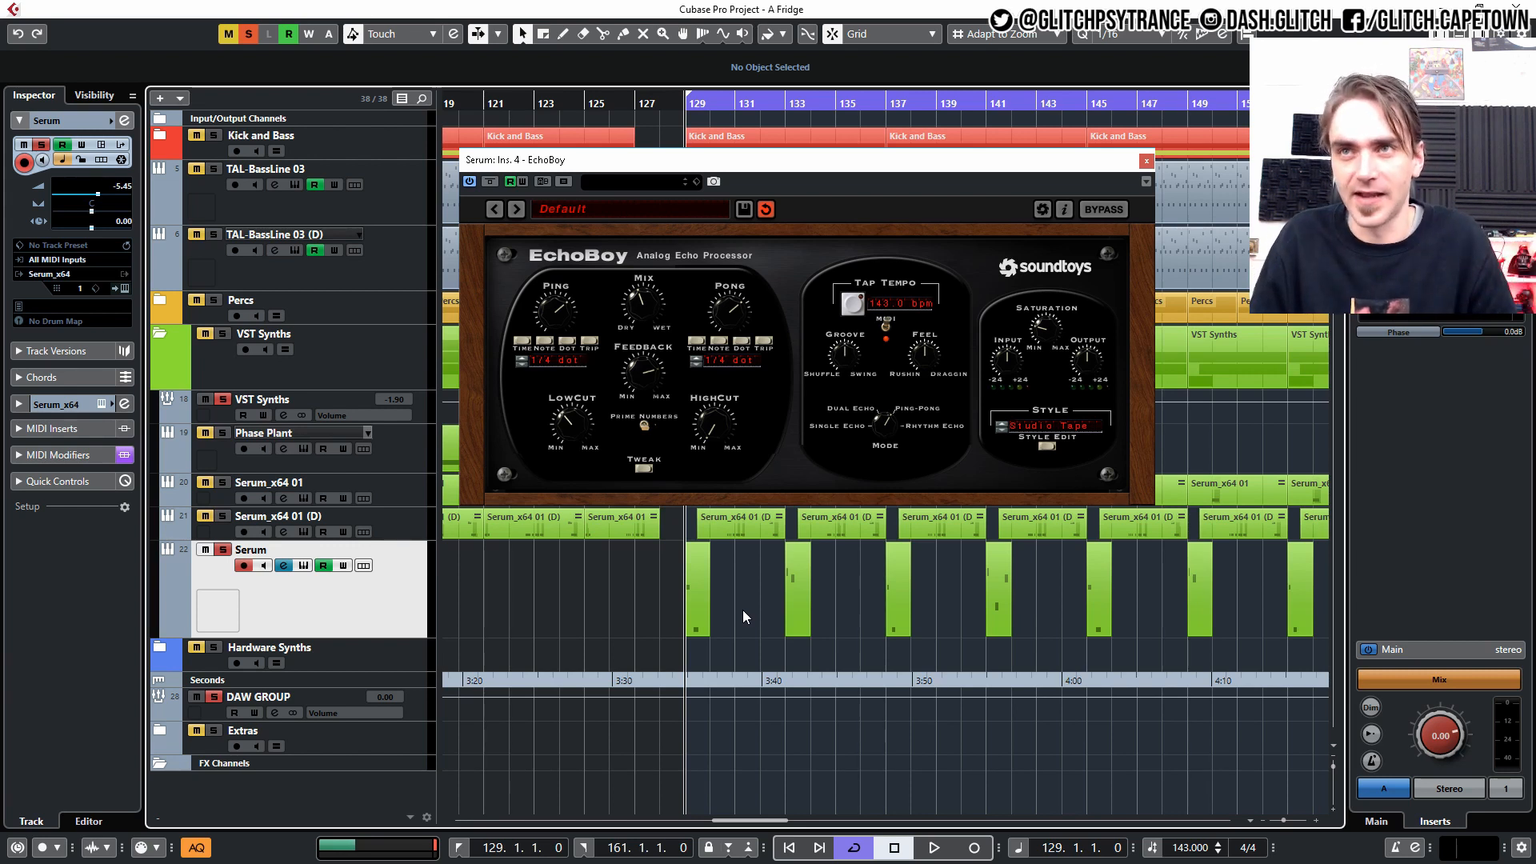
Try moving the second, third and fourth Serum parts to bars 131, 133 and 135, and audition the tighter spacing
drag(785, 608, 738, 612)
drag(897, 597, 796, 607)
drag(1004, 610, 854, 611)
drag(645, 384, 647, 379)
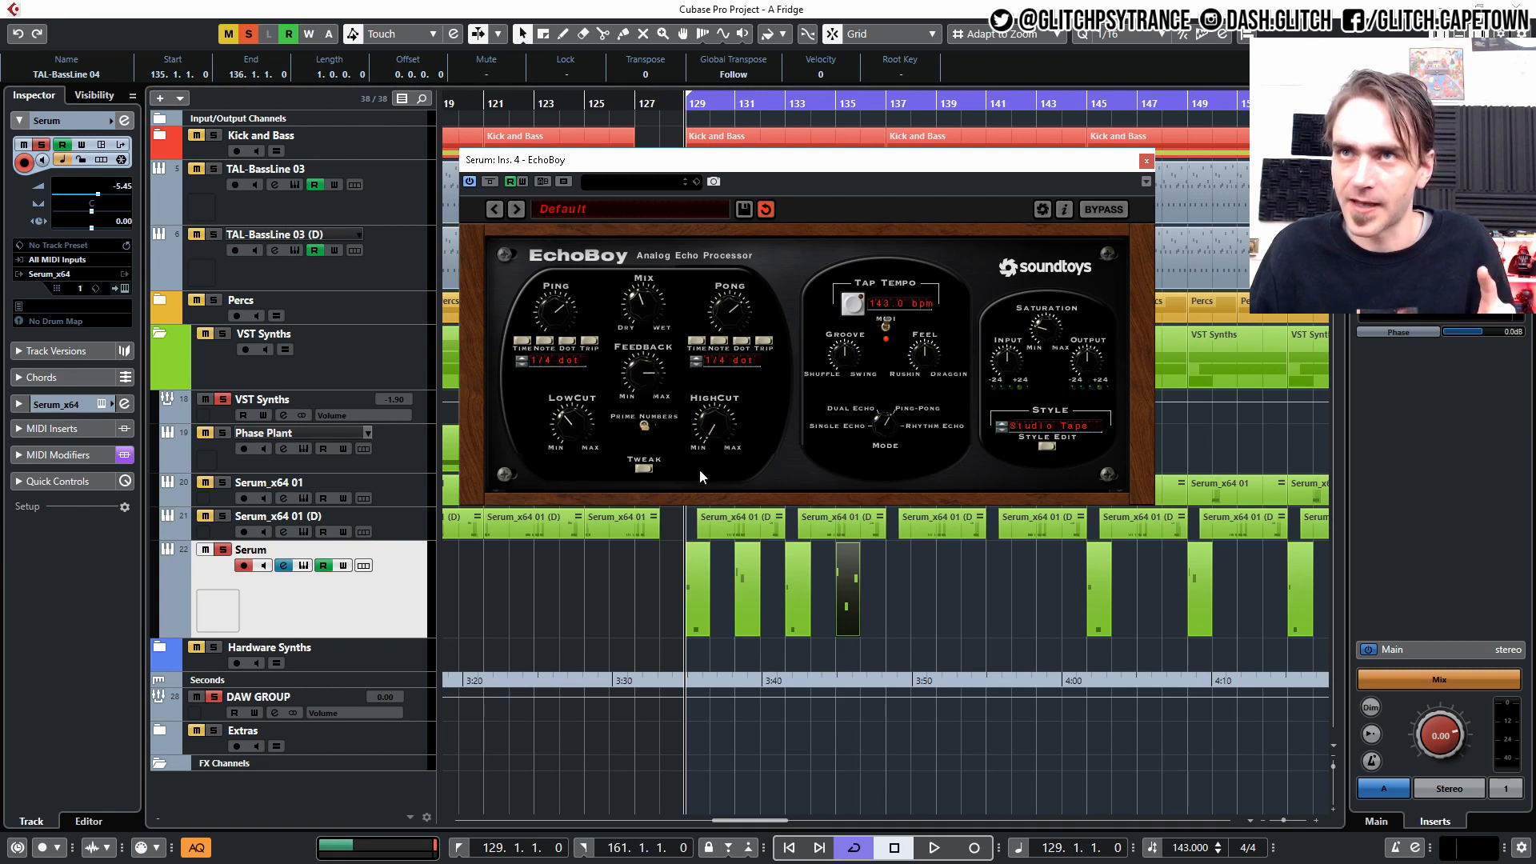
click(923, 606)
key(space)
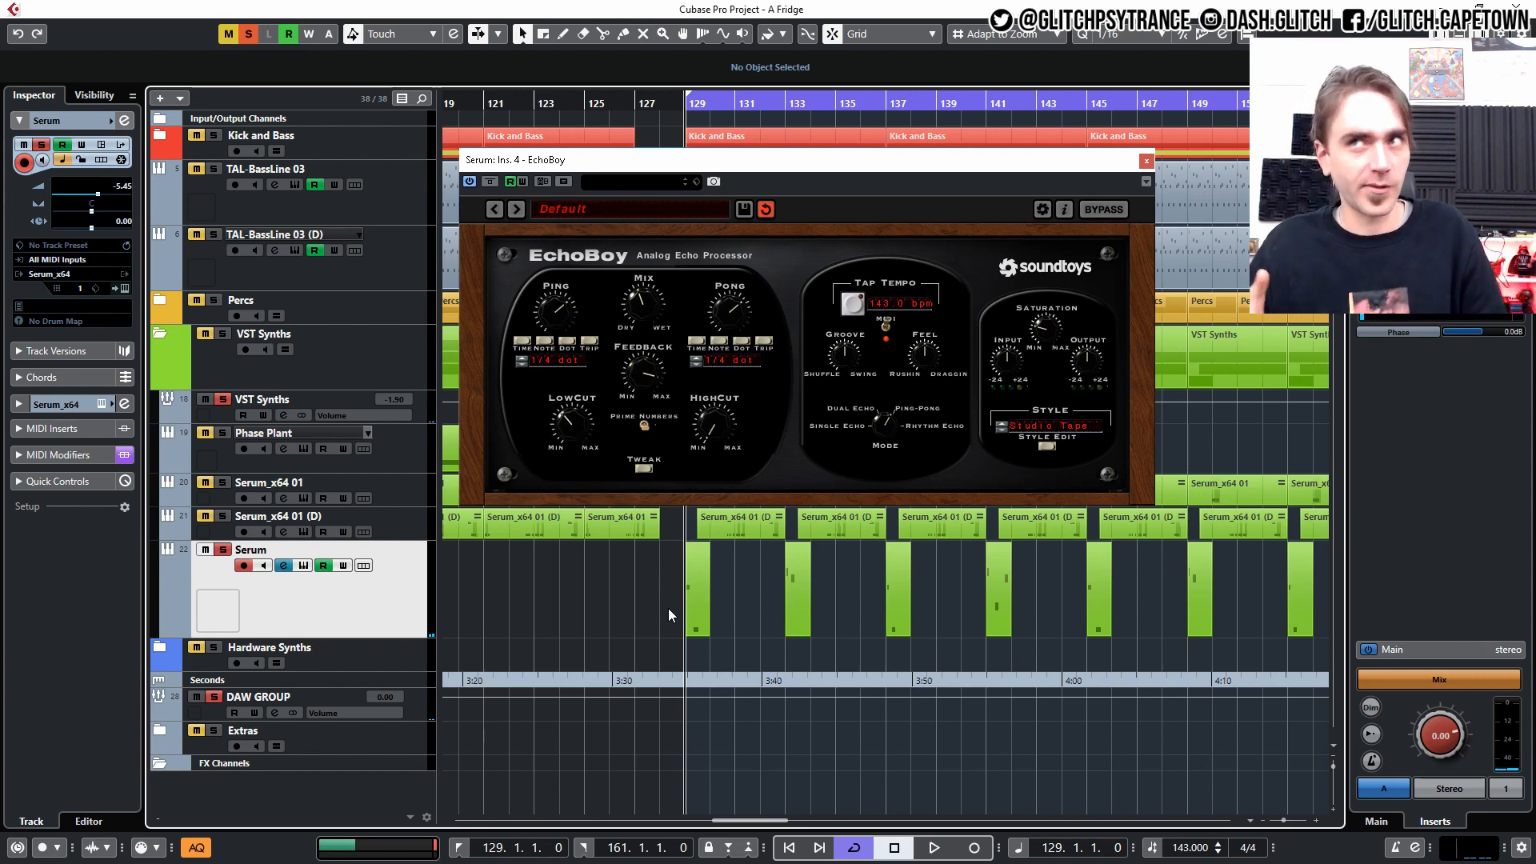
Play the soloed Serum part from bar 129 and fine-tune EchoBoy's wet/dry mix
click(124, 120)
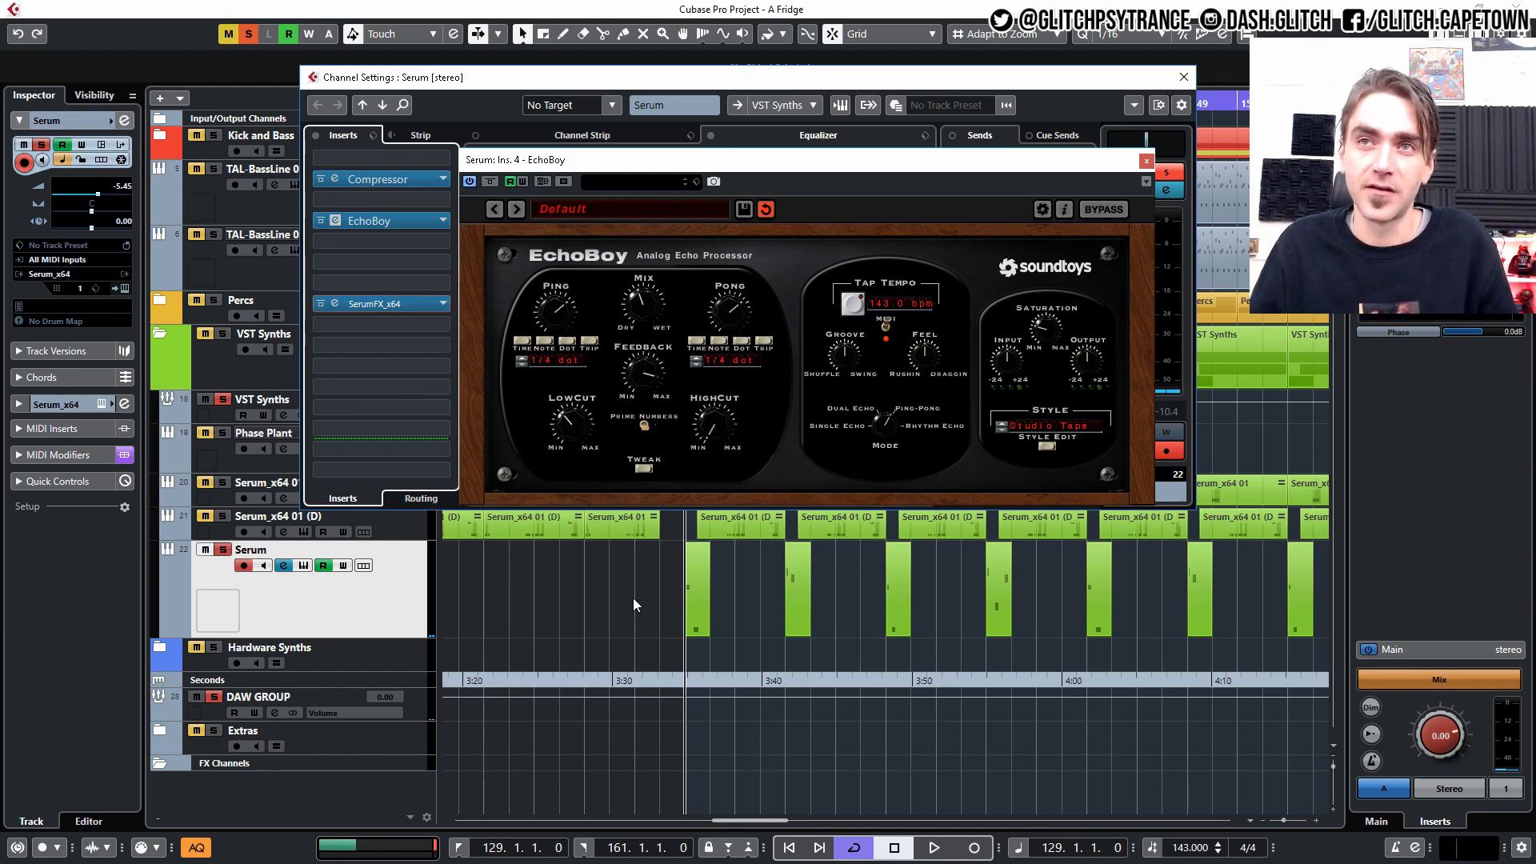
click(634, 599)
key(space)
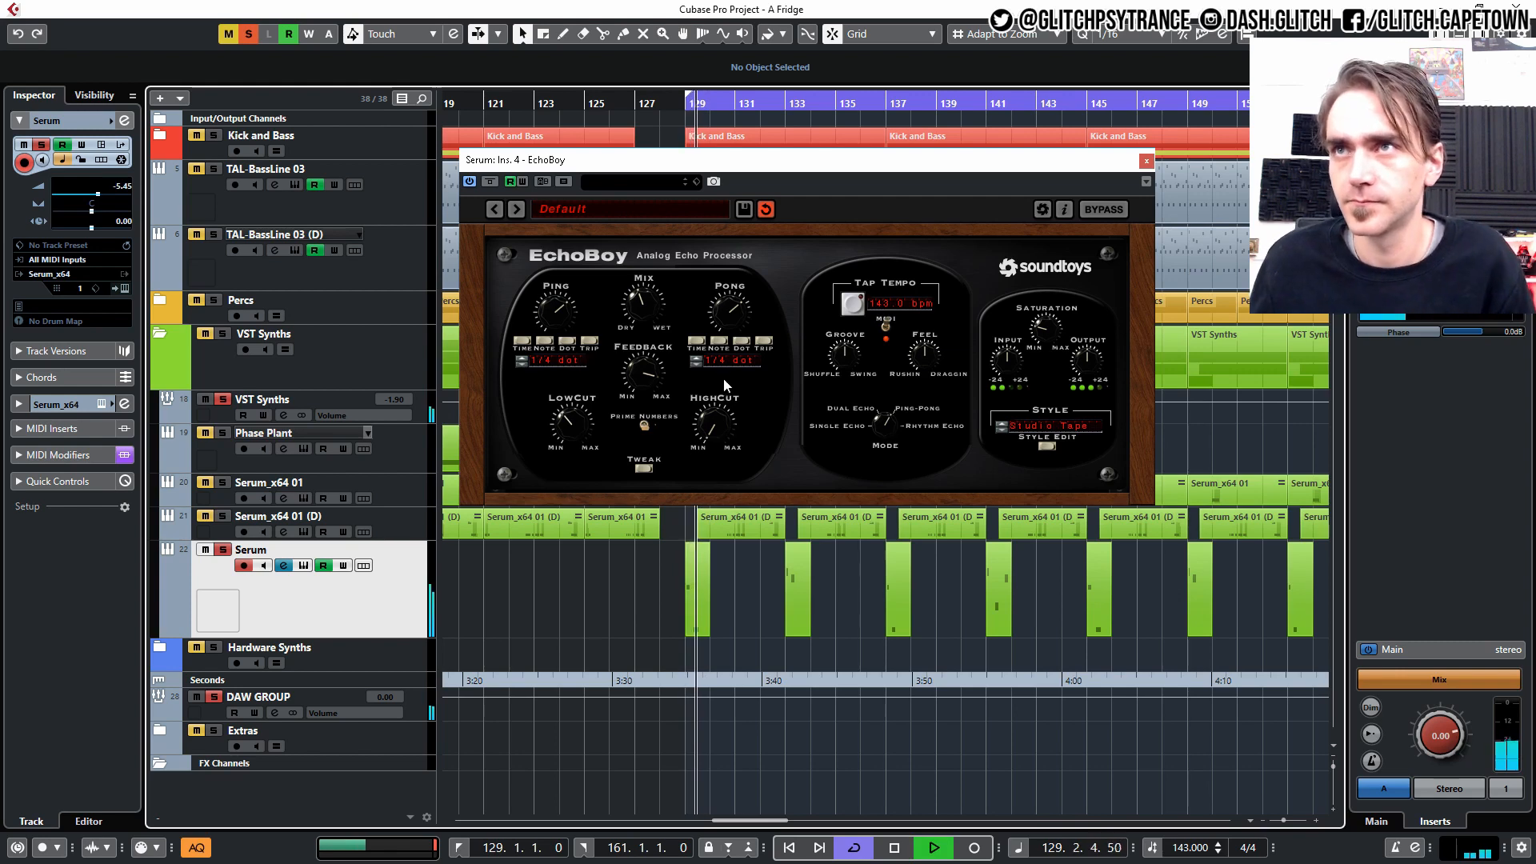
drag(633, 305, 632, 309)
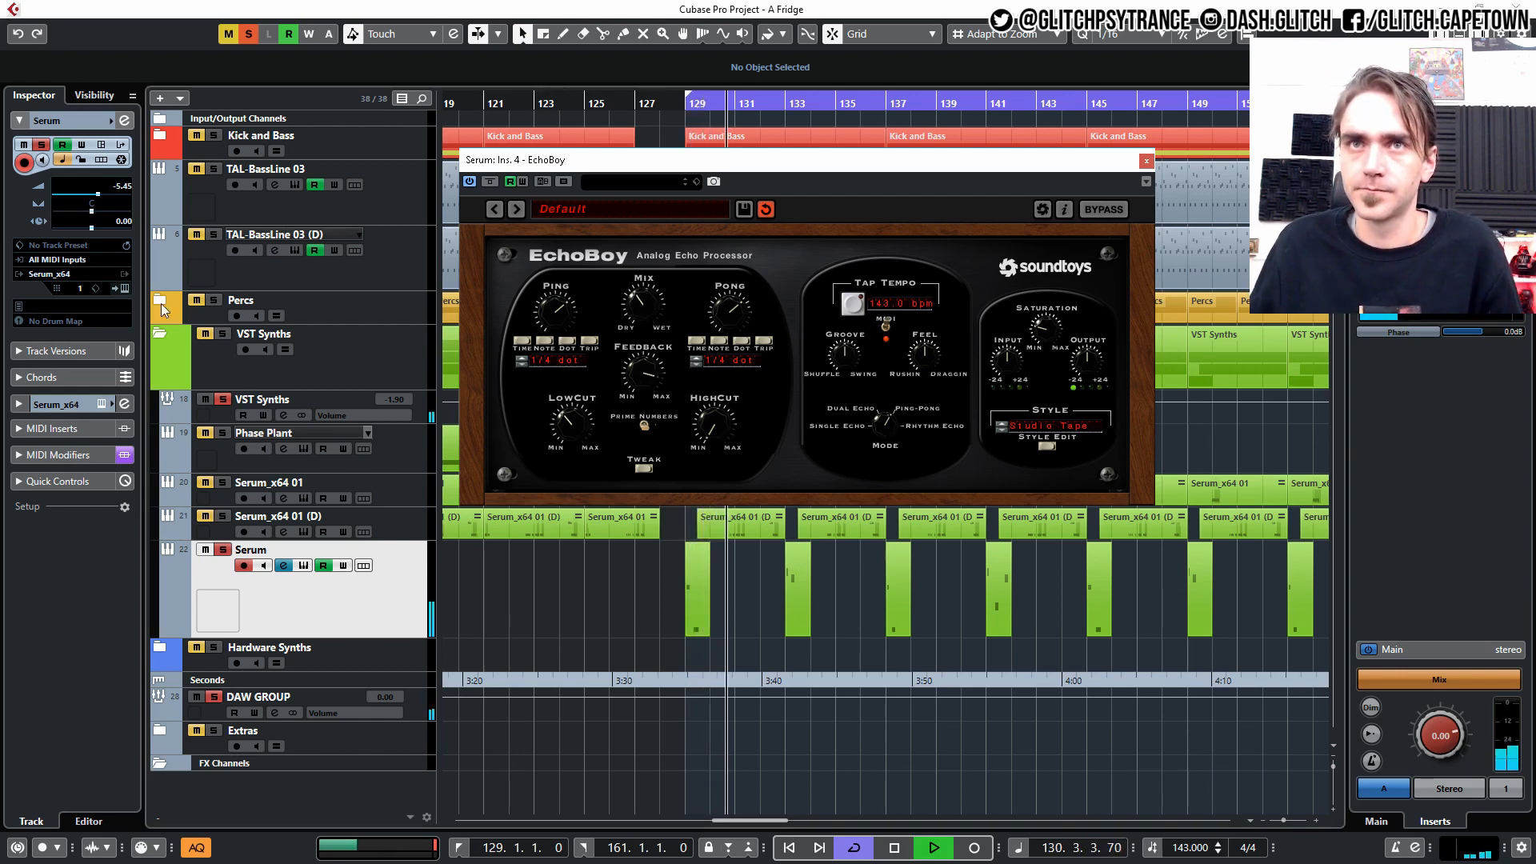
Bring up the Serum channel's inserts during playback, then close the EchoBoy and channel settings windows to clear the arrangement
click(125, 122)
click(126, 121)
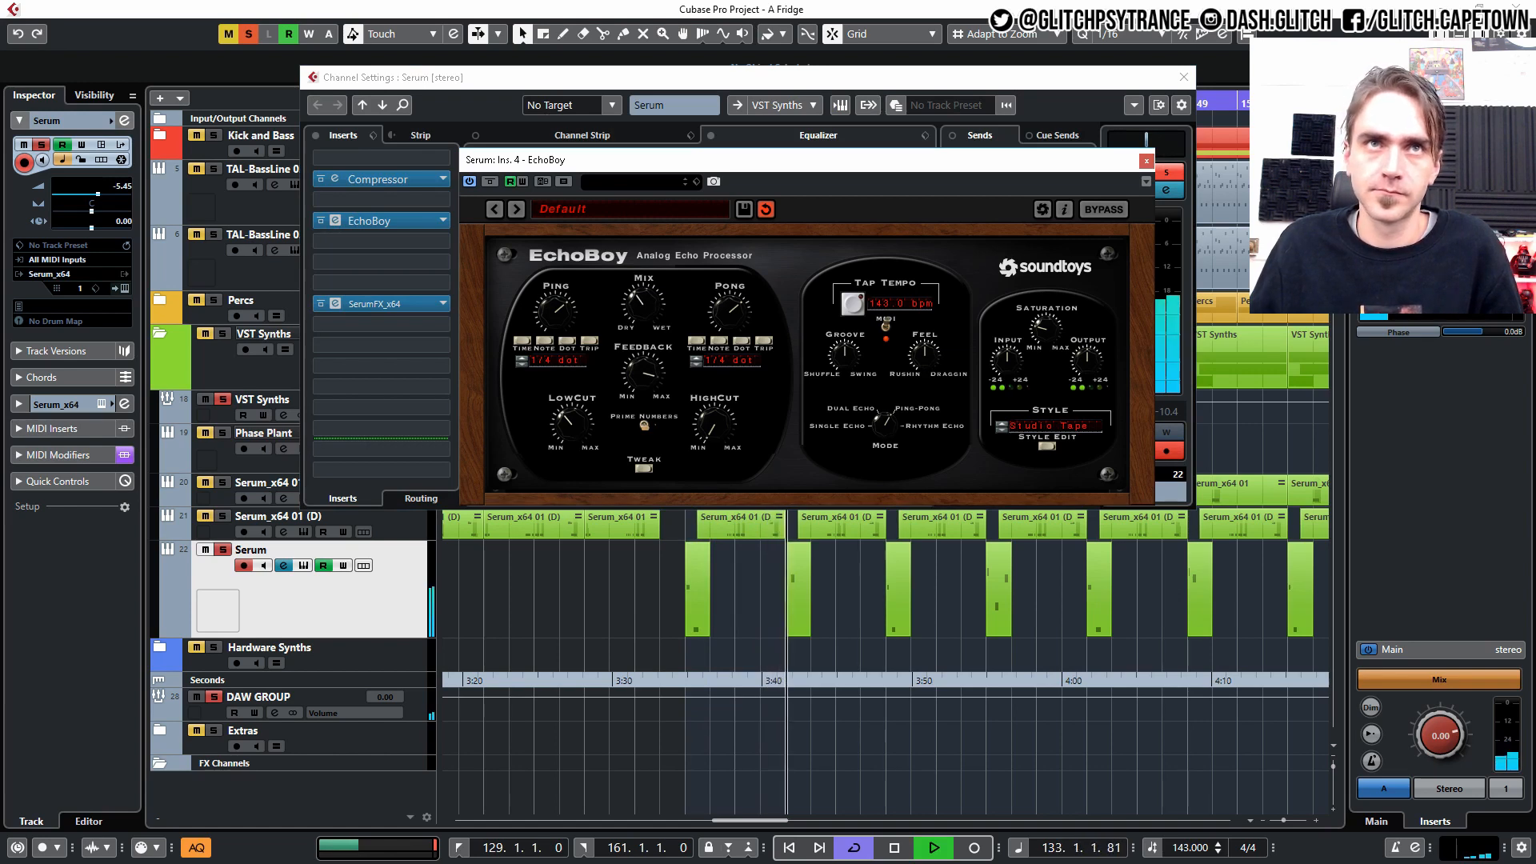
click(335, 305)
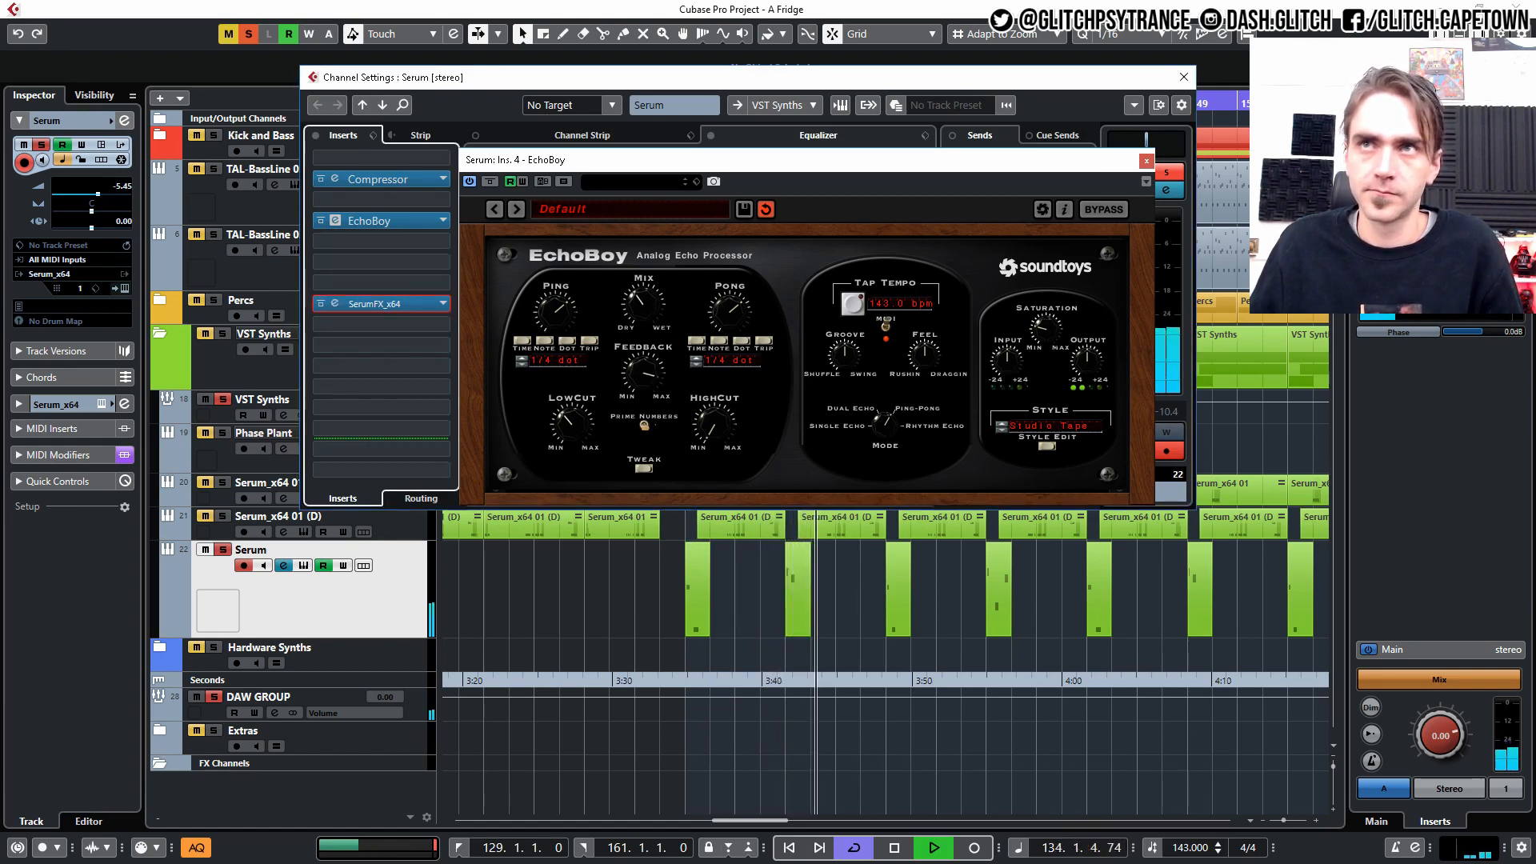
click(1146, 164)
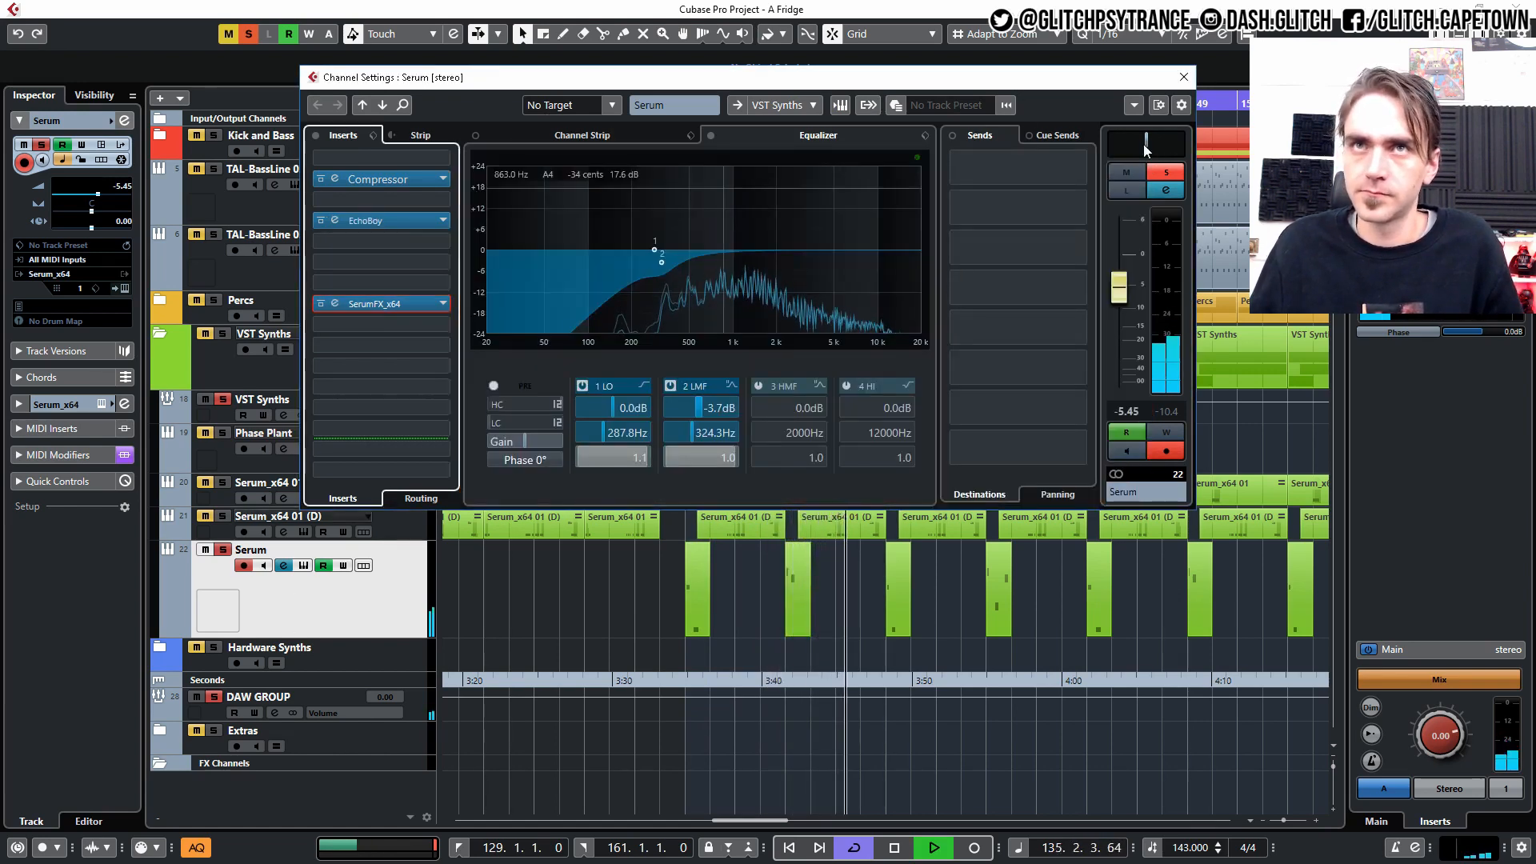
click(1185, 76)
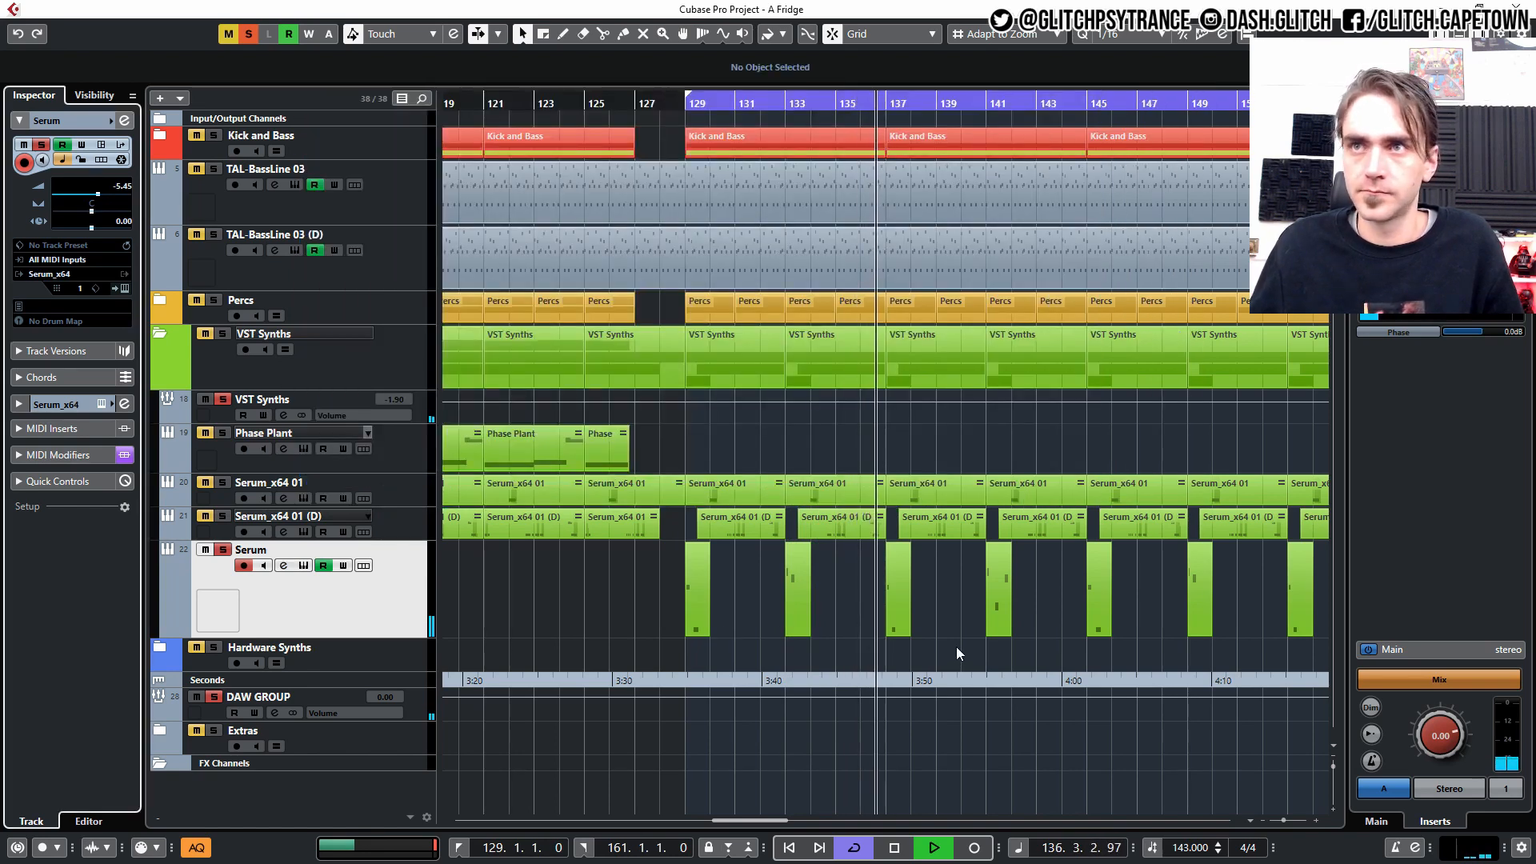
Unsolo the Serum track and audition its ping-pong echo together with the kick, bass and percussion
scroll(957, 646, down, 2)
scroll(931, 641, right, 2)
scroll(933, 611, down, 1)
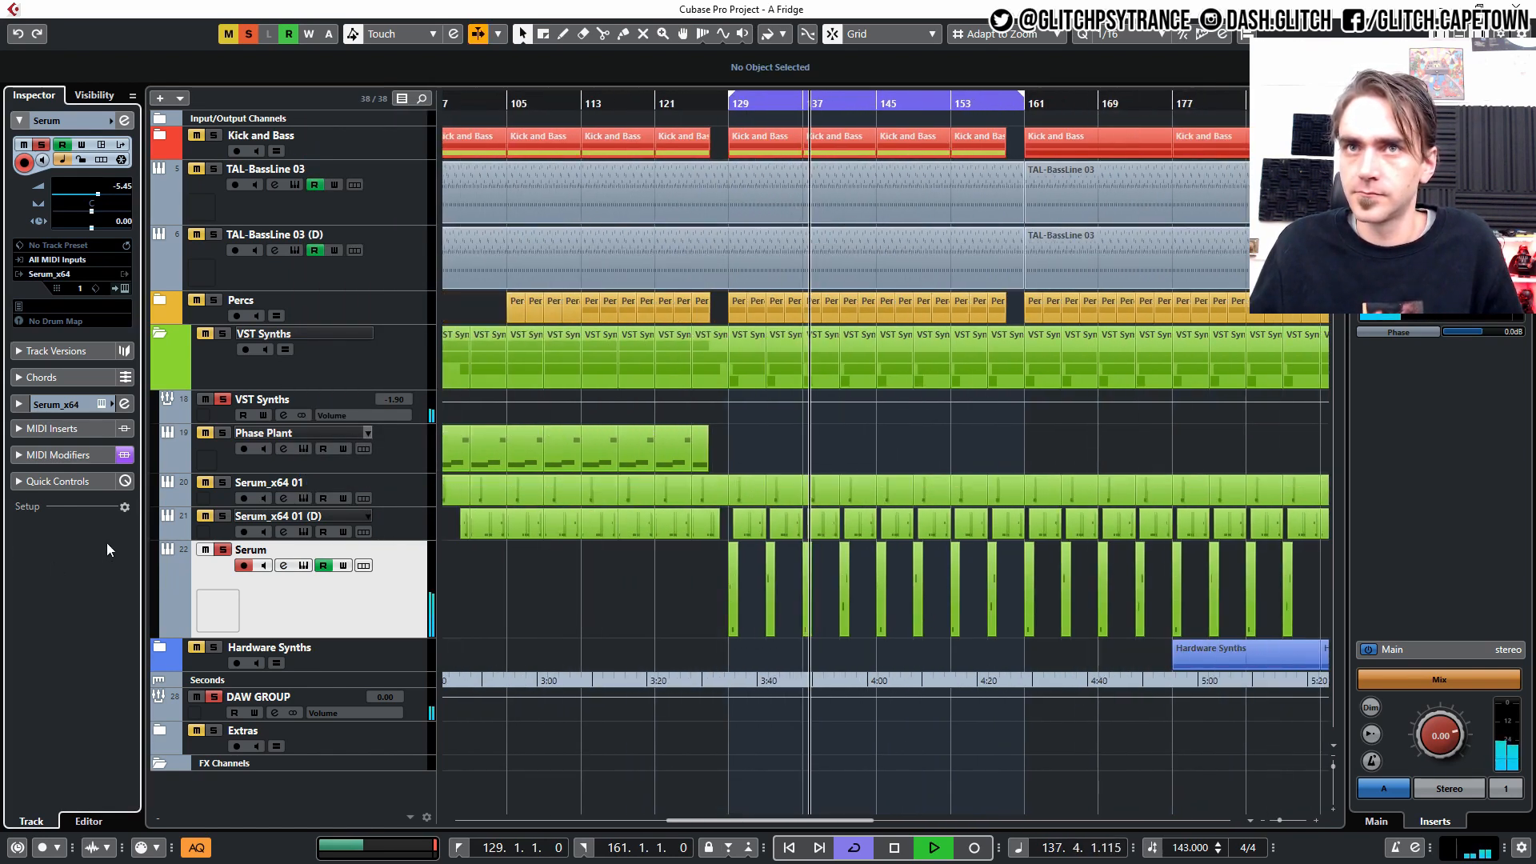
click(221, 550)
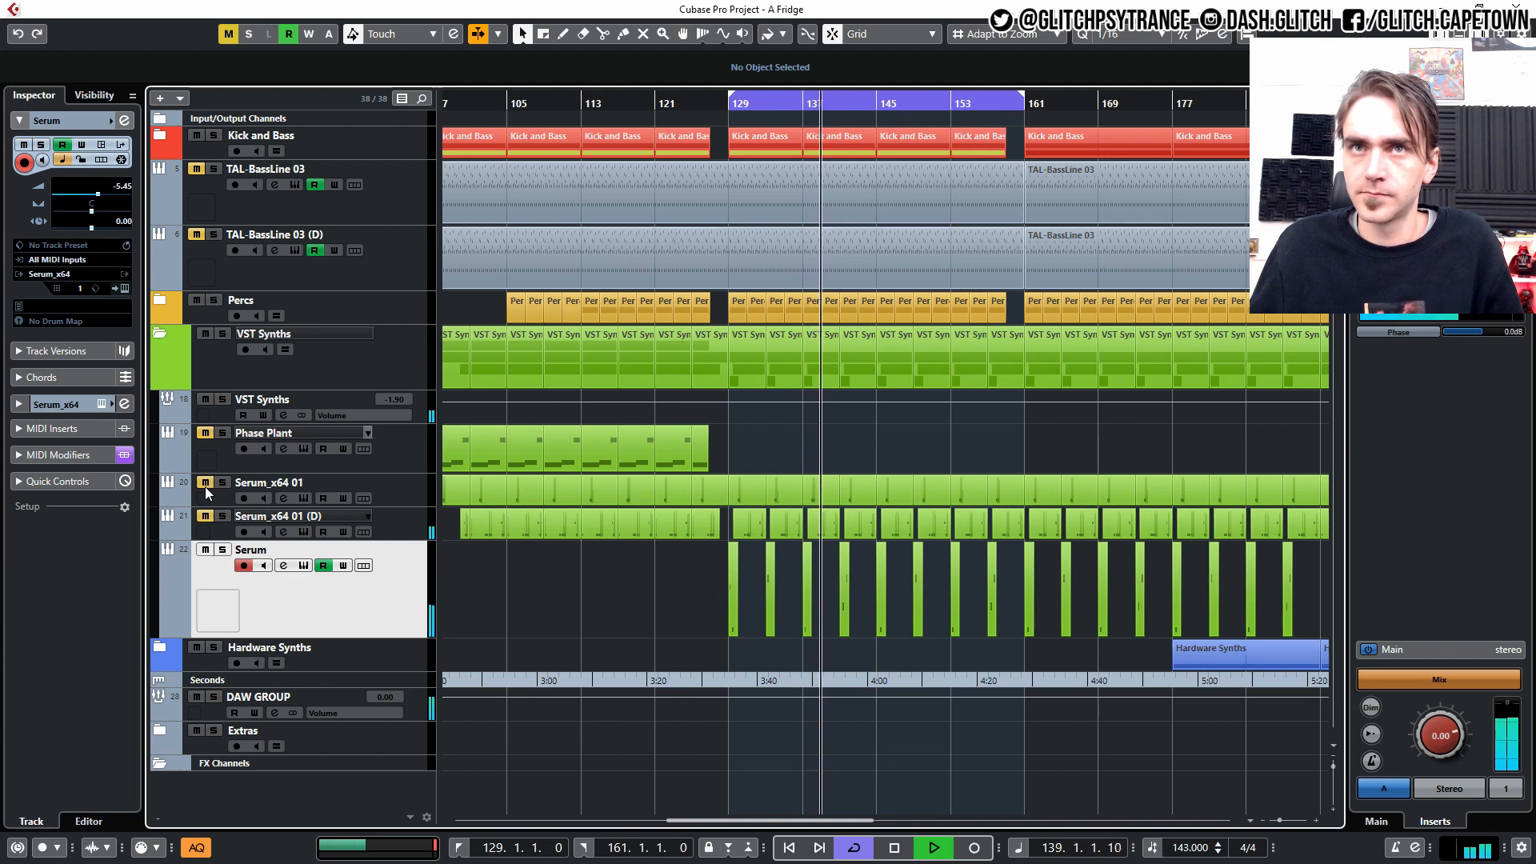
scroll(894, 422, right, 2)
scroll(818, 441, right, 2)
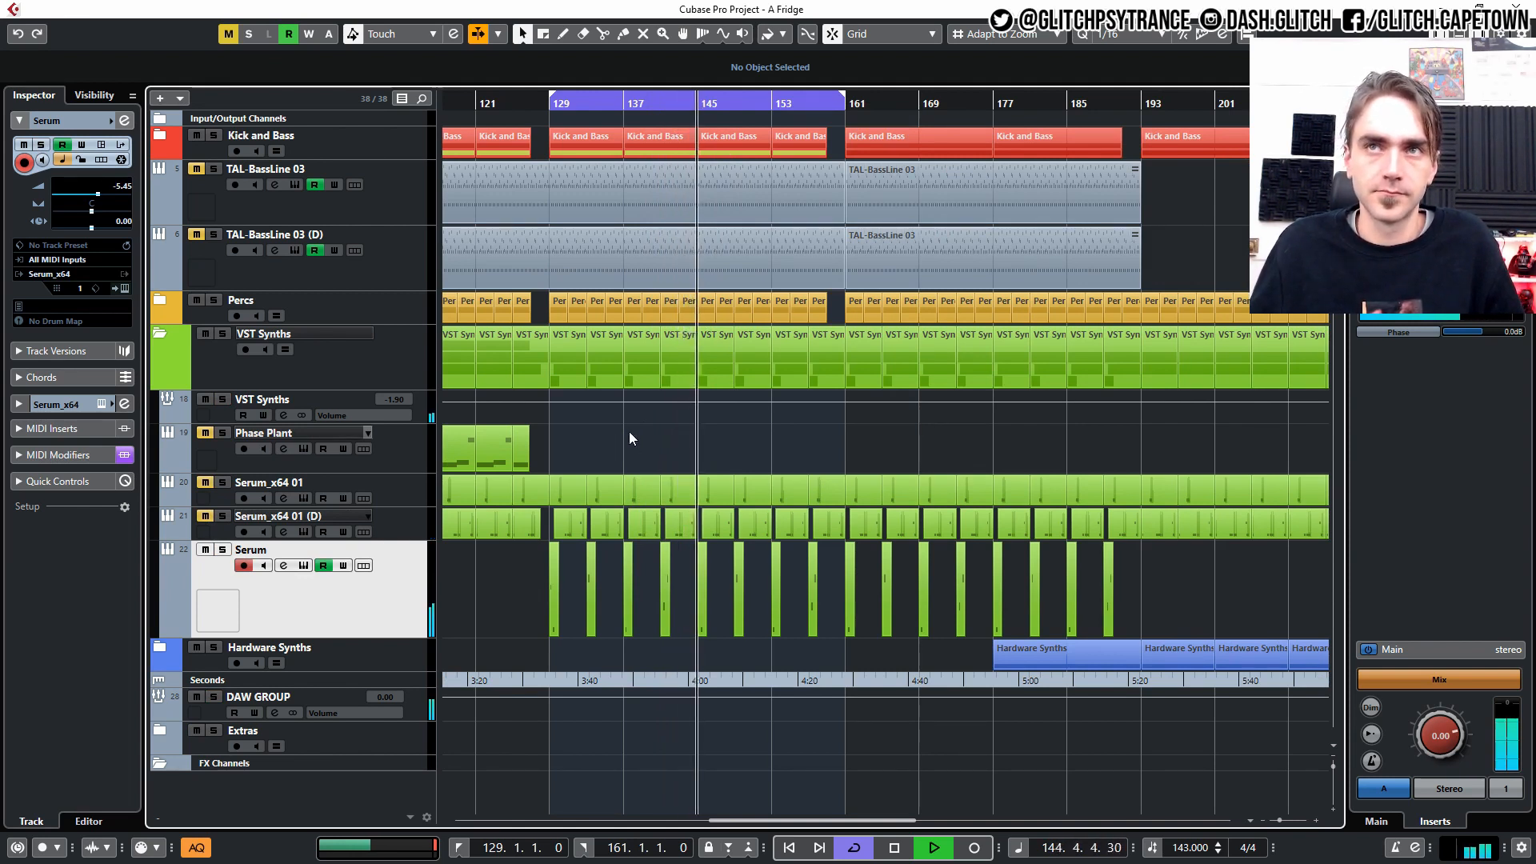
key(g)
key(g)
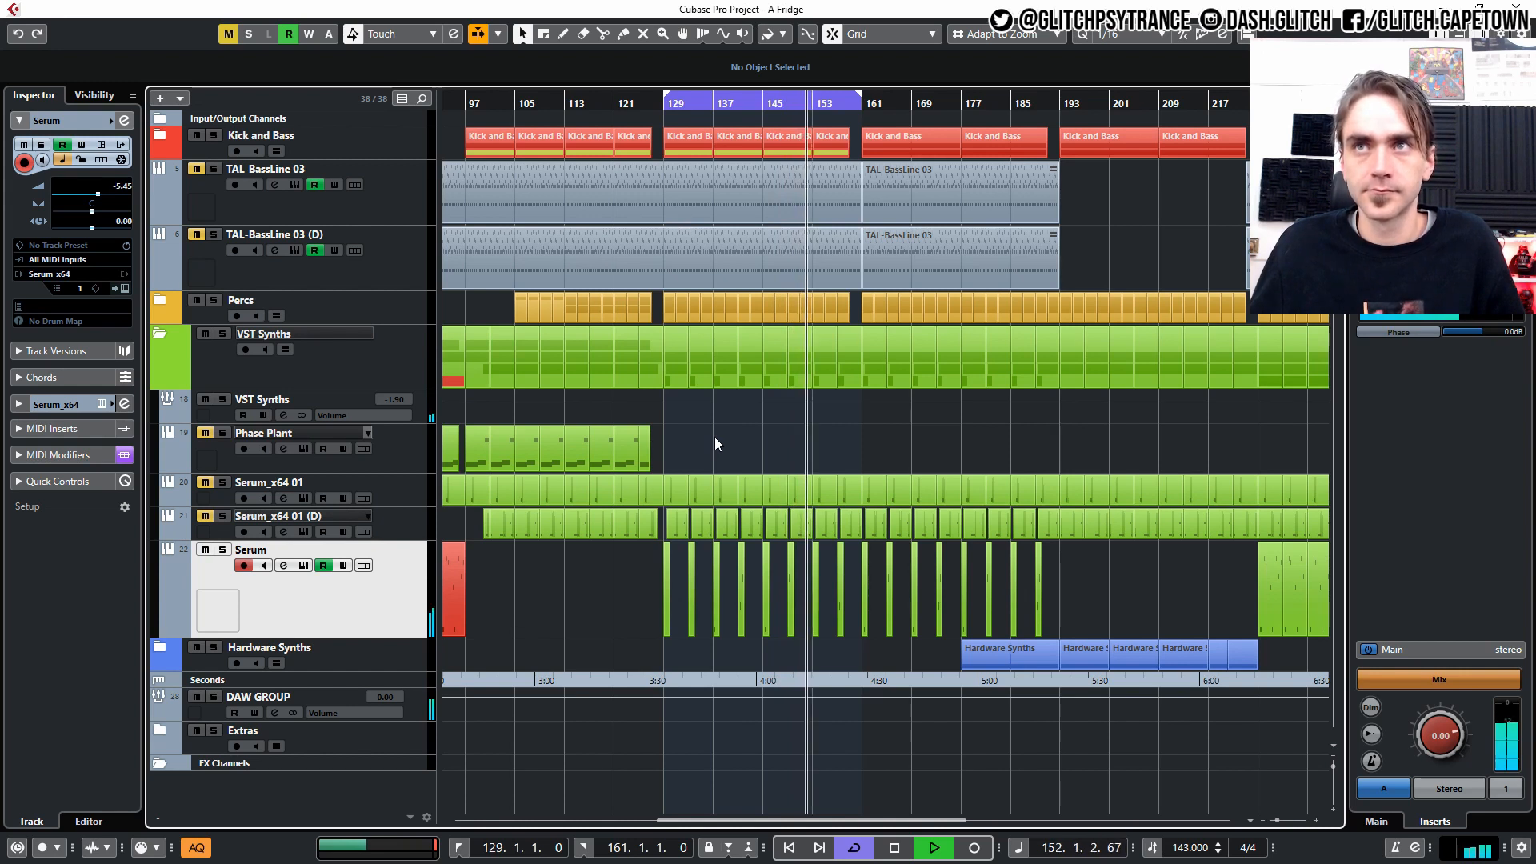
Play from about bar 121 with TAL-BassLine 03 (D) unmuted, and trim that track's part to end at bar 129
click(620, 103)
click(196, 235)
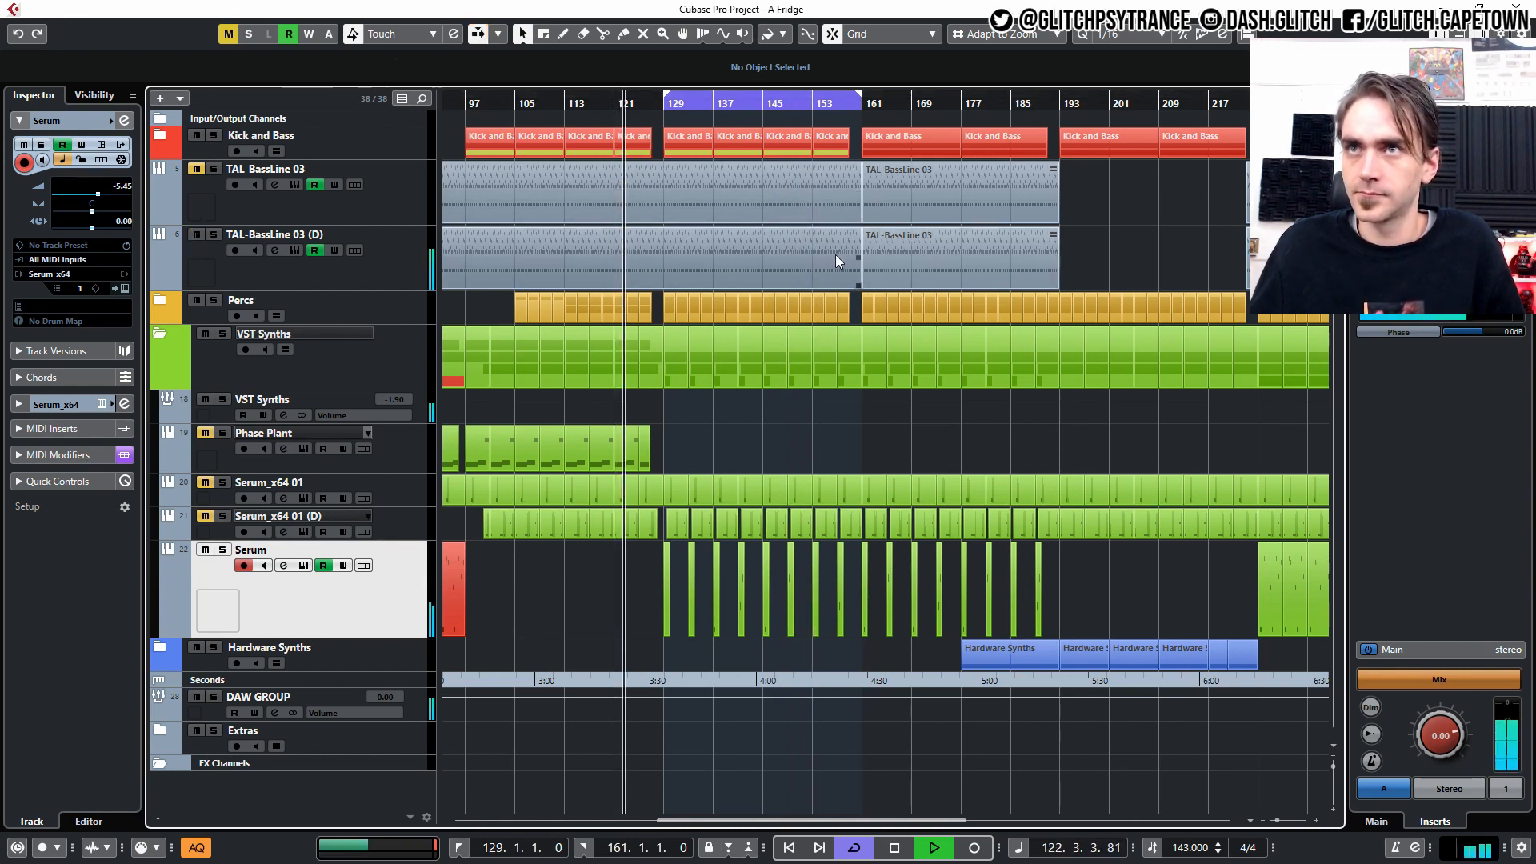
click(835, 255)
drag(854, 287, 663, 287)
Unmute Serum_x64 01 and Serum_x64 01 (D), and balance the levels with TAL-BassLine 03 (D) at -7.98 and Serum at -3.18
click(187, 252)
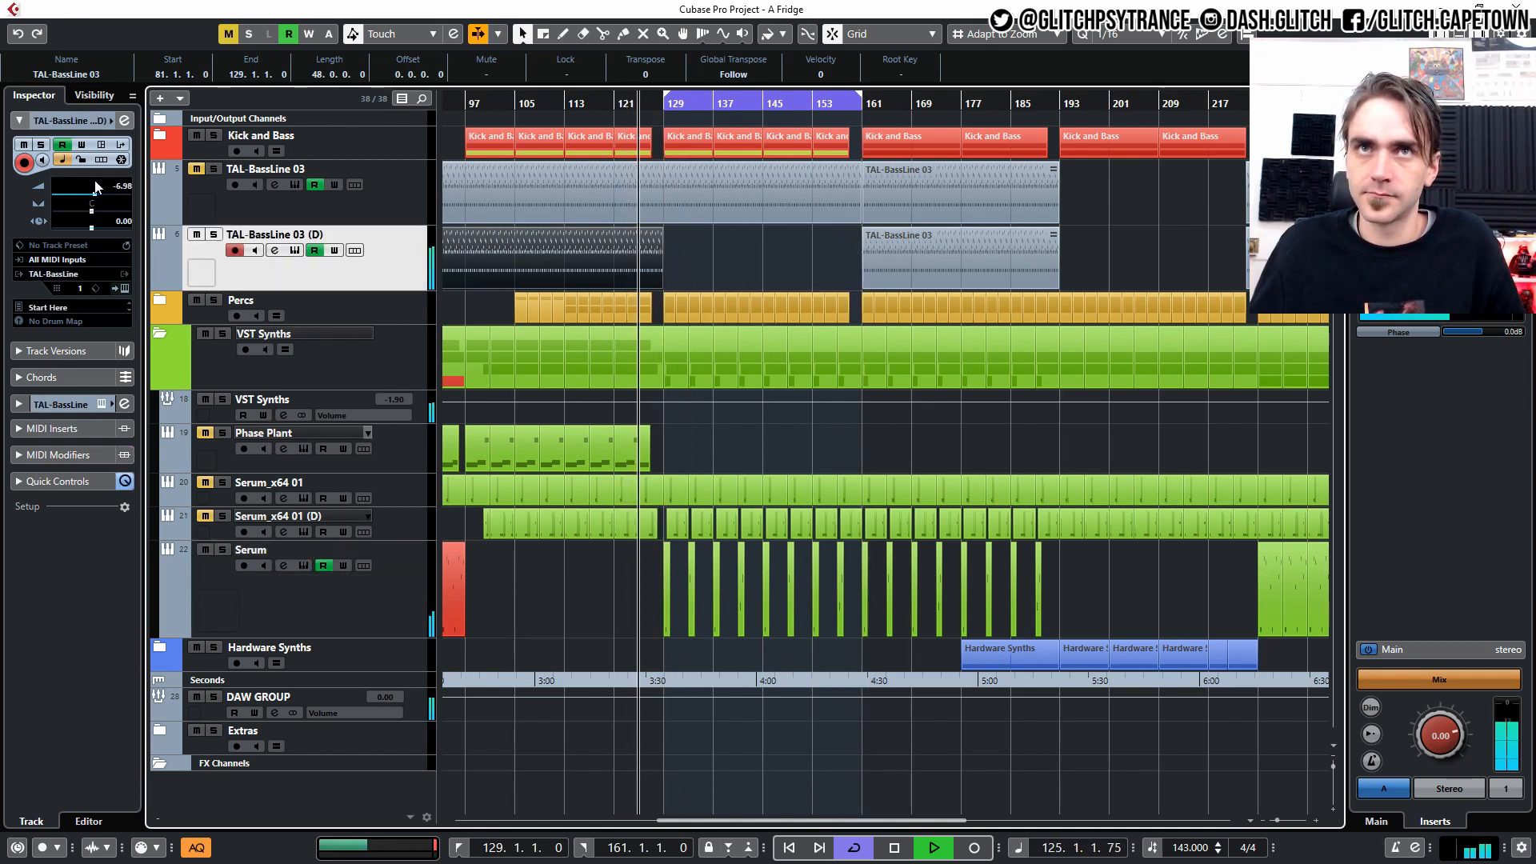
click(333, 623)
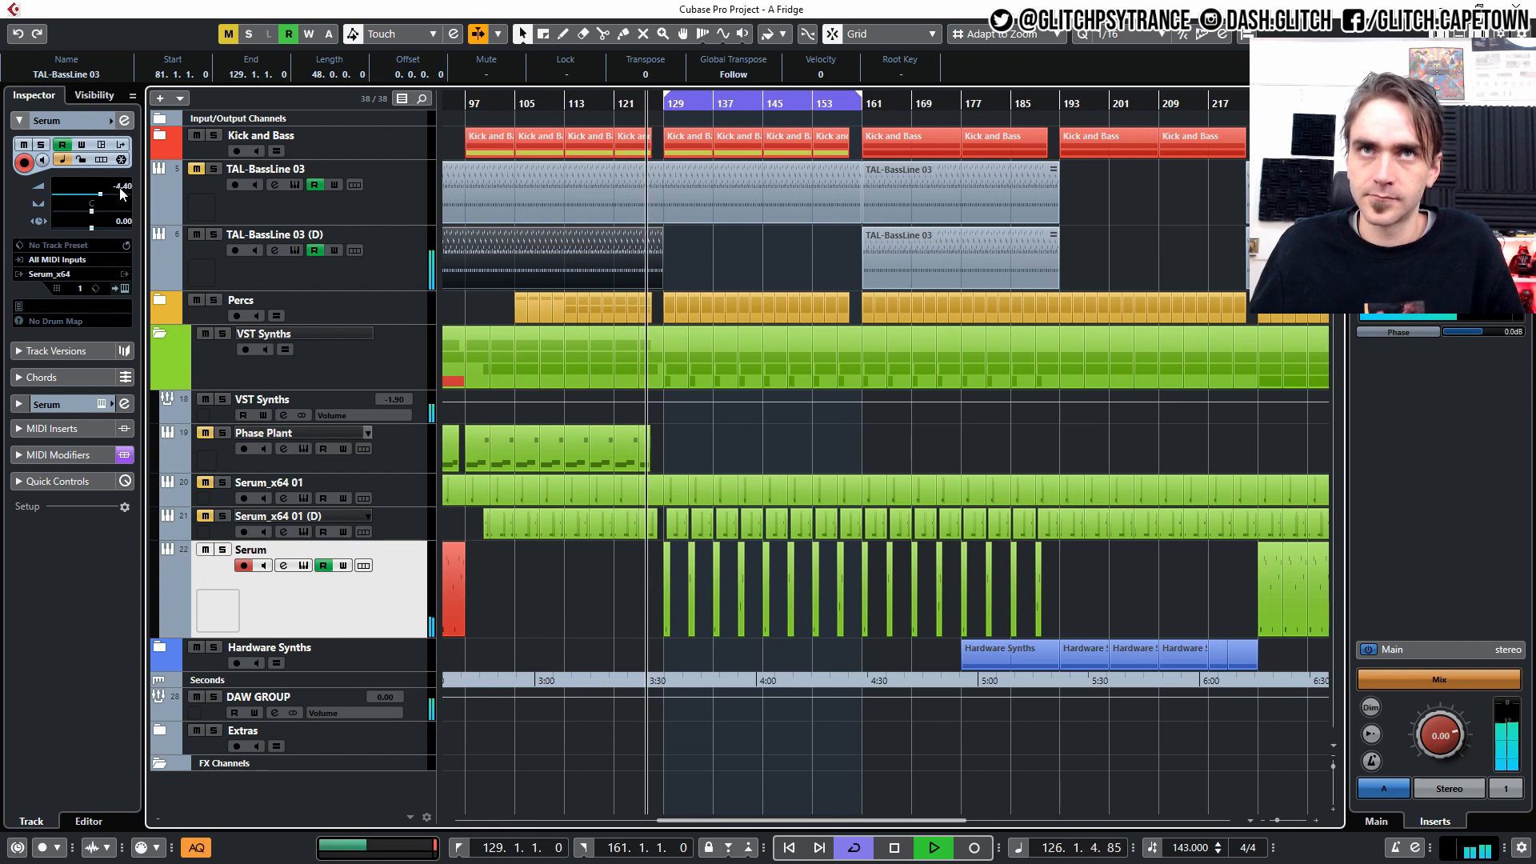
click(205, 483)
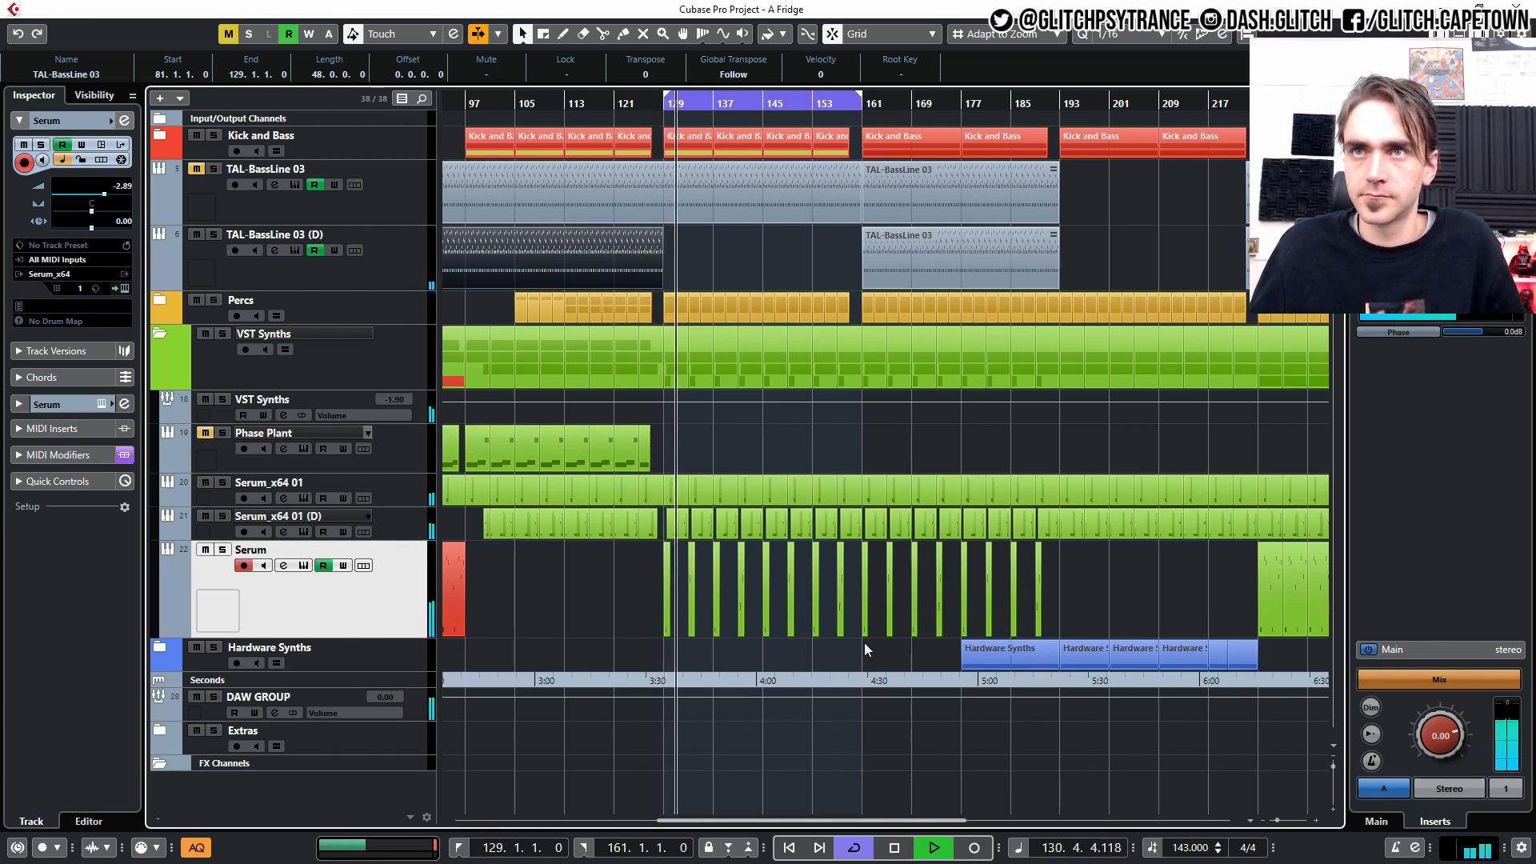
click(406, 527)
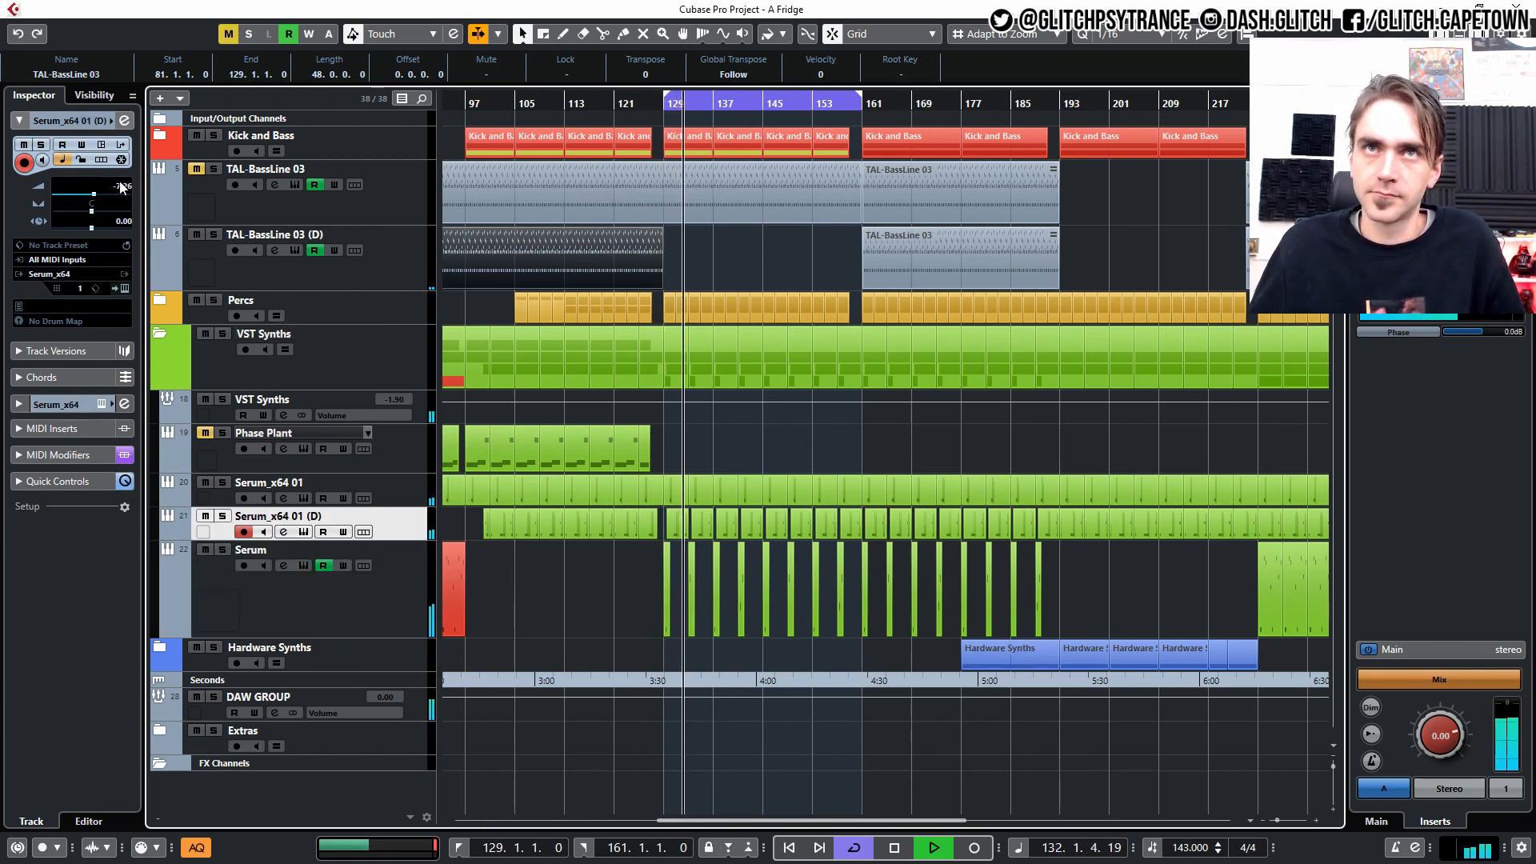
click(391, 604)
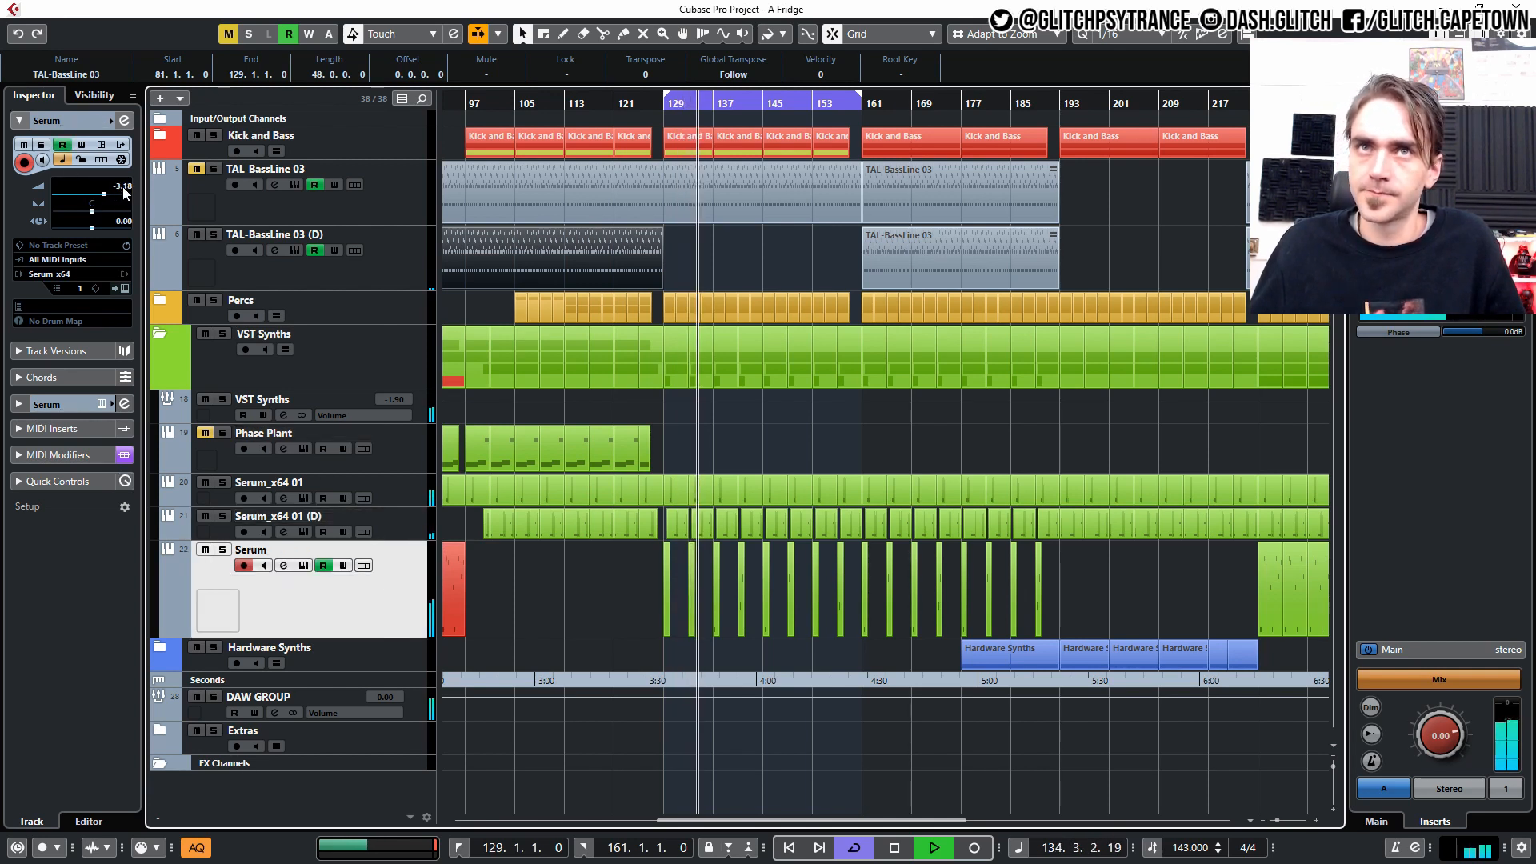
click(828, 439)
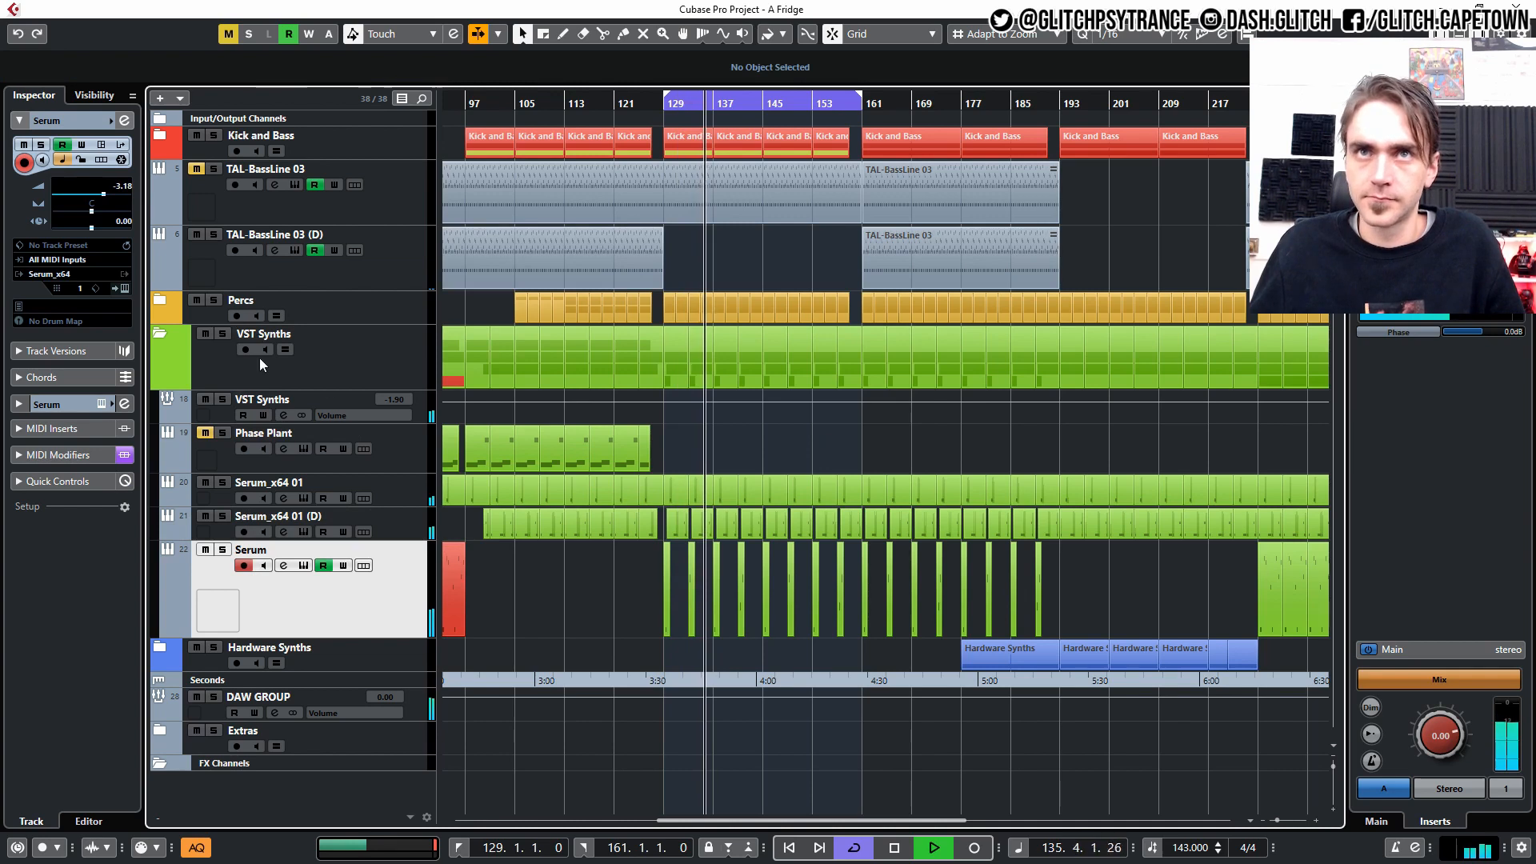
Collapse the VST Synths folder, mute it and stop playback
click(210, 374)
click(159, 335)
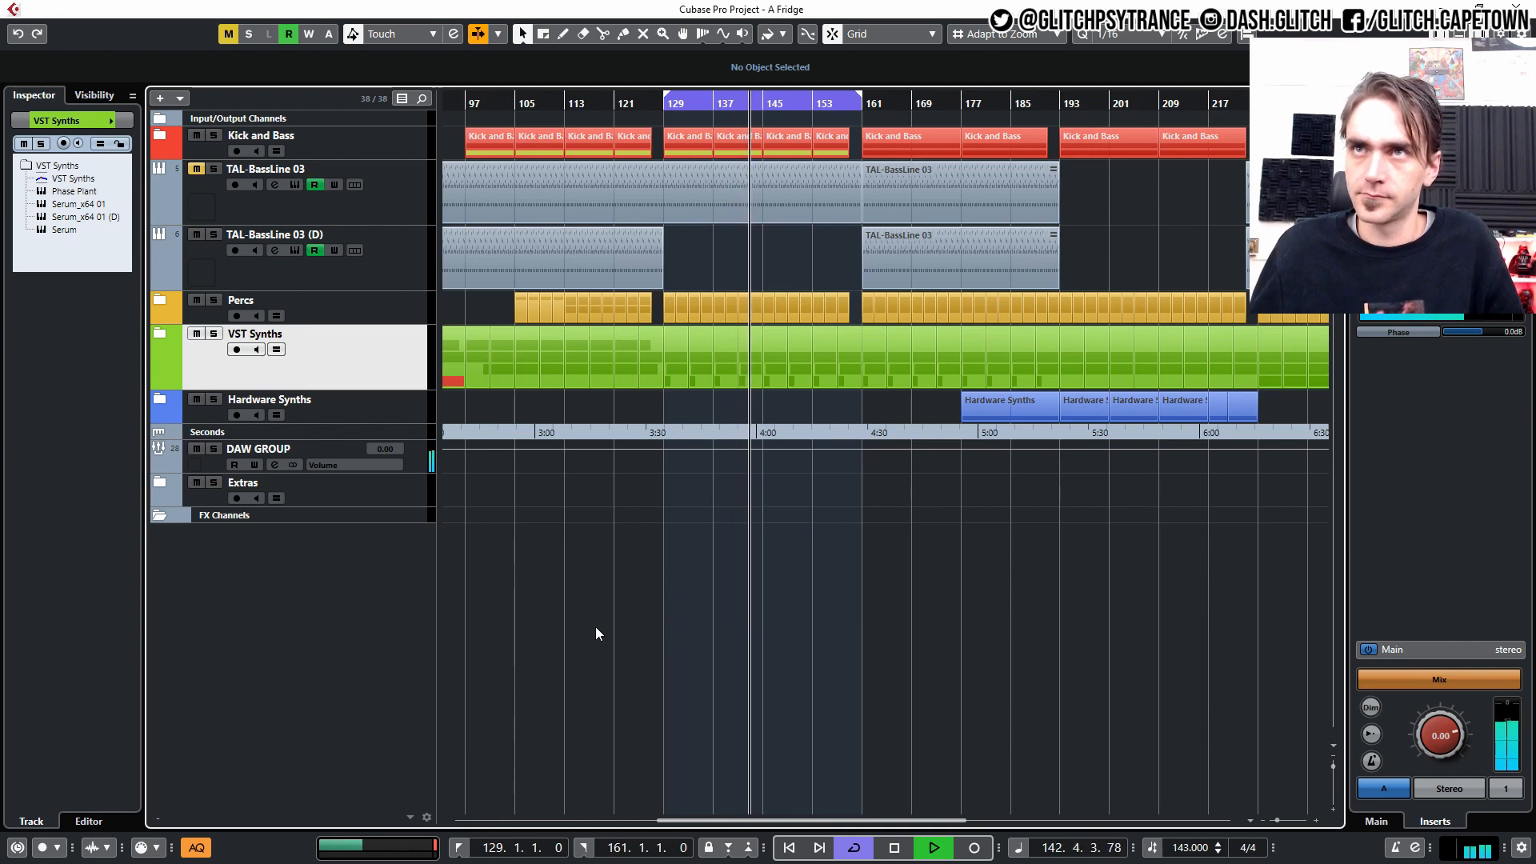
click(197, 334)
key(space)
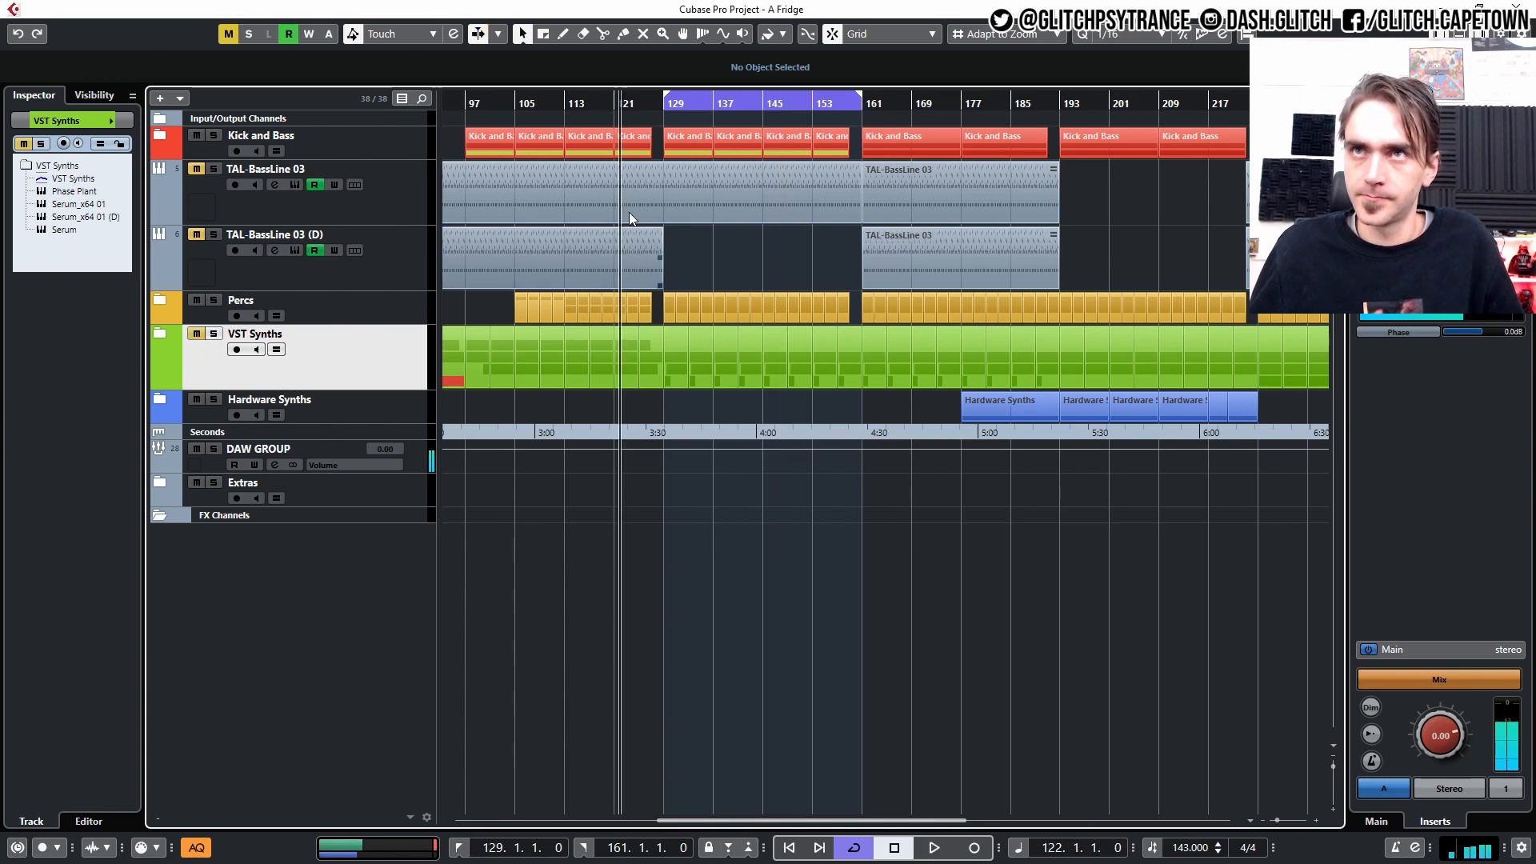
Loop bars 97 to 129 with TAL-BassLine 03 (D) soloed, and open that track's channel settings
drag(469, 110, 664, 104)
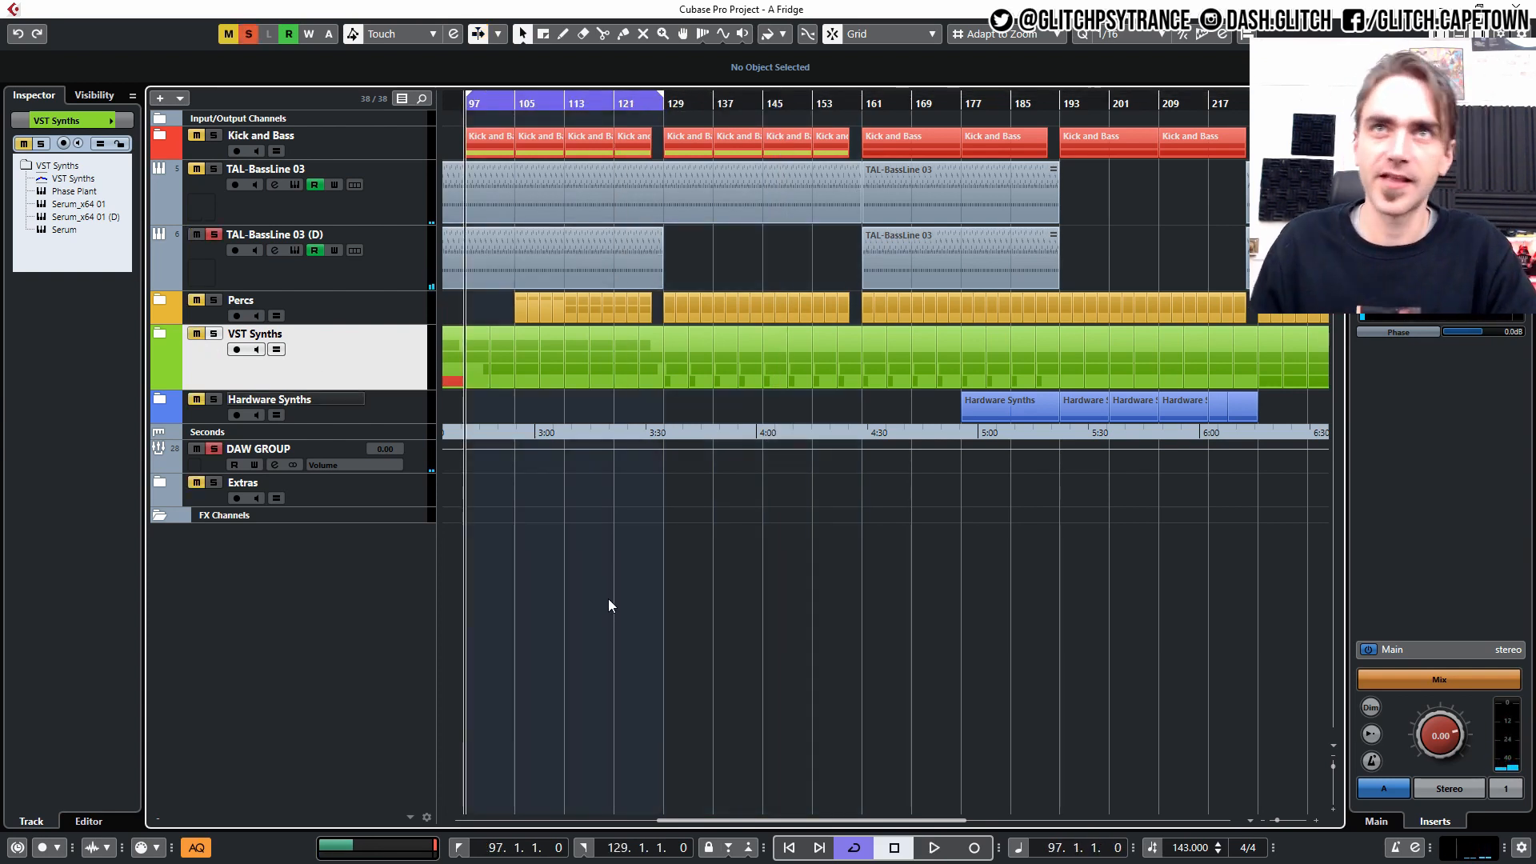
click(400, 258)
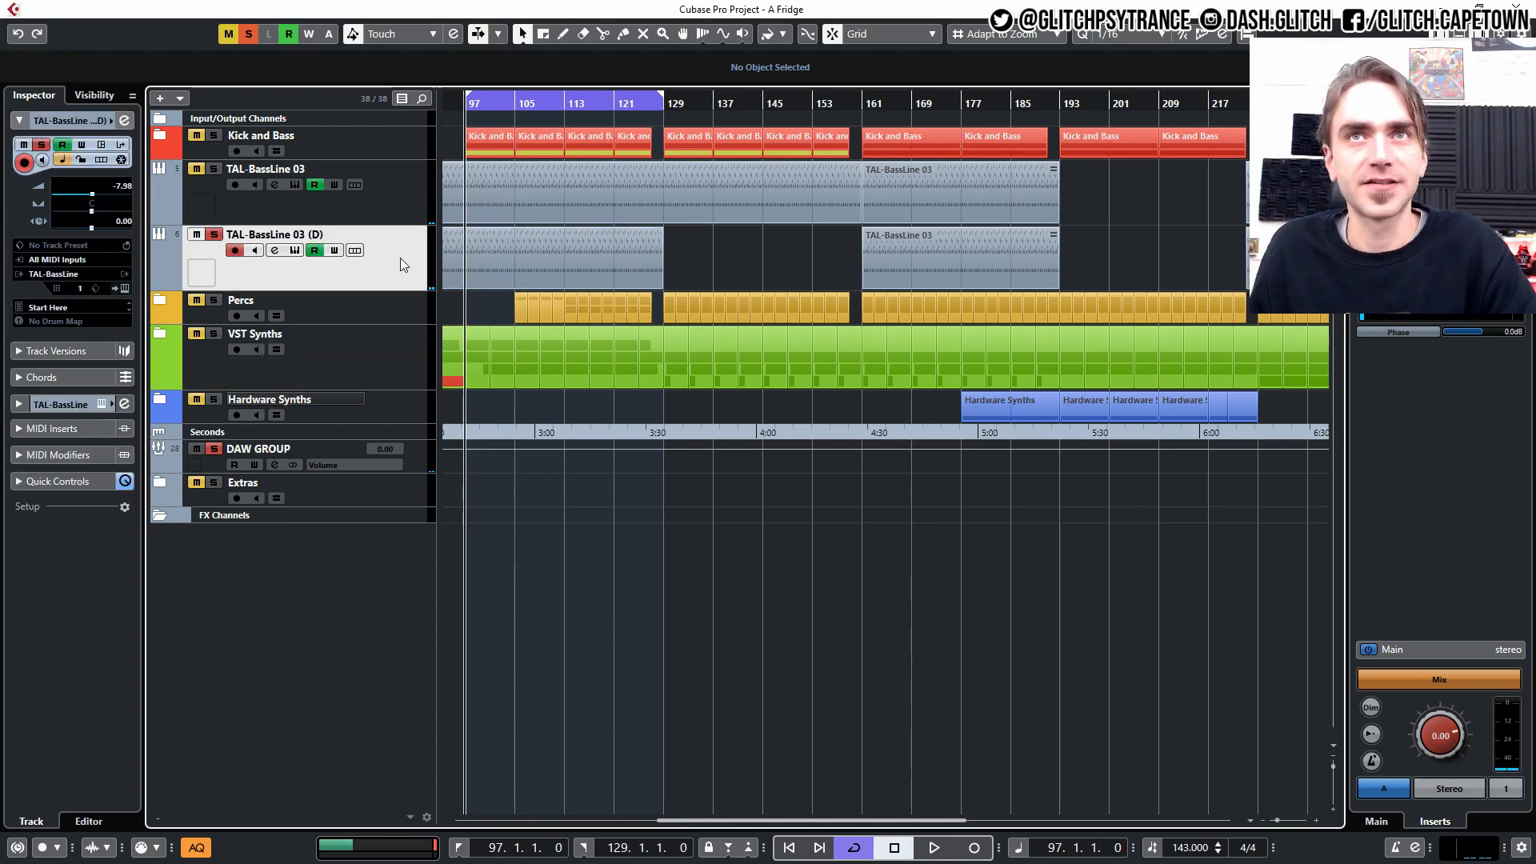
click(125, 120)
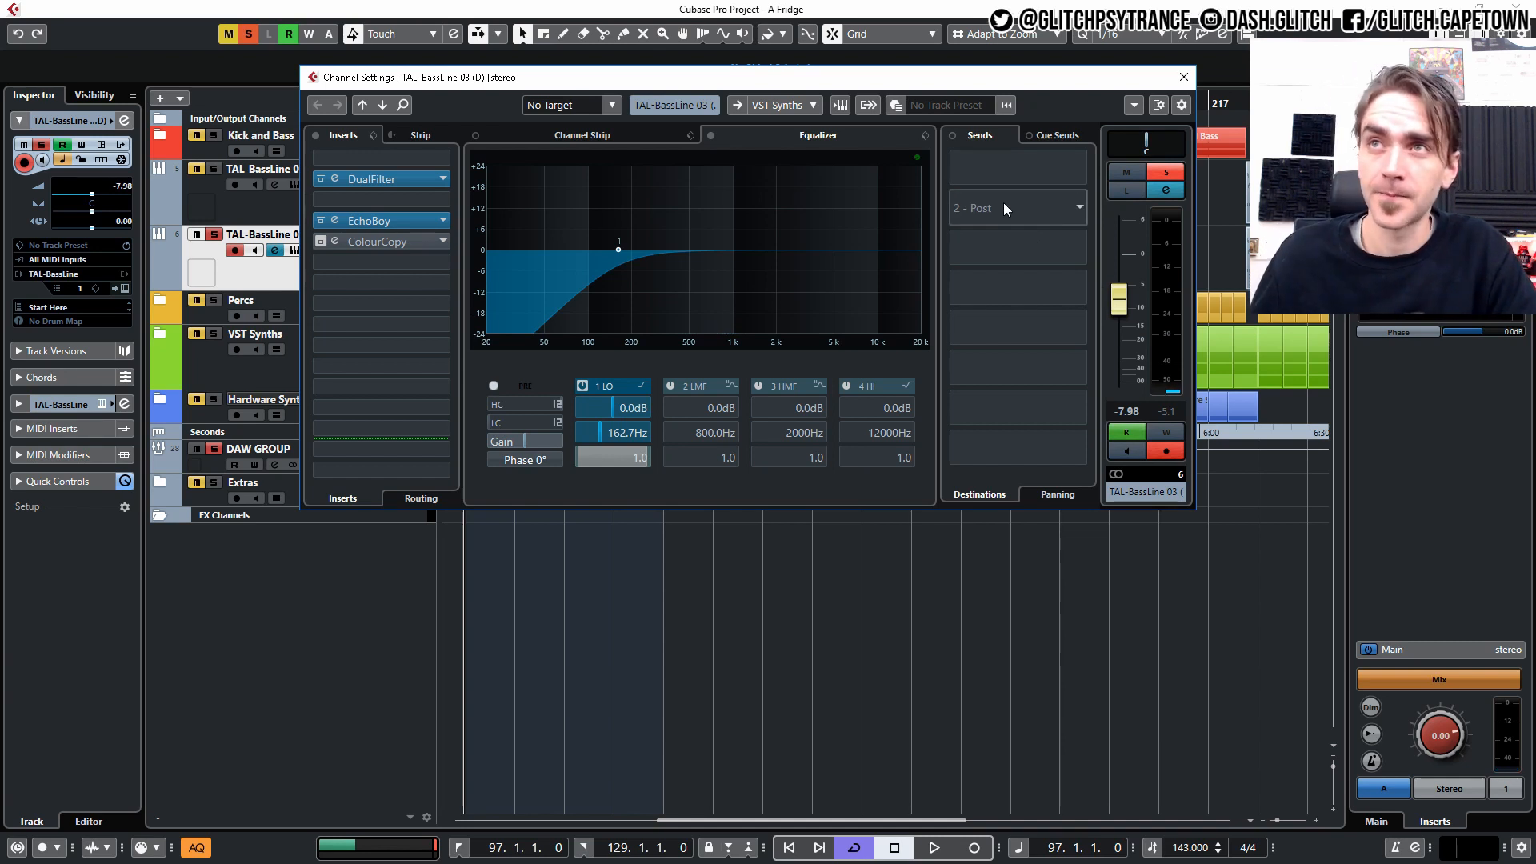
Add a stereo REVerence FX channel to the bassline's second send, created inside the folder, and set the send level to -11.5
click(989, 171)
click(1012, 170)
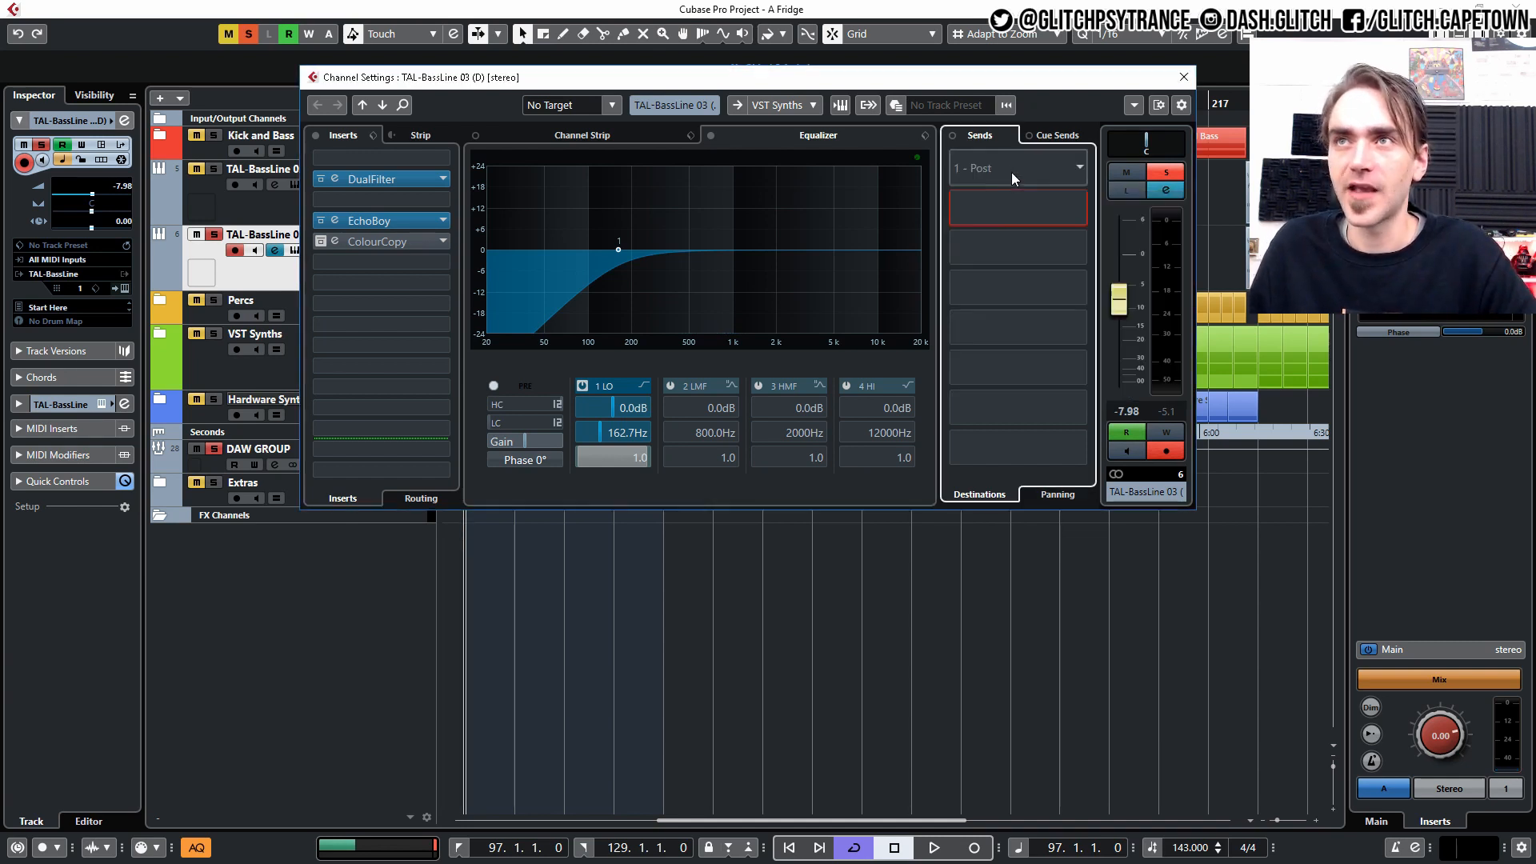
right_click(1001, 205)
click(1060, 460)
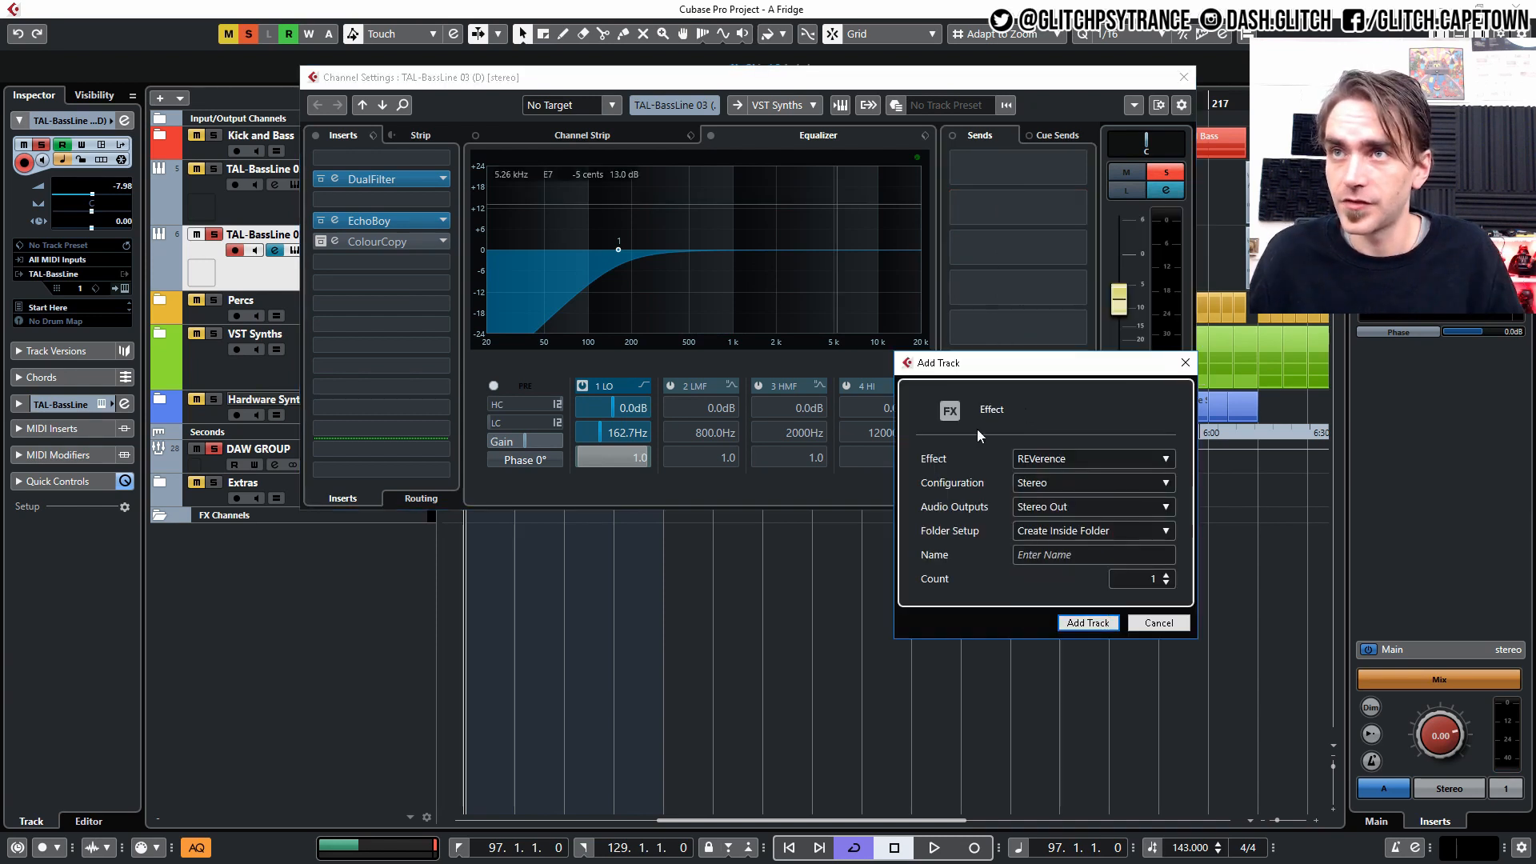
click(1089, 623)
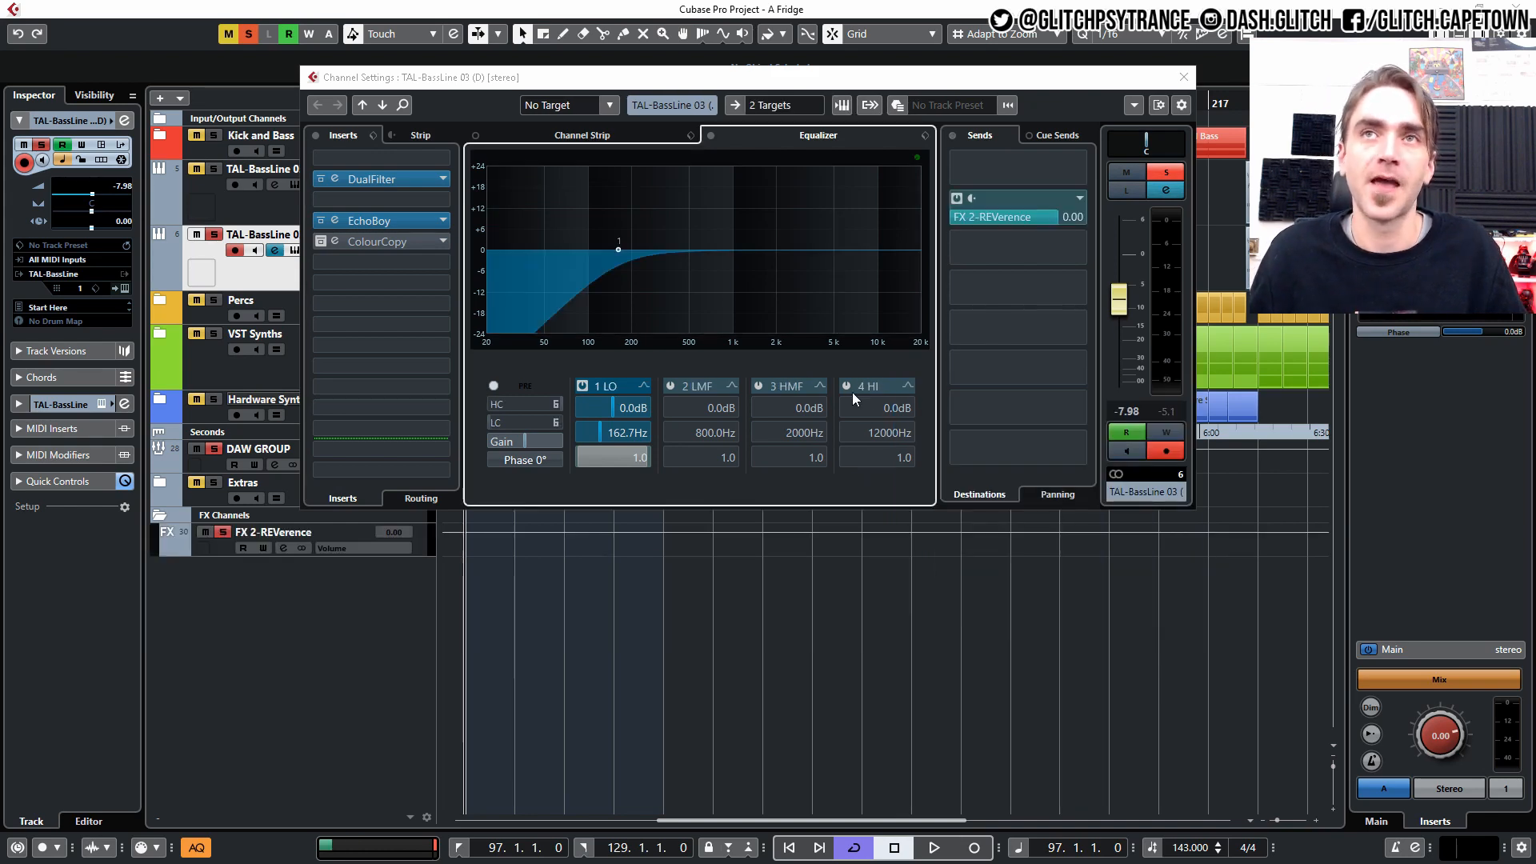
drag(1053, 218, 971, 259)
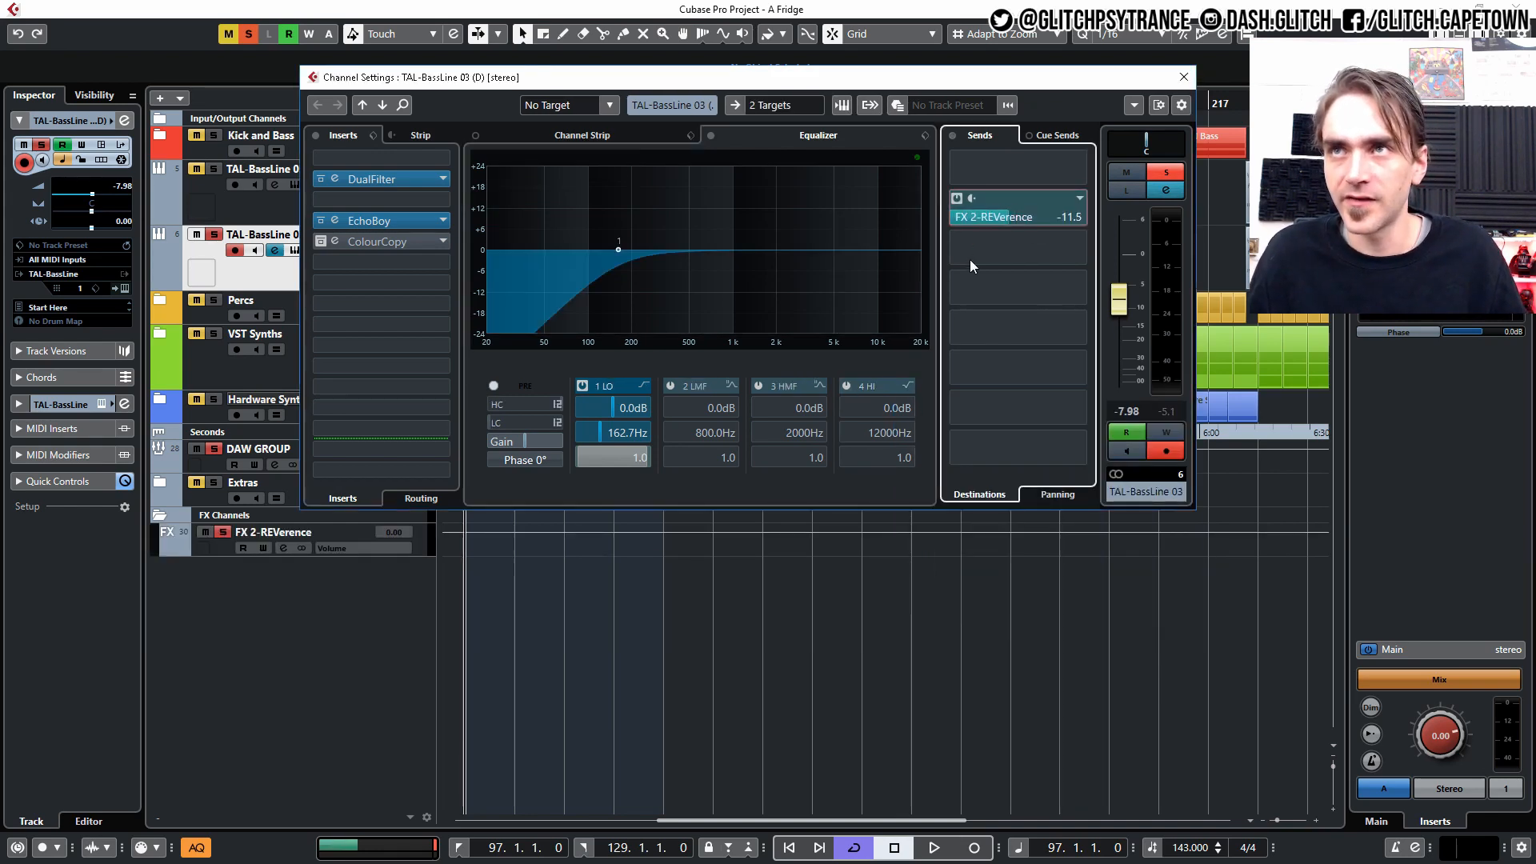
click(1184, 77)
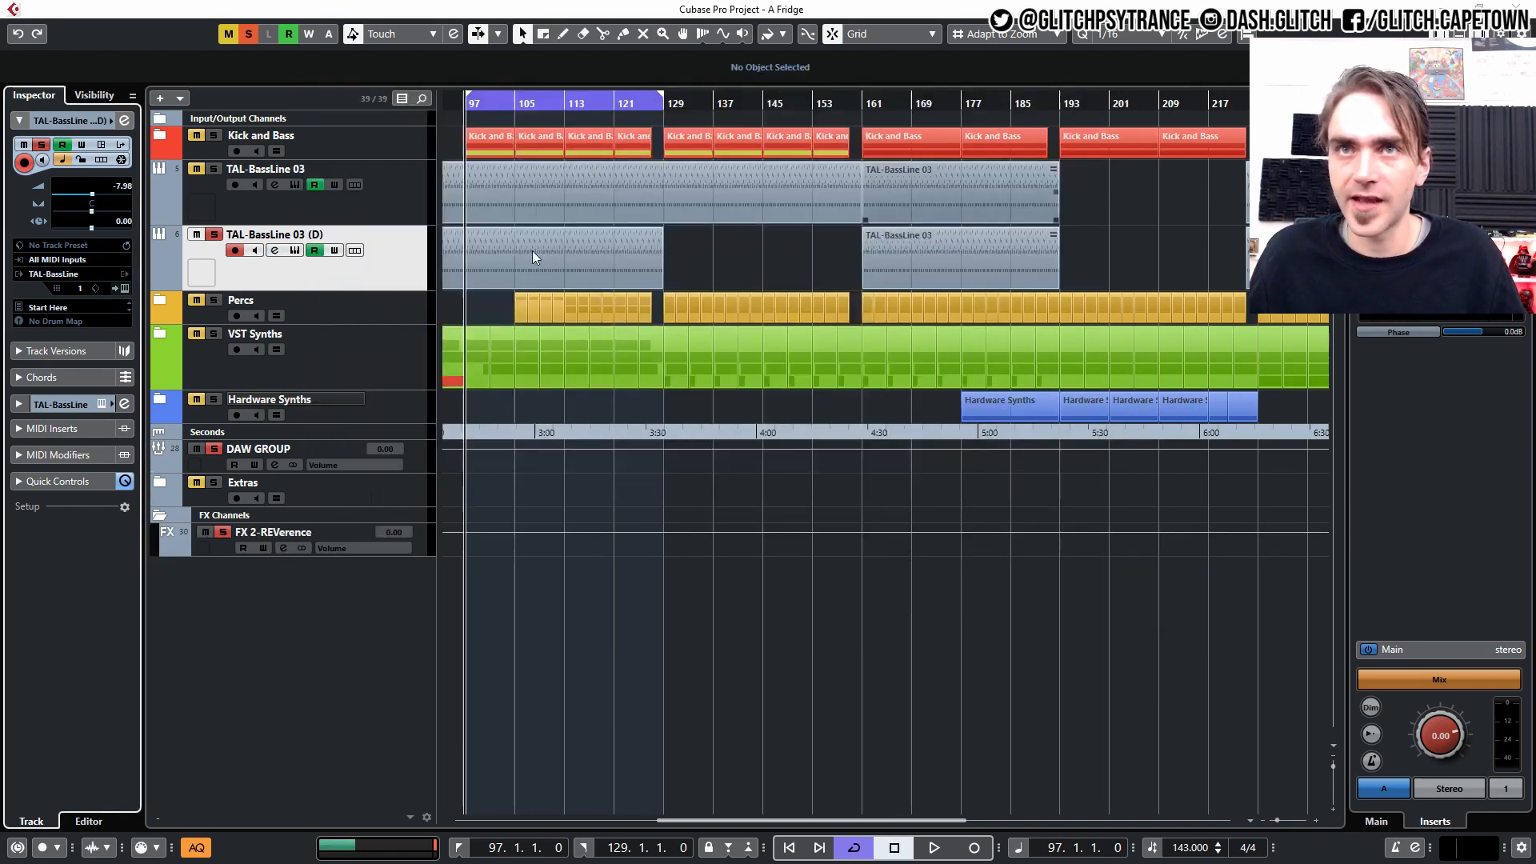
Open the FX 2-REVerence channel settings and move REVerence to the second insert slot
click(206, 551)
click(125, 120)
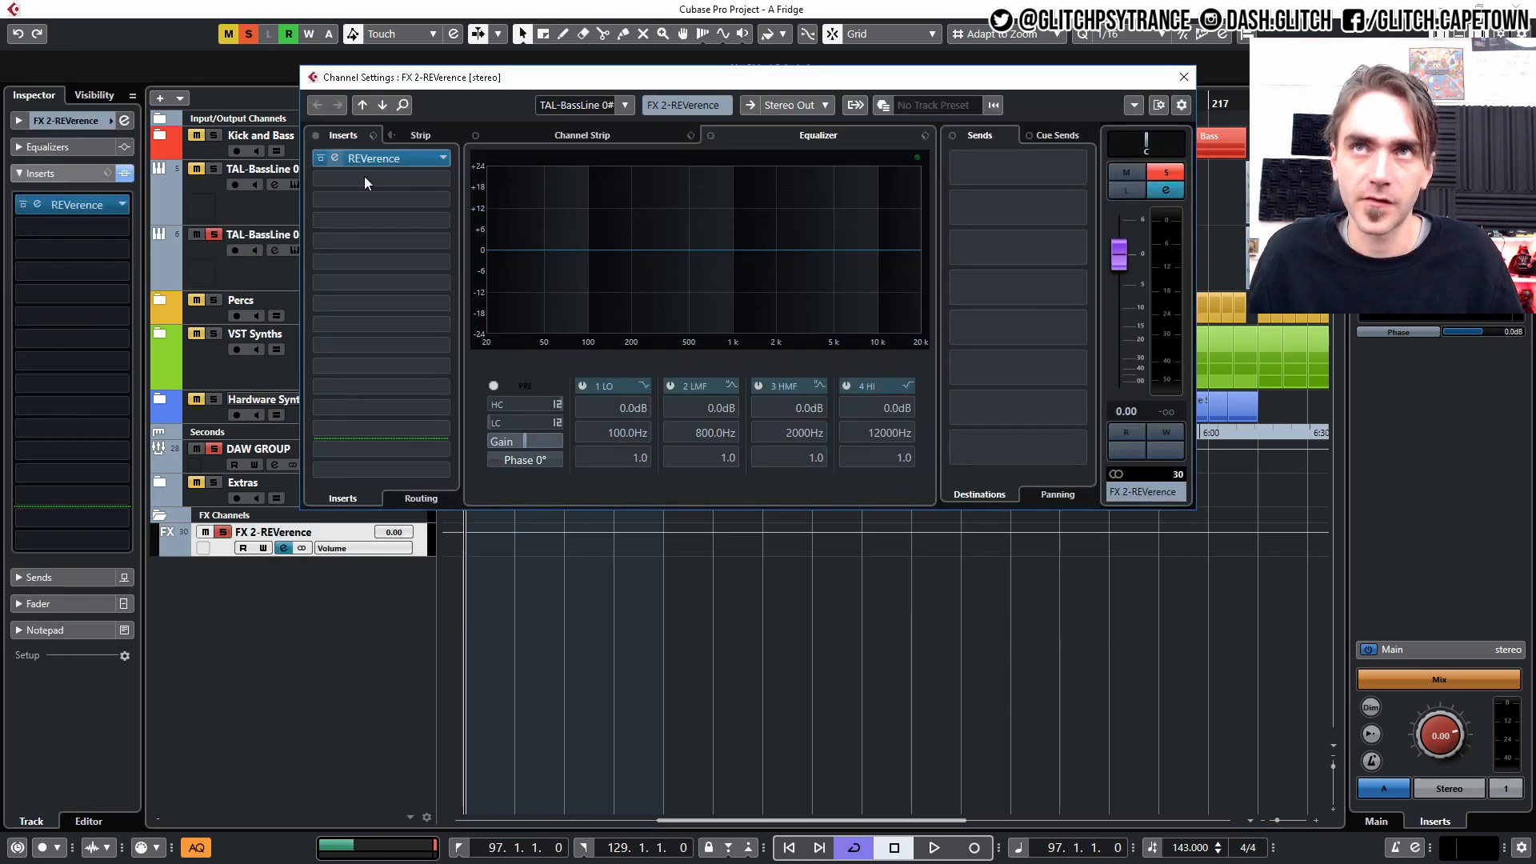
drag(370, 158, 363, 174)
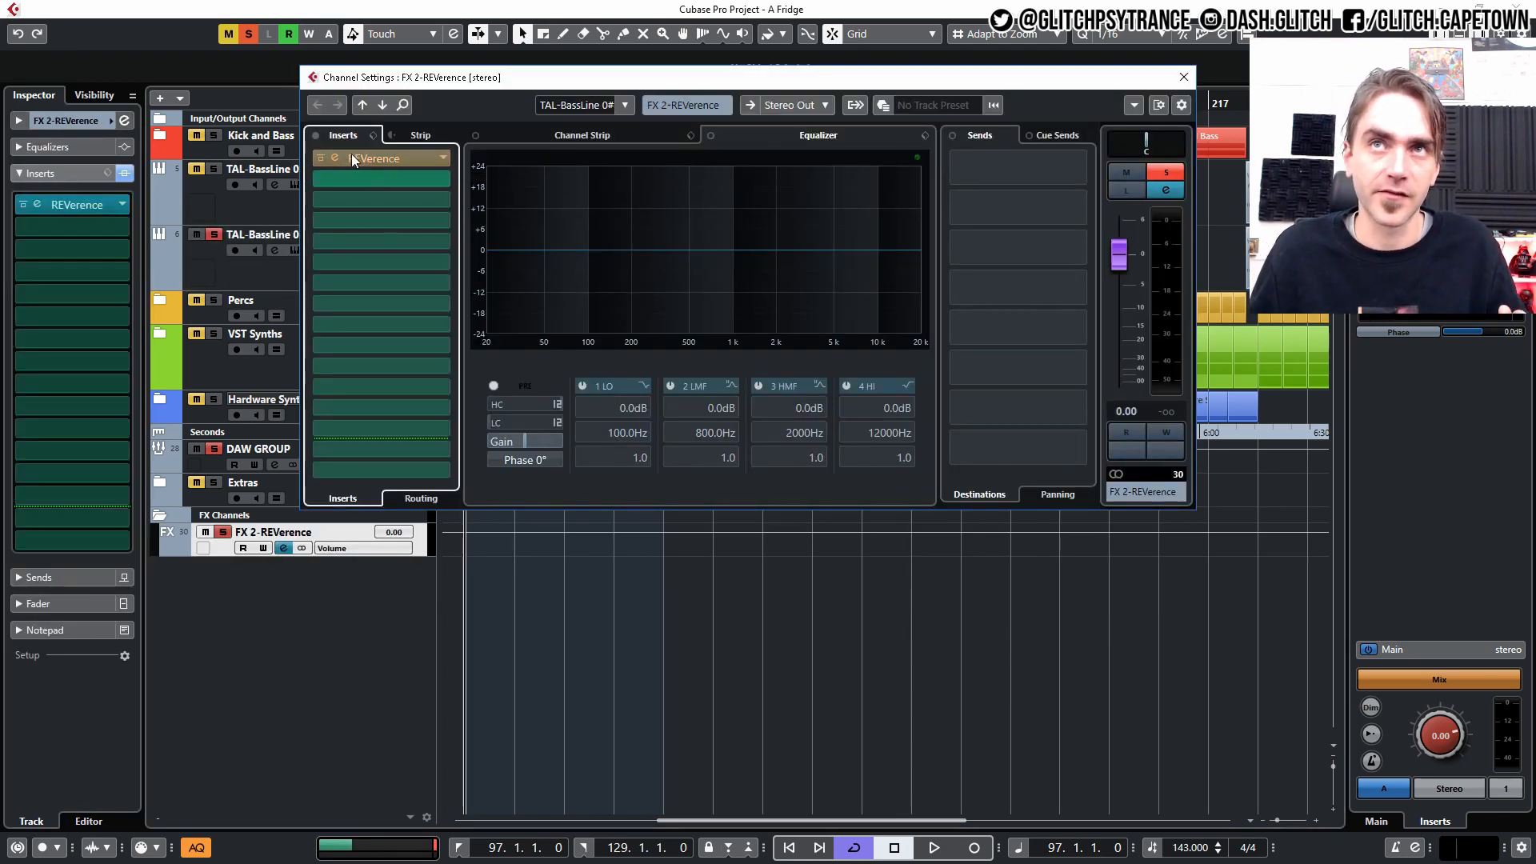
Insert the EQuilibrium equalizer ahead of REVerence on the FX channel and start playback of the loop
click(352, 158)
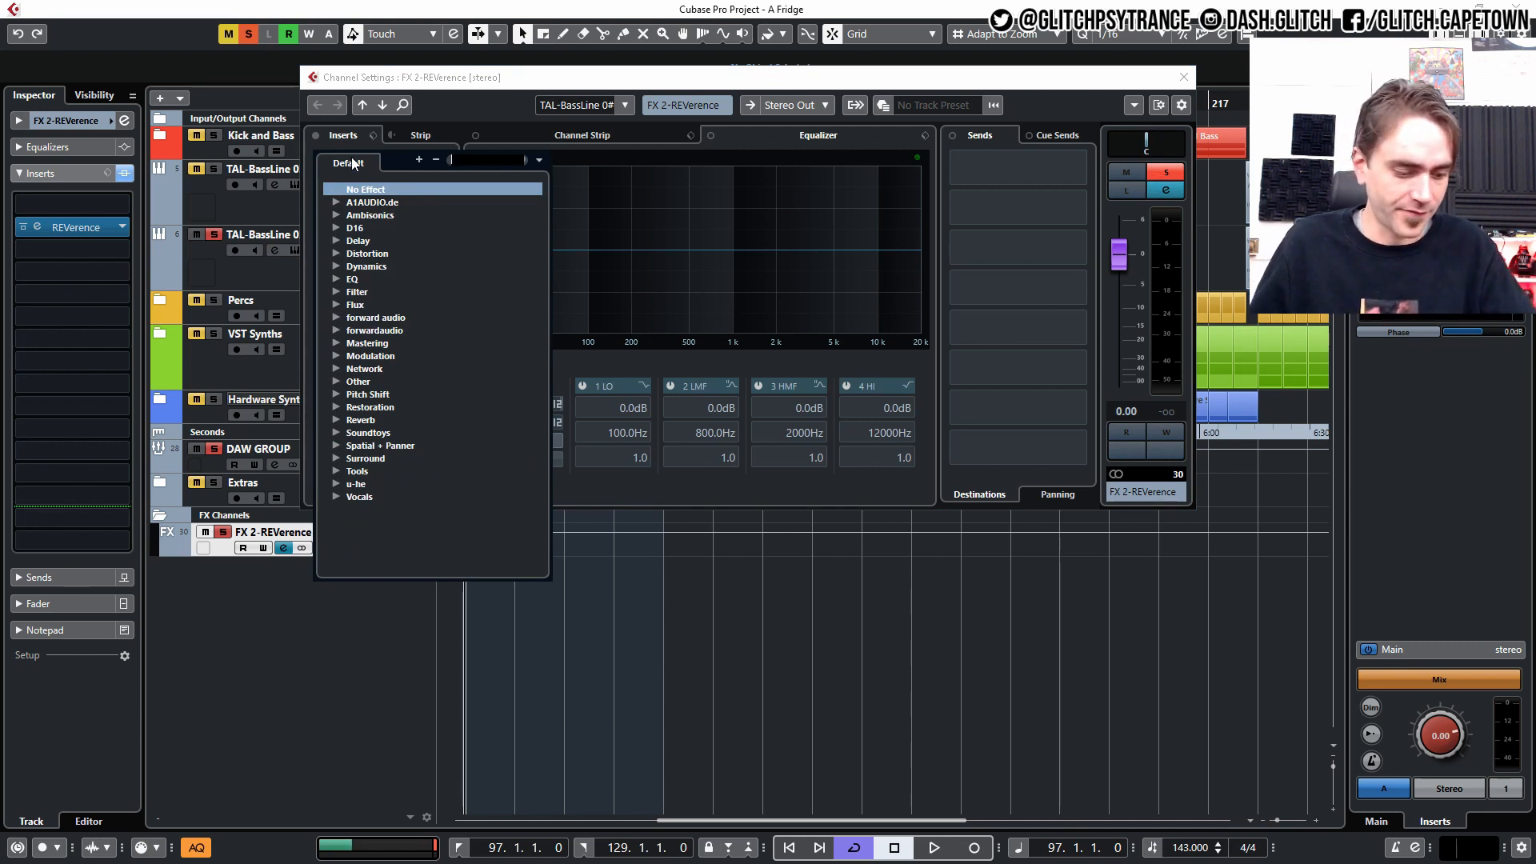
text(equili)
click(400, 195)
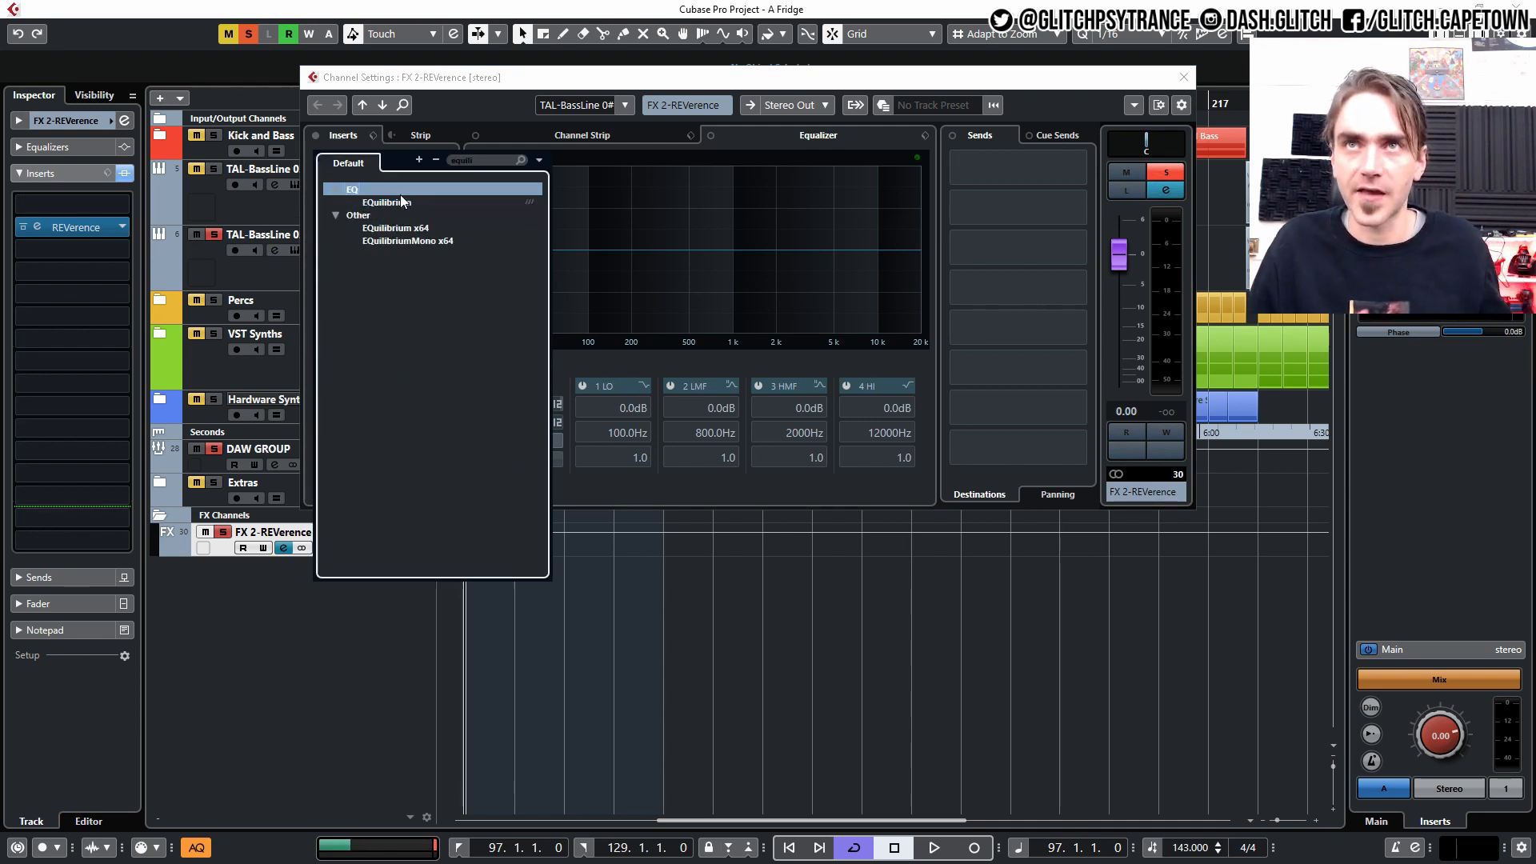
click(401, 195)
click(400, 197)
click(378, 191)
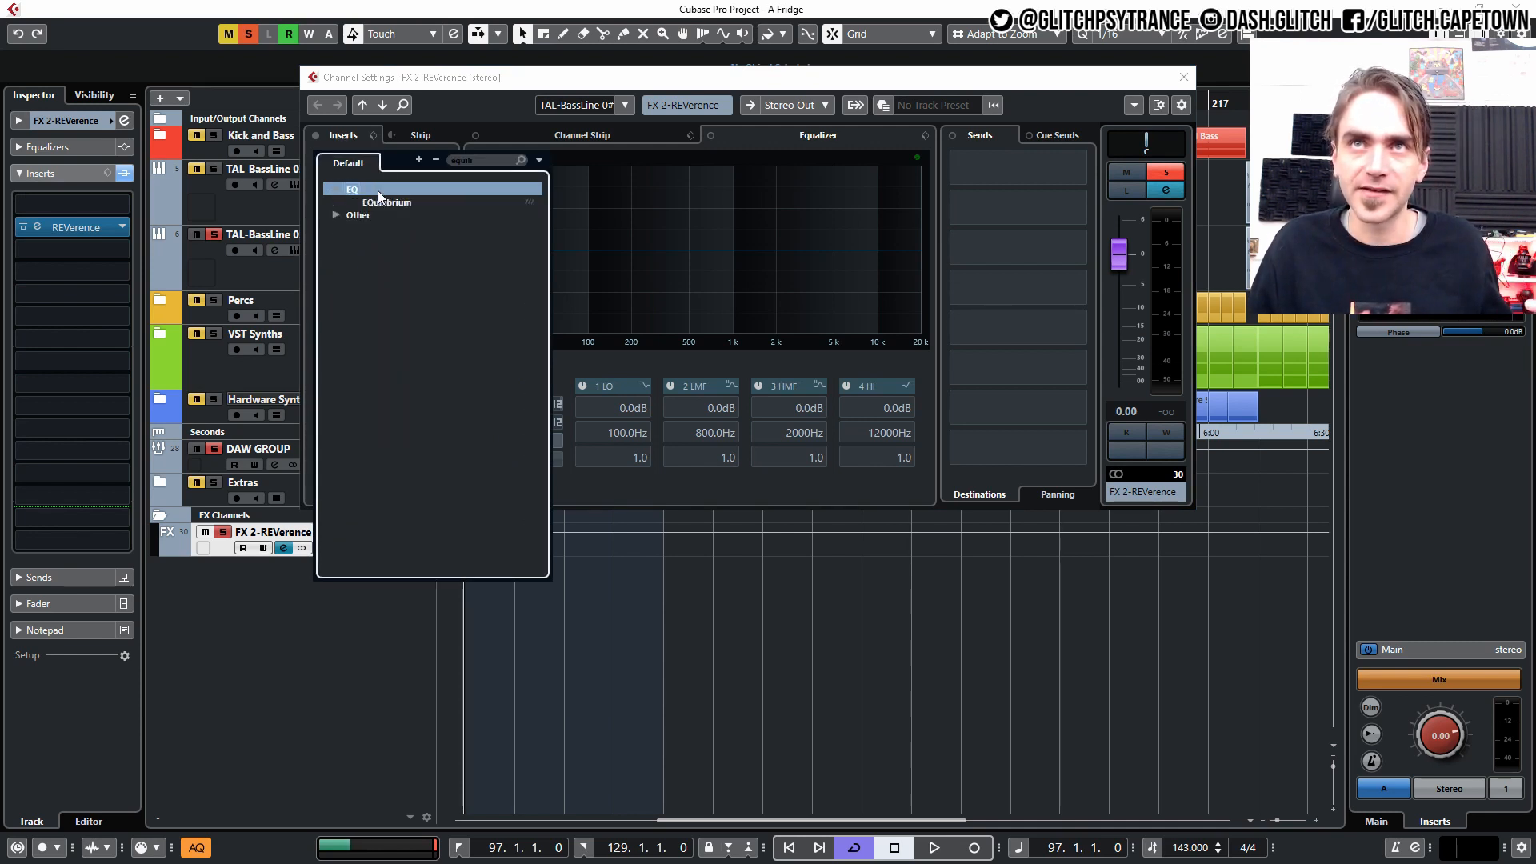
click(392, 202)
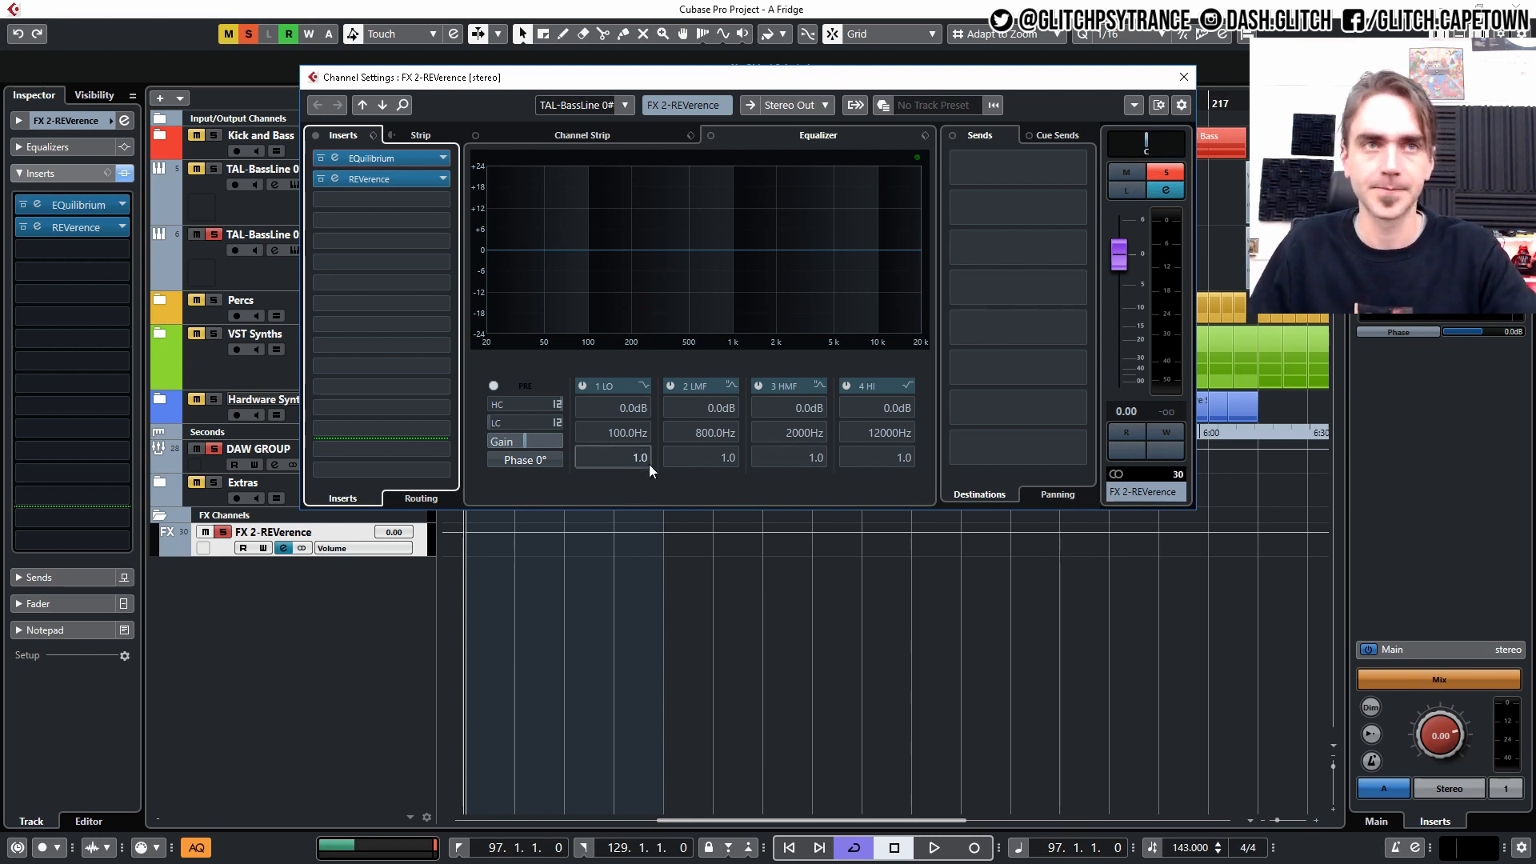
key(space)
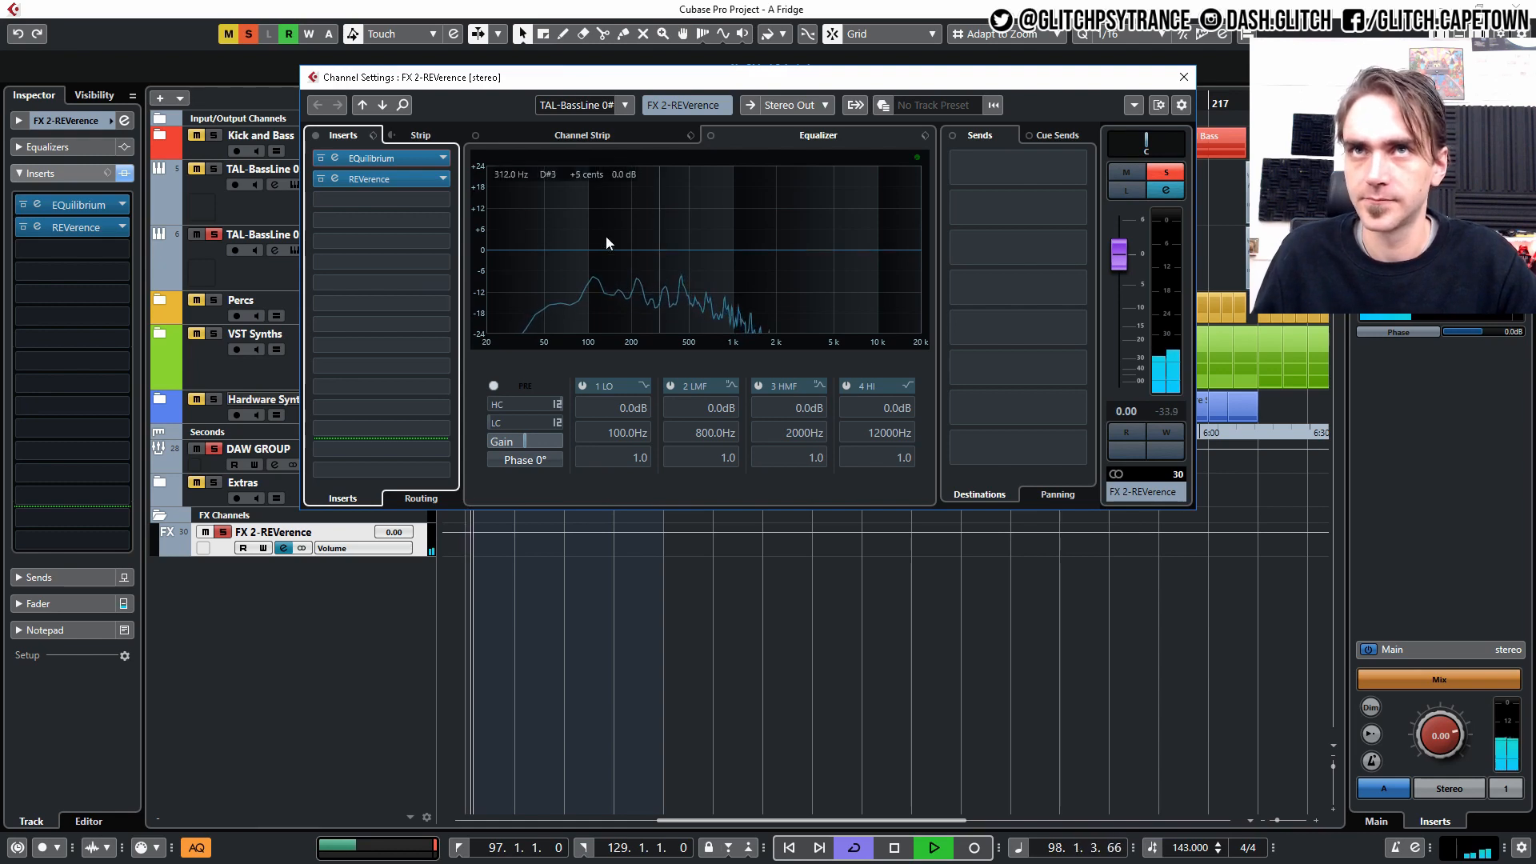
Add a Butterworth high-pass filter at about 600 Hz in EQuilibrium on the reverb channel, close the channel settings and stop playback
click(337, 159)
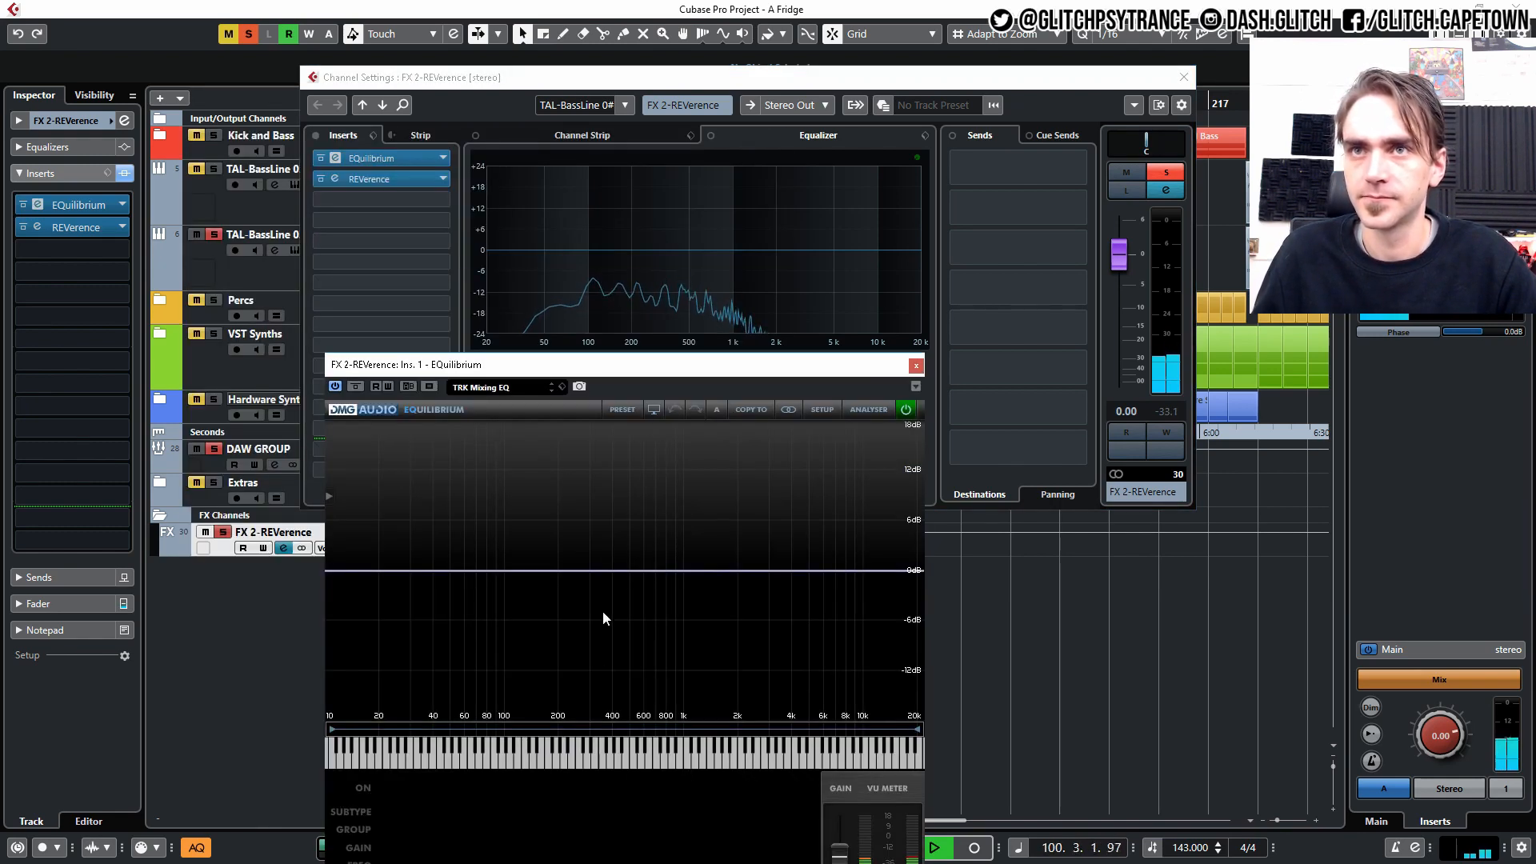
mouse_move(436, 598)
mouse_down()
mouse_move(435, 626)
mouse_move(435, 598)
mouse_up()
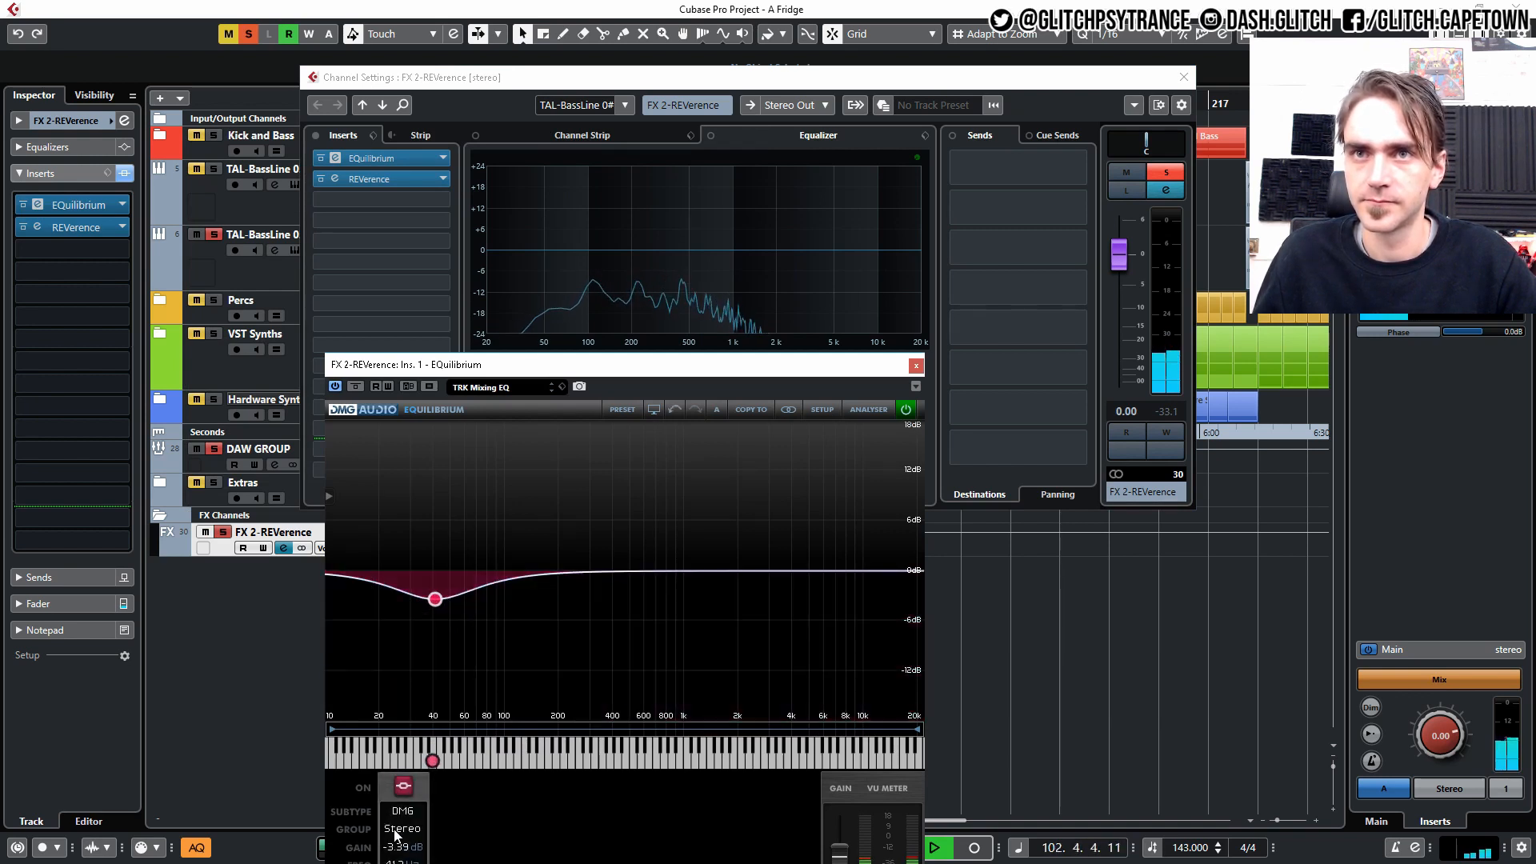
click(403, 783)
mouse_move(449, 714)
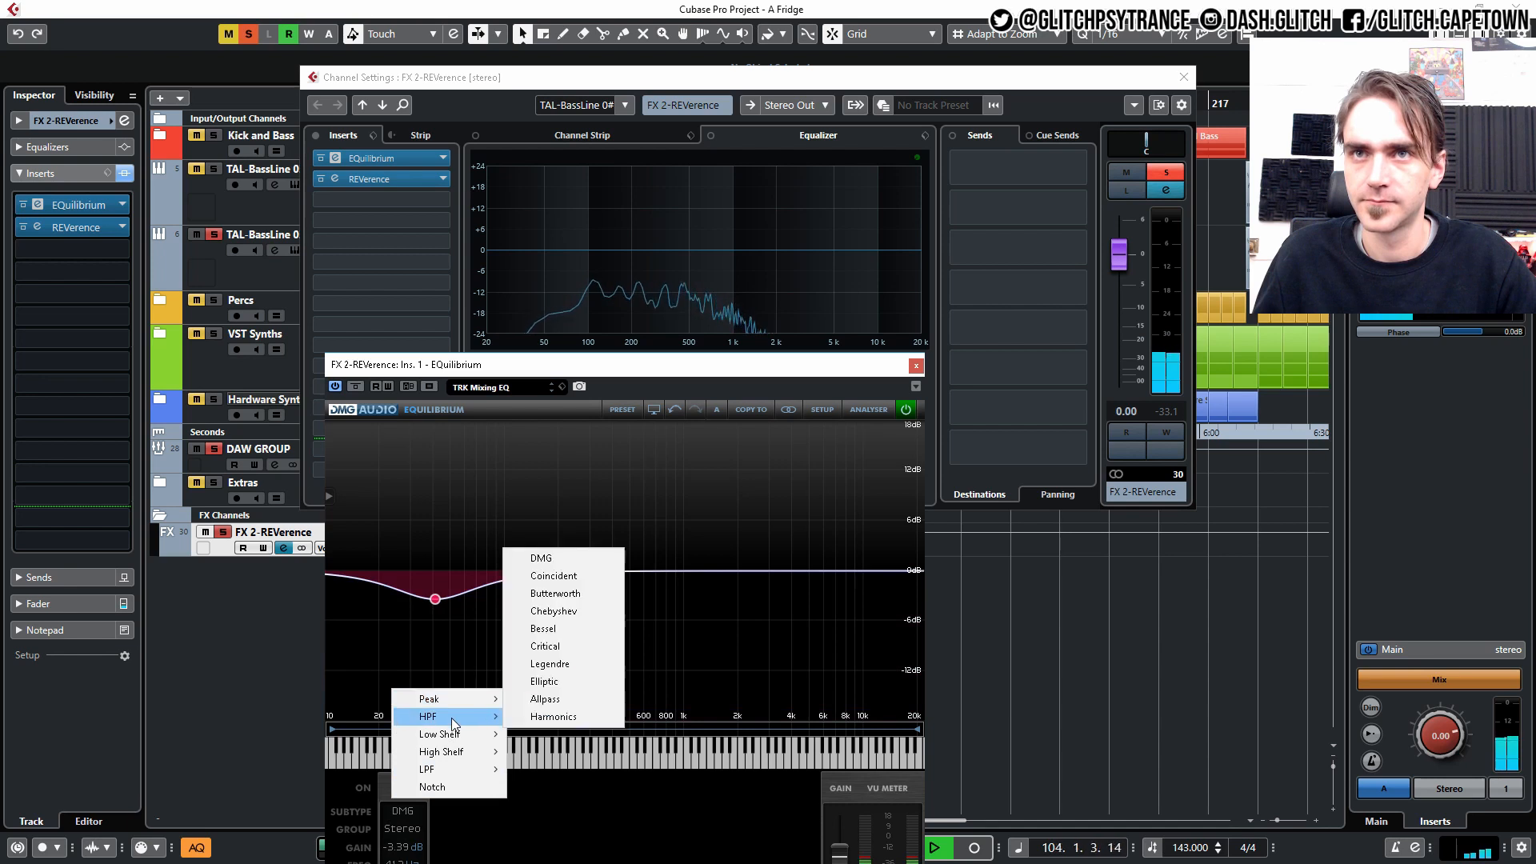
click(571, 594)
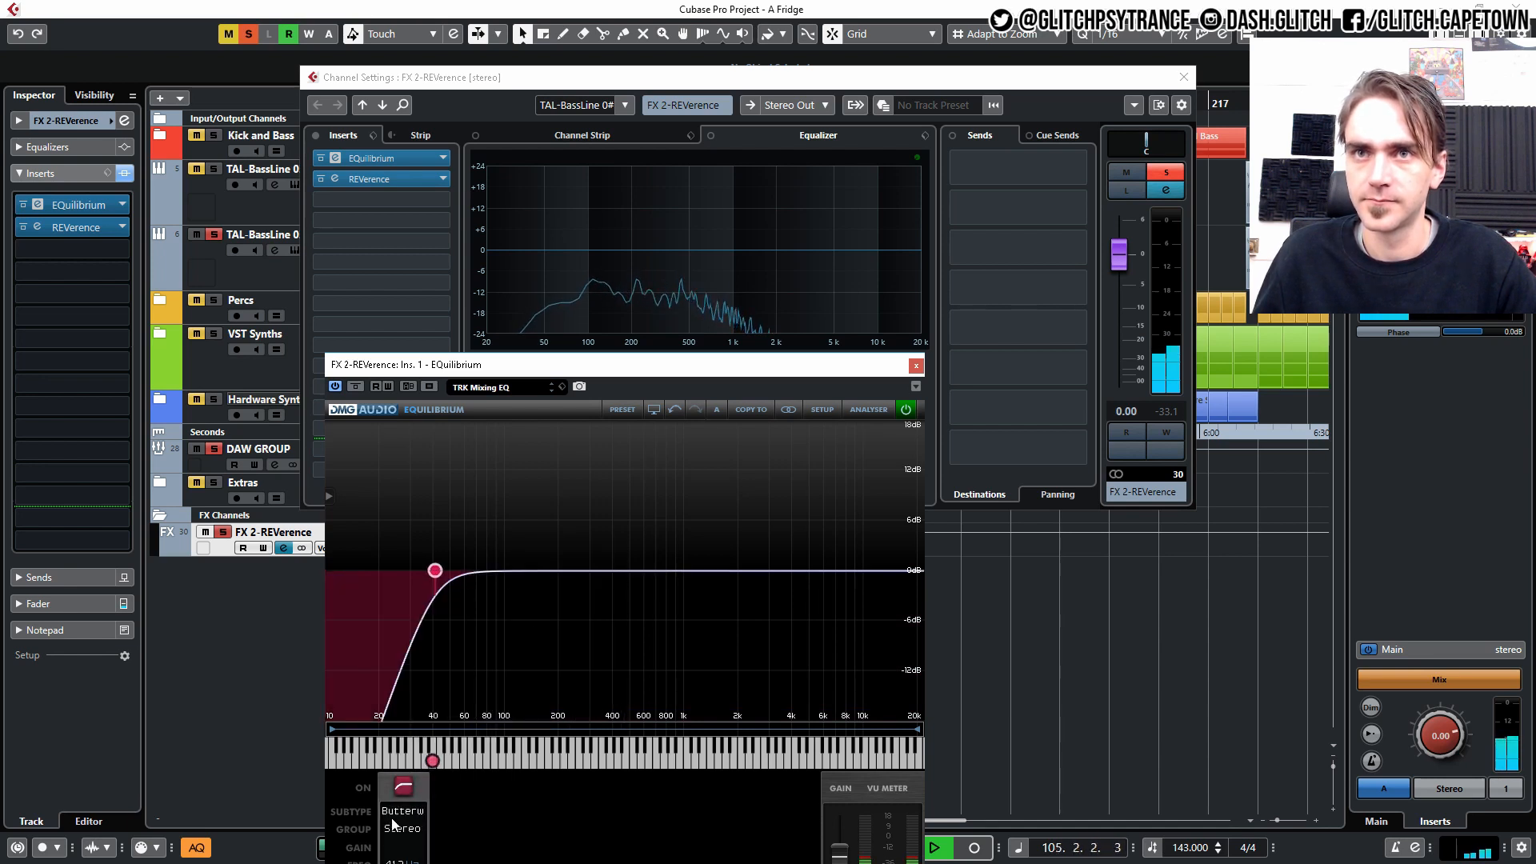
drag(434, 570, 627, 569)
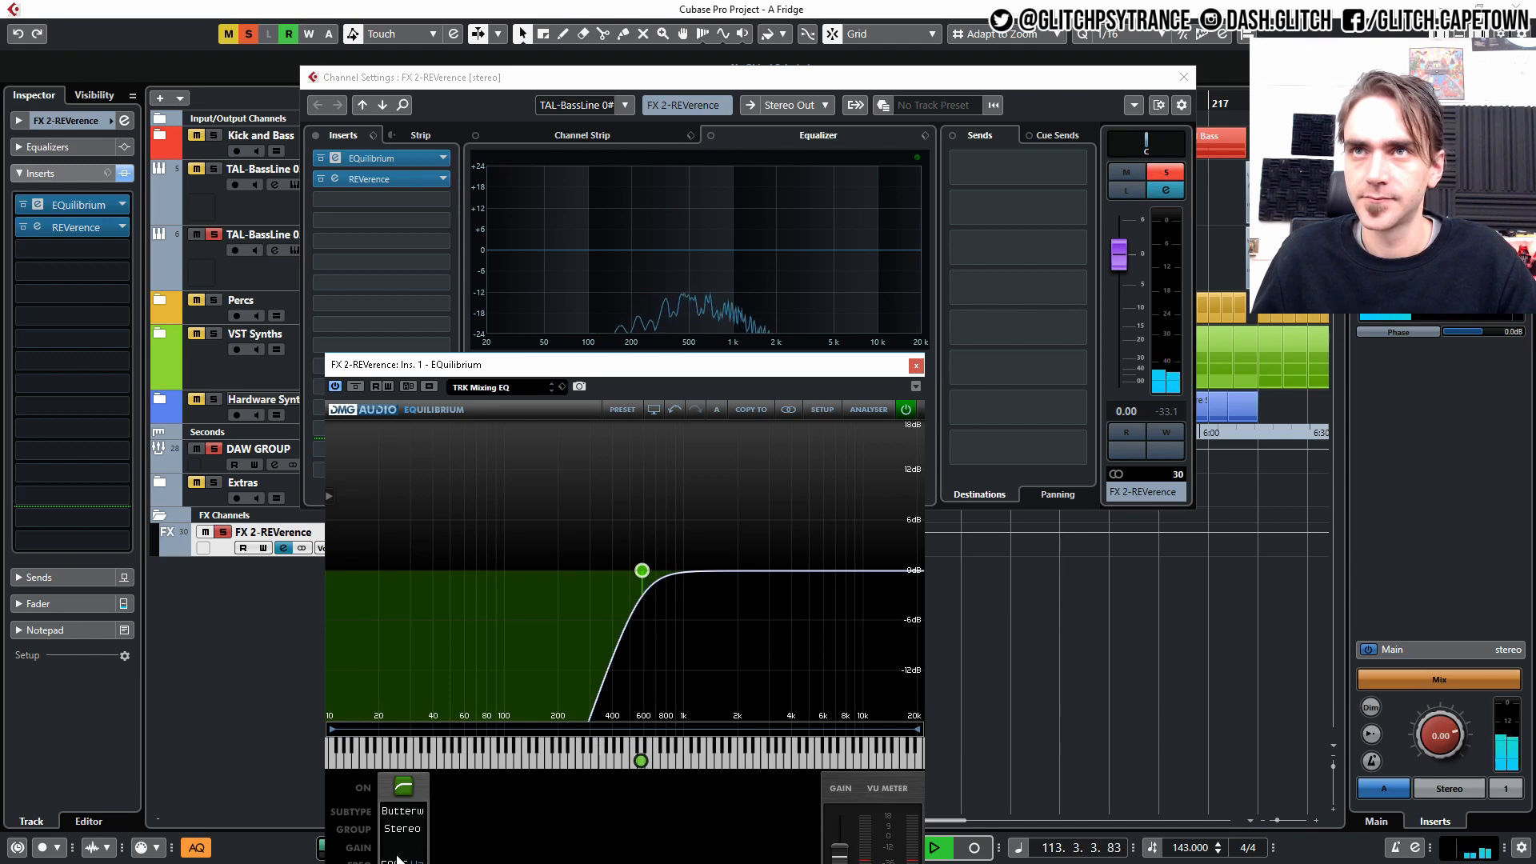
click(916, 365)
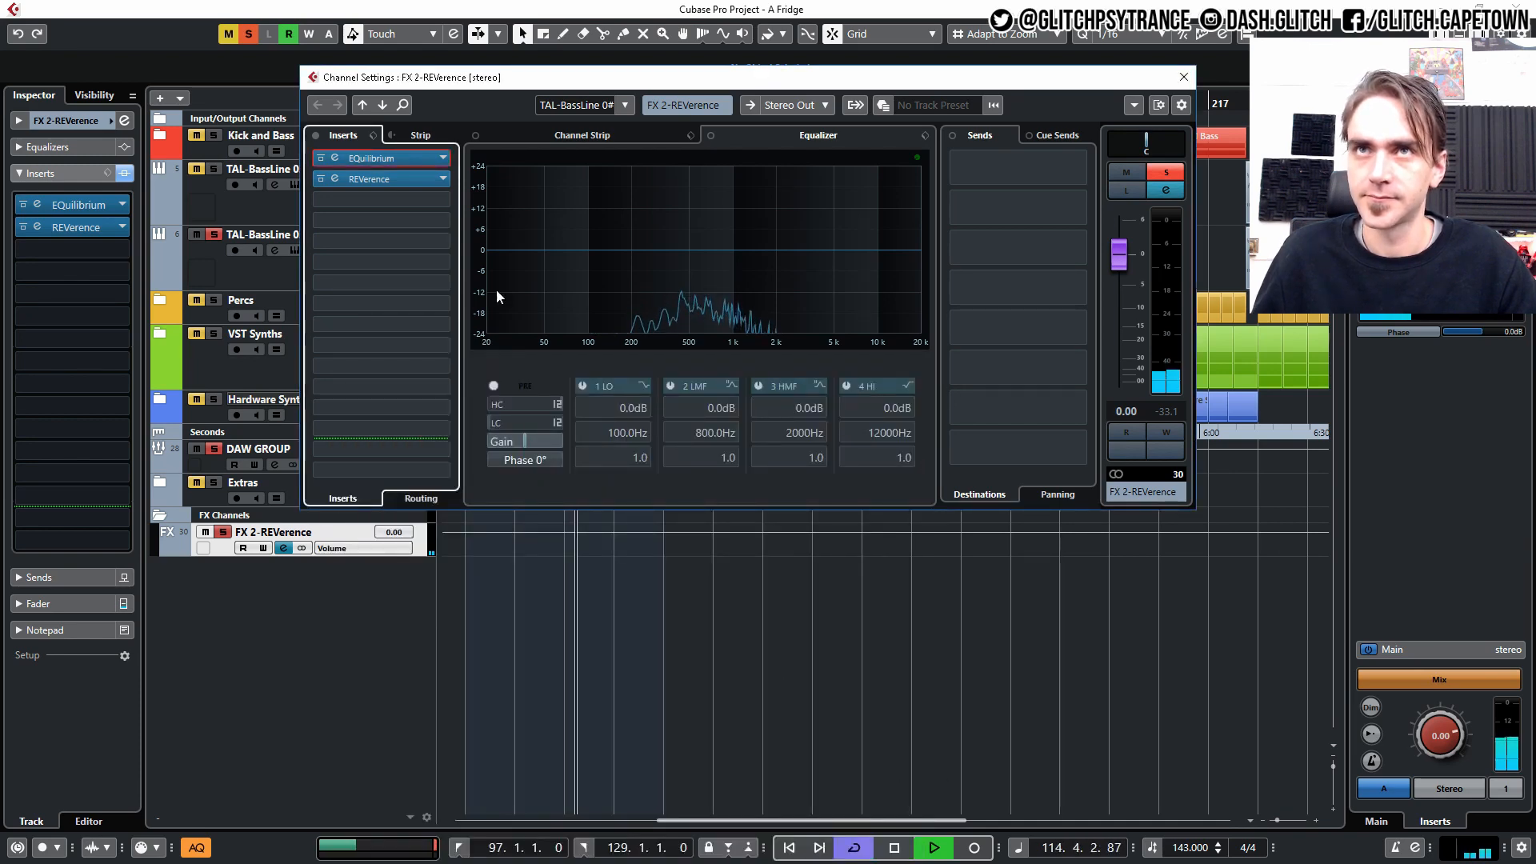
click(747, 685)
key(space)
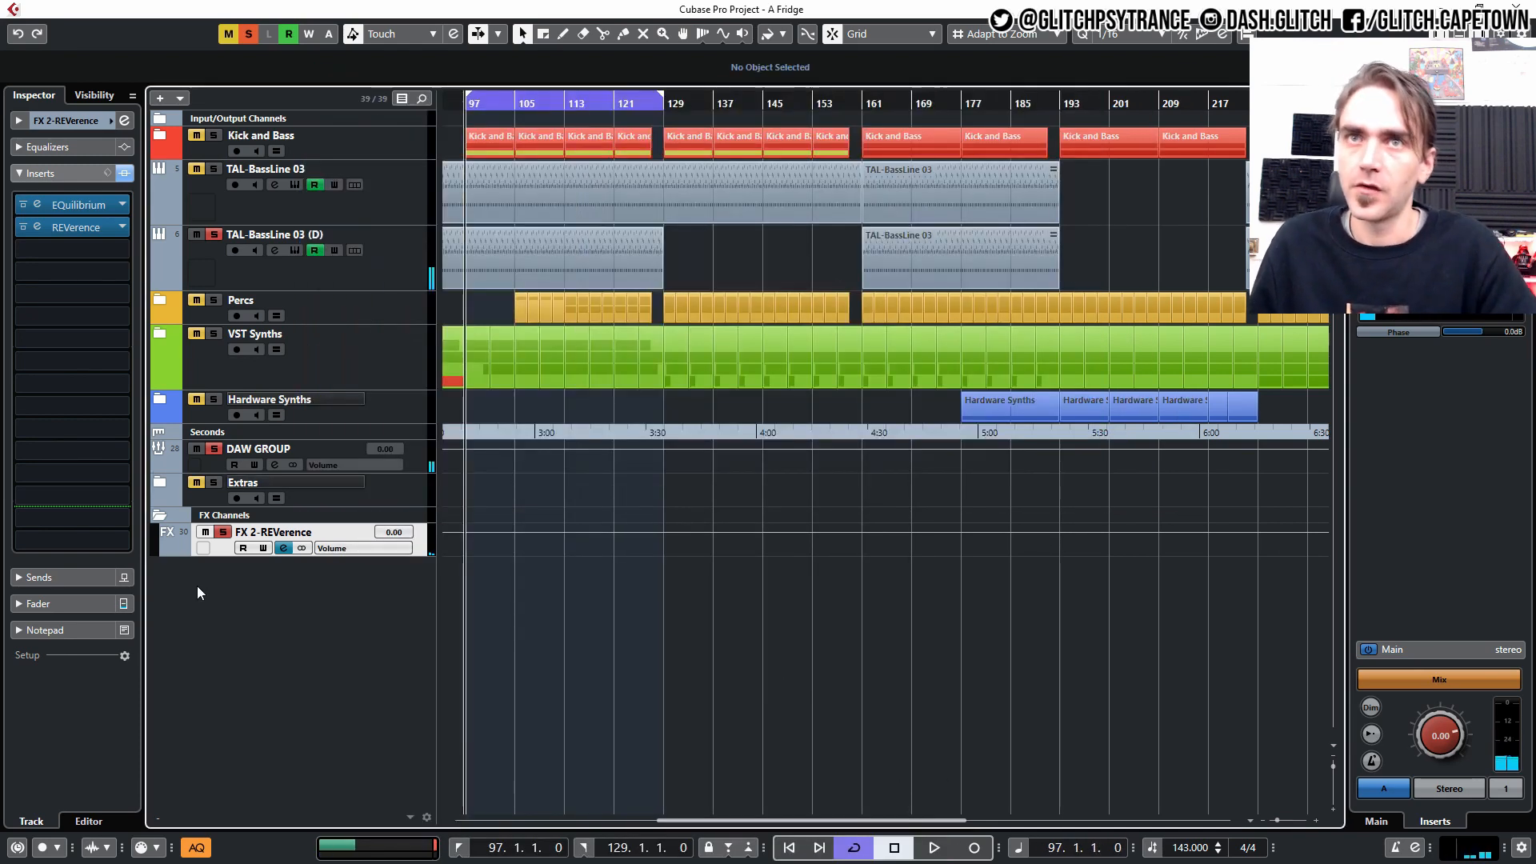
Import the impulse response 6 Spaces 04 West Church L.wav into REVerence on the FX channel
click(39, 229)
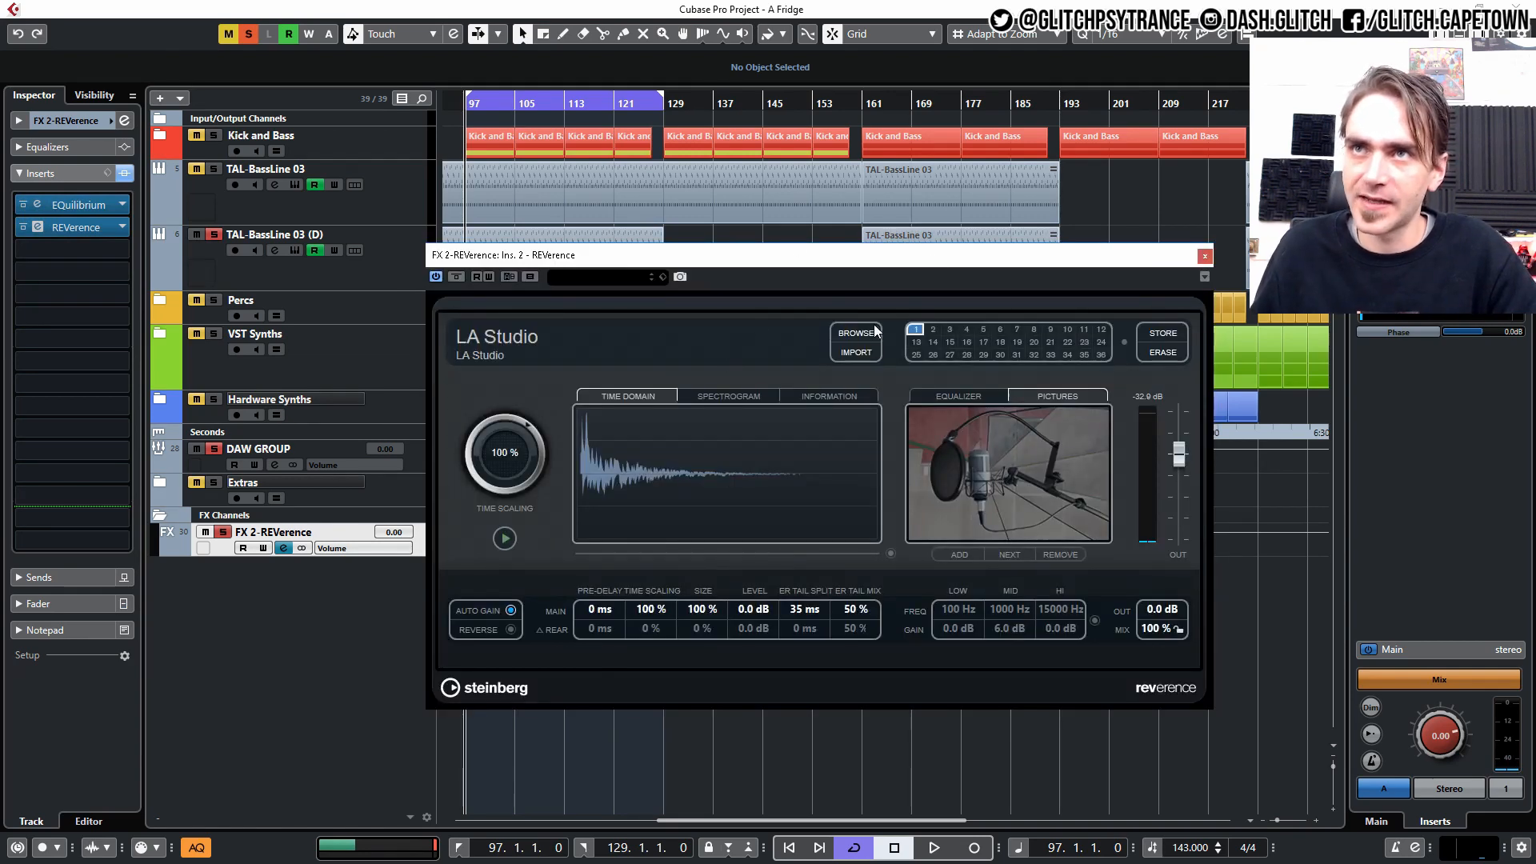
click(867, 340)
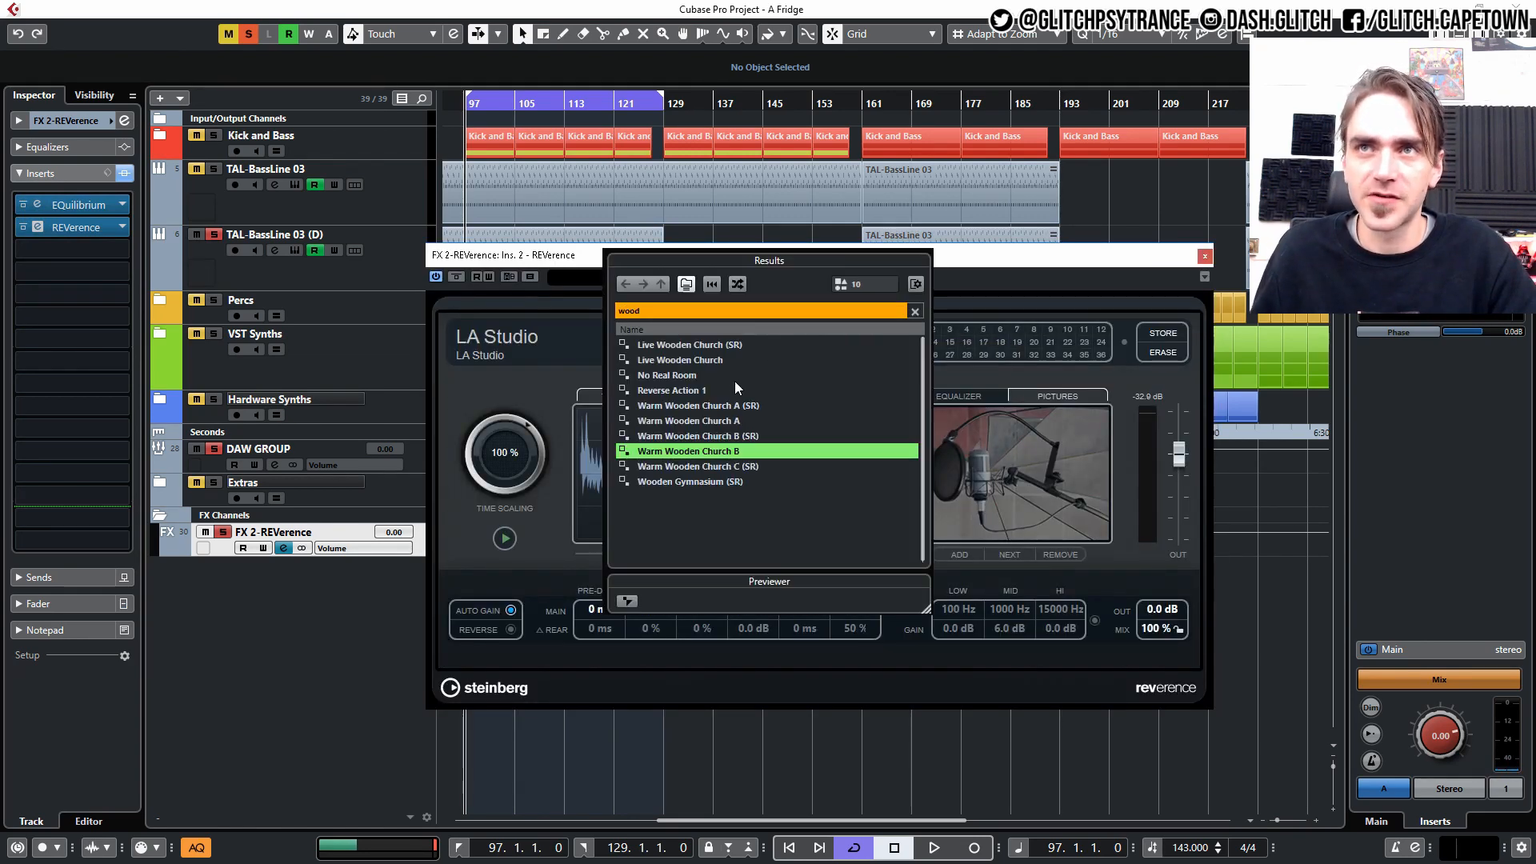
click(993, 297)
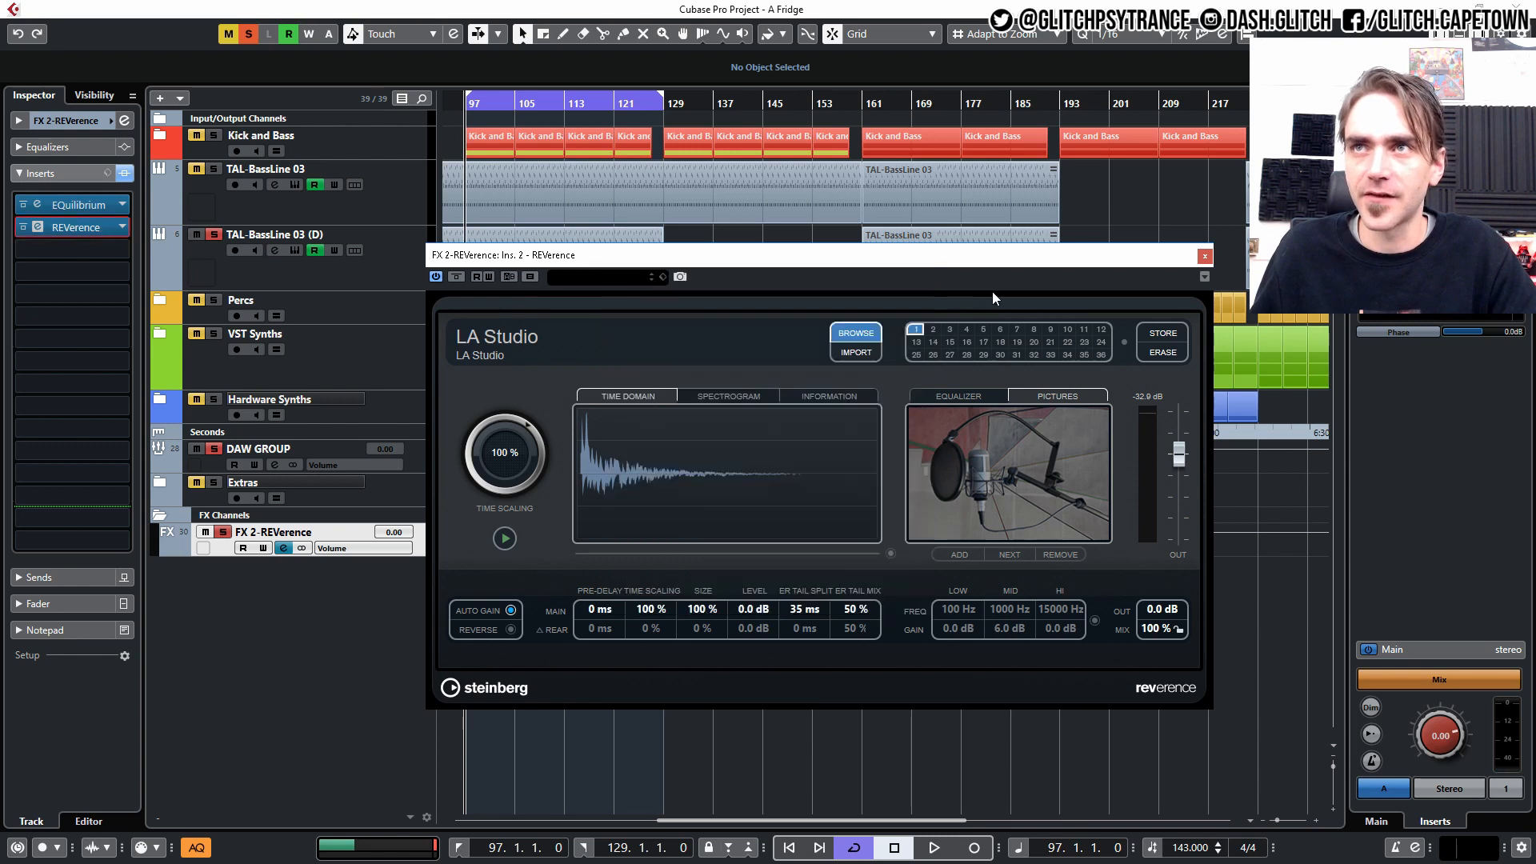
click(853, 359)
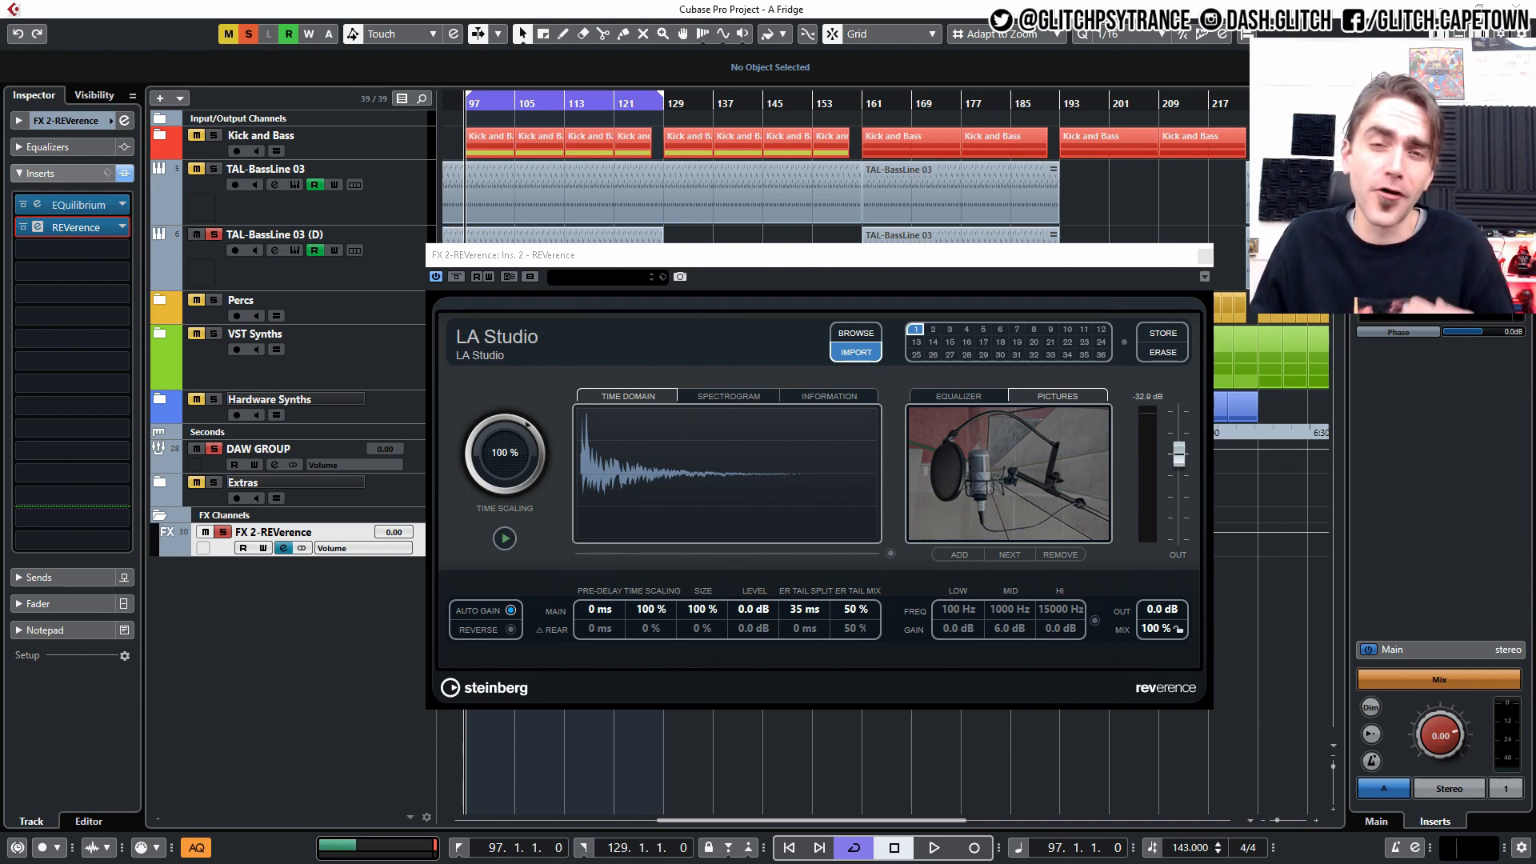
drag(0, 120, 423, 201)
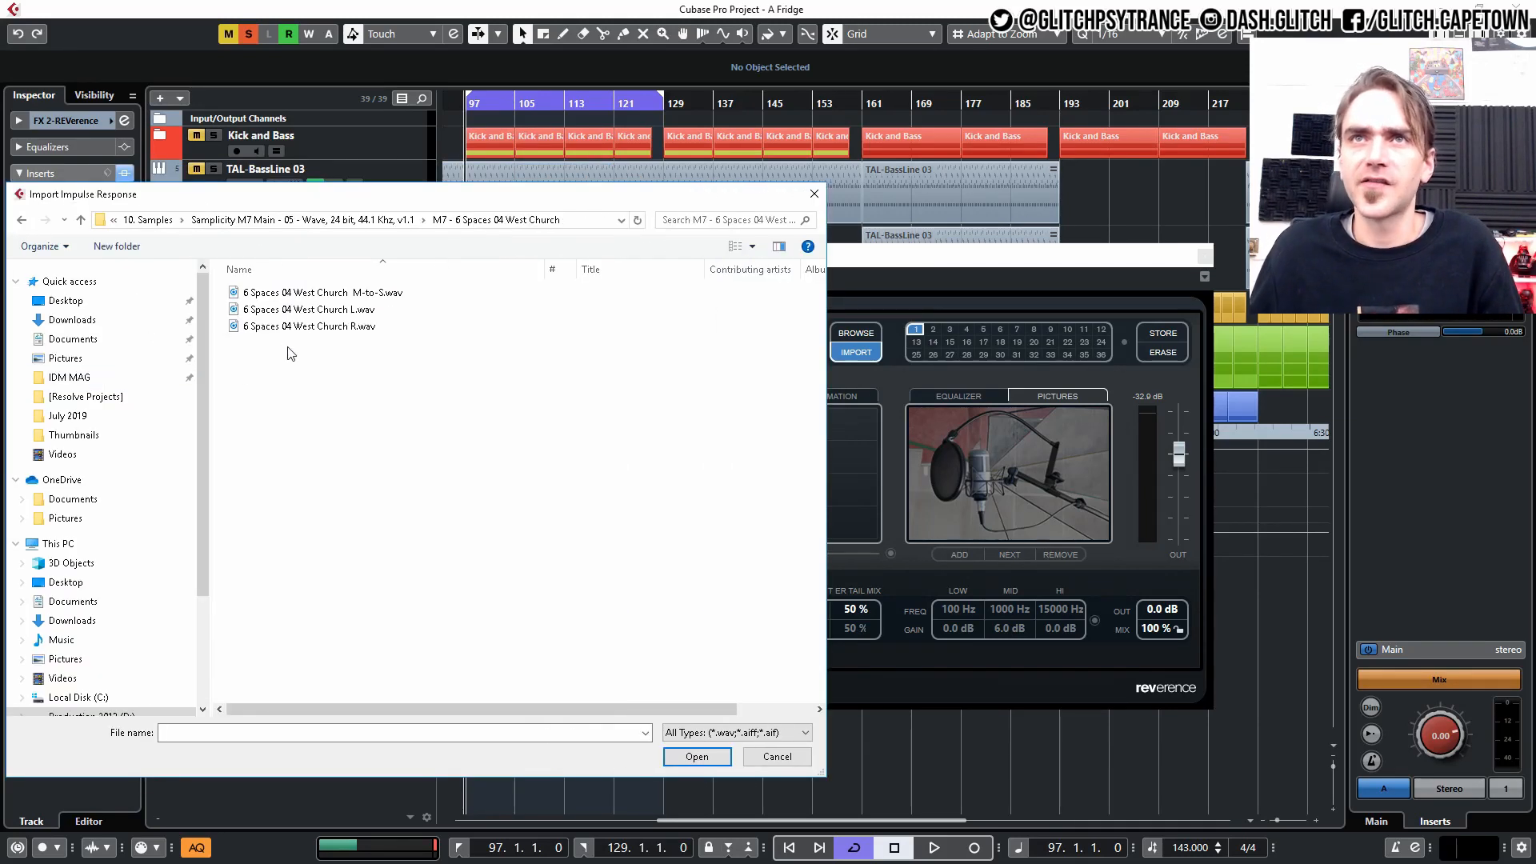
double_click(373, 310)
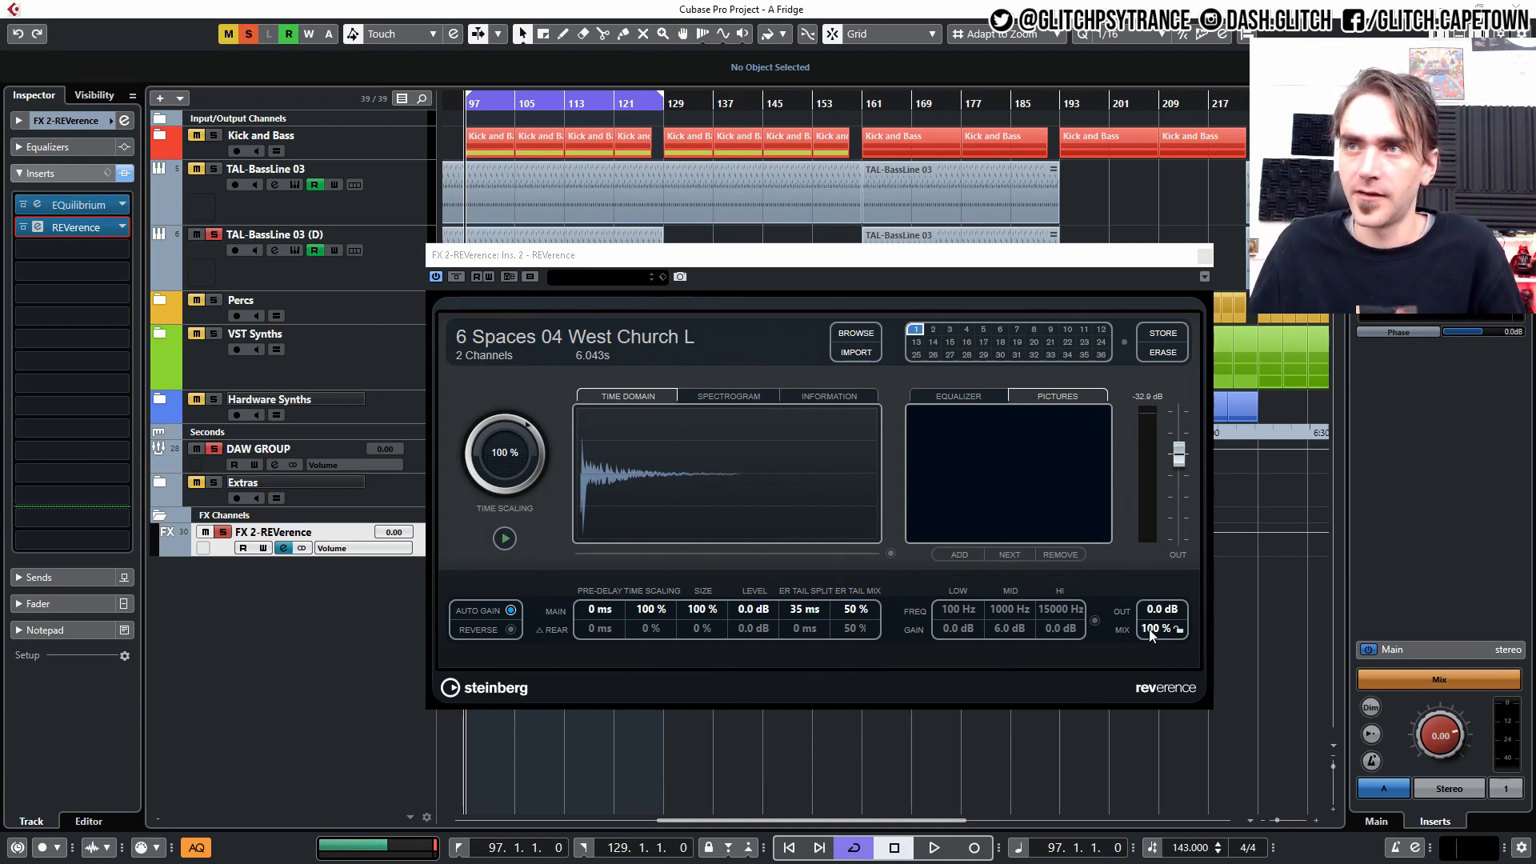
Audition the loop with the imported reverb, close REVerence and increase the FX 2-REVerence track's height
key(space)
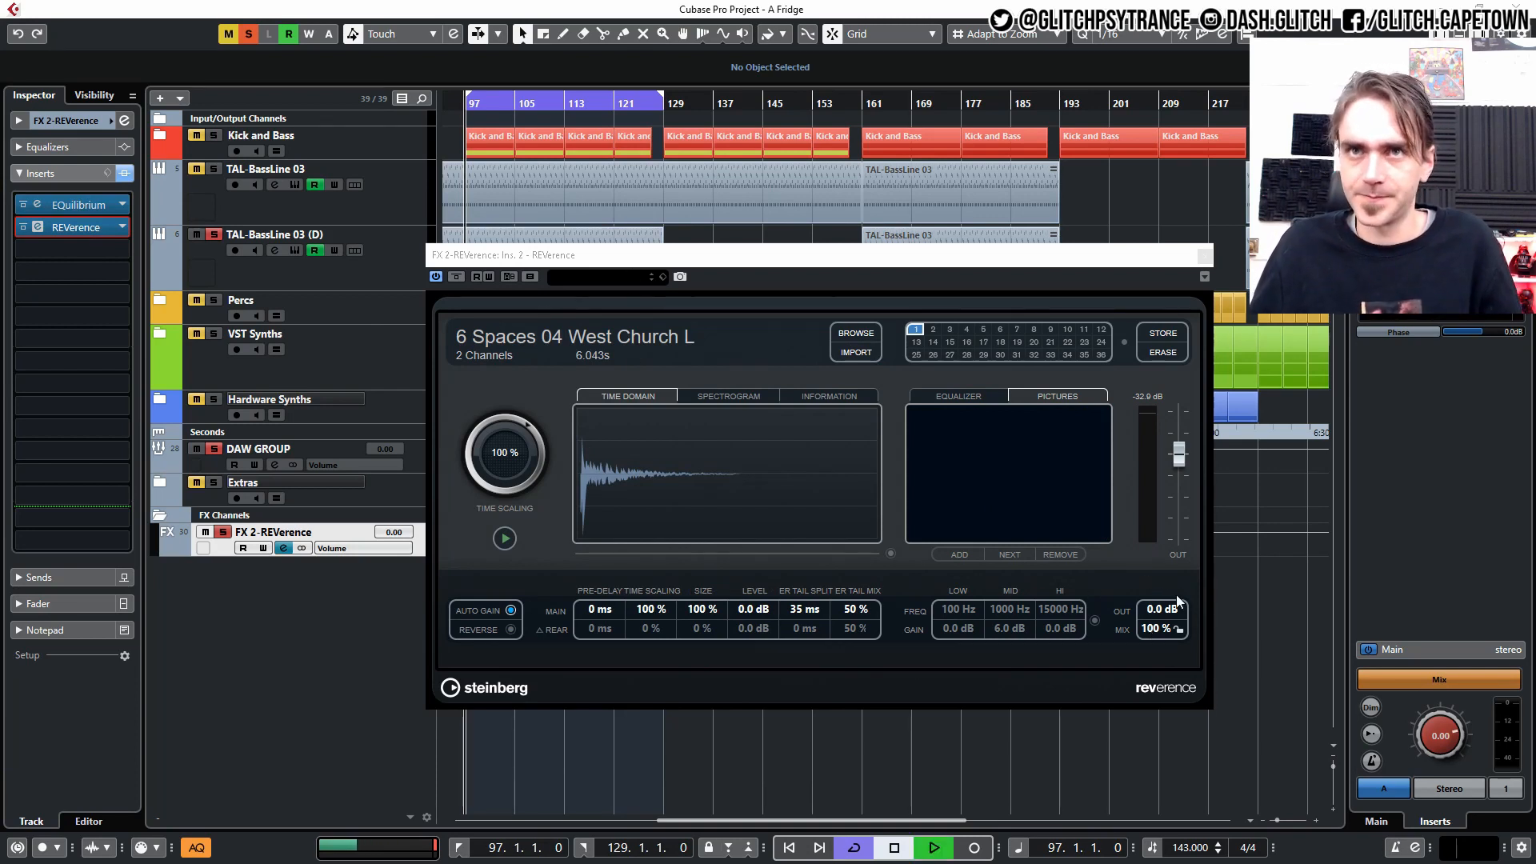
click(1204, 255)
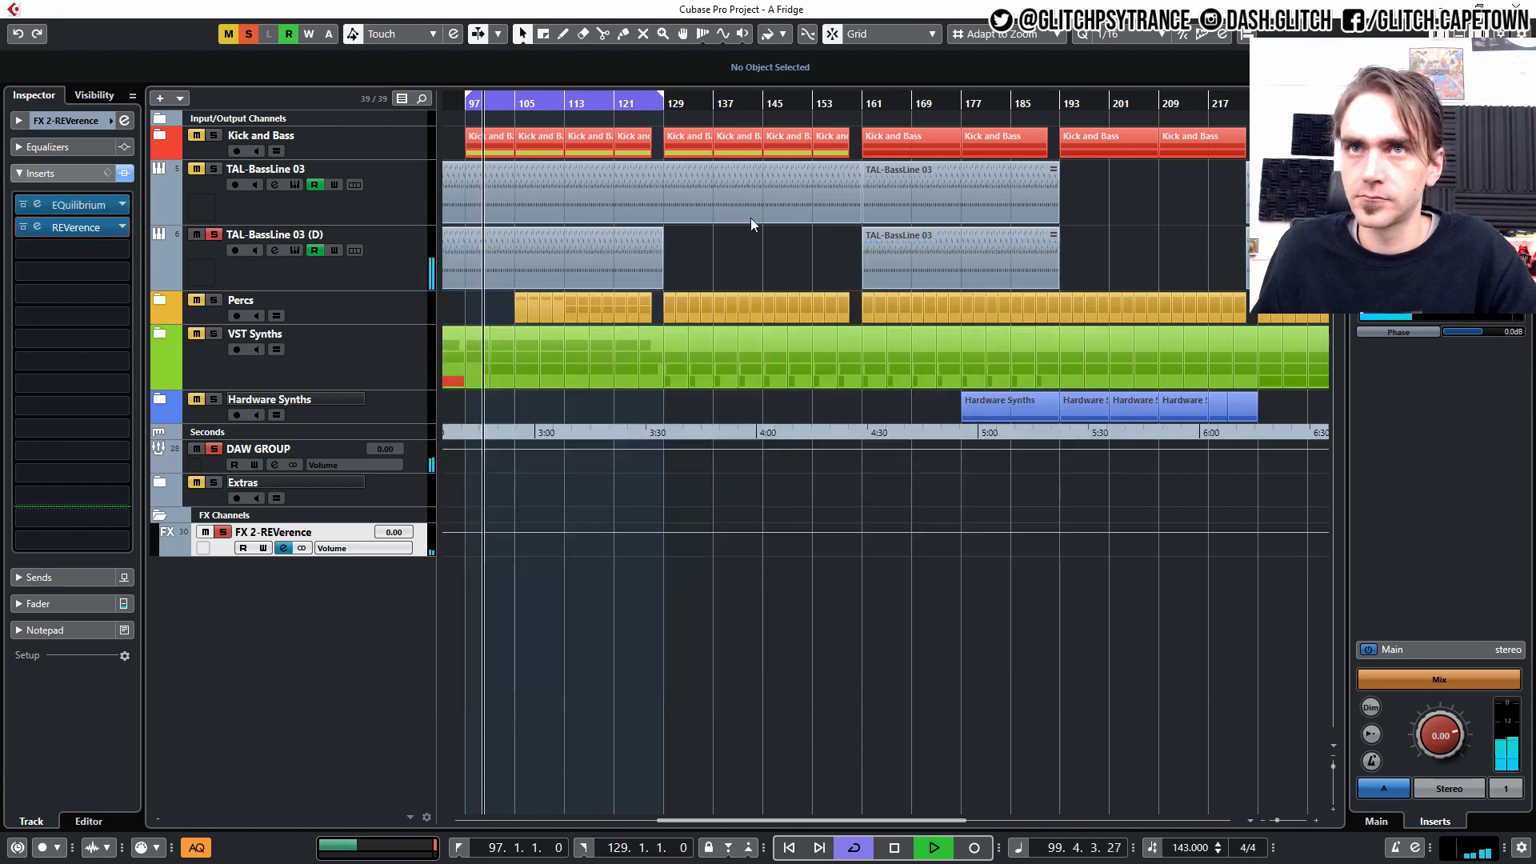
drag(418, 557, 415, 684)
key(space)
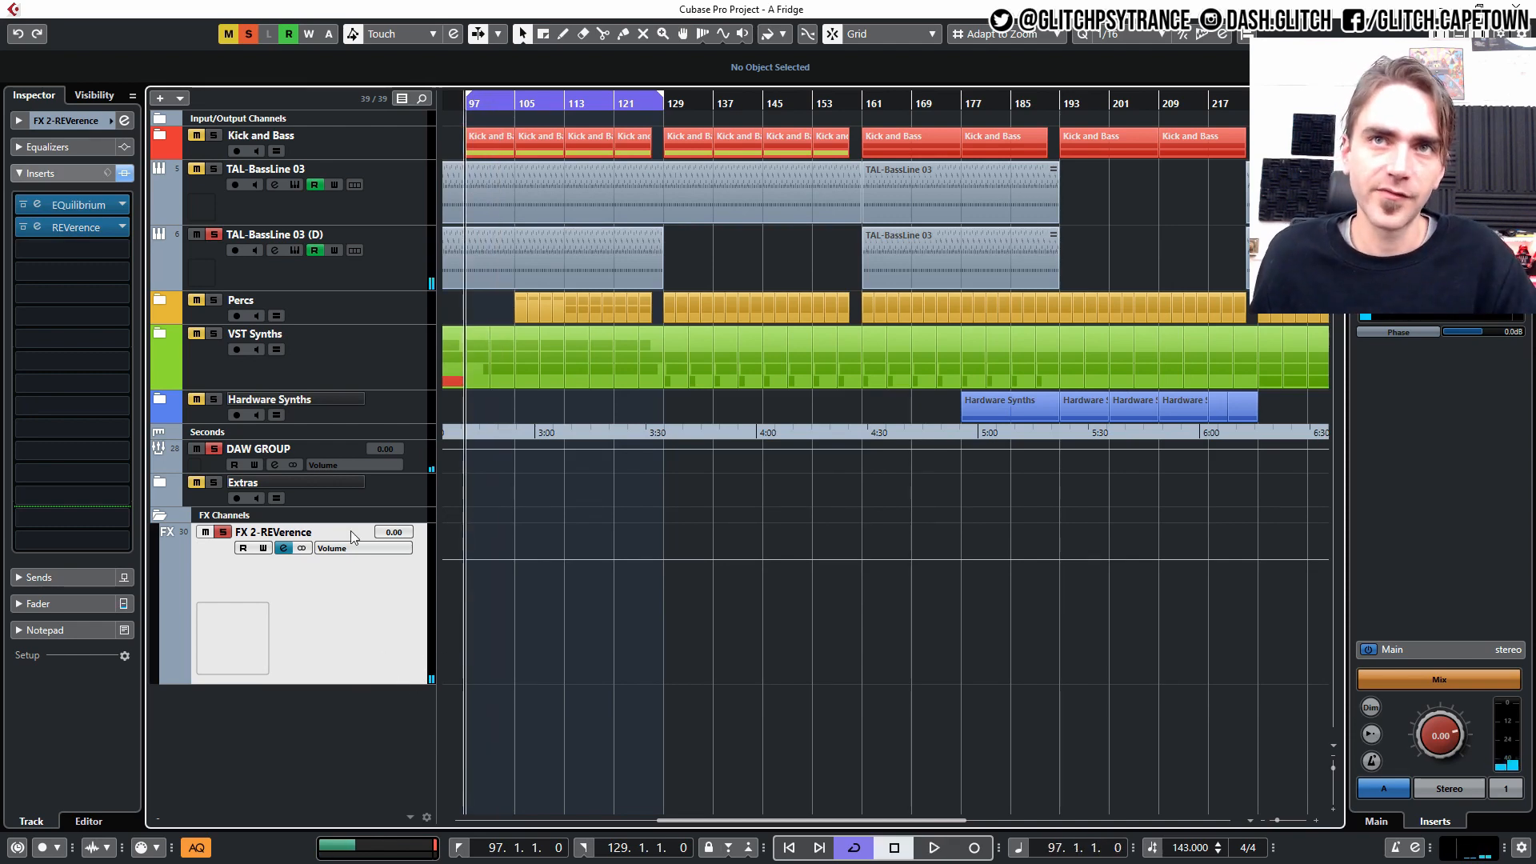
Switch the TAL-BassLine 03 (D) send to FX 2-REVerence to pre-fader and set its level to -0.70 during playback
click(391, 272)
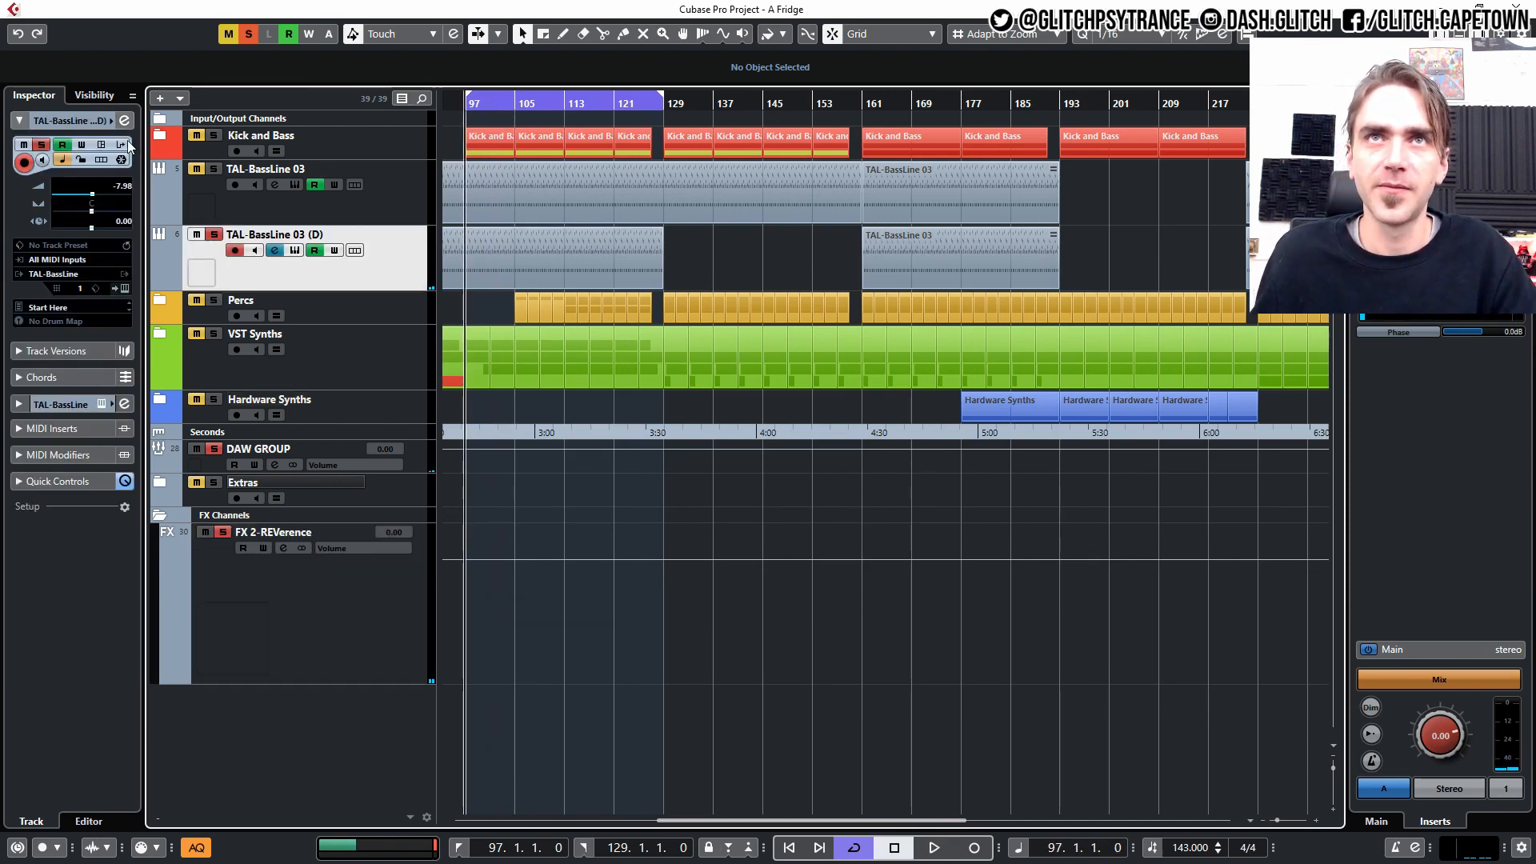
click(125, 121)
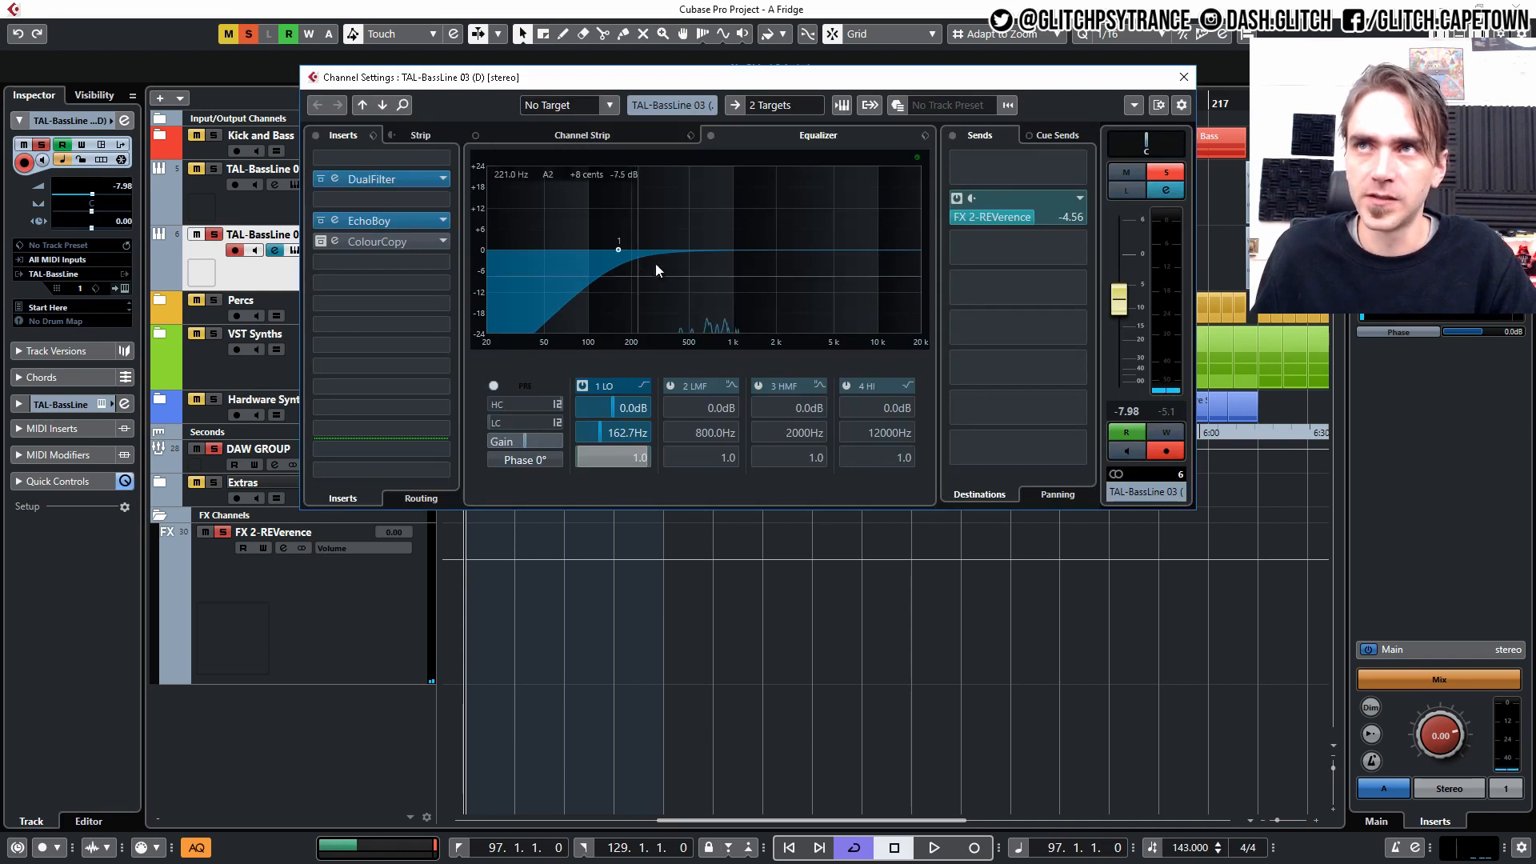
drag(1034, 216, 1045, 156)
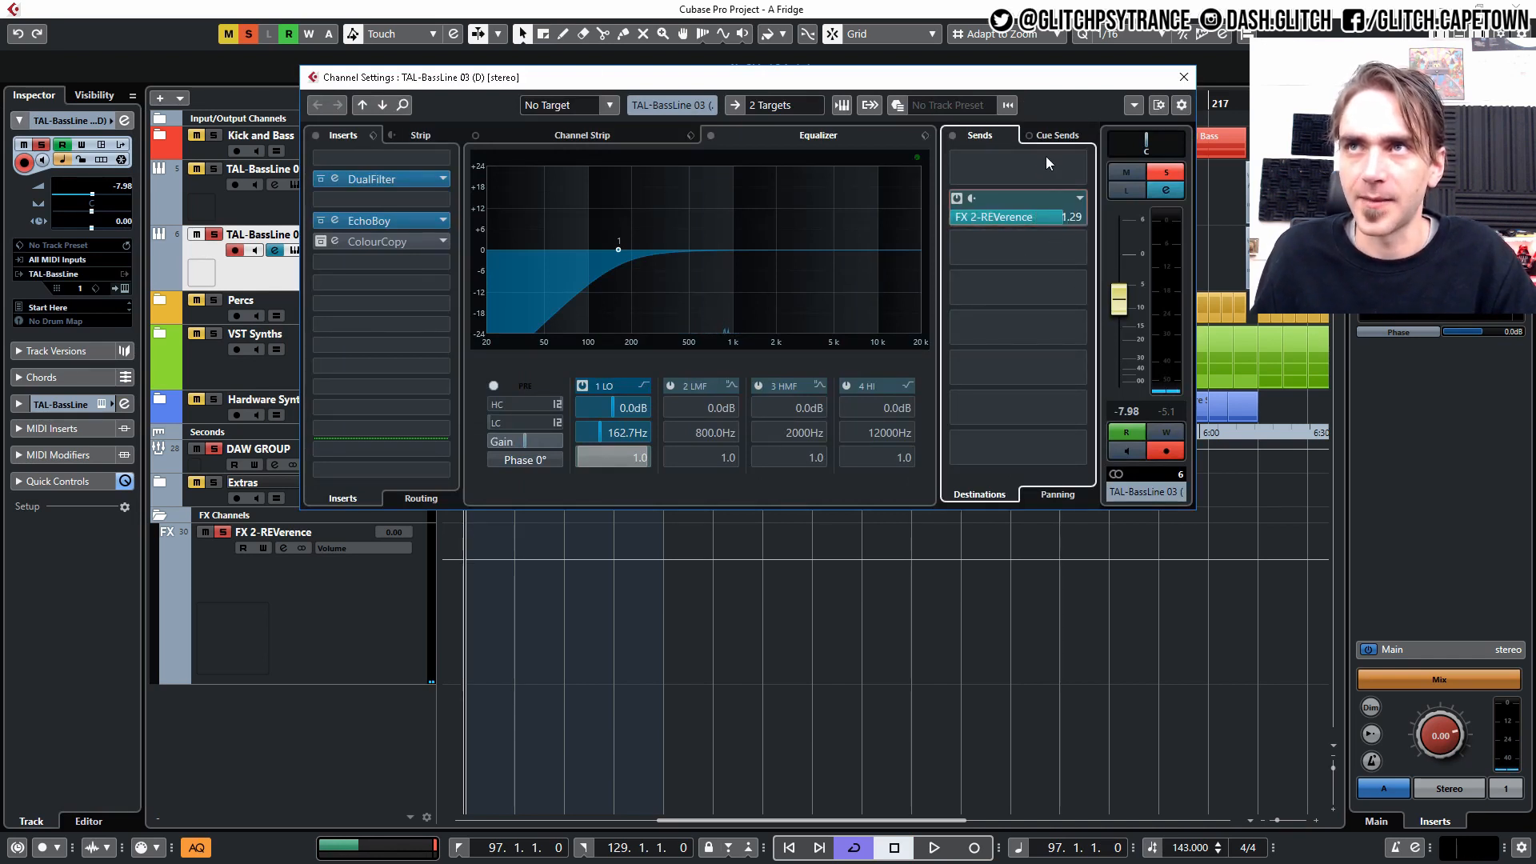
drag(1075, 195, 1051, 222)
right_click(1053, 220)
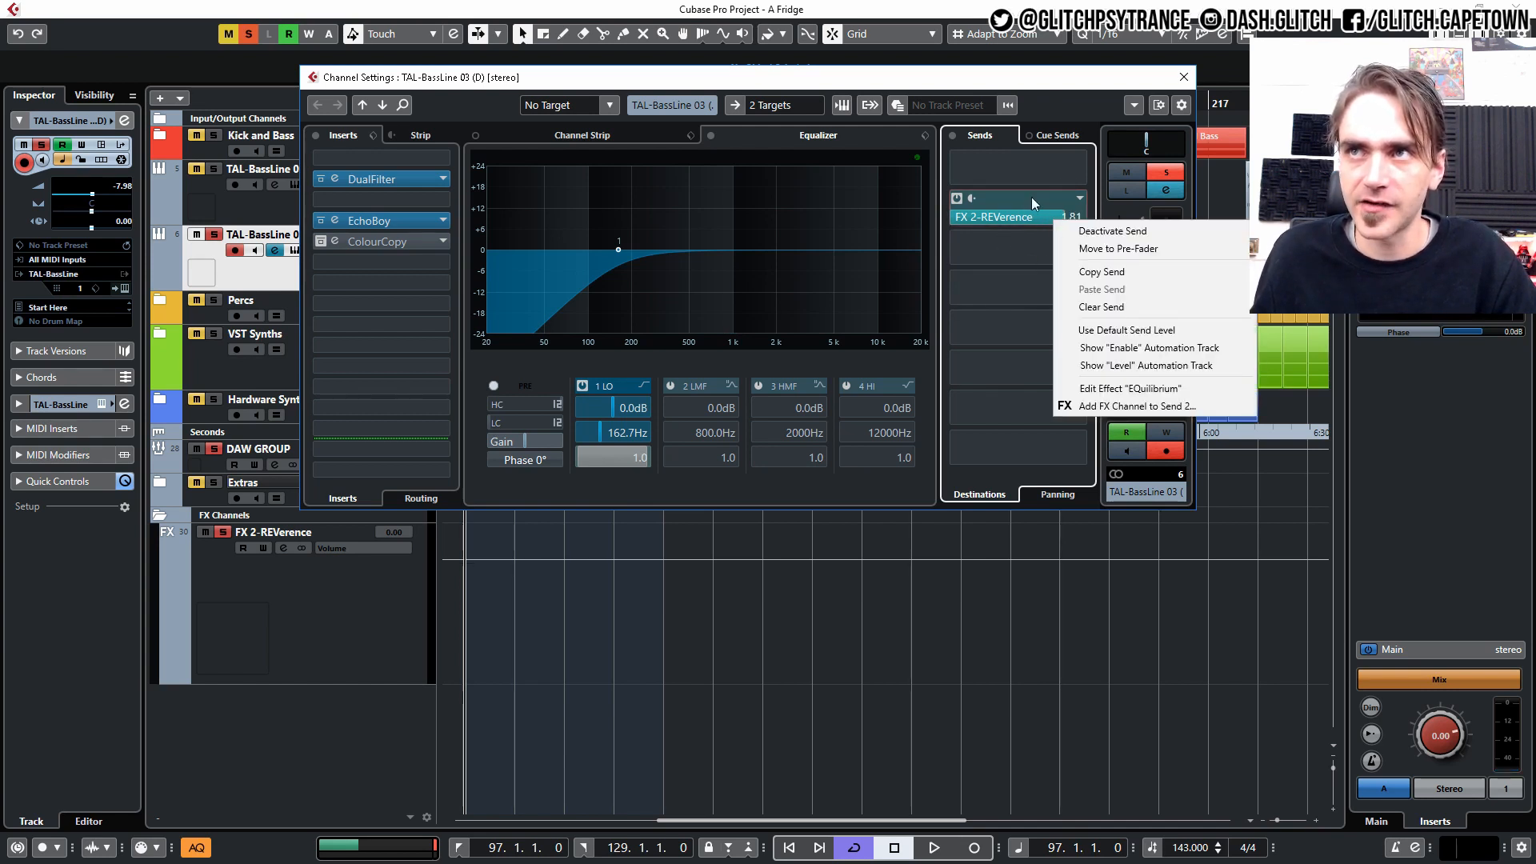
click(1127, 253)
drag(1040, 221, 1040, 317)
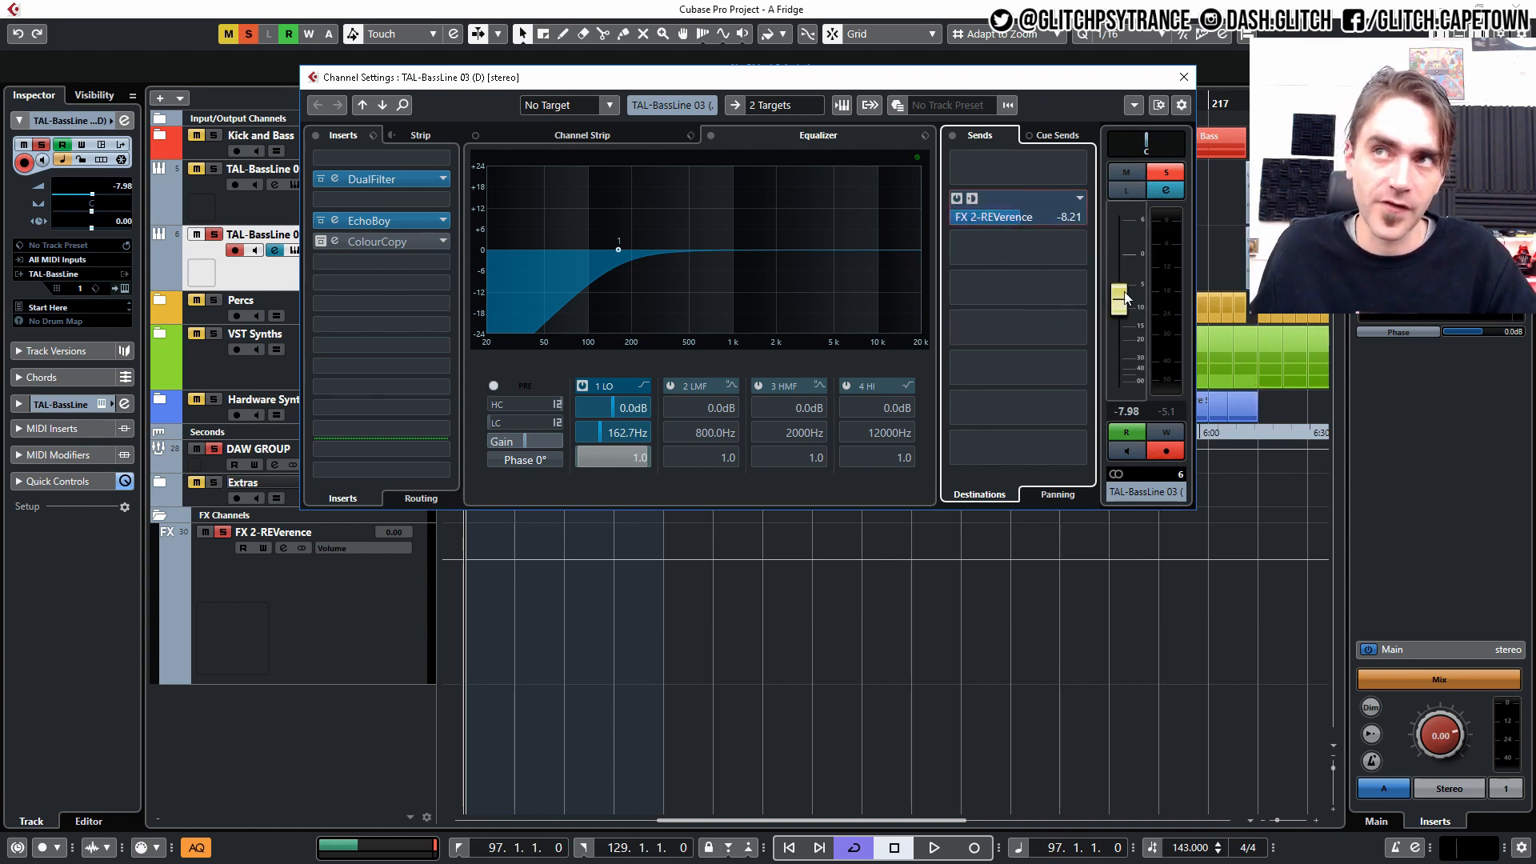
key(space)
drag(1019, 219, 1026, 117)
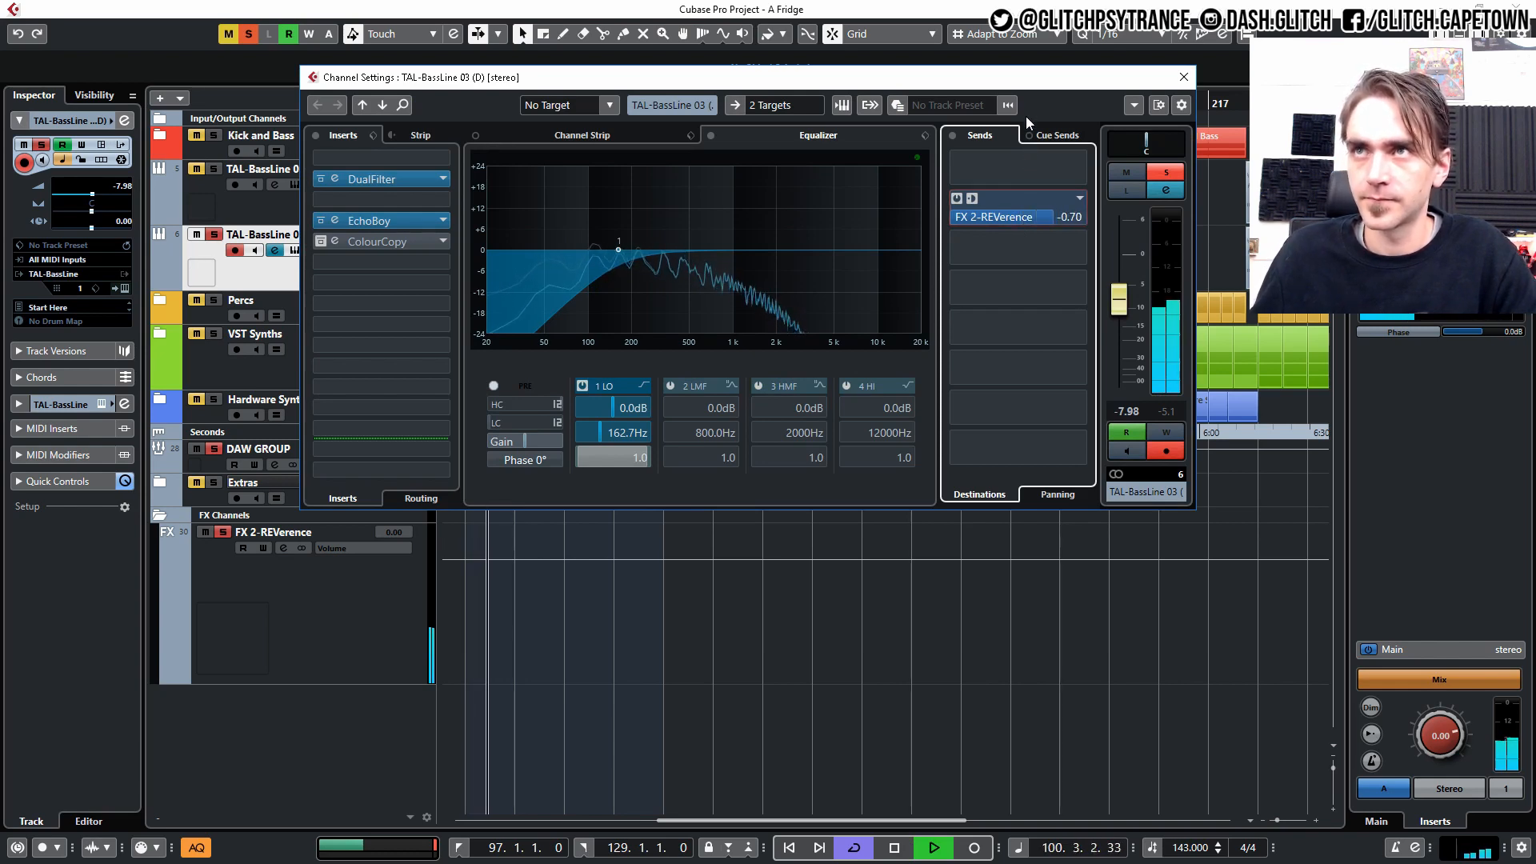
click(1184, 77)
Equalize the FX 2-REVerence channel with -10.1 dB at 221.4 Hz, -5.7 dB at 636.5 Hz and 7.5 dB at 4346 Hz with Q 0.3
click(299, 642)
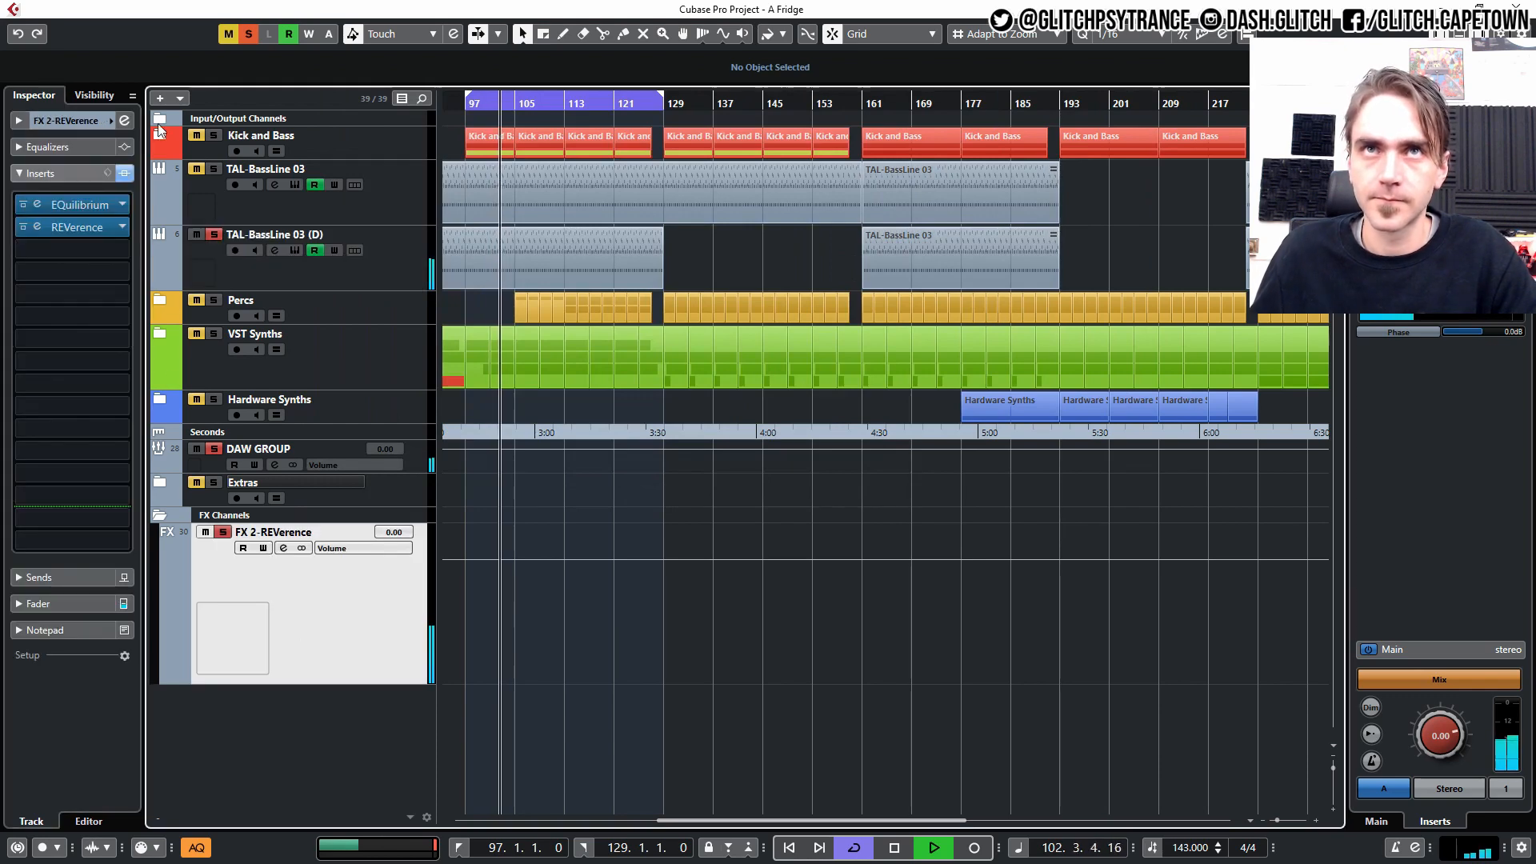
click(284, 548)
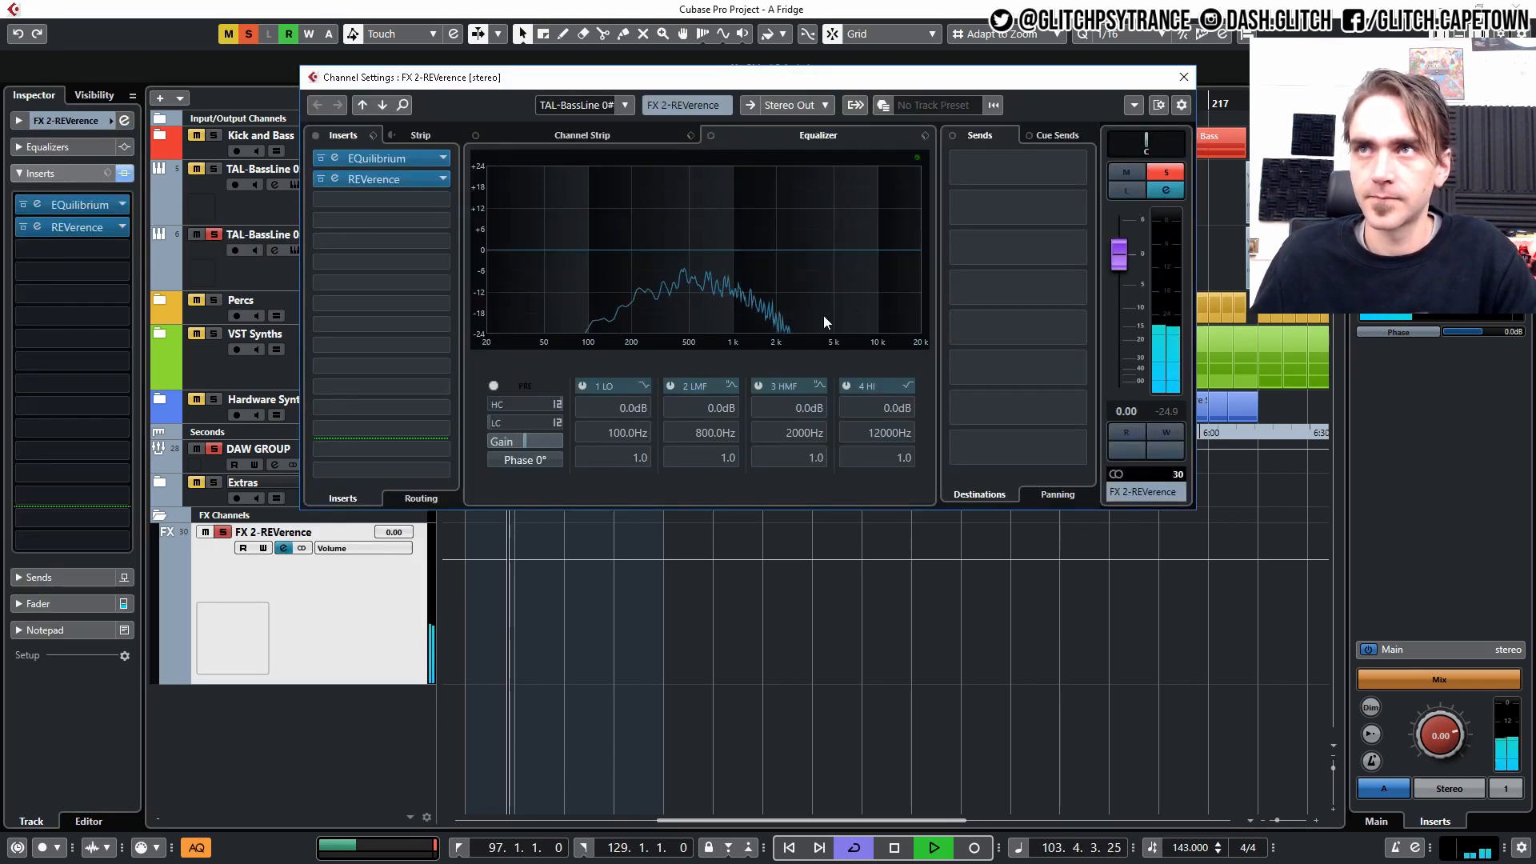
drag(624, 259, 637, 285)
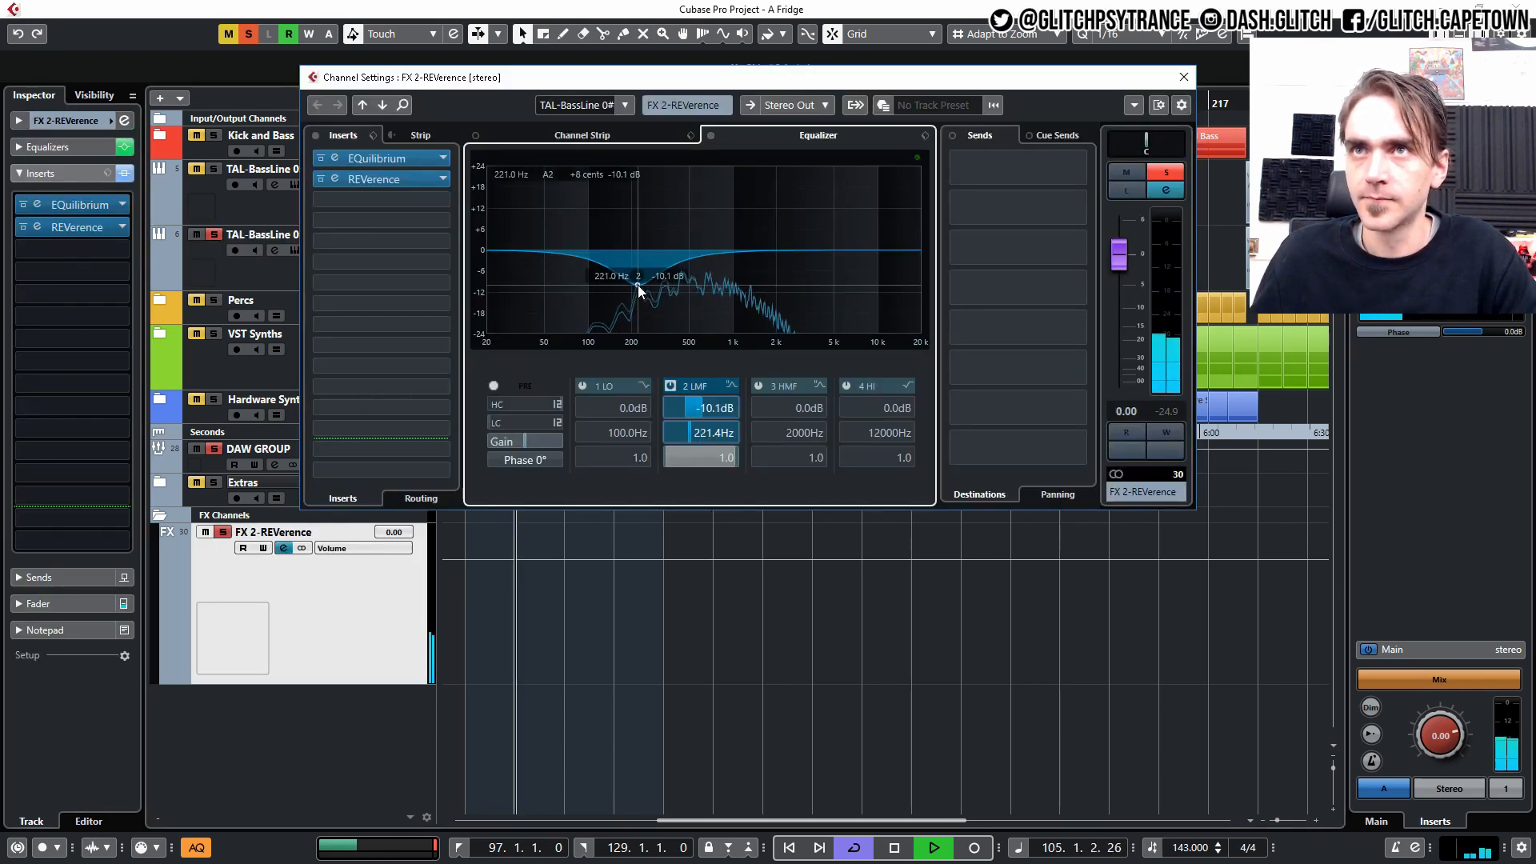
drag(756, 256, 825, 223)
scroll(824, 223, down, 6)
drag(708, 252, 705, 270)
Raise the FX 2-REVerence channel fader to 6.02
scroll(1136, 272, down, 2)
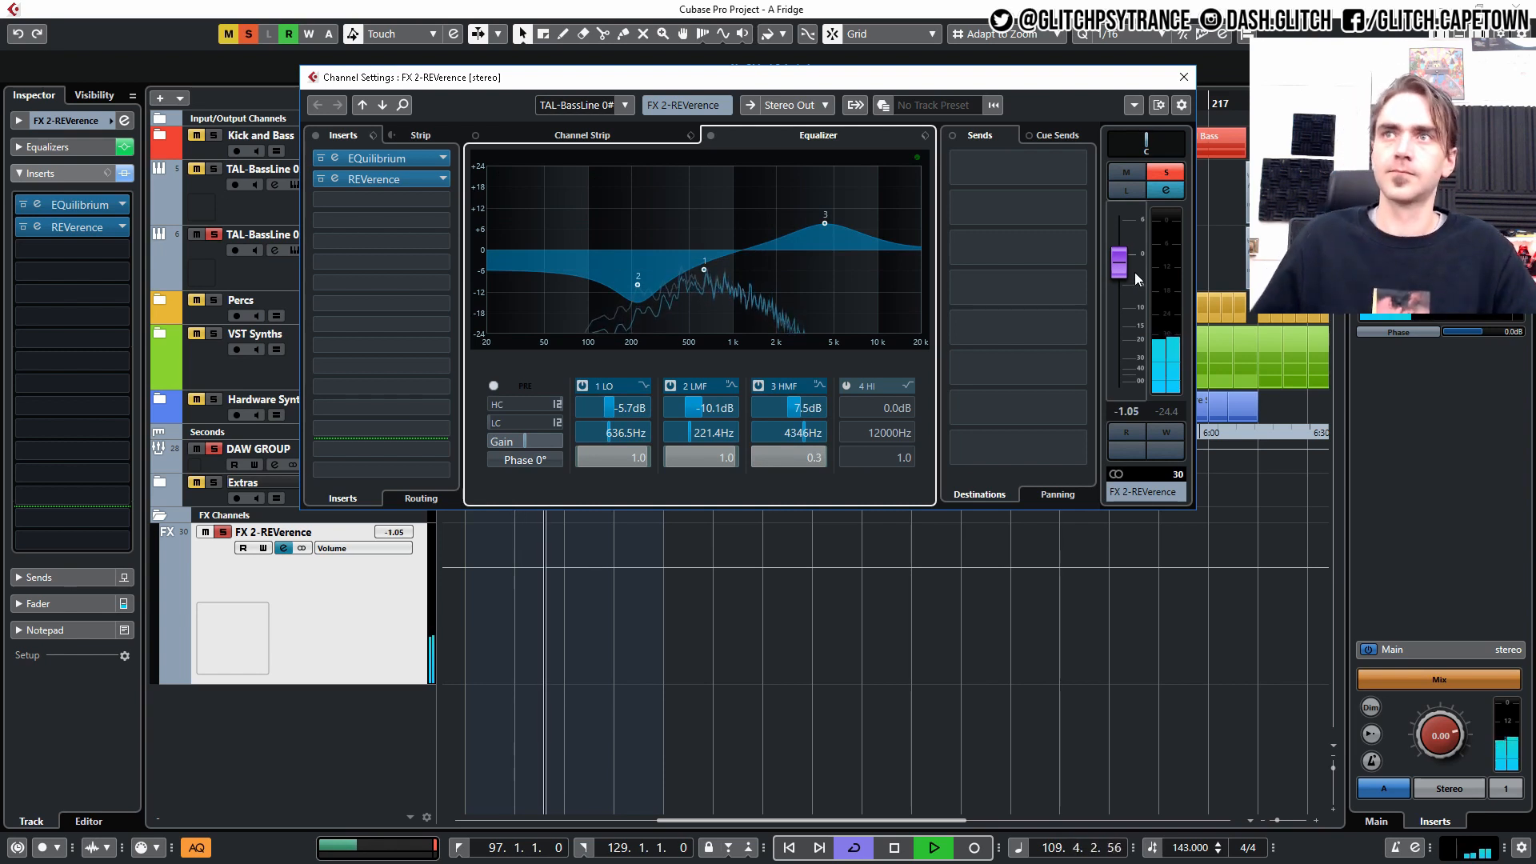
scroll(1135, 272, up, 10)
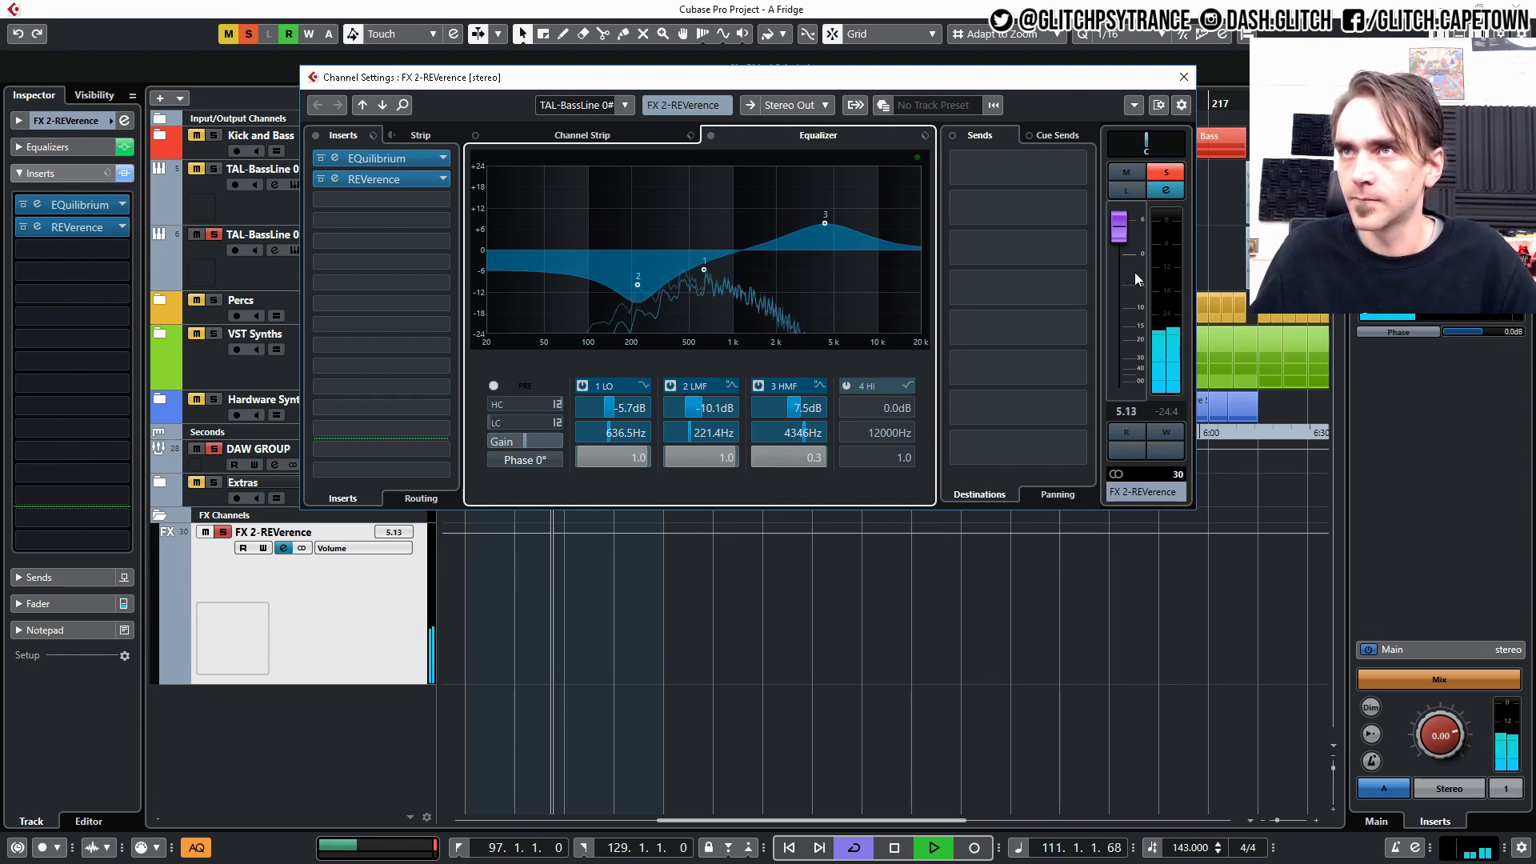
scroll(1135, 272, up, 3)
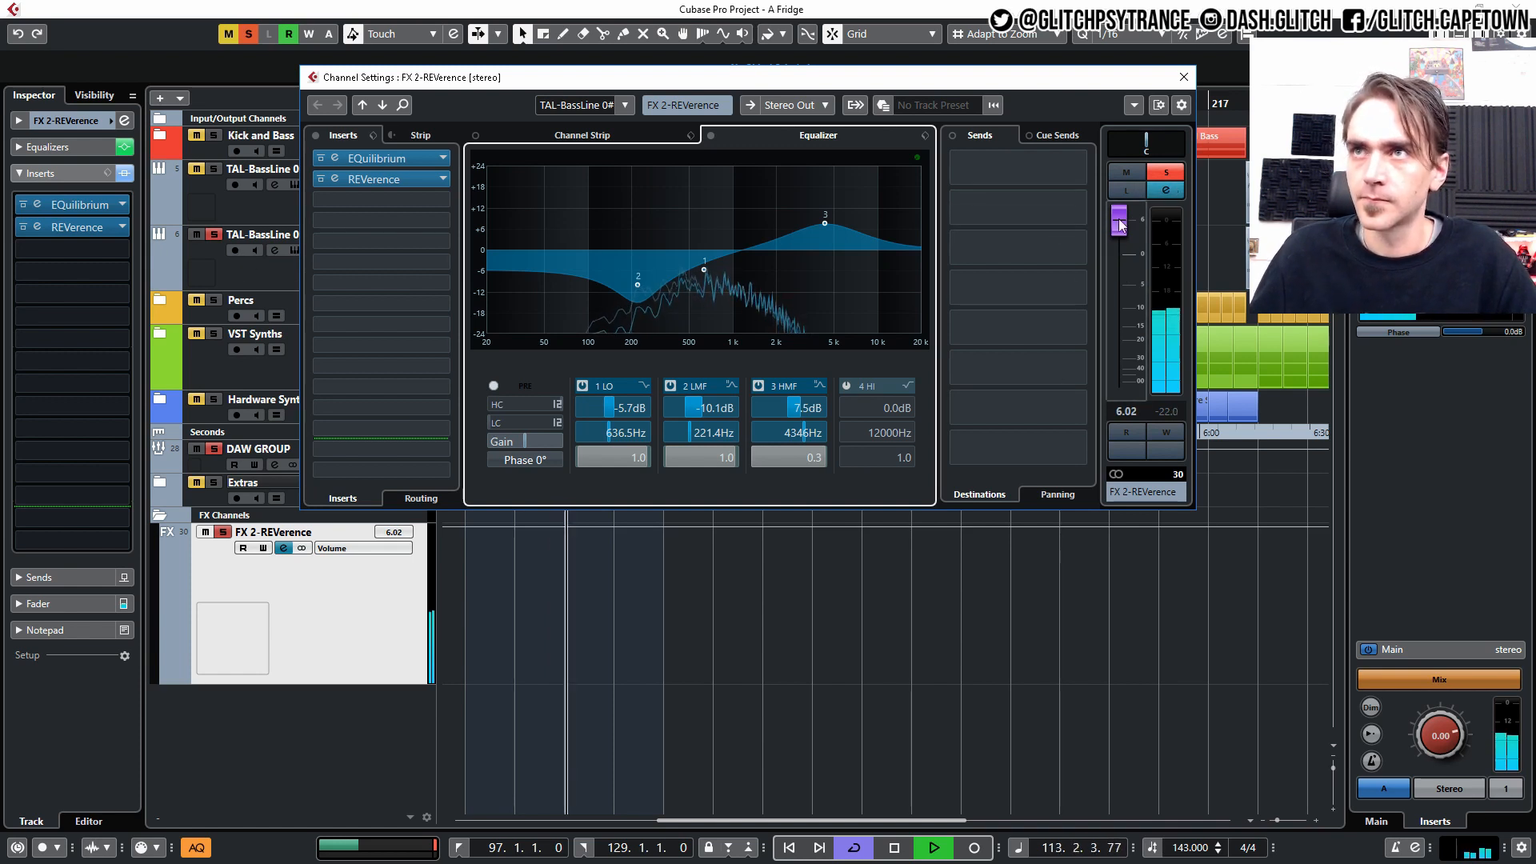
Reopen the FX 2-REVerence channel settings, reduce the HMF band gain to 5.1 dB and lower the channel fader to -6.03
drag(1067, 84, 1149, 142)
click(234, 261)
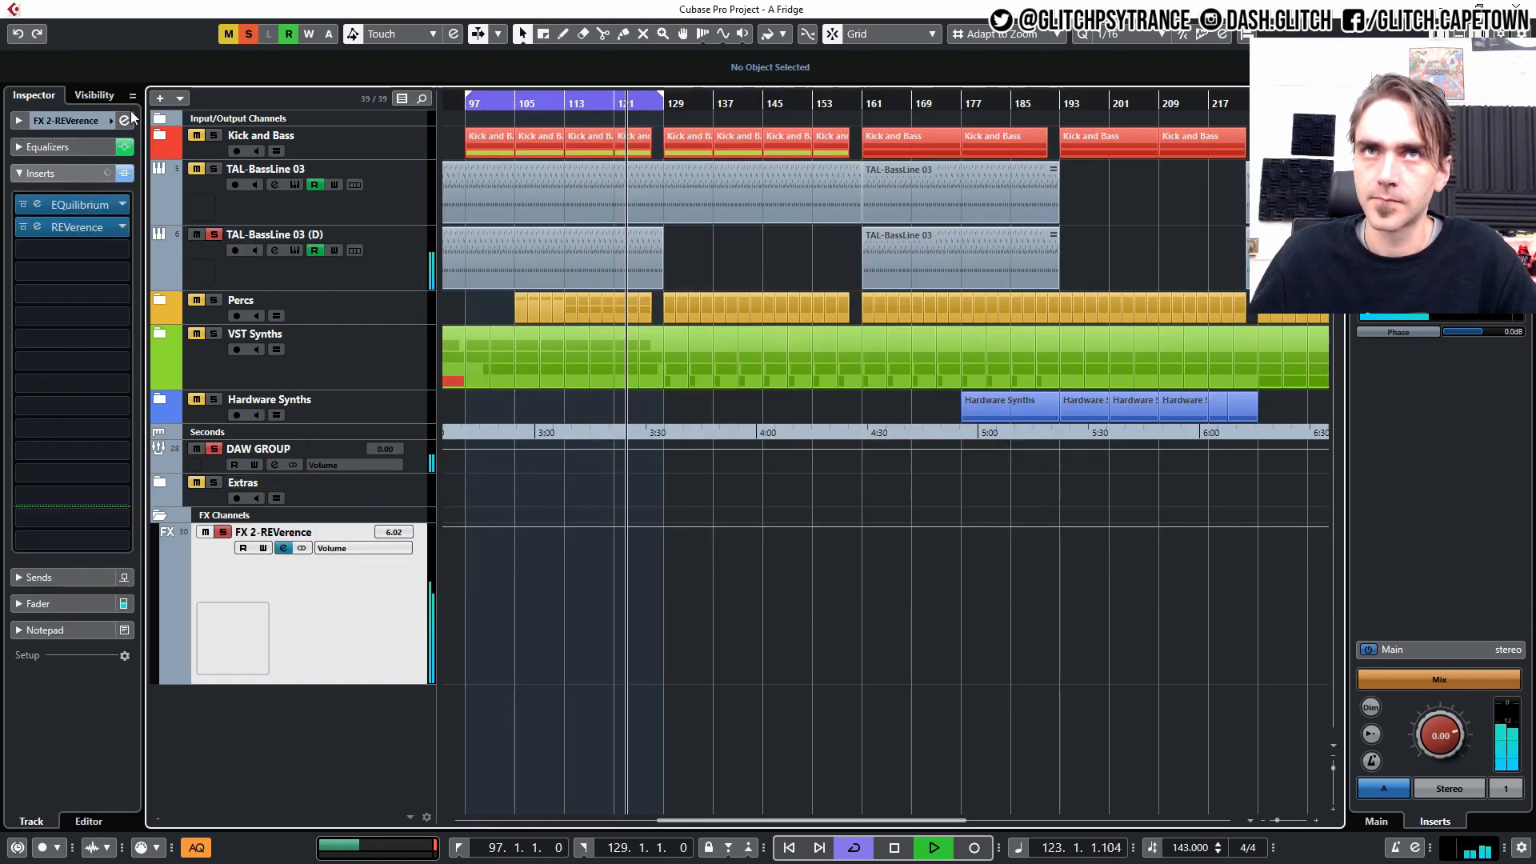
click(126, 121)
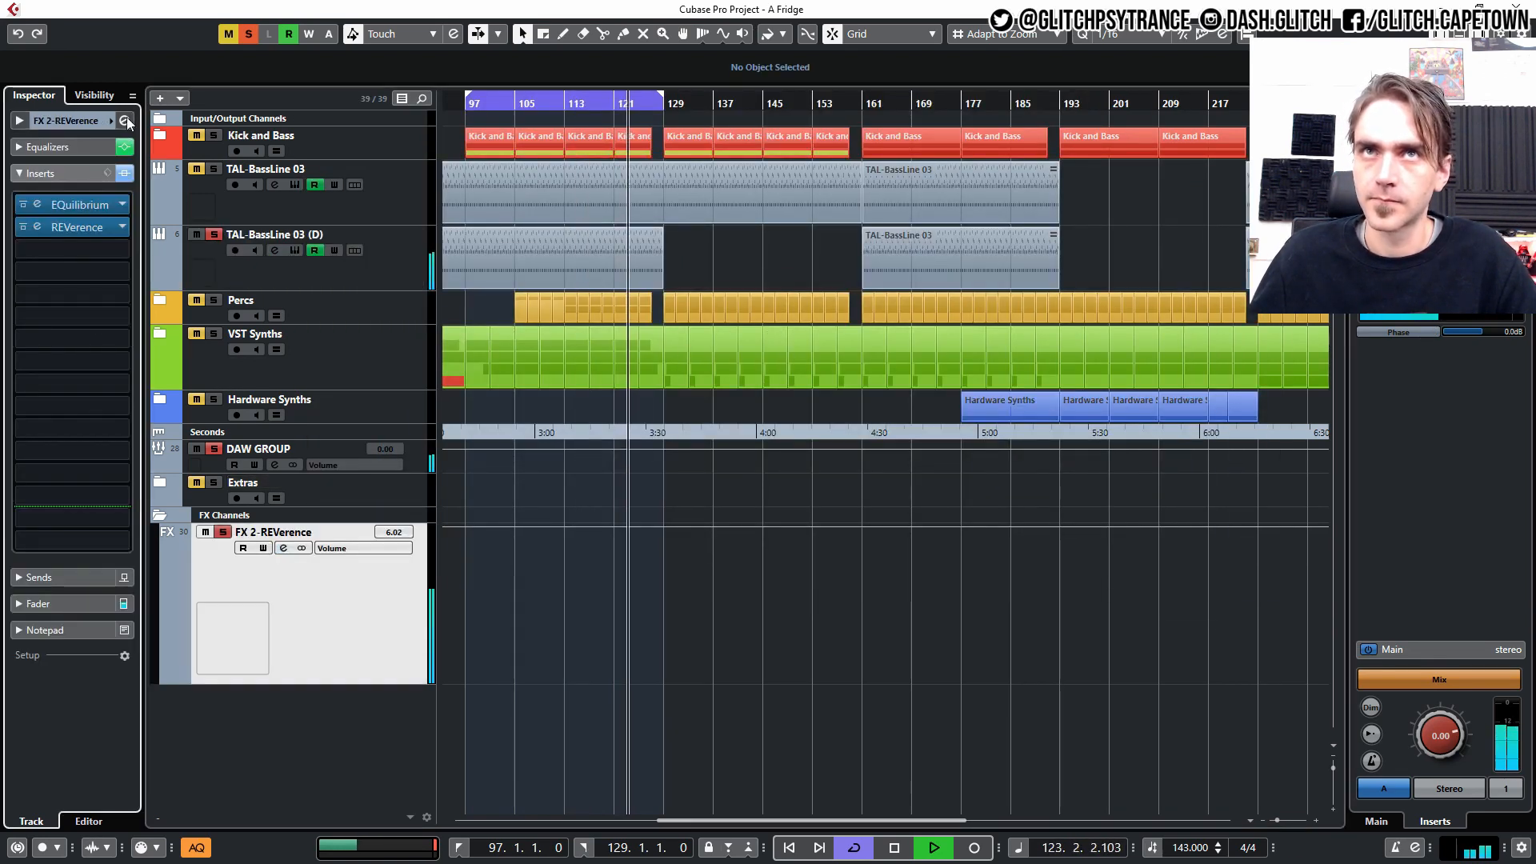
scroll(1197, 327, down, 10)
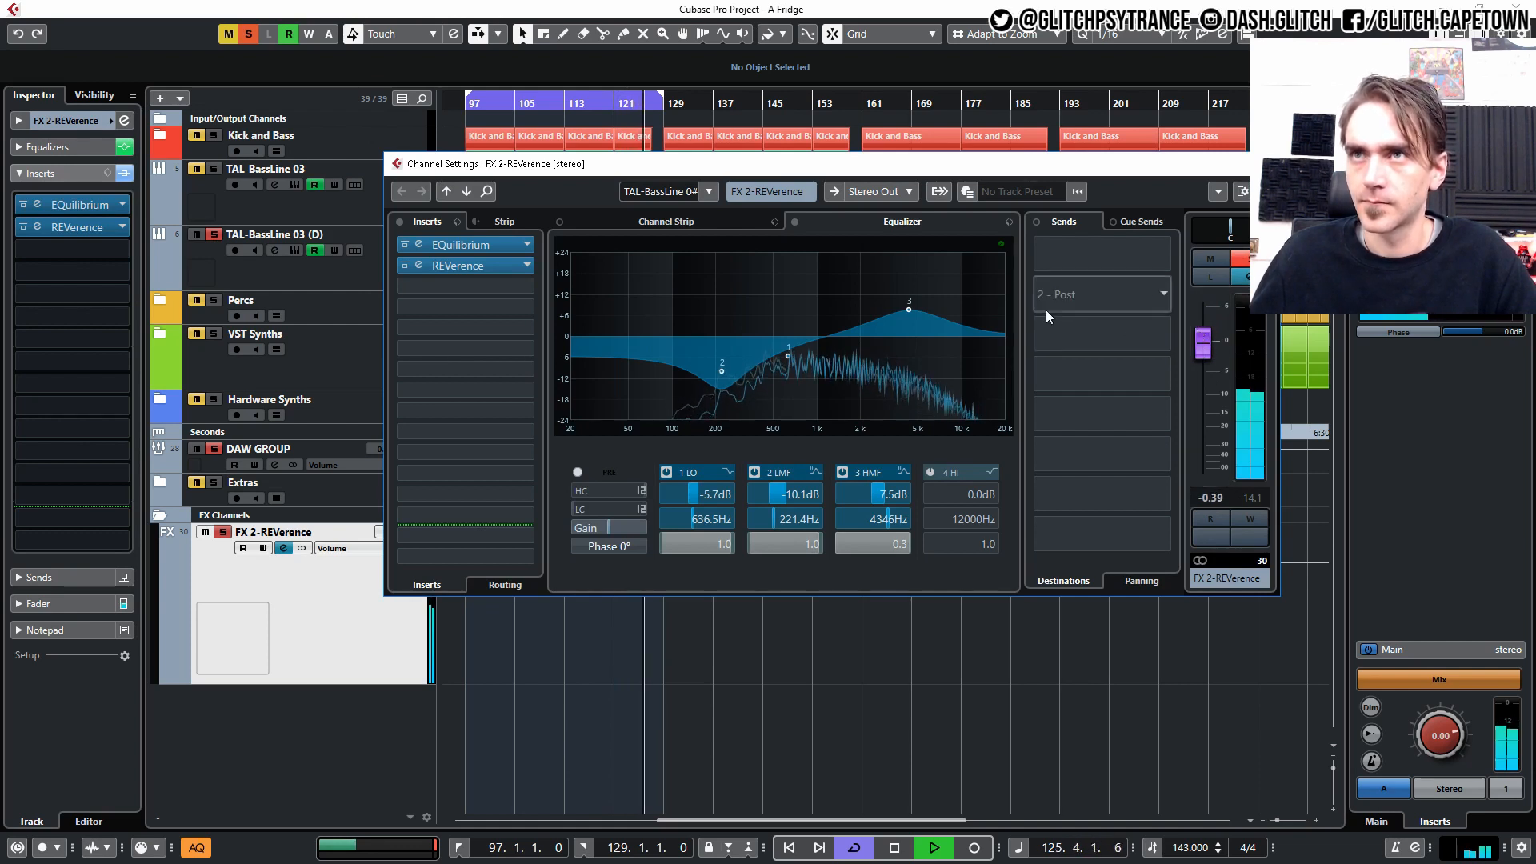
drag(883, 494, 879, 493)
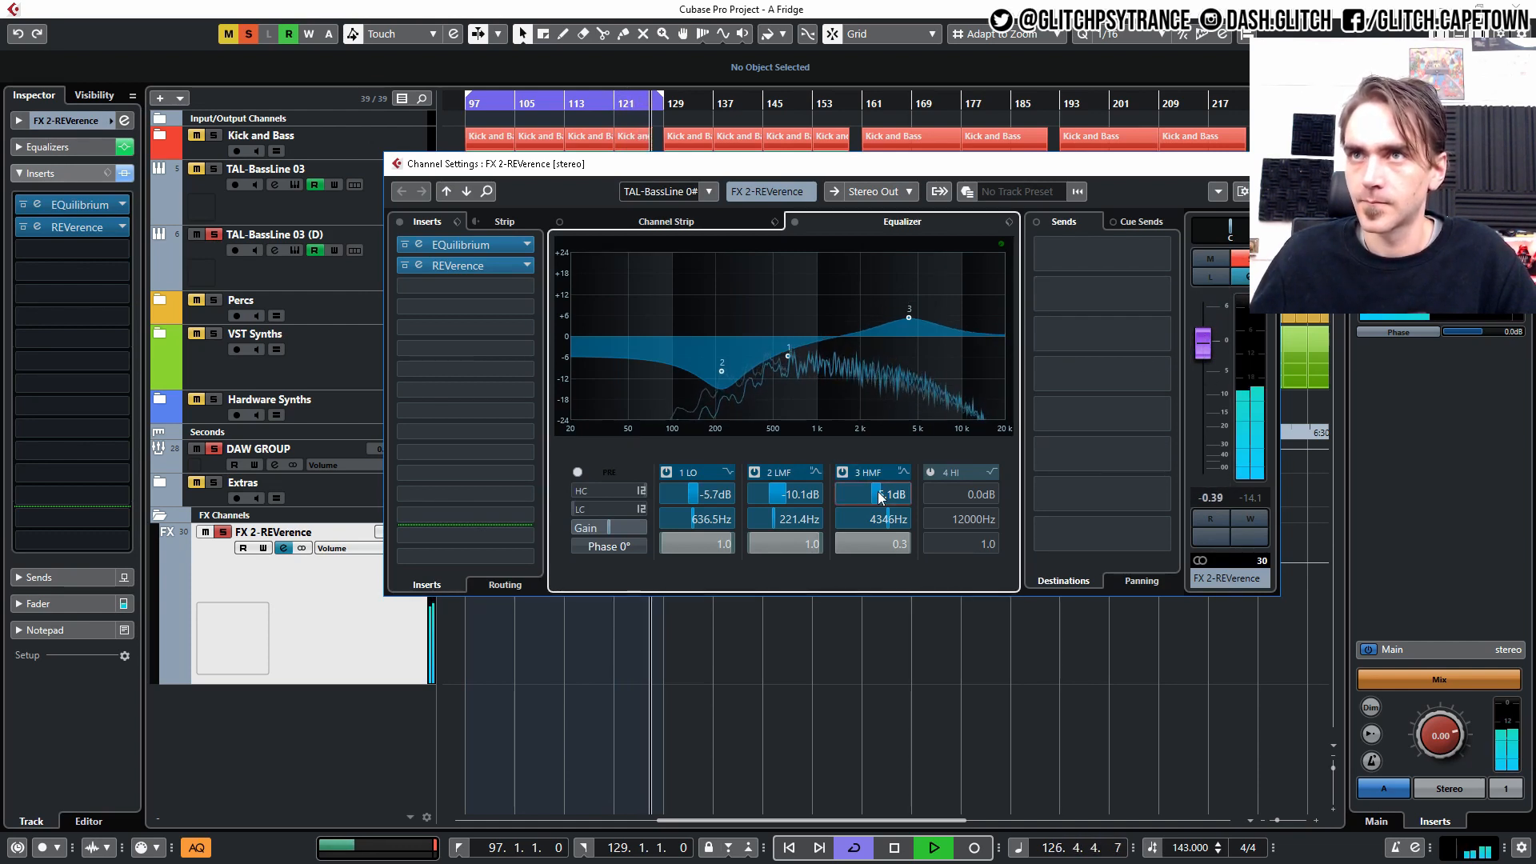
scroll(1209, 349, down, 2)
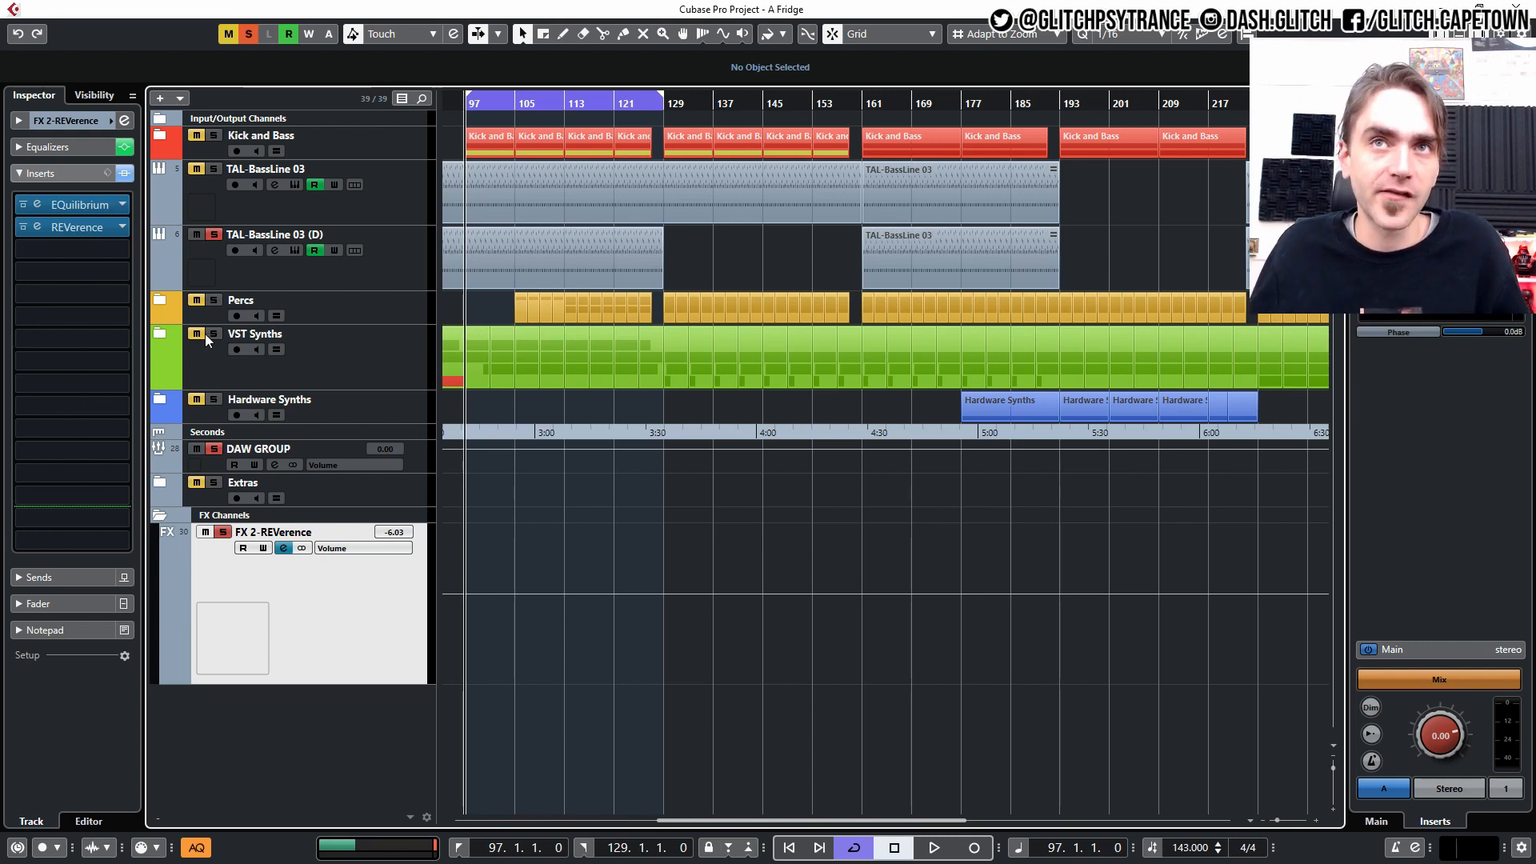
Deactivate all solo states and expand the VST Synths folder
click(248, 34)
click(157, 334)
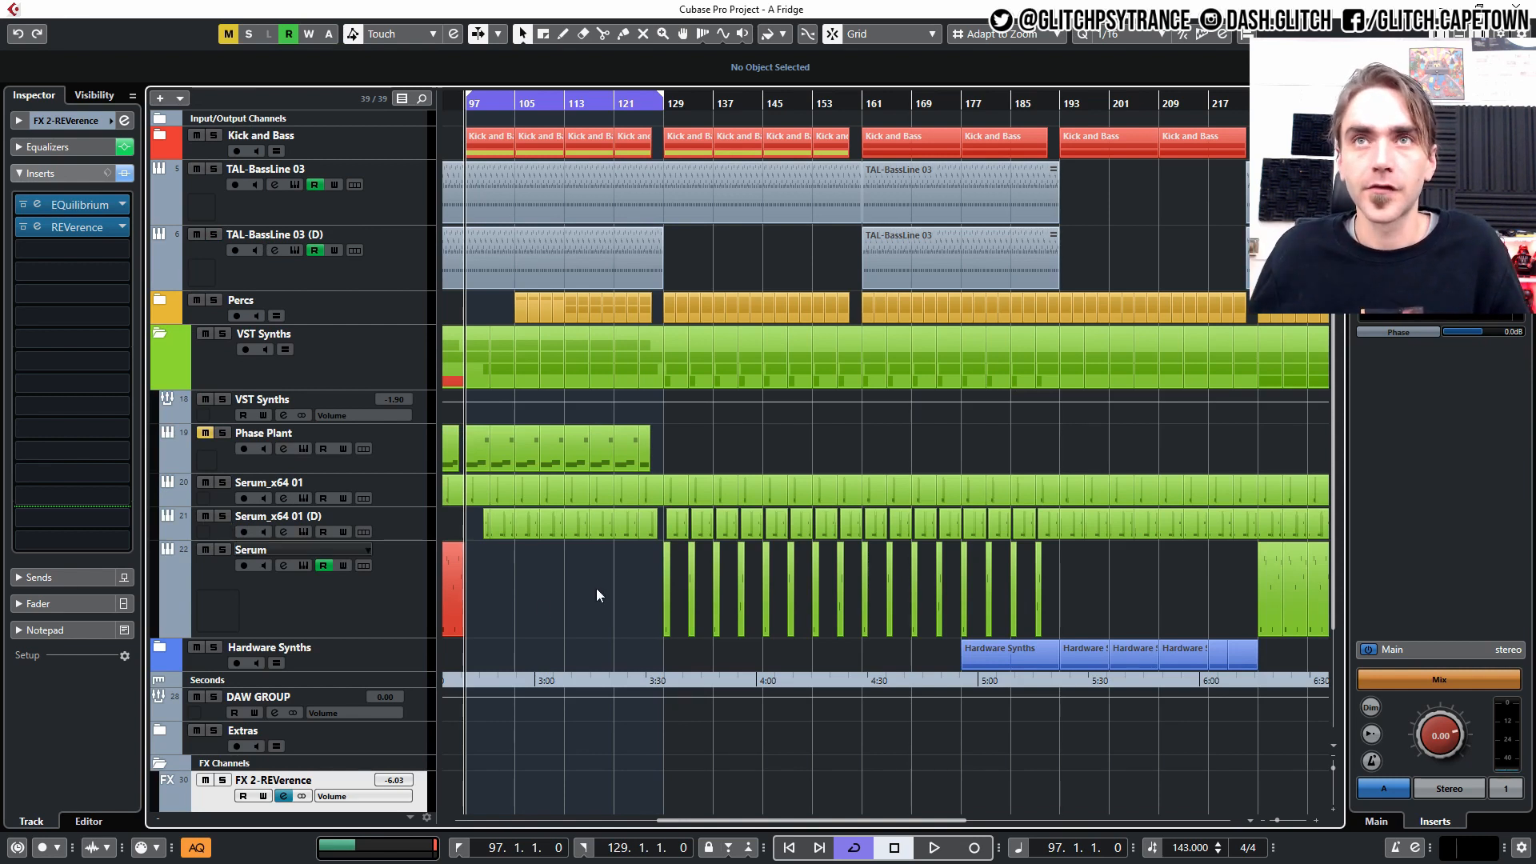
Mute the TAL-BassLine 03 track
click(334, 268)
scroll(743, 569, down, 3)
click(407, 718)
scroll(559, 432, up, 3)
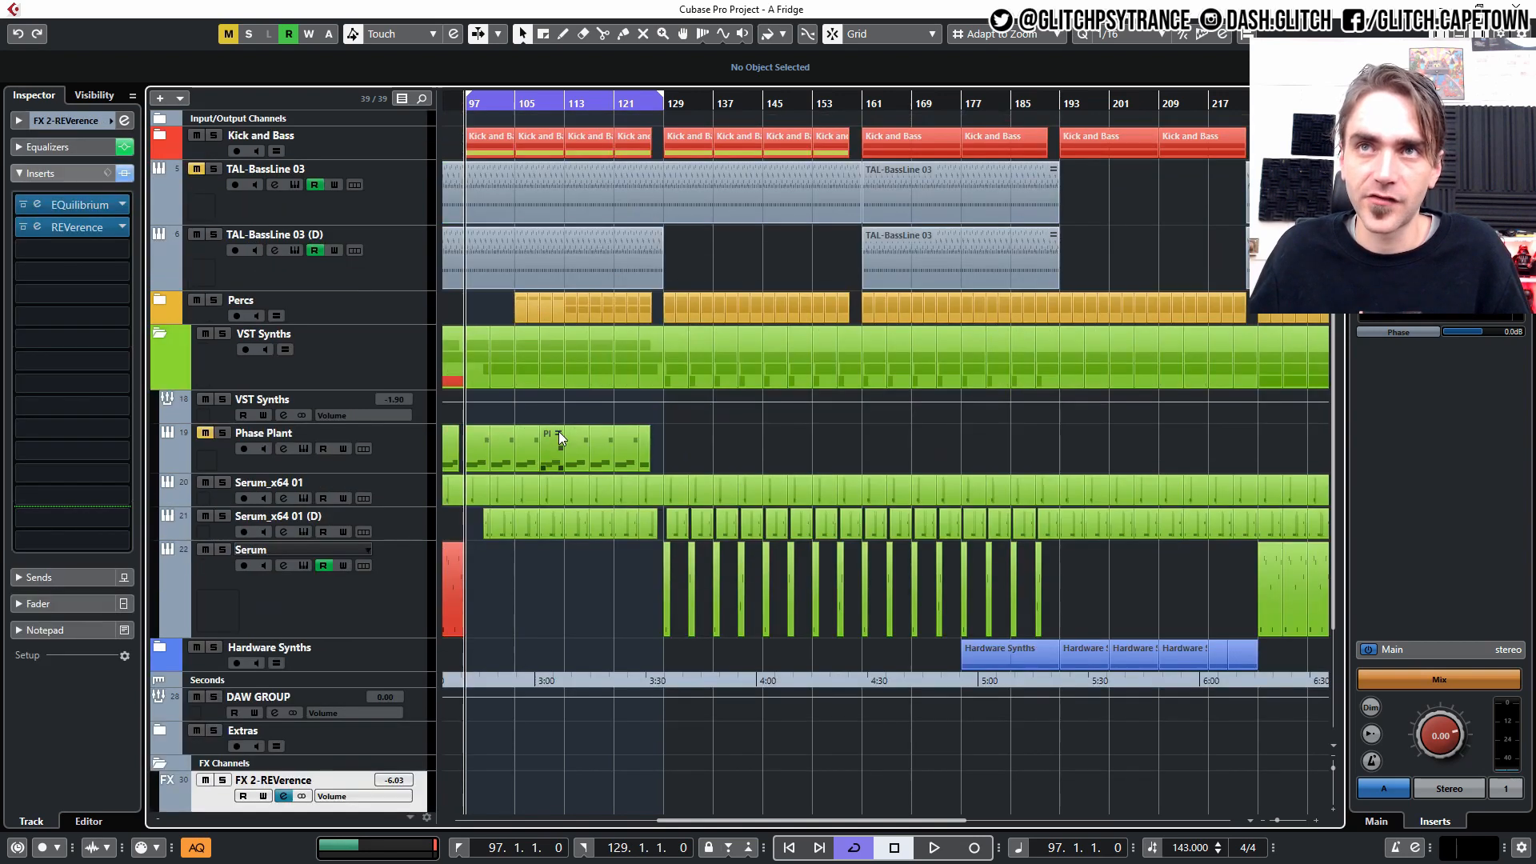
Play the arrangement and raise the FX 2-REVerence channel volume to -3.62, ending with playback stopped
key(space)
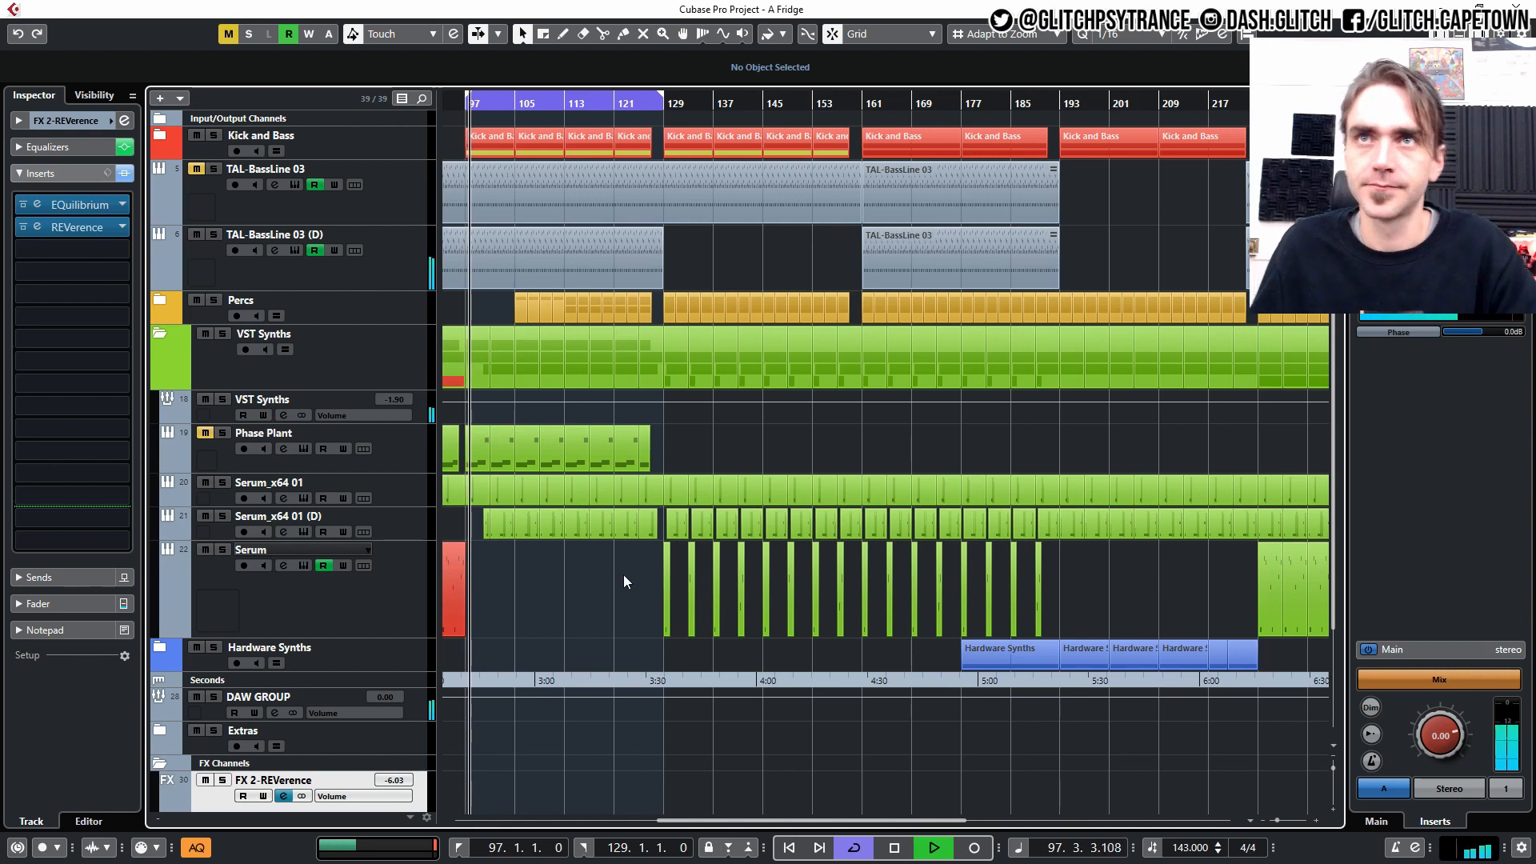
click(387, 253)
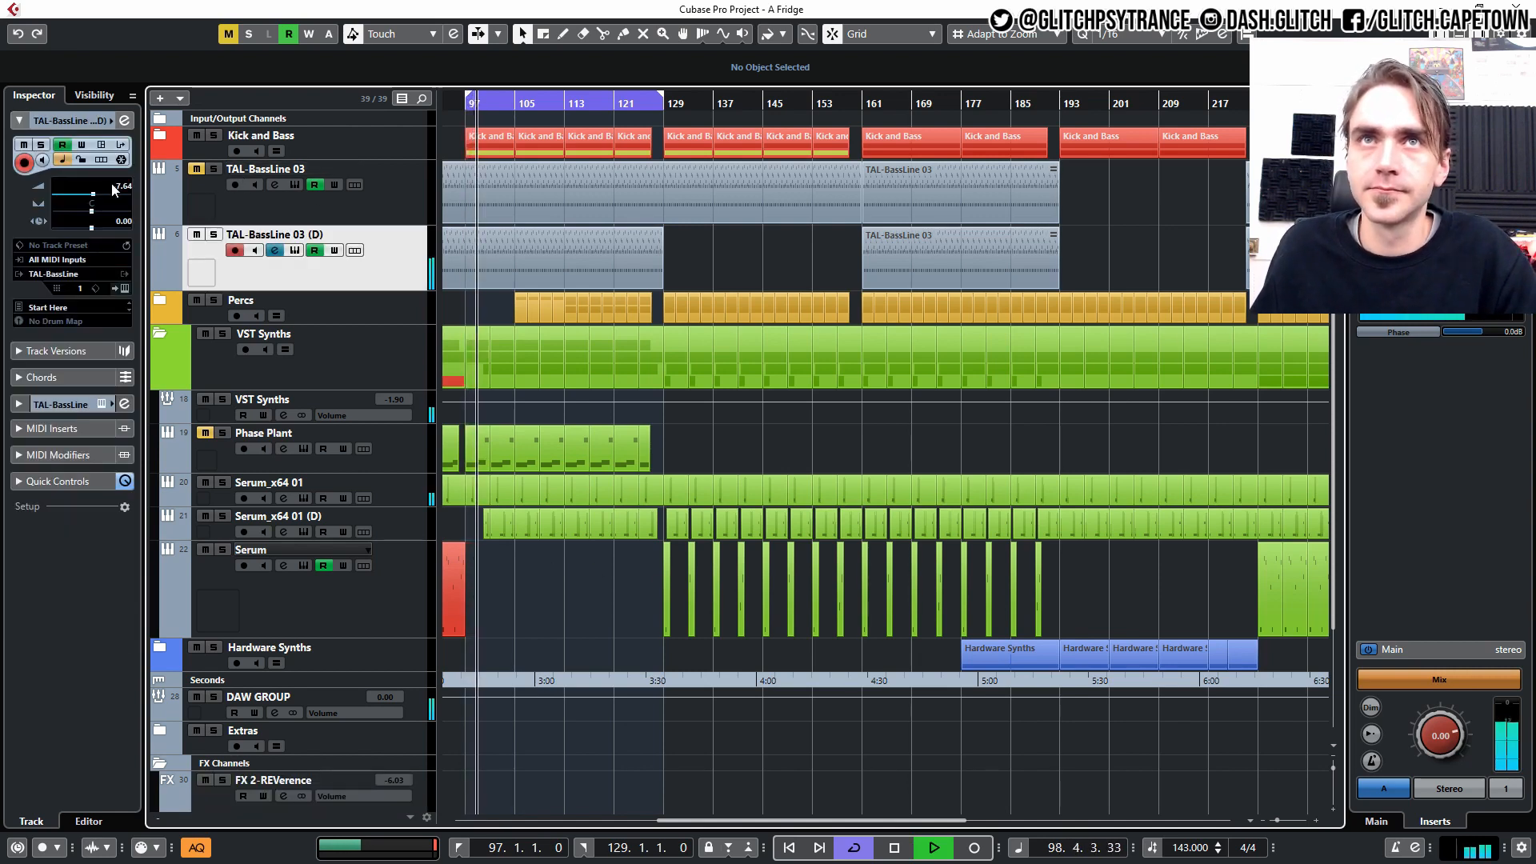
scroll(624, 546, down, 3)
click(308, 695)
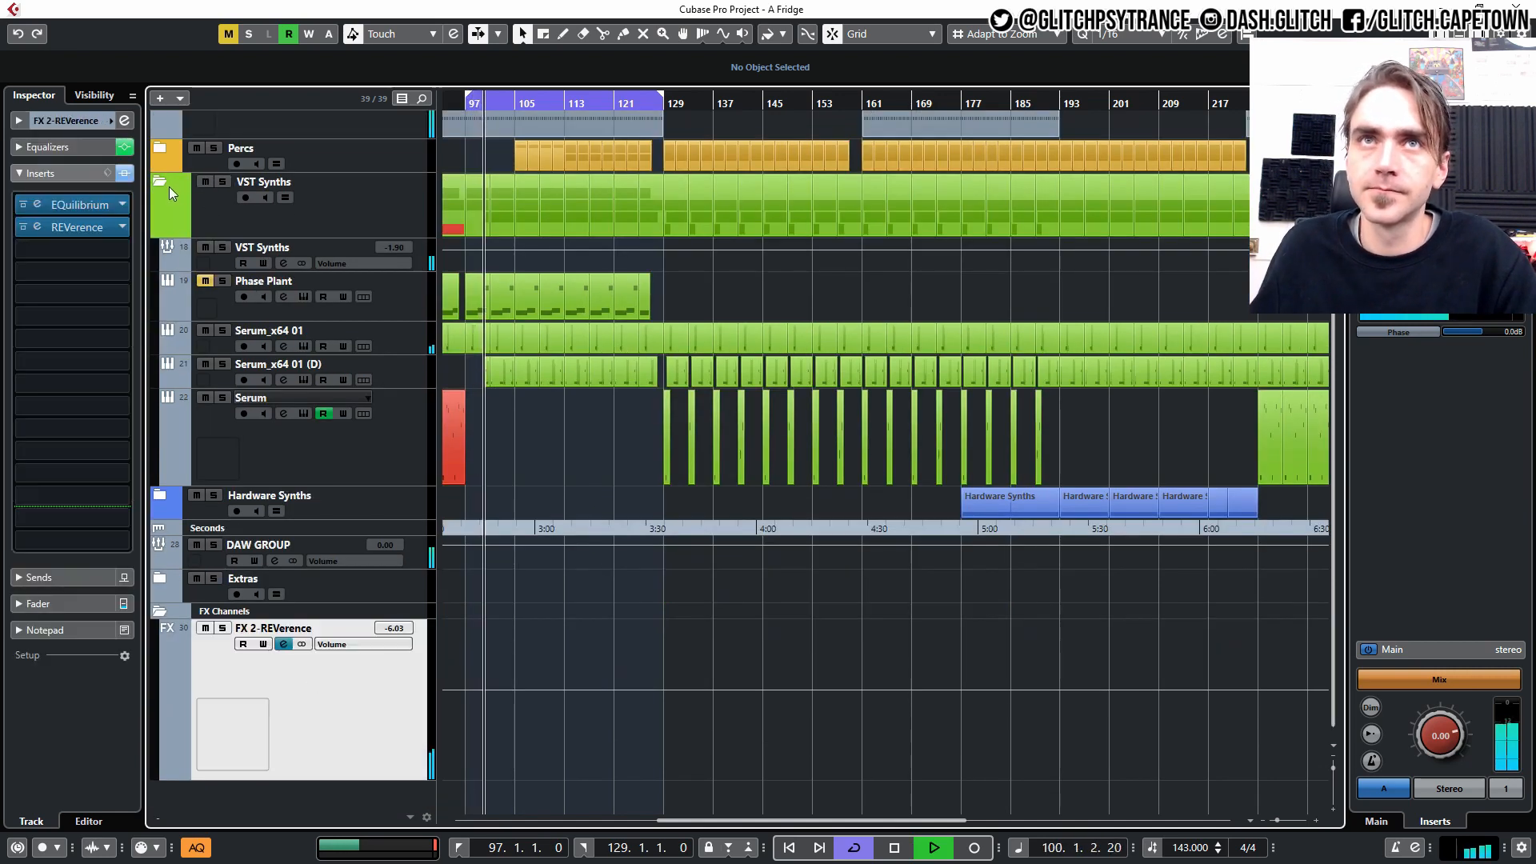
drag(389, 640, 398, 635)
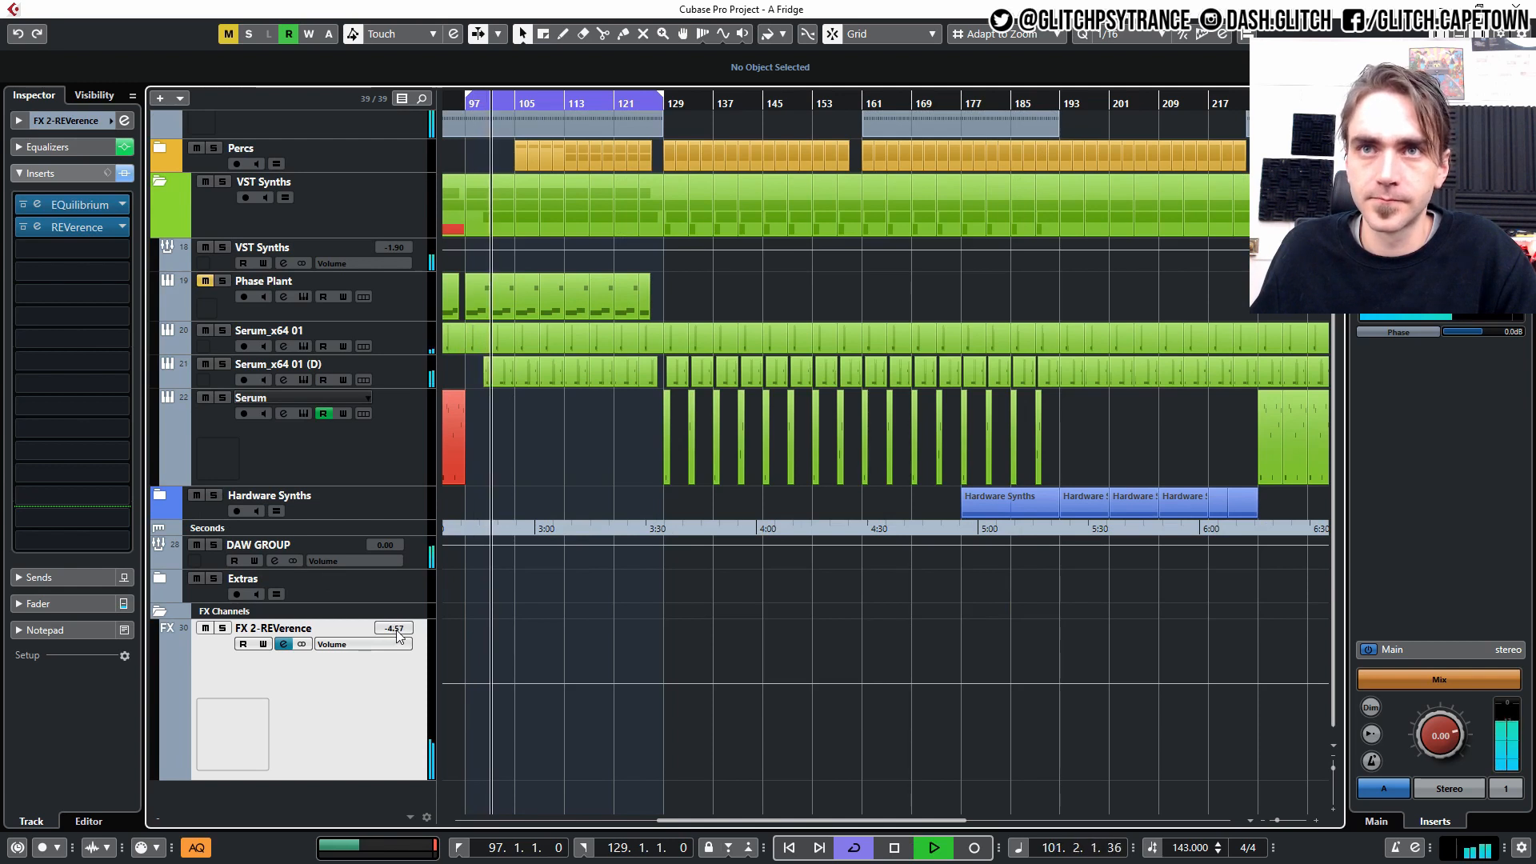
scroll(396, 630, up, 2)
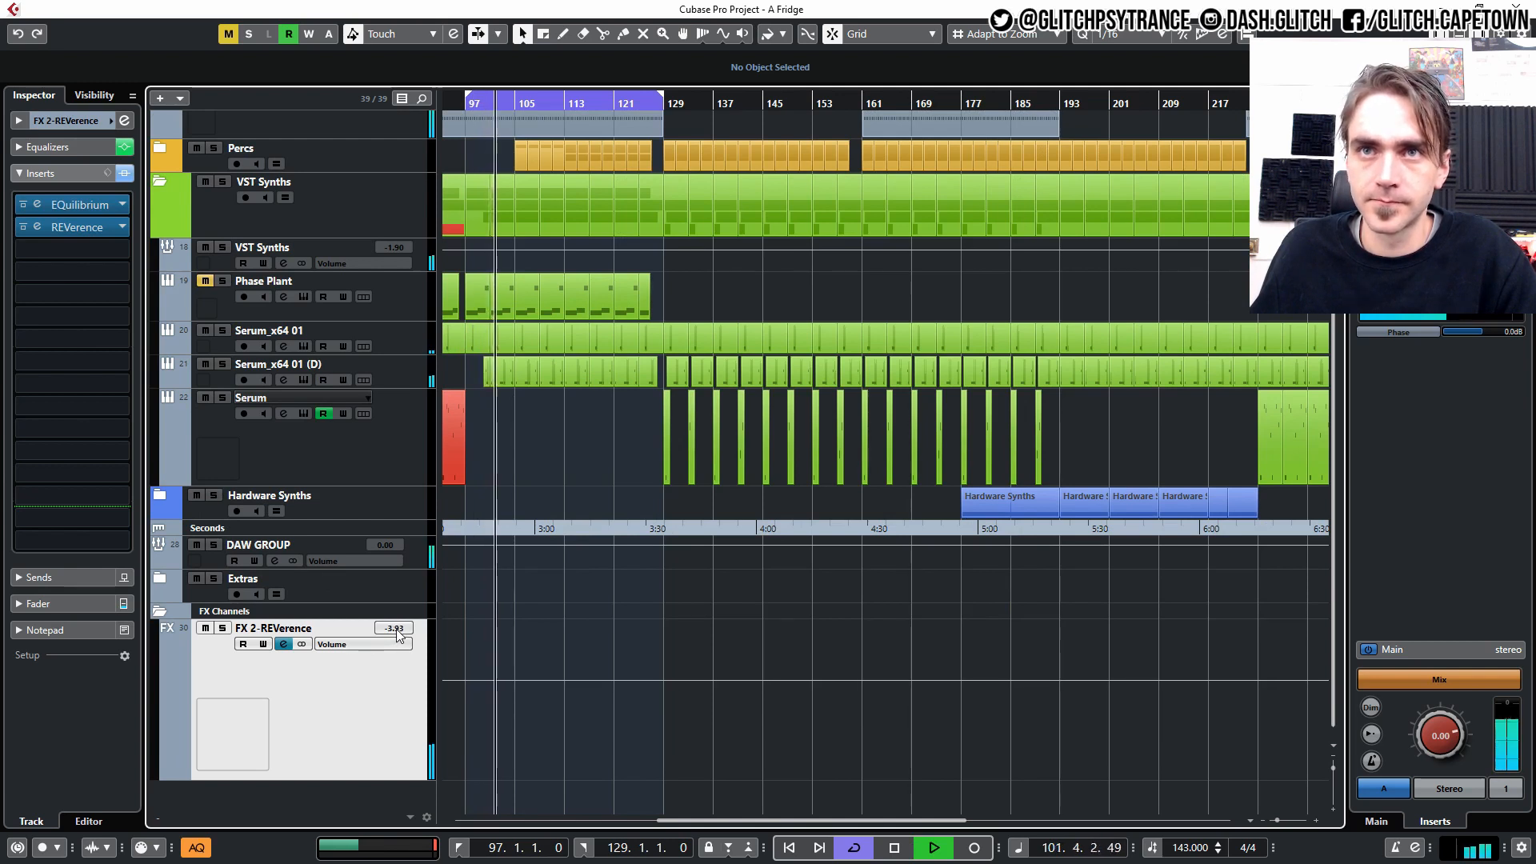
click(635, 763)
key(space)
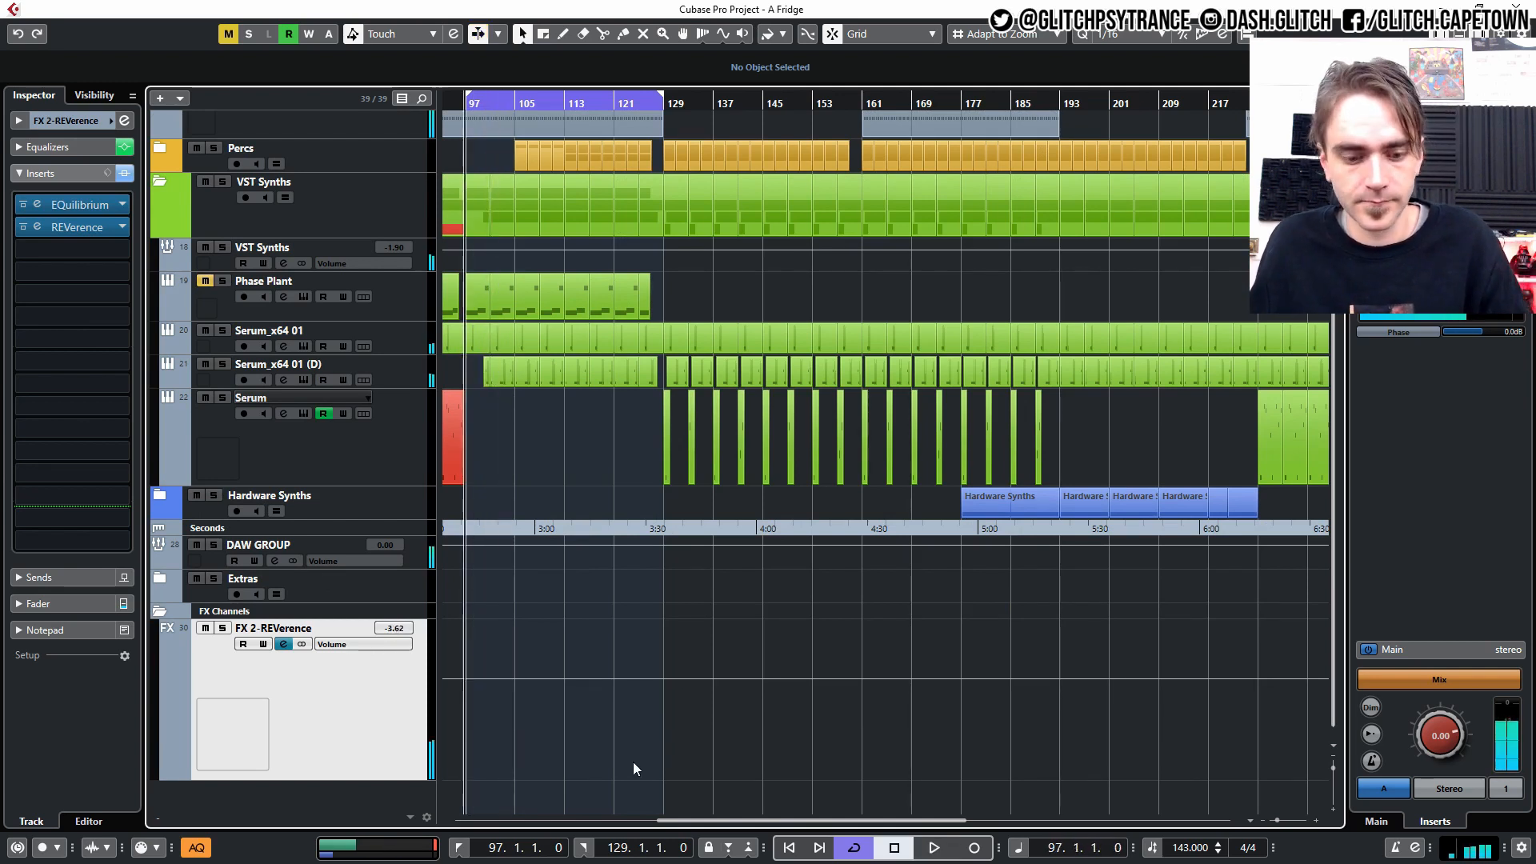
Add LFOTool_x64 as an insert after REVerence on the FX 2-REVerence channel
click(89, 249)
text(lfot)
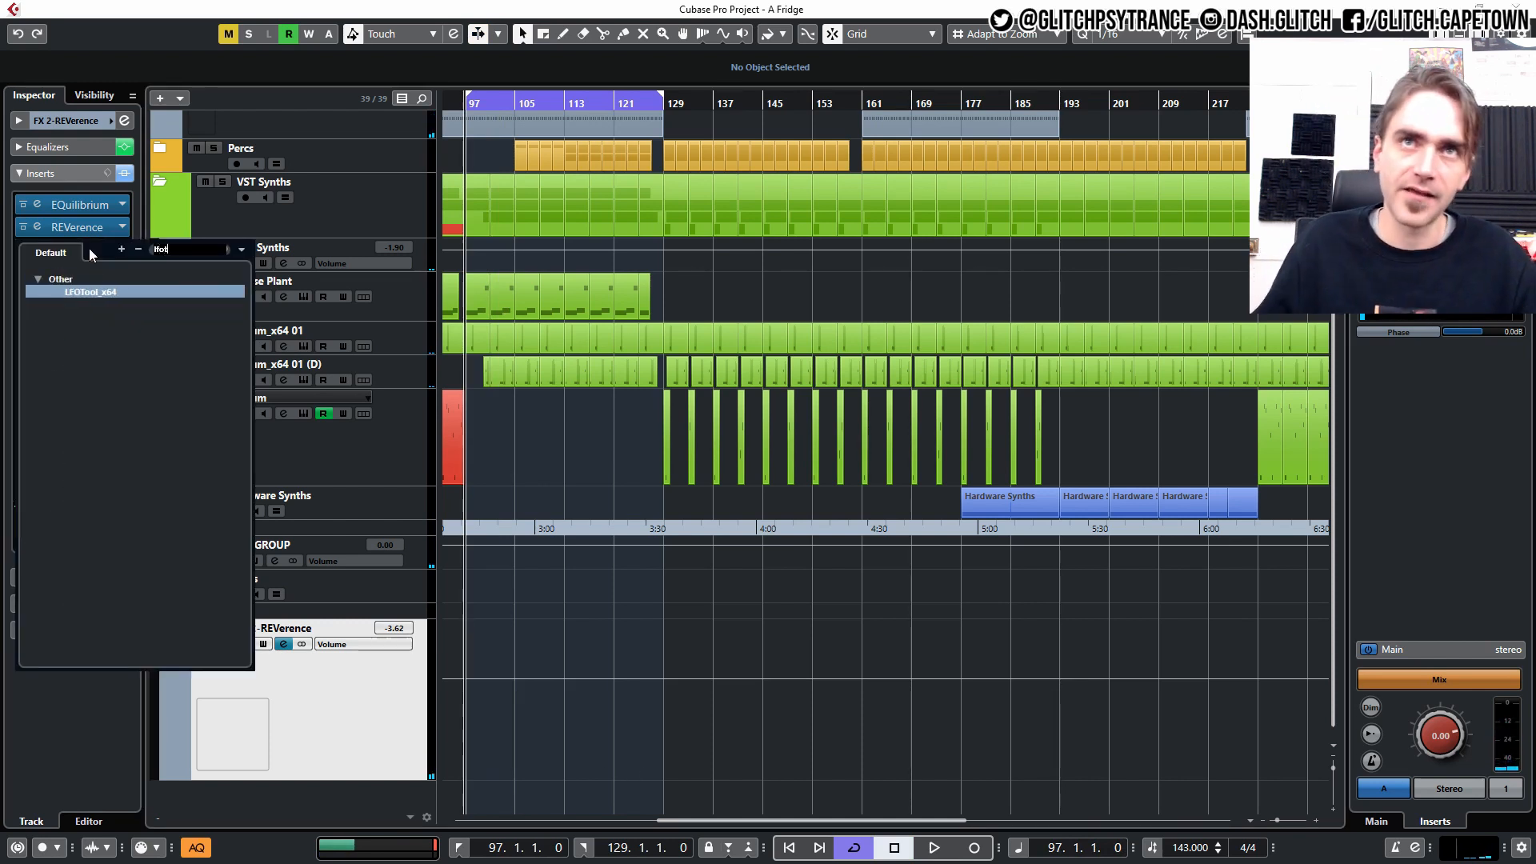
click(93, 291)
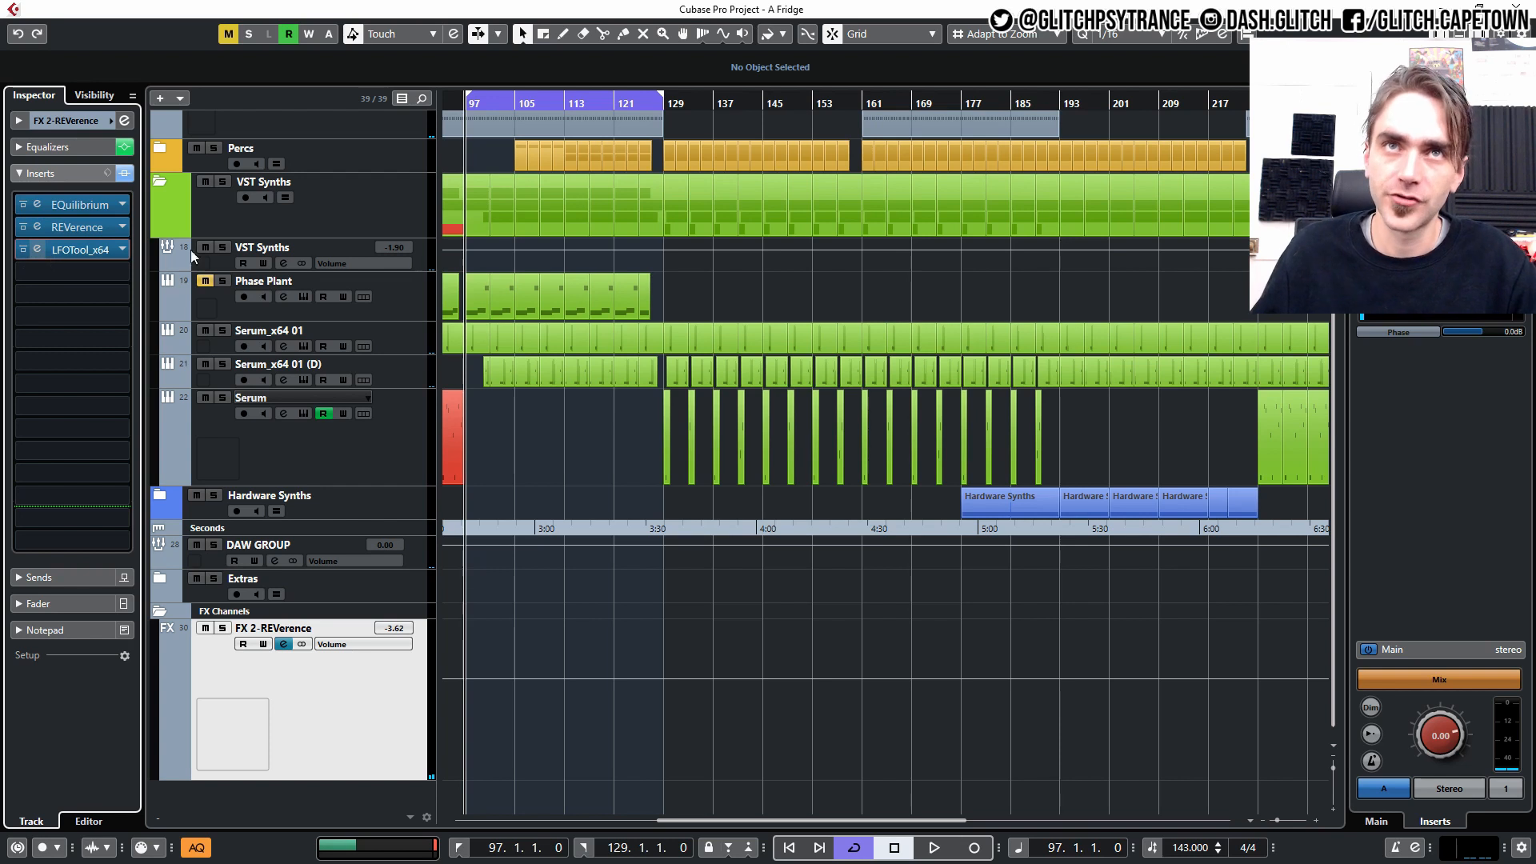
Reshape the LFOTool curve to start at zero, bow upward through its rise and reach nearly full level at the middle point
drag(727, 467, 725, 469)
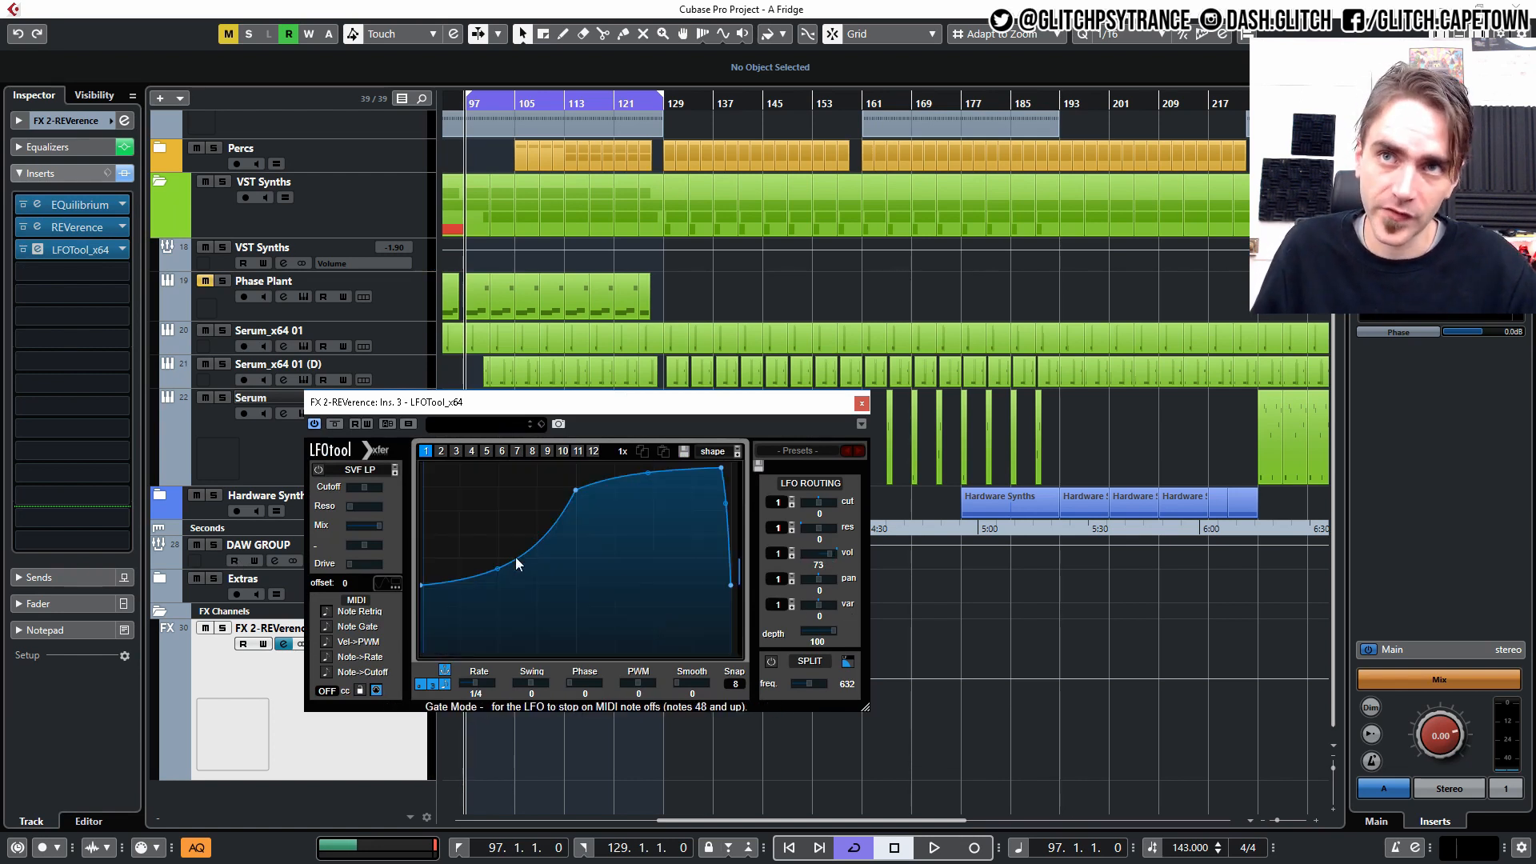
drag(510, 561, 419, 734)
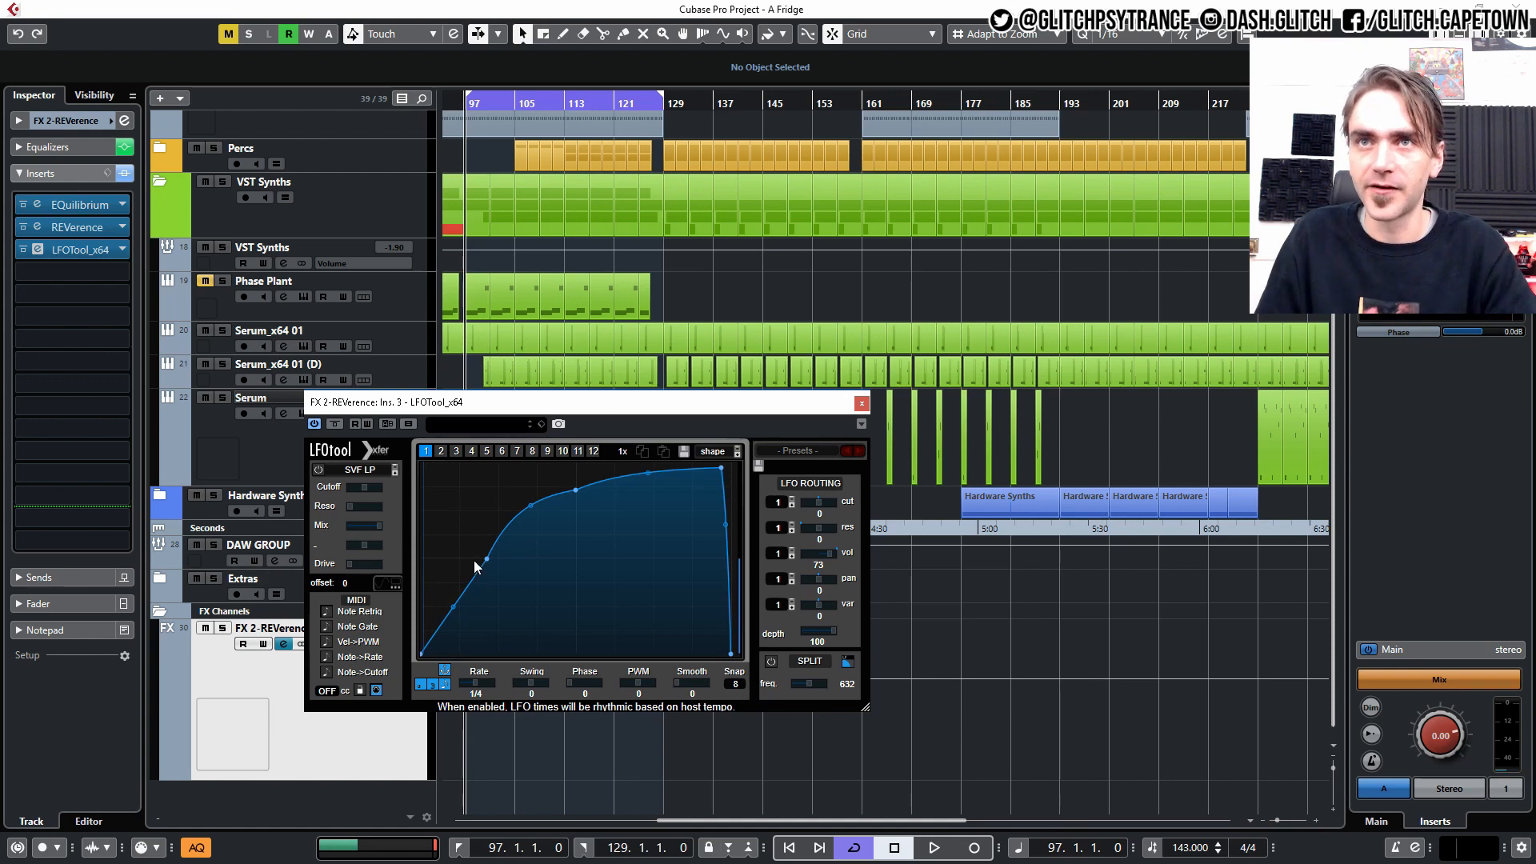
drag(496, 578, 471, 539)
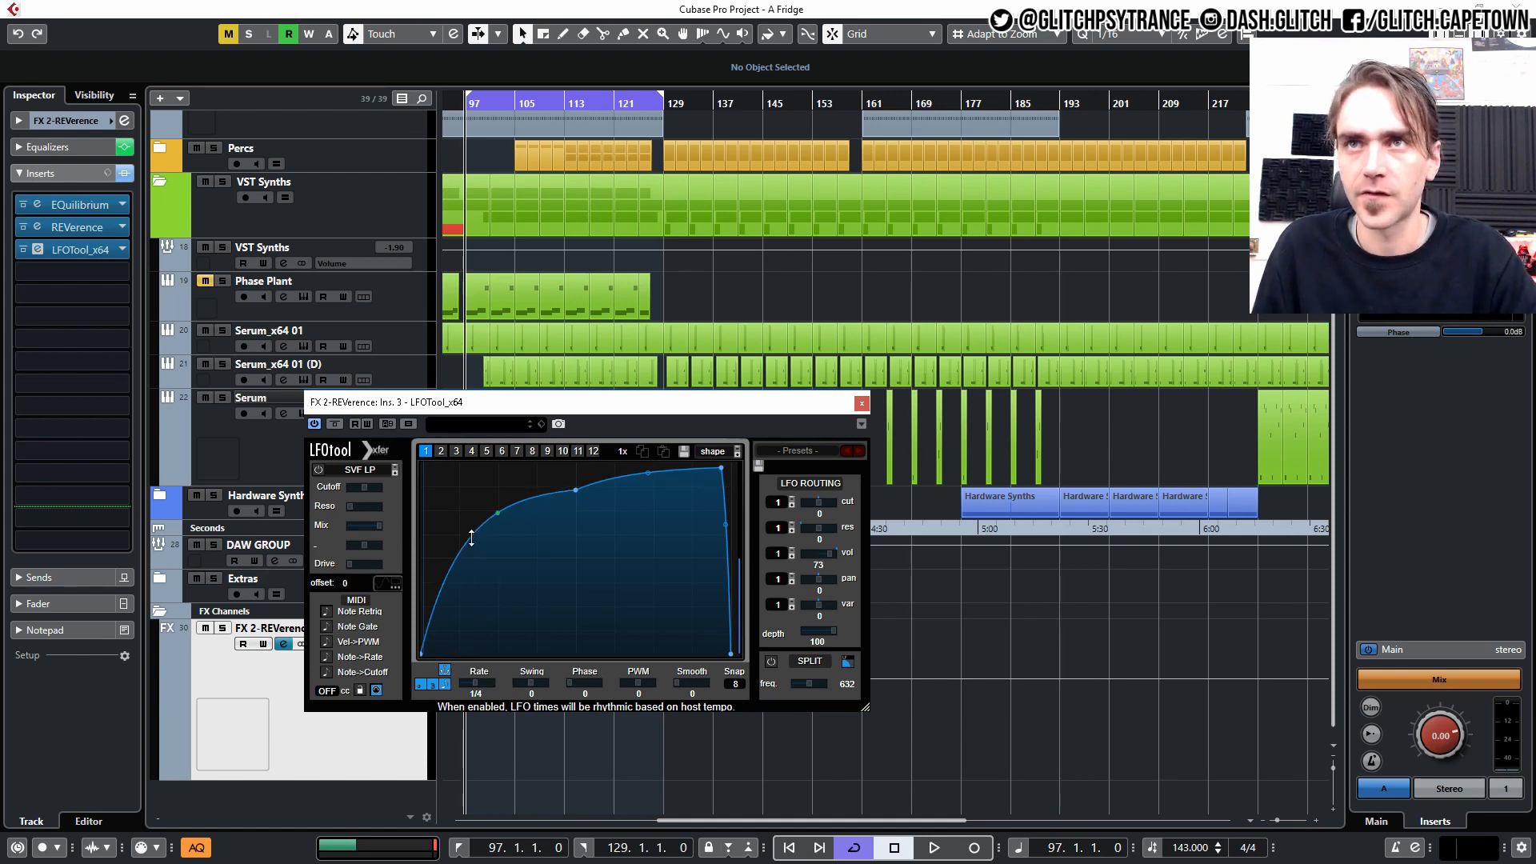
drag(577, 492, 577, 464)
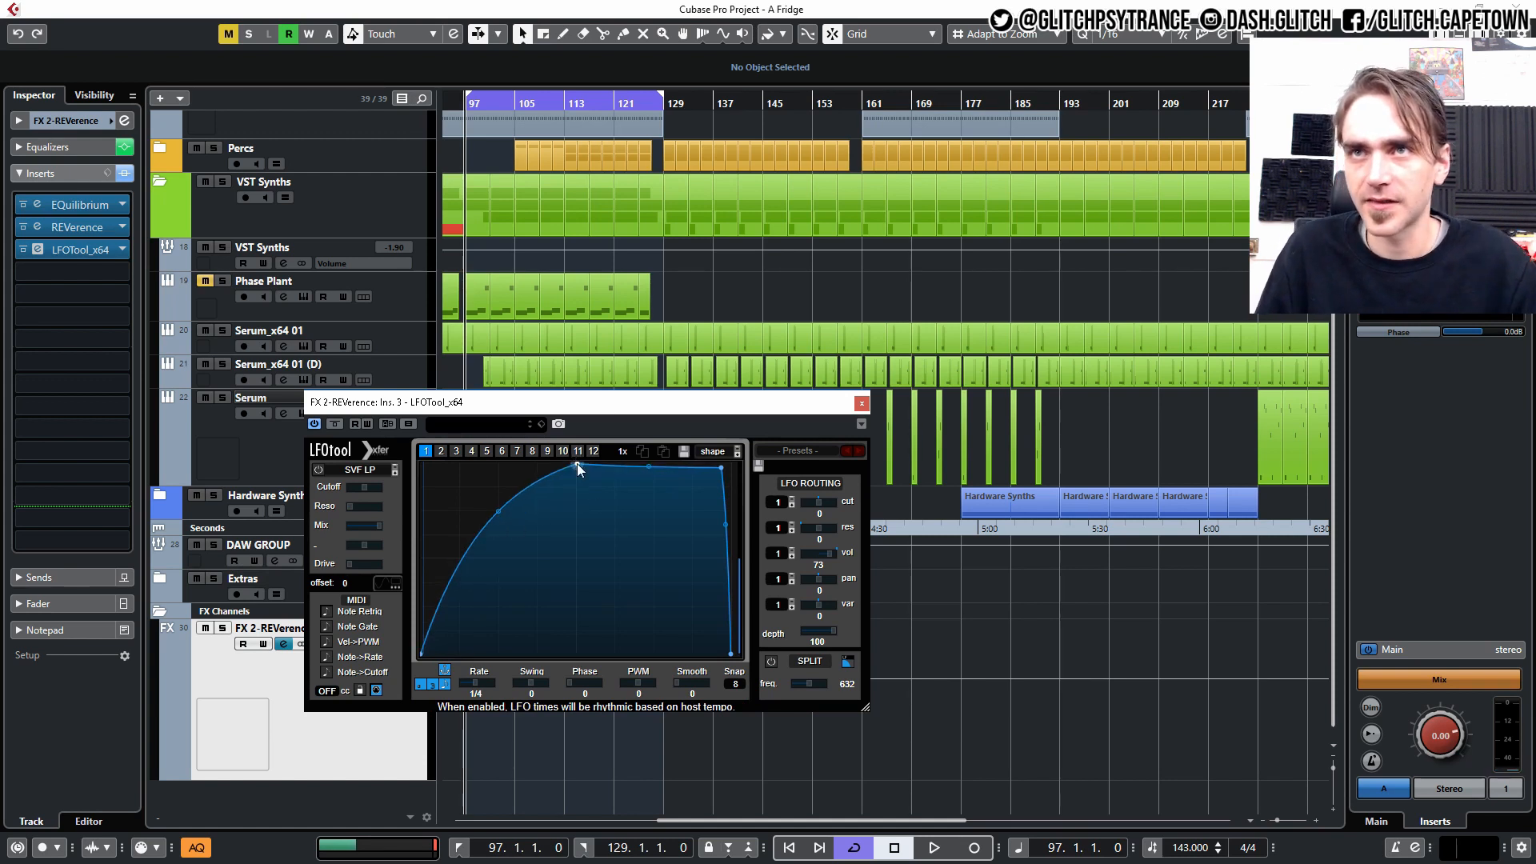
Play the arrangement, set LFOTool's volume routing amount to 35 and close the plug-in window
key(space)
mouse_move(830, 554)
mouse_down()
mouse_move(834, 586)
mouse_move(821, 576)
mouse_up()
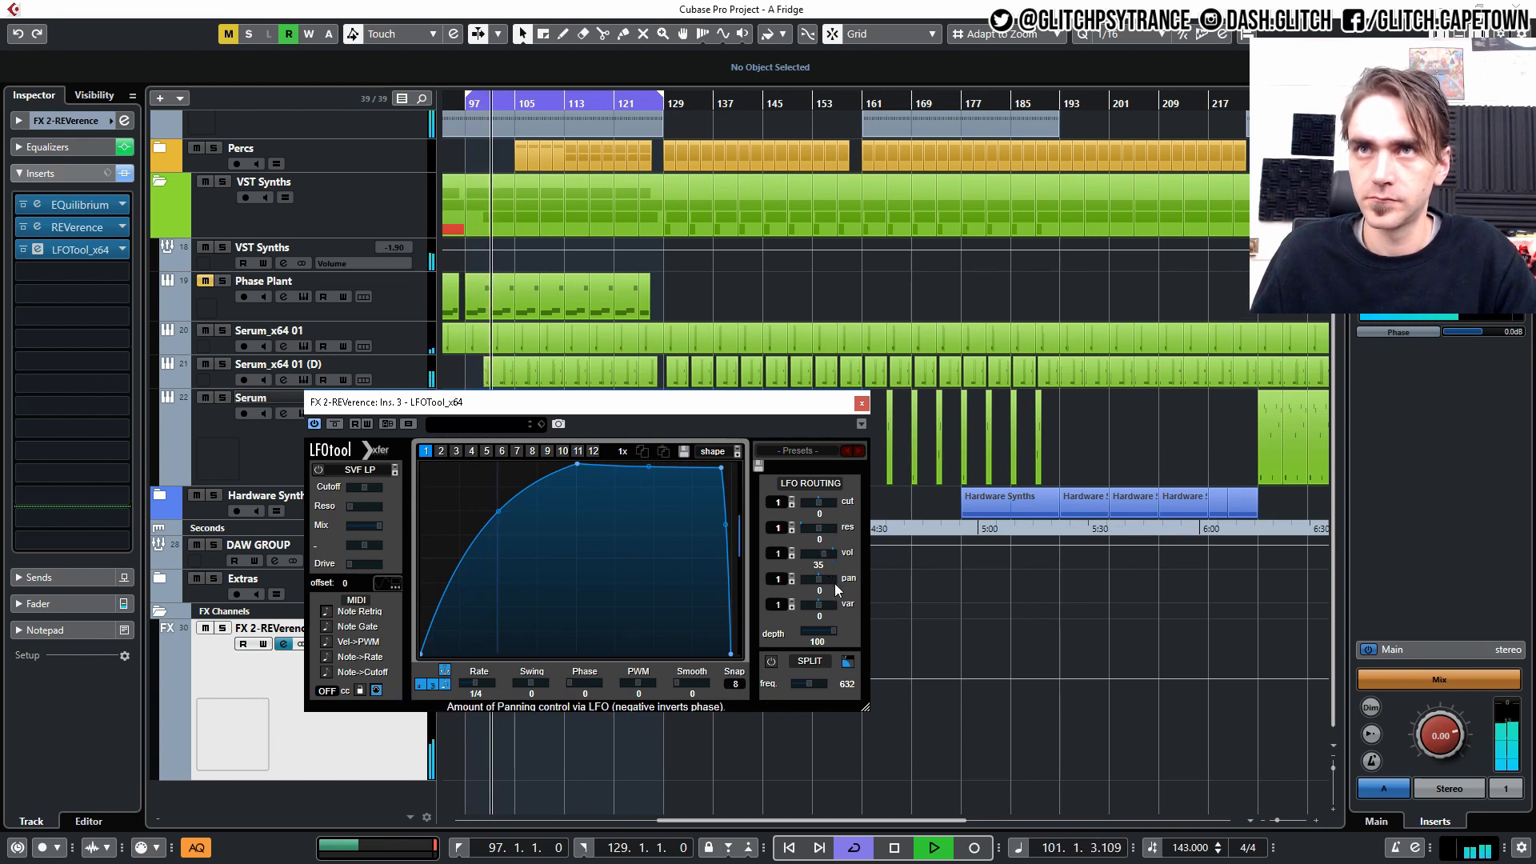
click(862, 402)
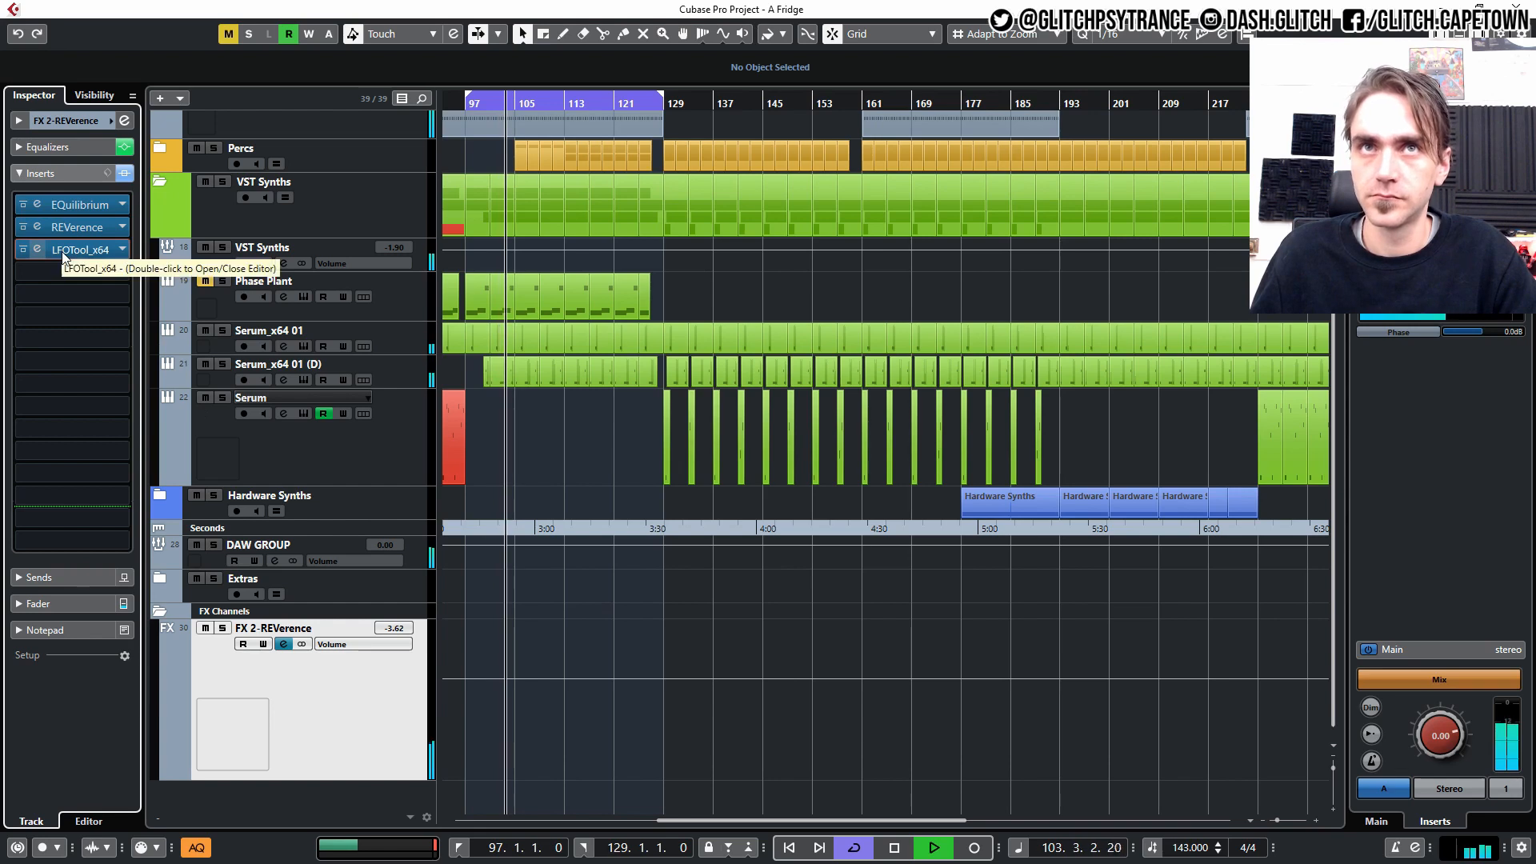
Collapse the VST Synths folder in the track list
scroll(589, 461, left, 2)
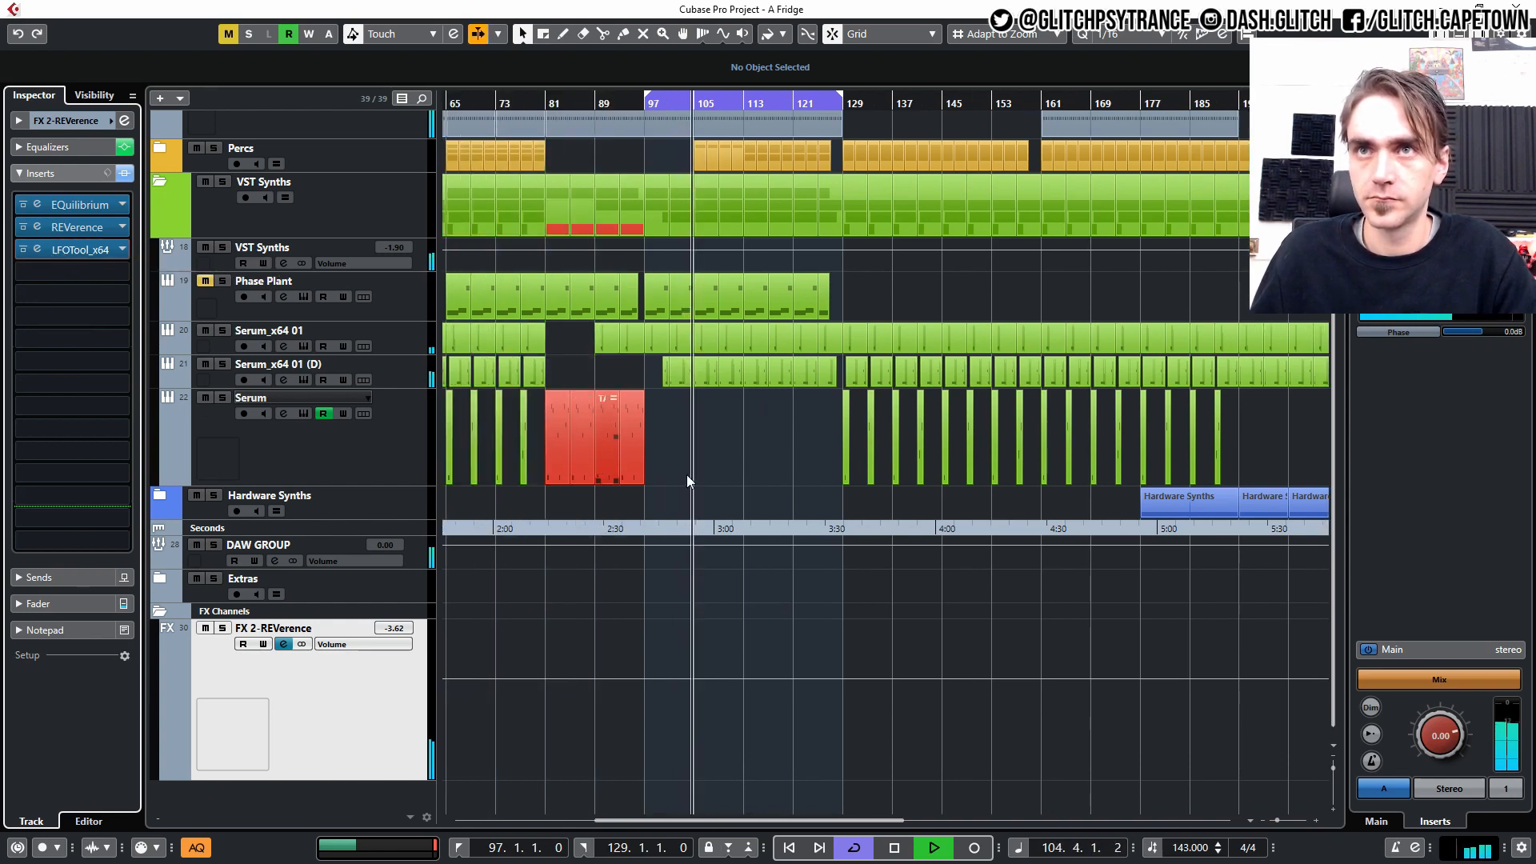
scroll(724, 470, up, 1)
scroll(721, 474, up, 2)
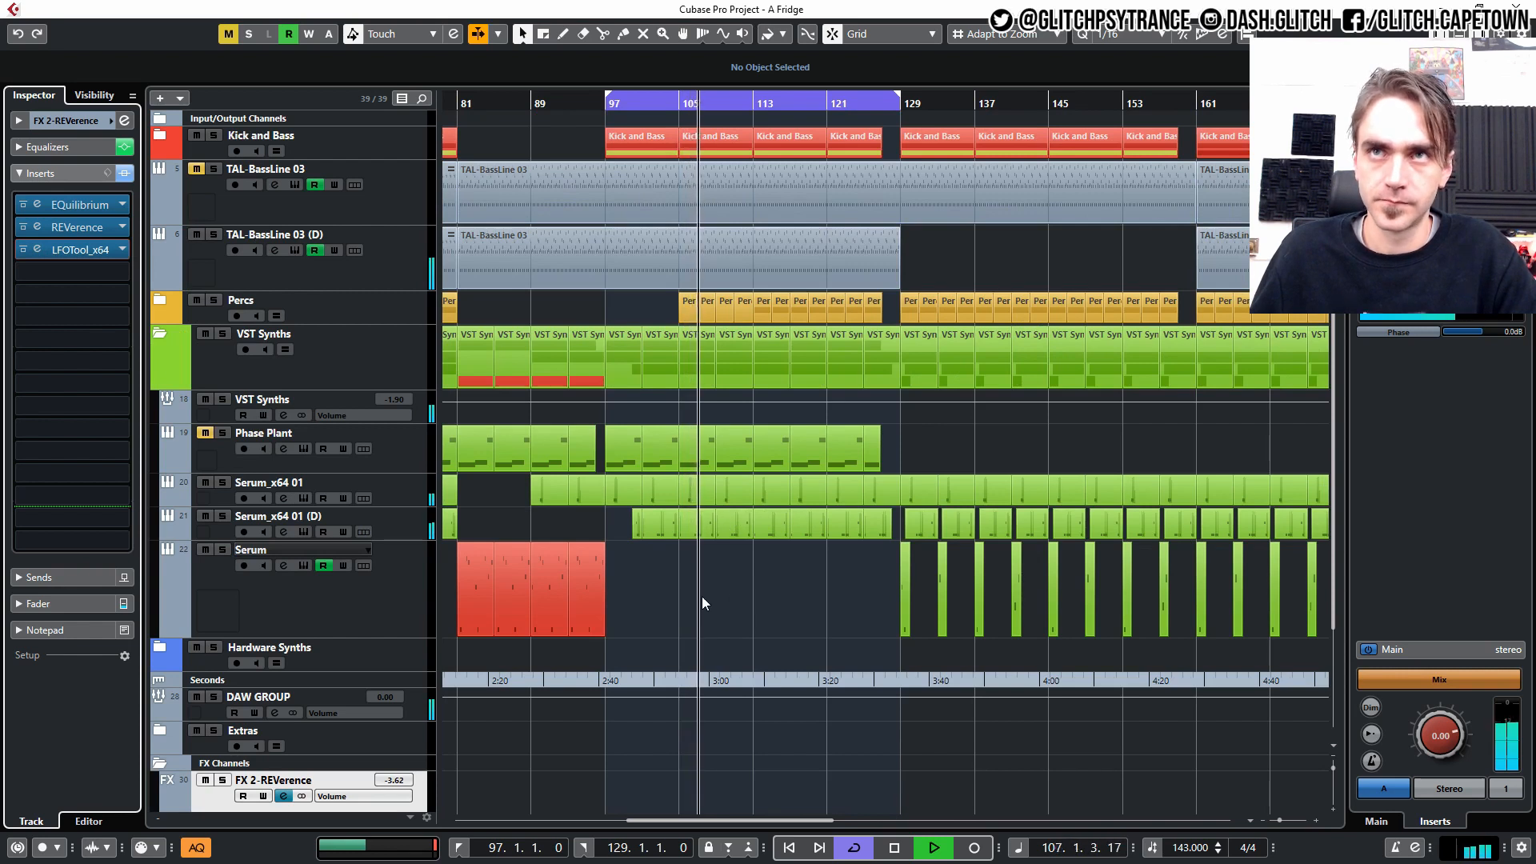
click(158, 331)
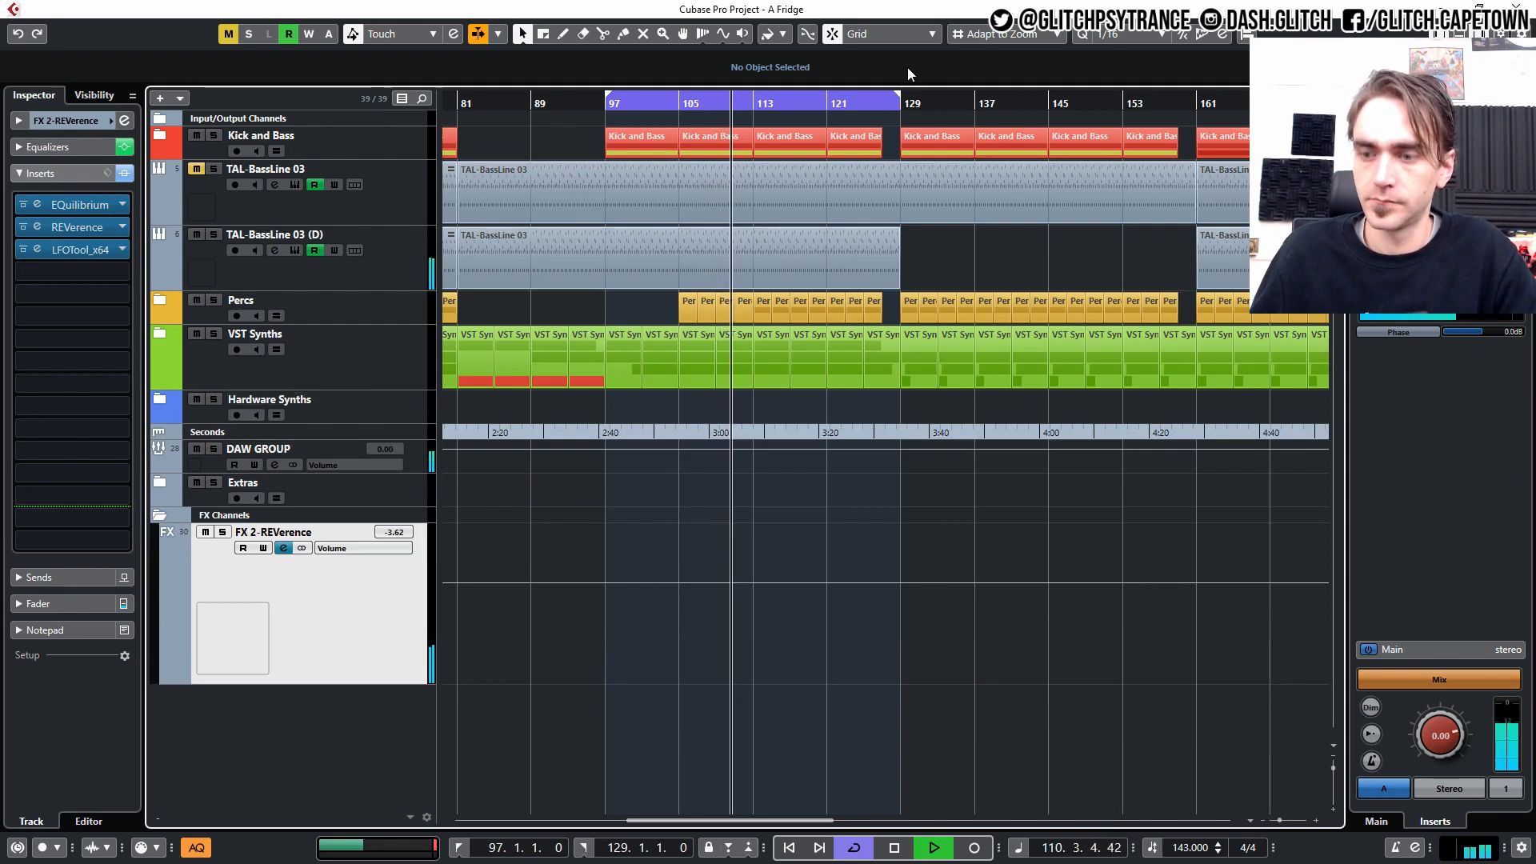
Turn off cycle mode, listen to the arrangement on past bar 129 and stop playback
key(KP_Divide)
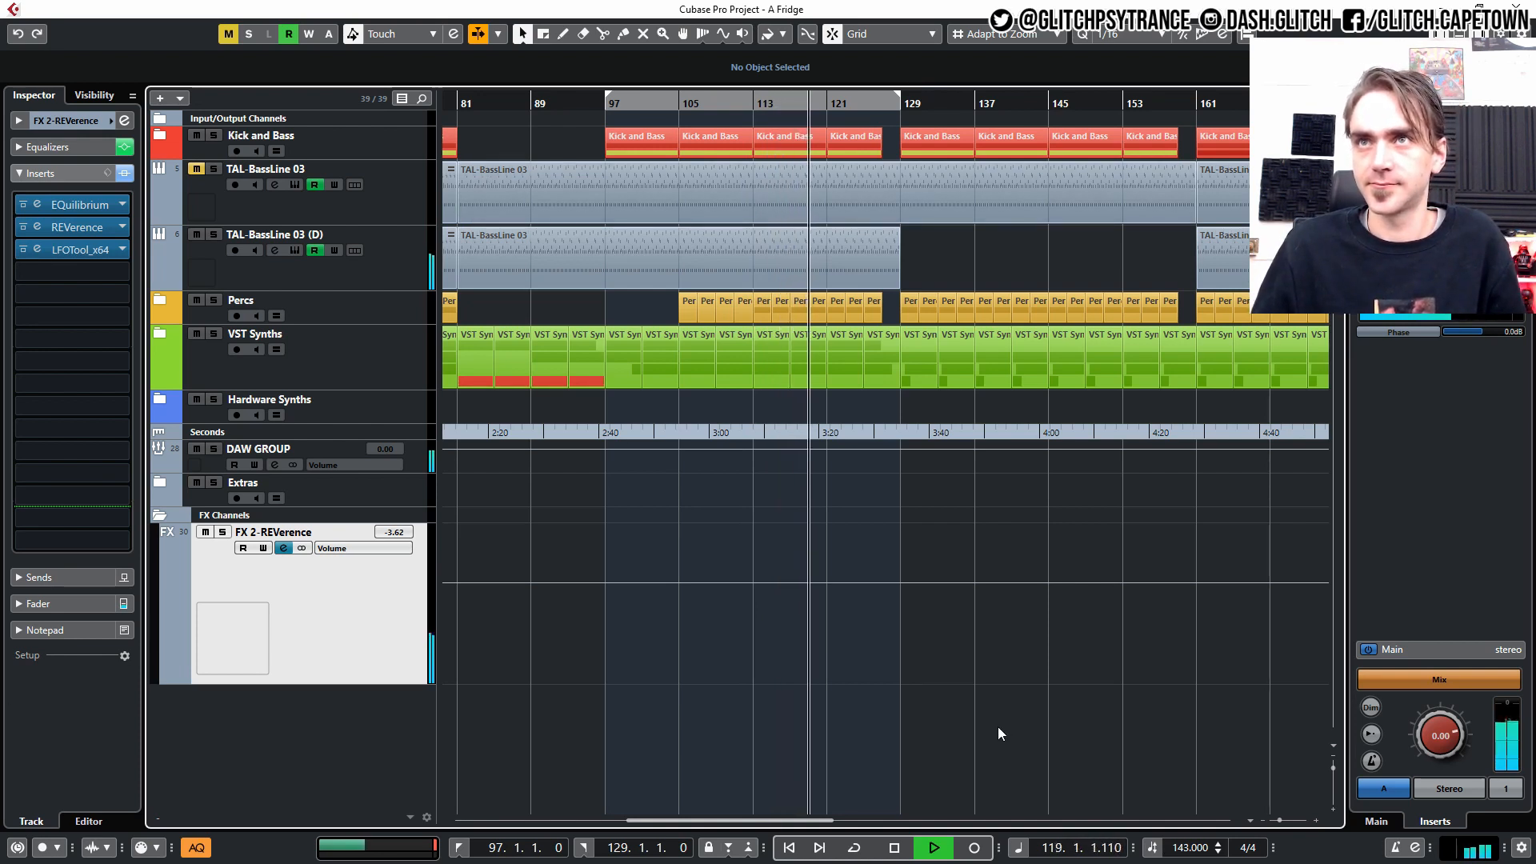
scroll(997, 726, down, 2)
scroll(997, 726, right, 2)
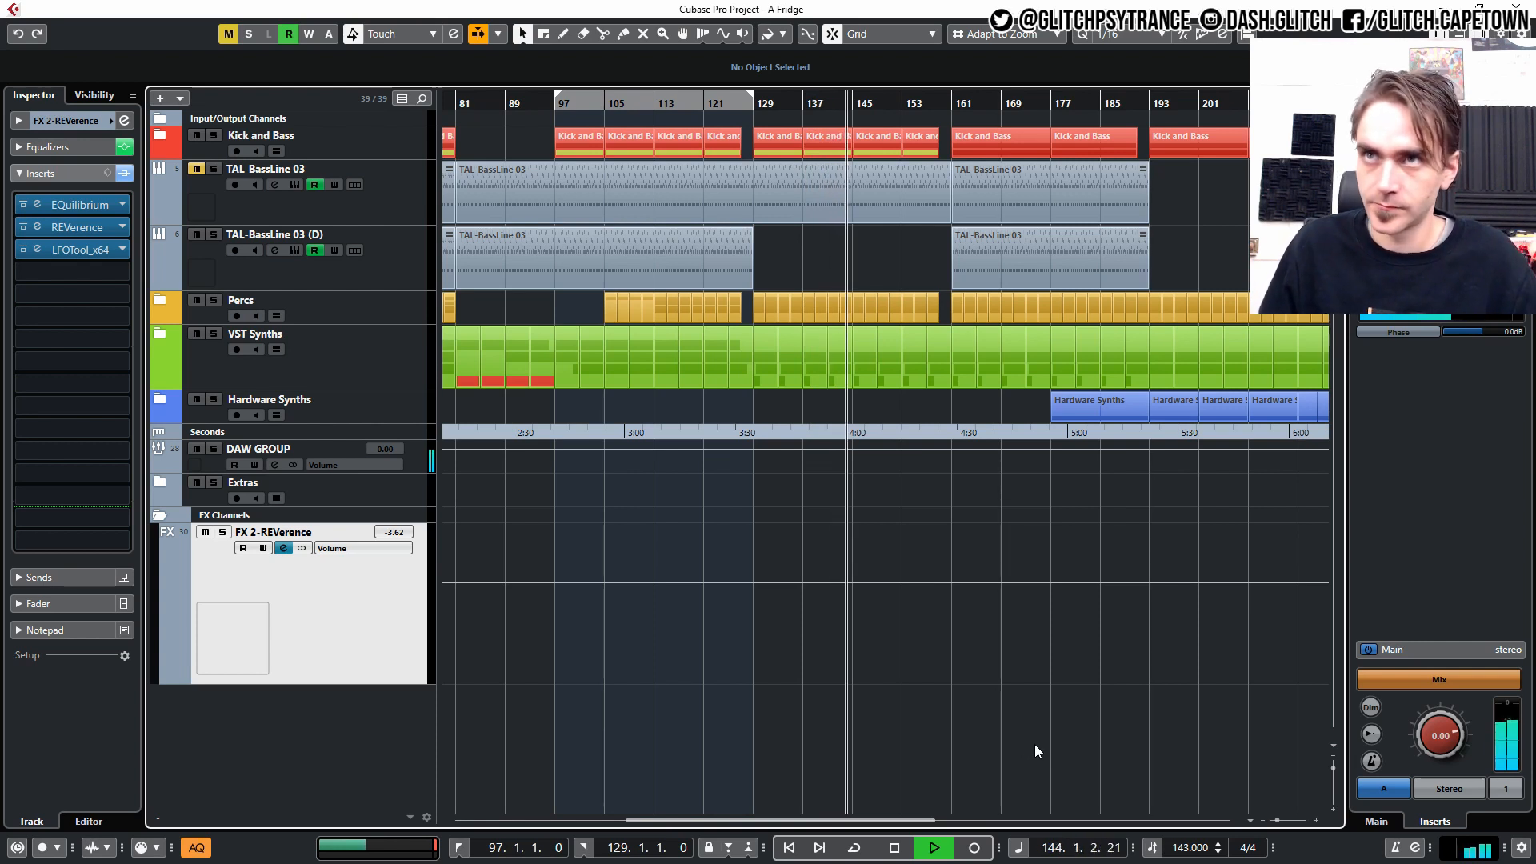
key(space)
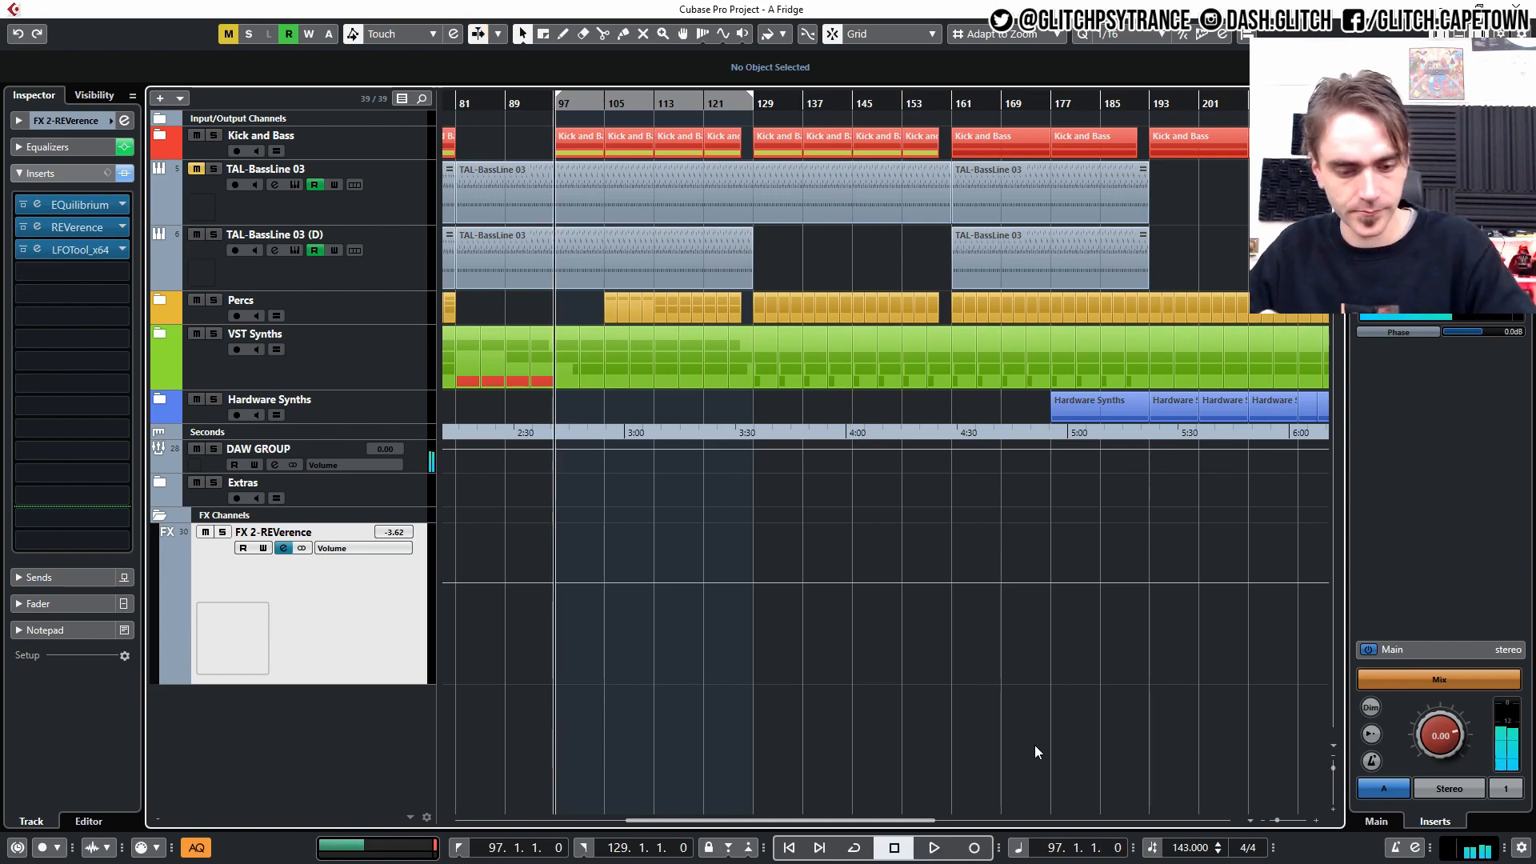